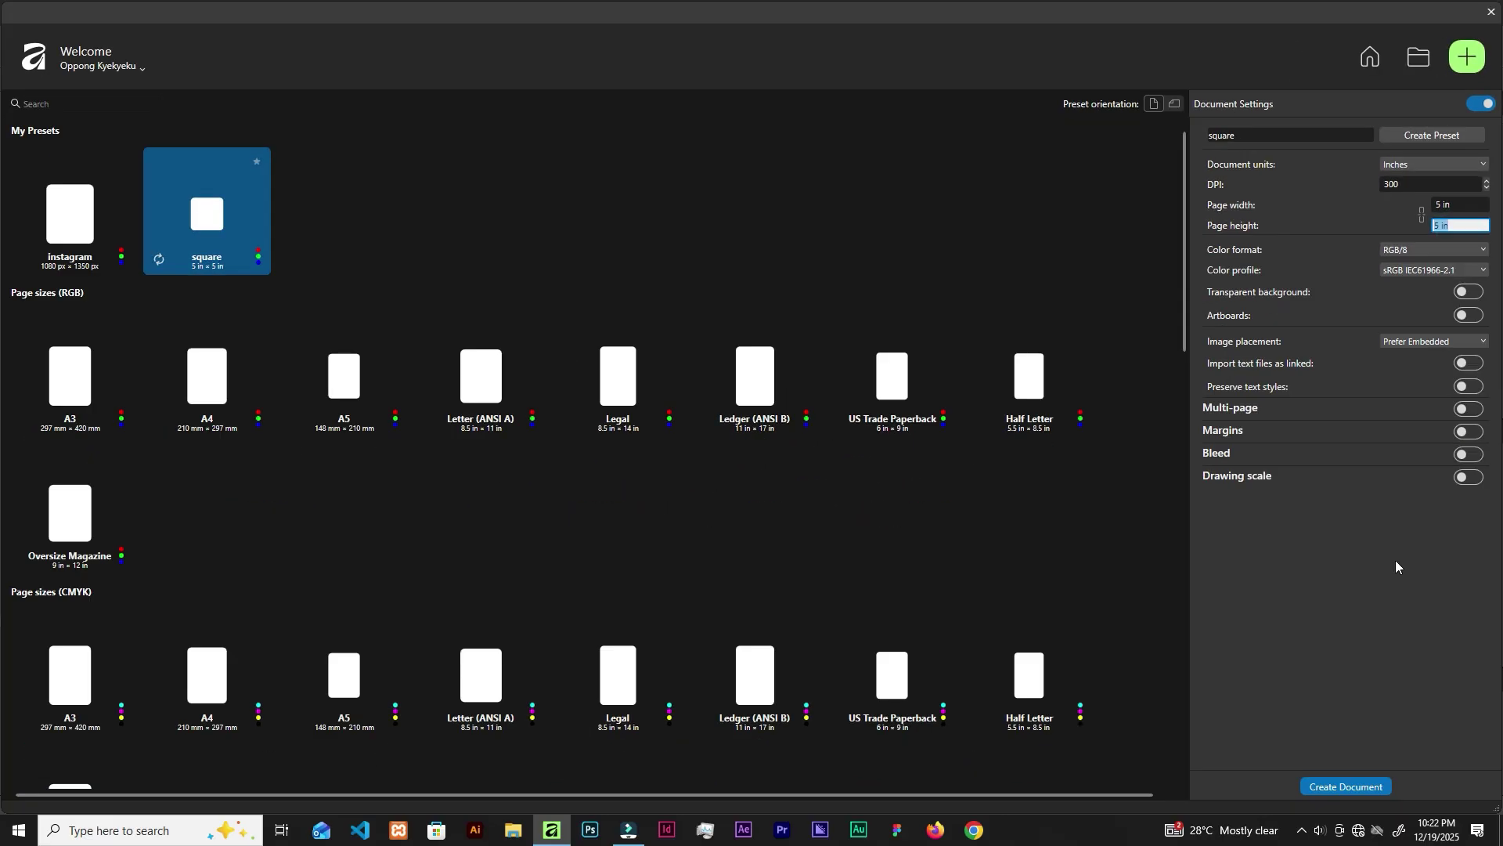
- Create the square 5 in × 5 in document and draw a circle about 3.4 in in diameter with the Ellipse Tool
click(1341, 788)
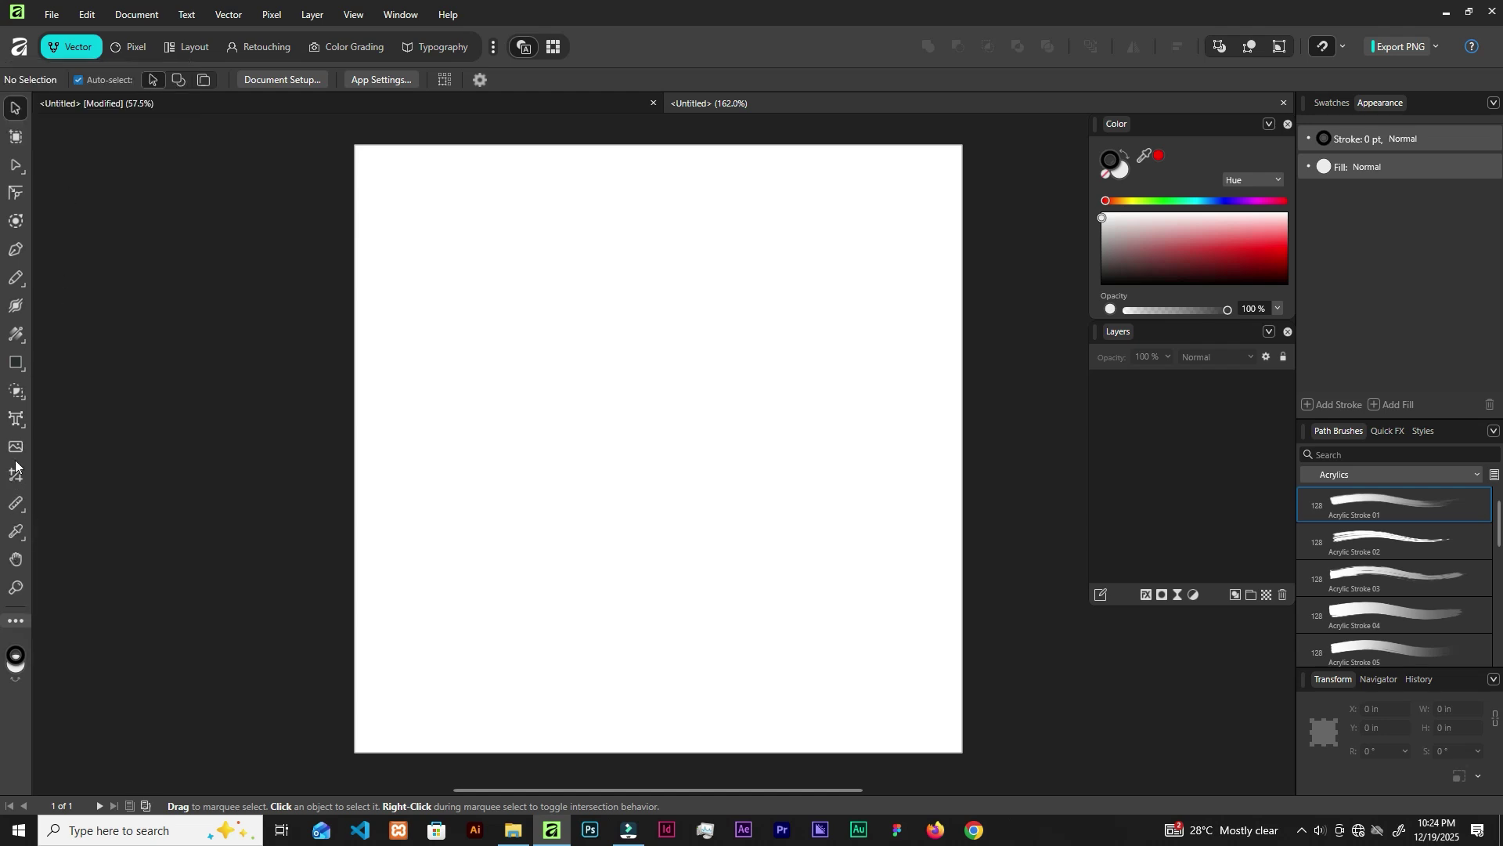
right_click(19, 365)
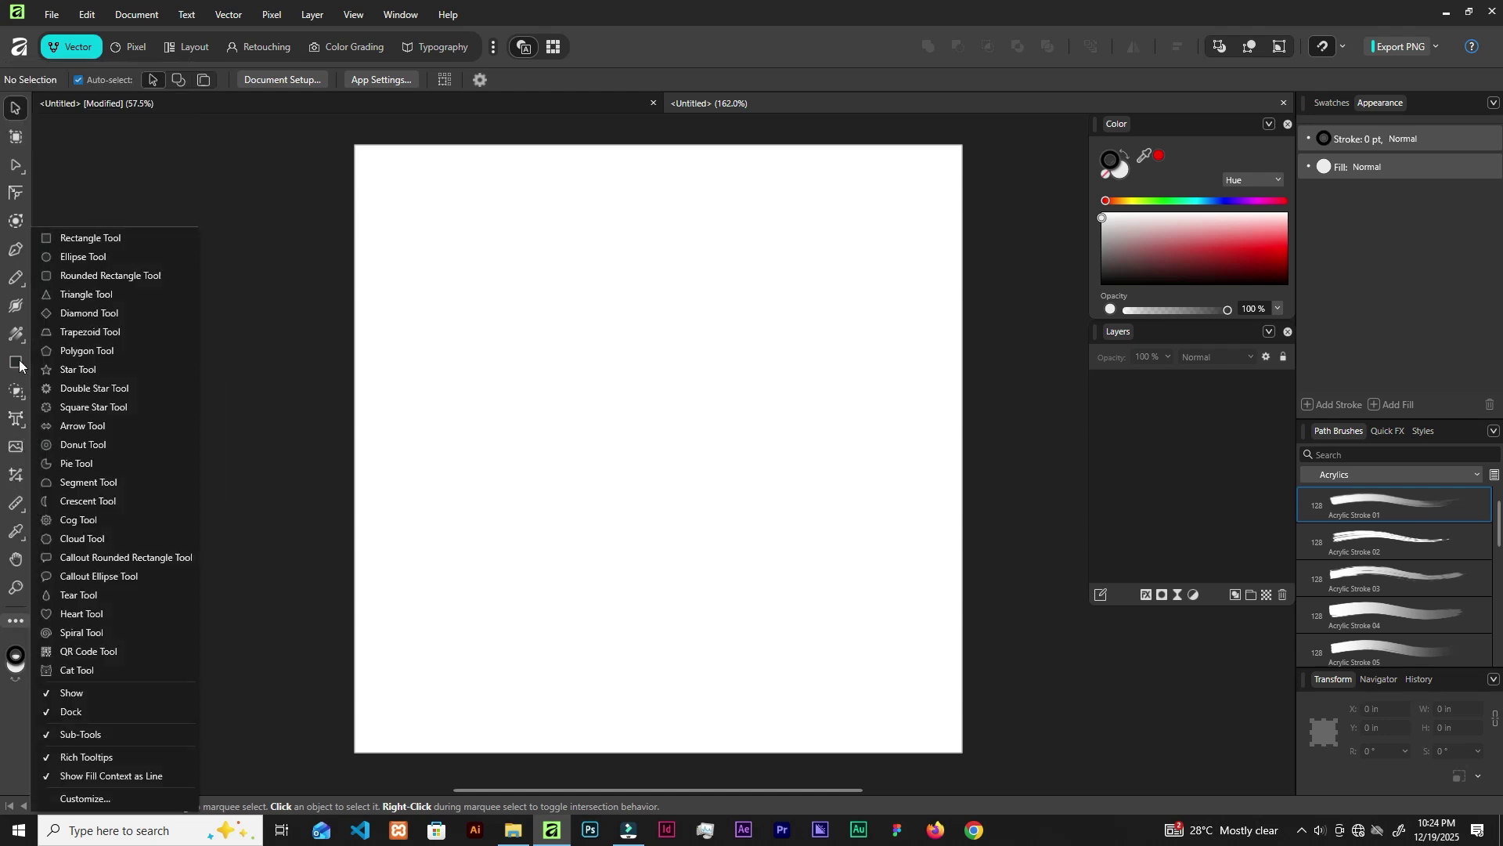
click(19, 365)
click(18, 365)
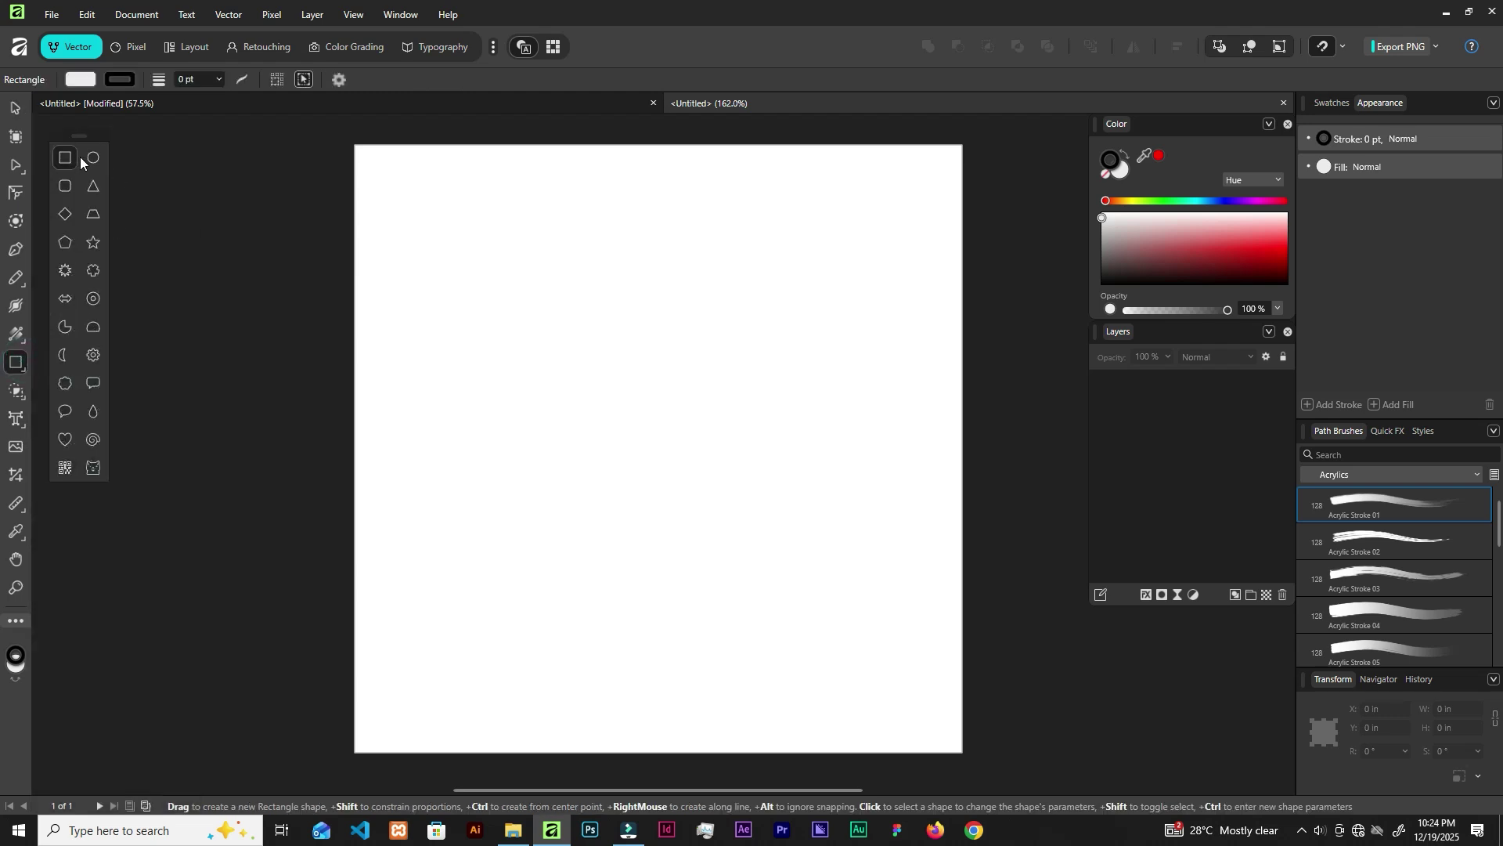
click(92, 158)
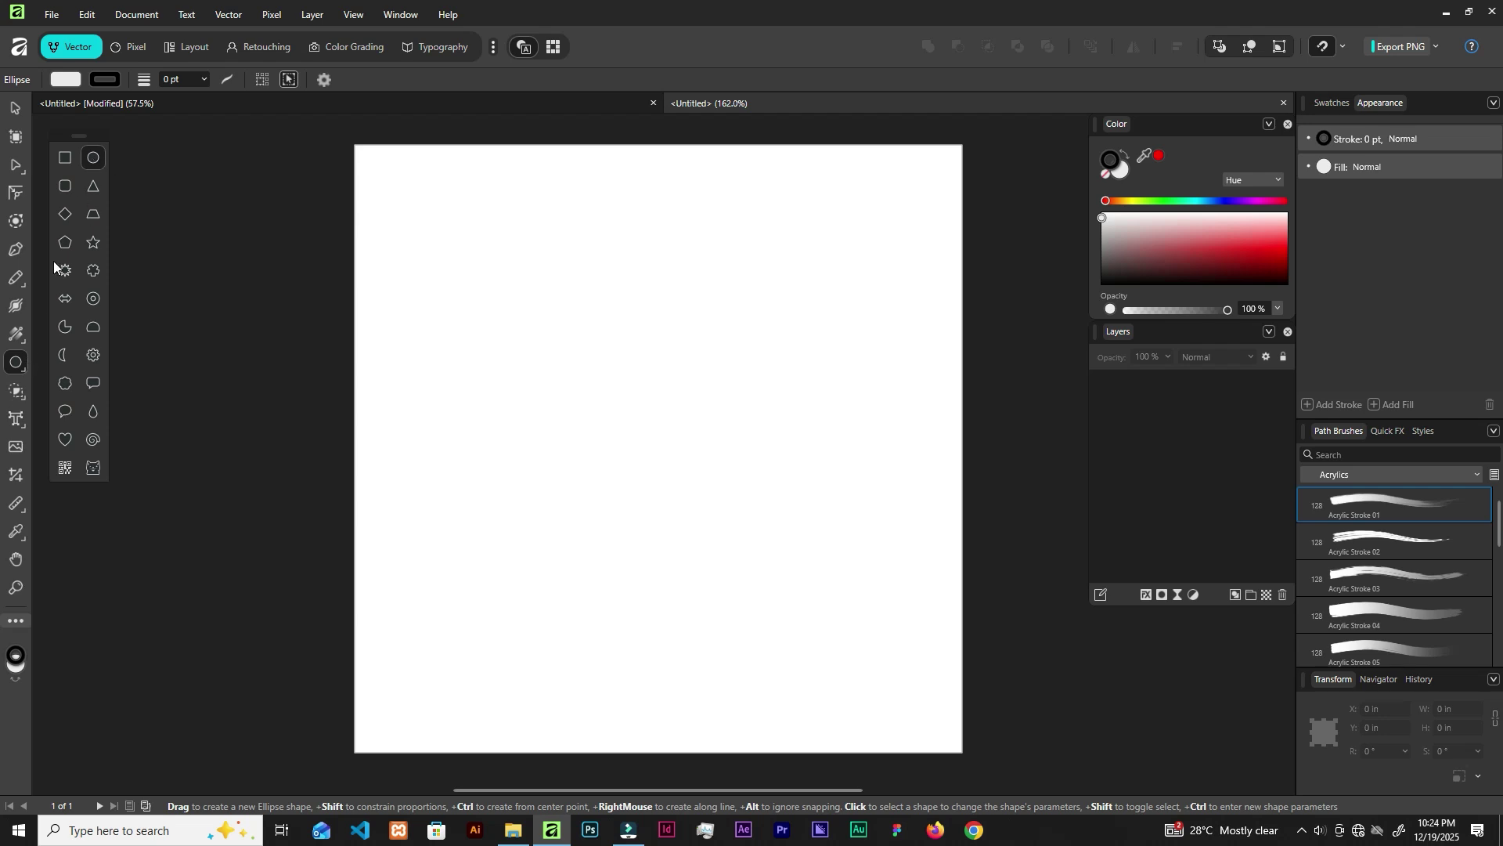
drag(548, 329, 785, 490)
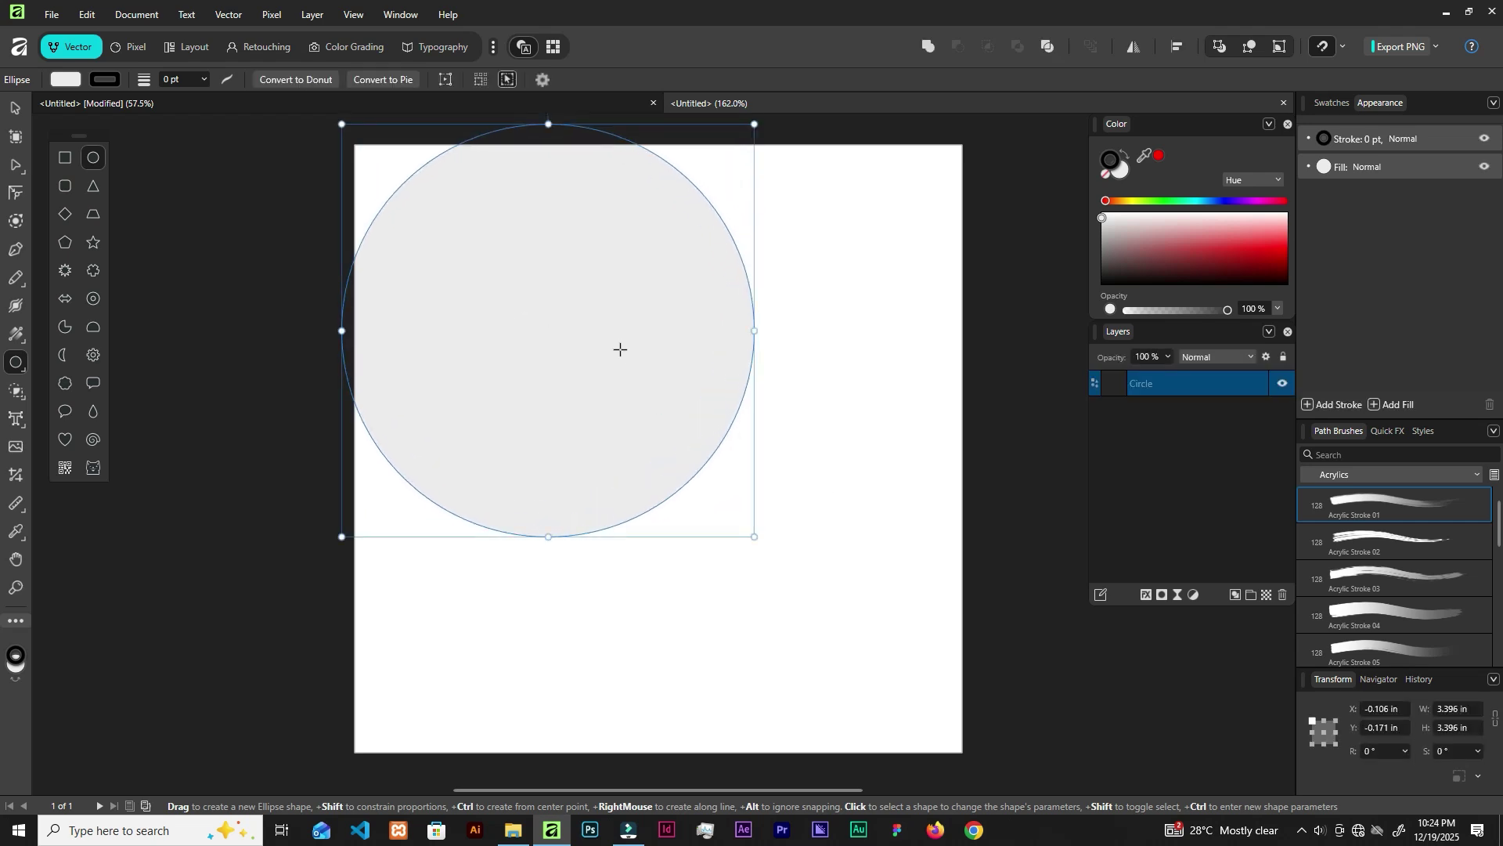
- Centre the circle on the page, fill it with a light pinkish grey and deselect it
key(v)
drag(587, 307, 697, 427)
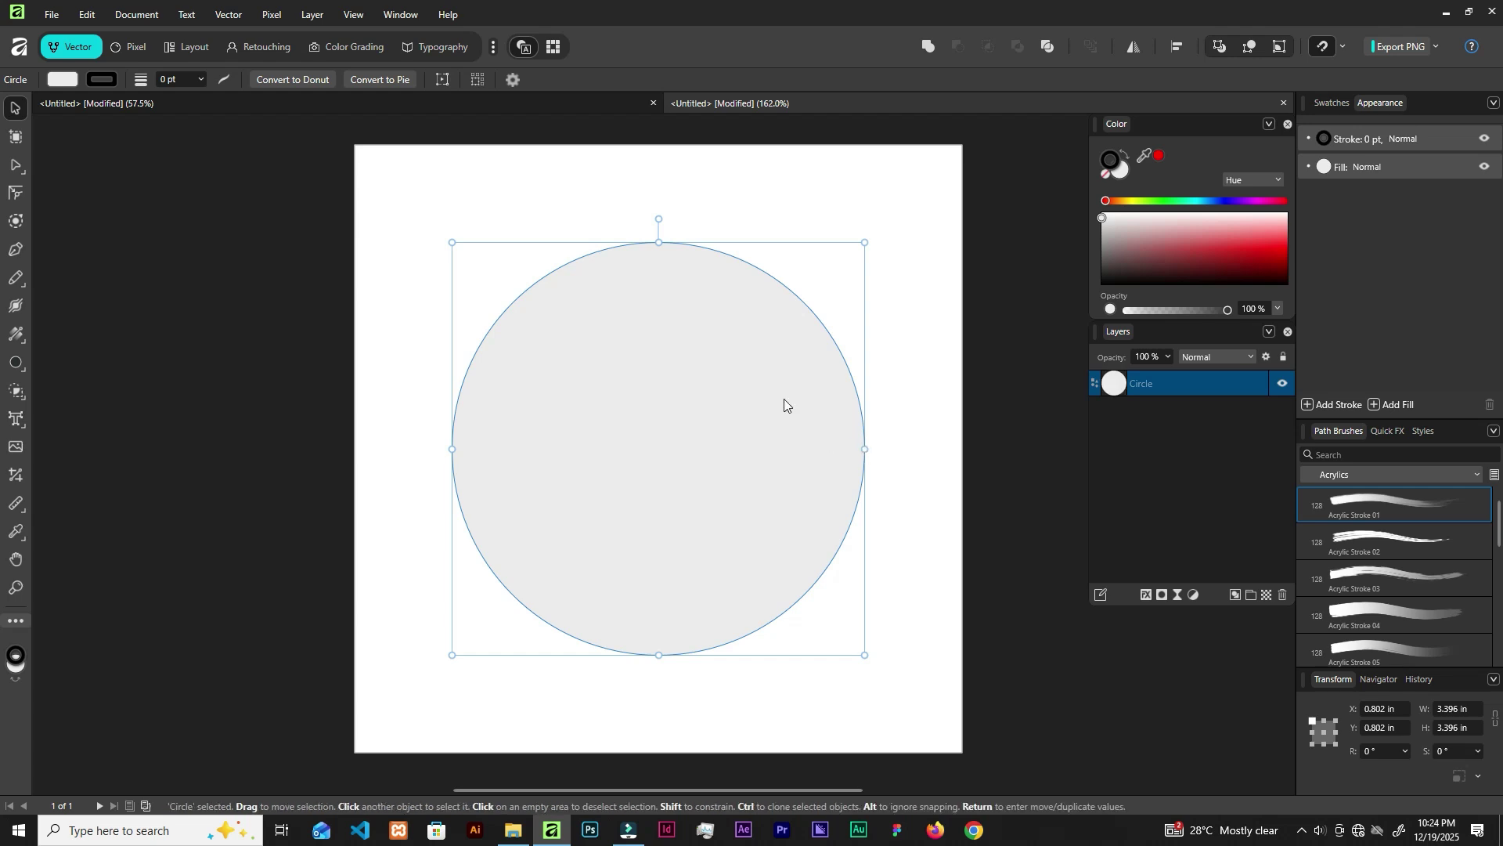
click(1118, 223)
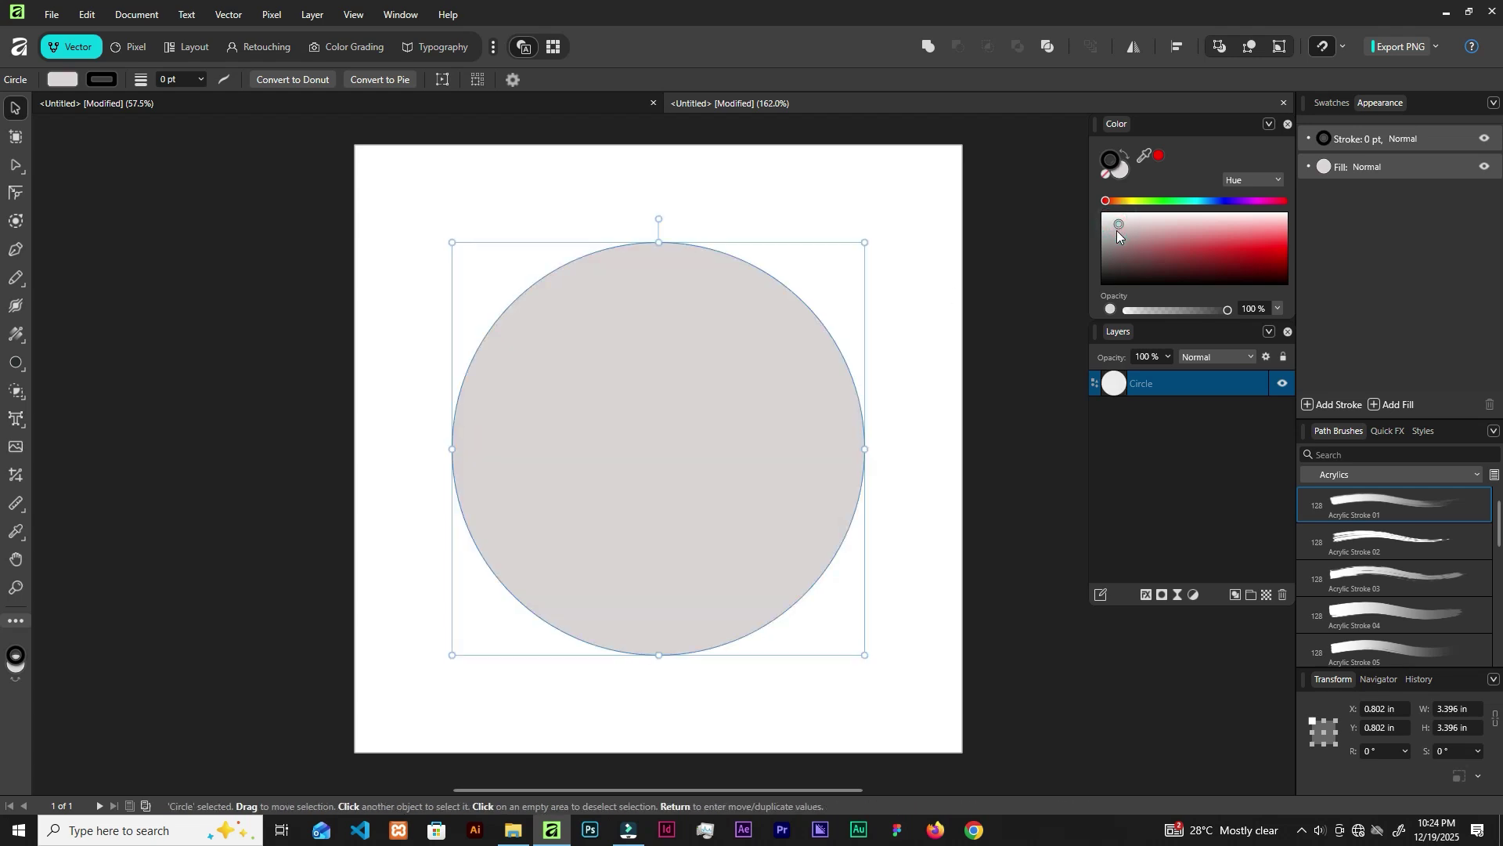
click(796, 235)
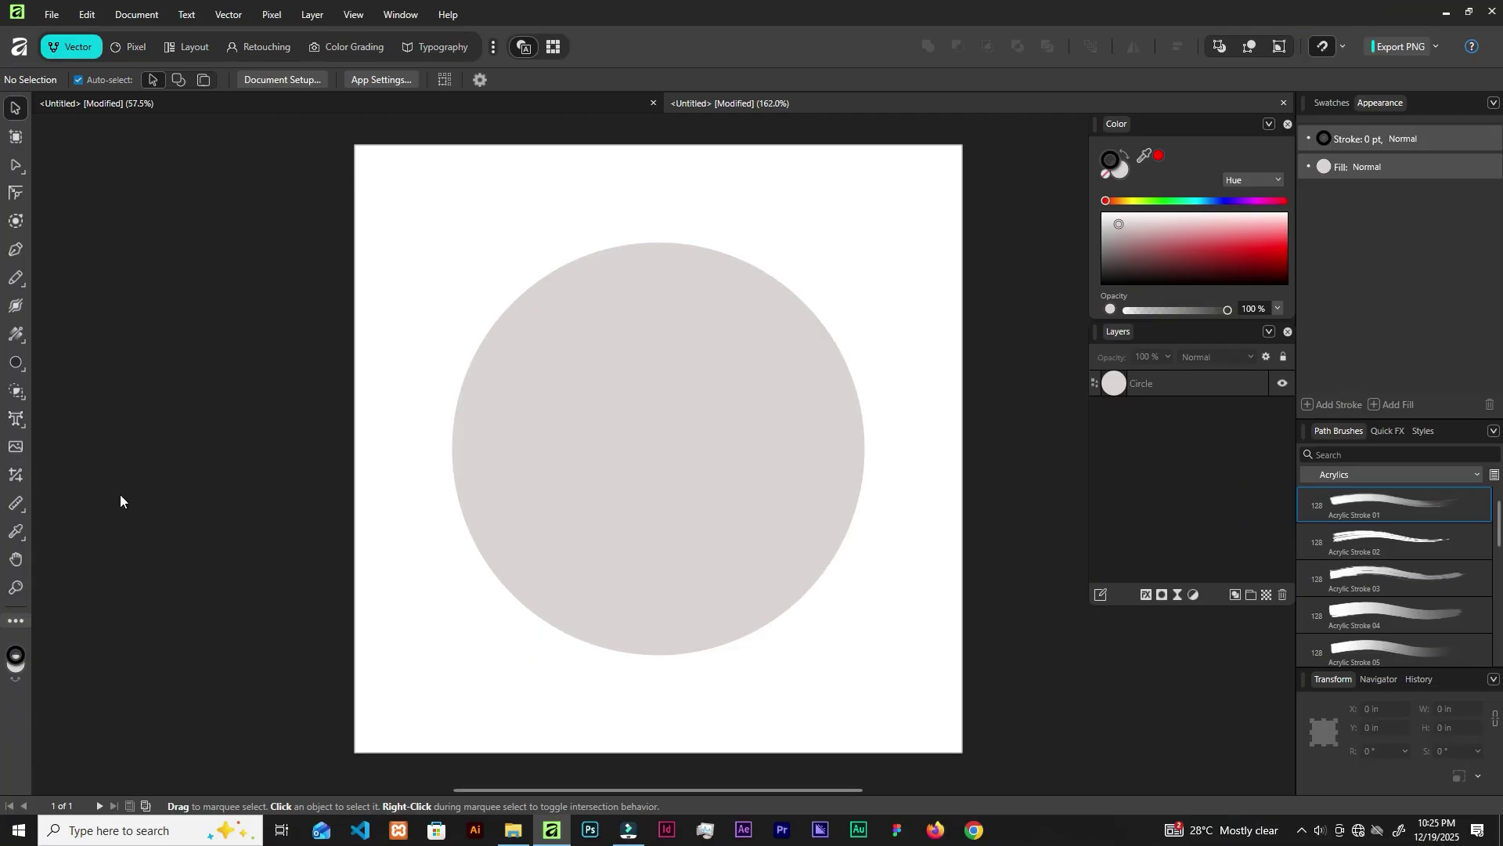
- Draw a straight vertical line with the Pen Tool from the circle's topmost point to its centre
key(p)
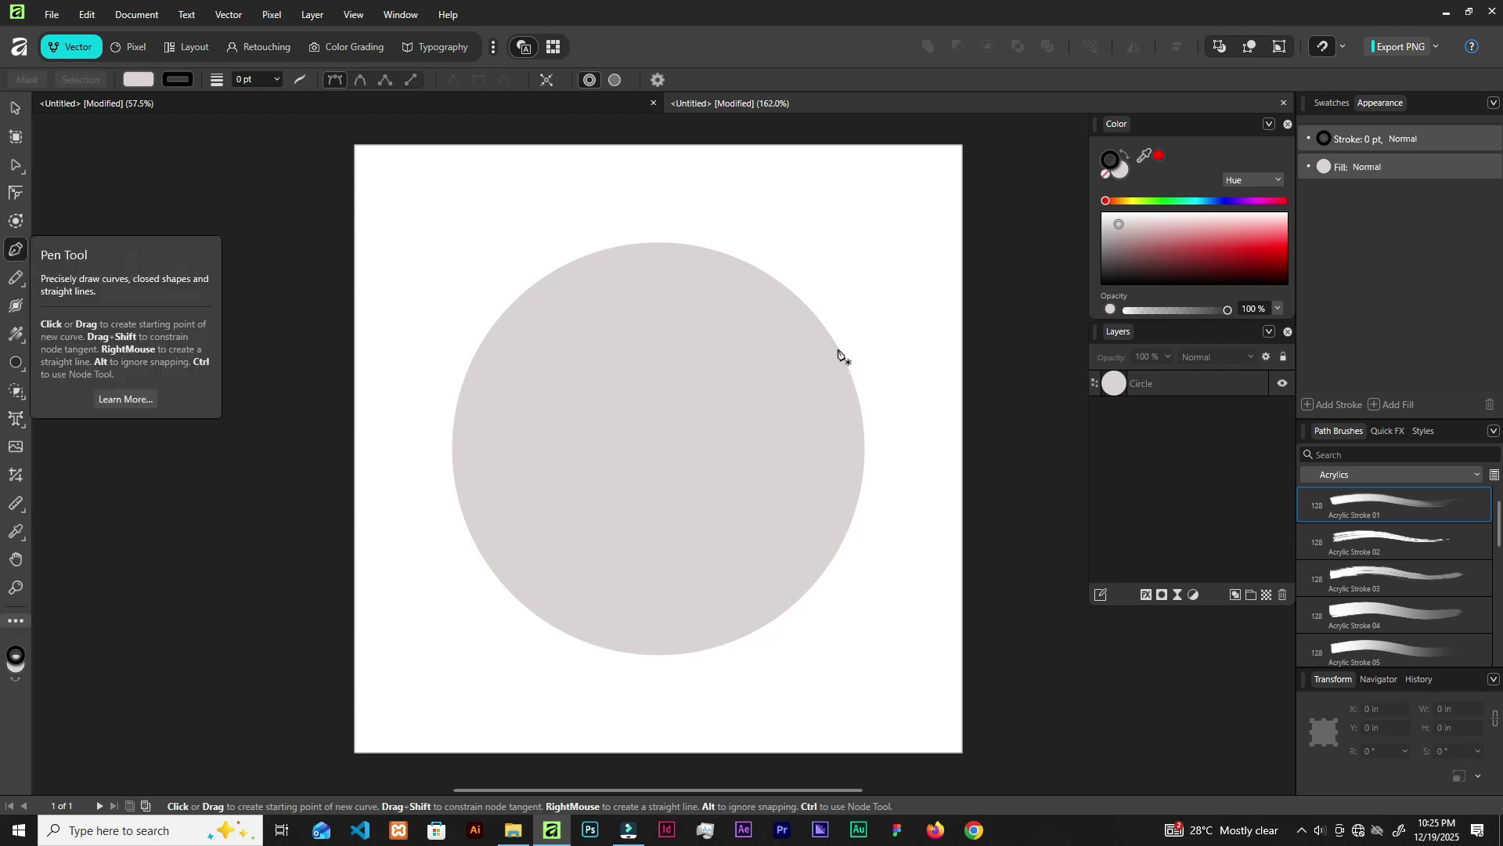
click(659, 242)
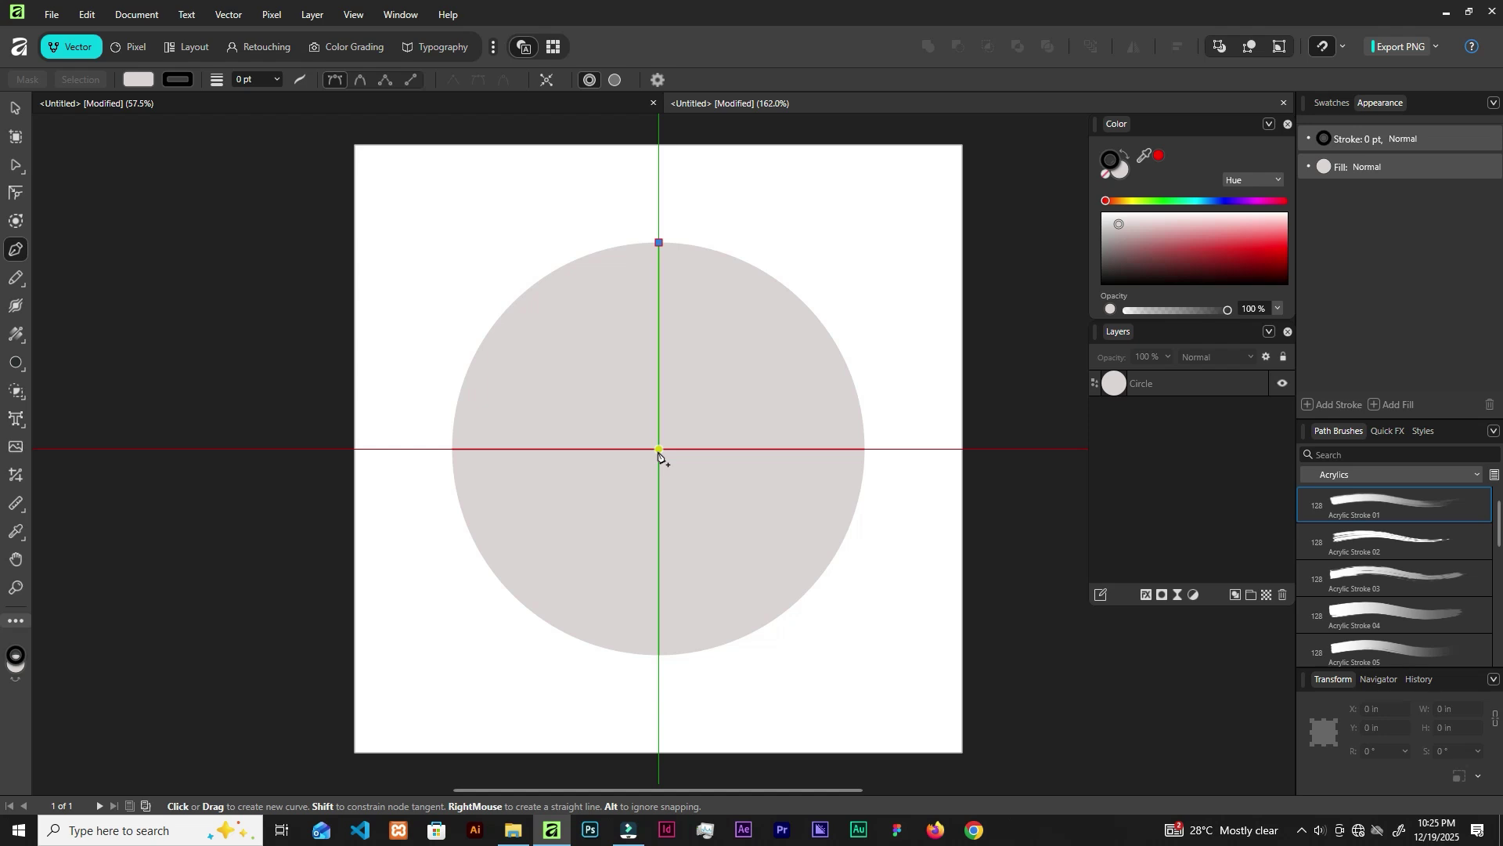
click(658, 450)
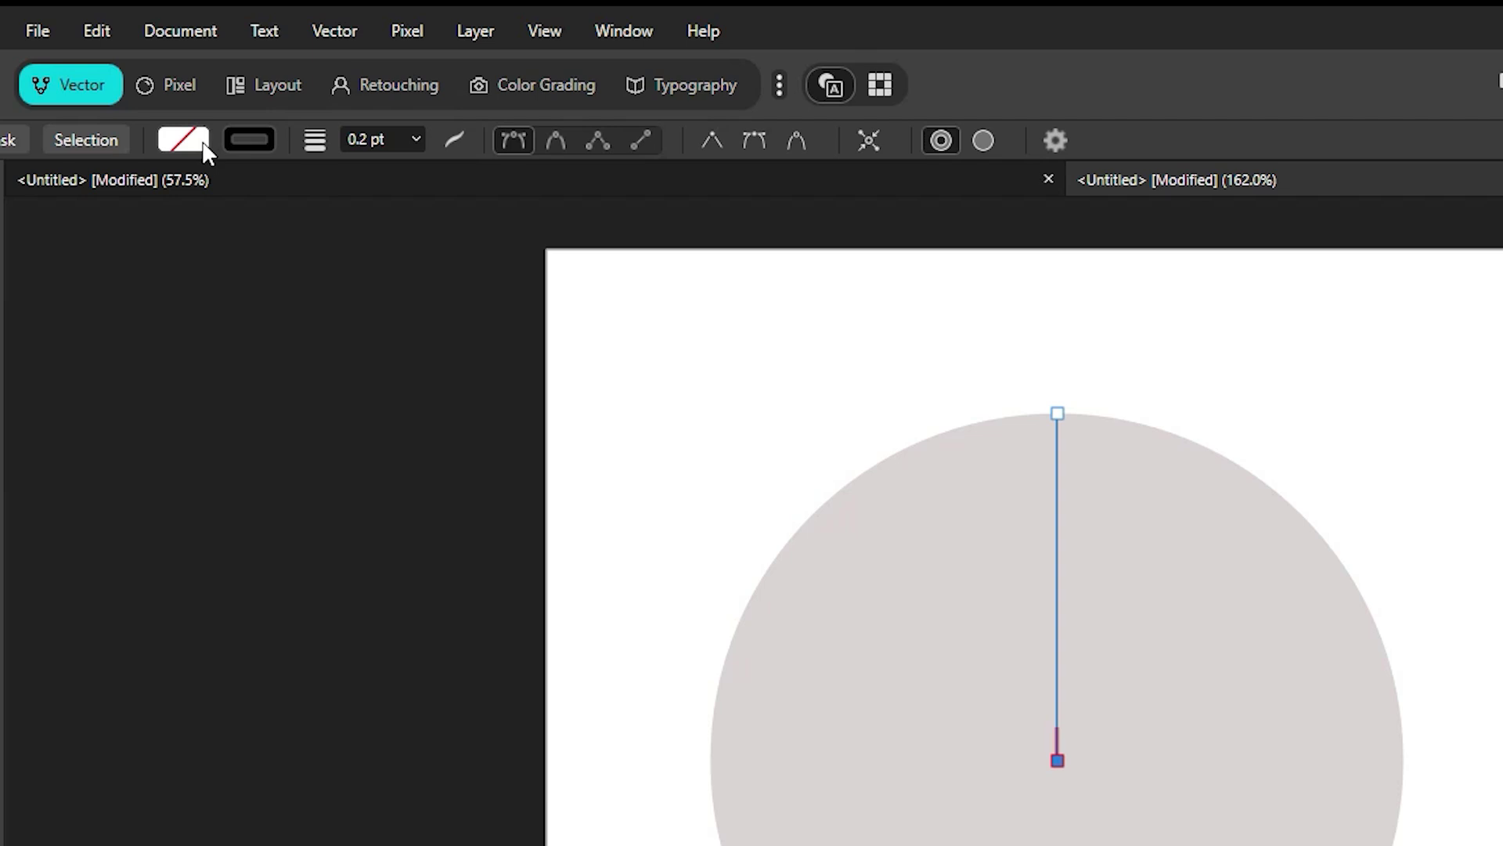
- Set the vertical line's stroke width to 6.6 pt
click(202, 139)
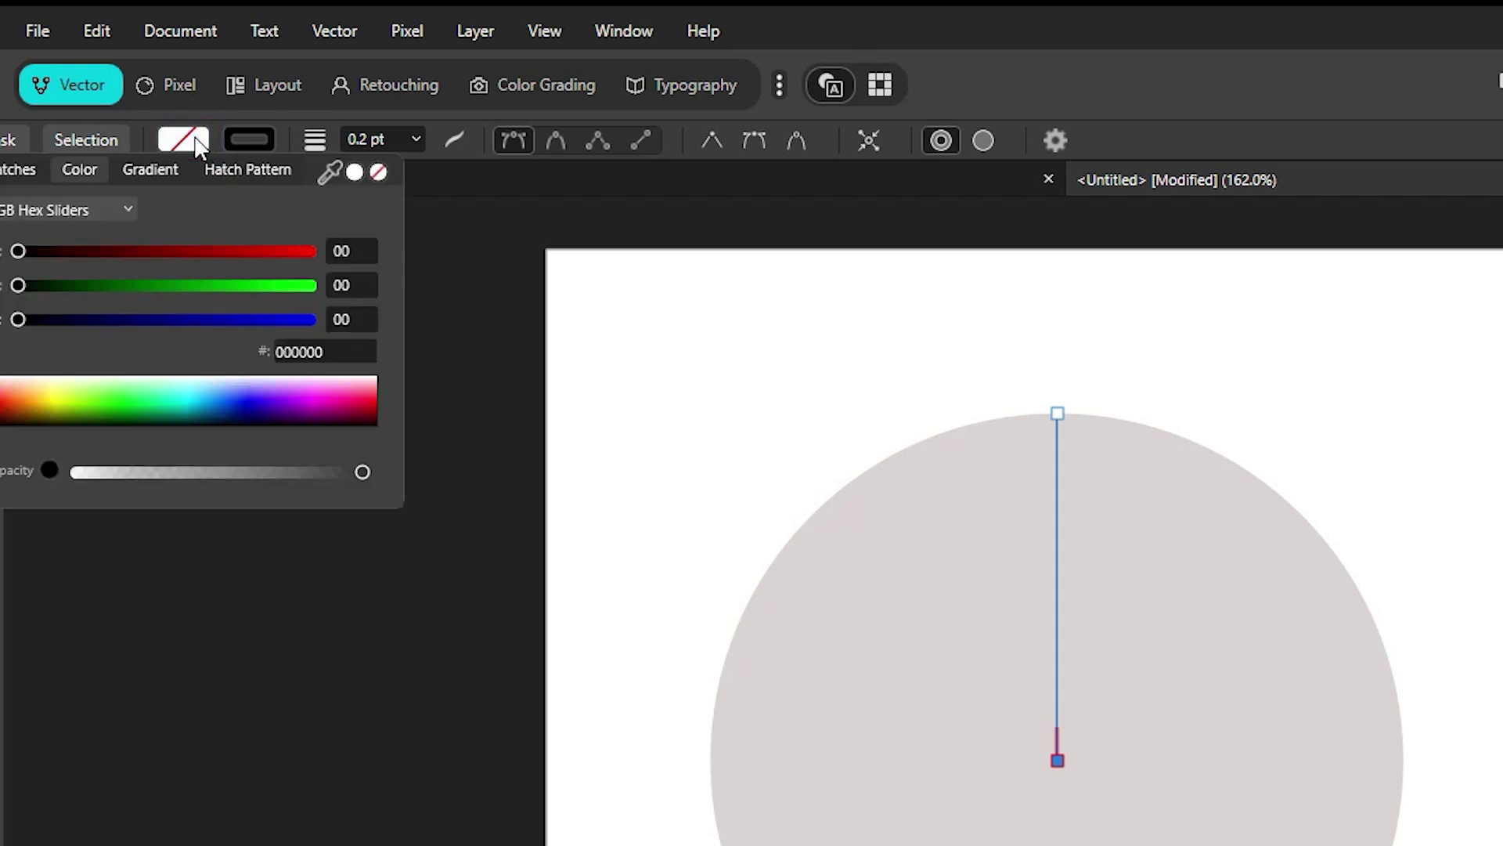
click(270, 131)
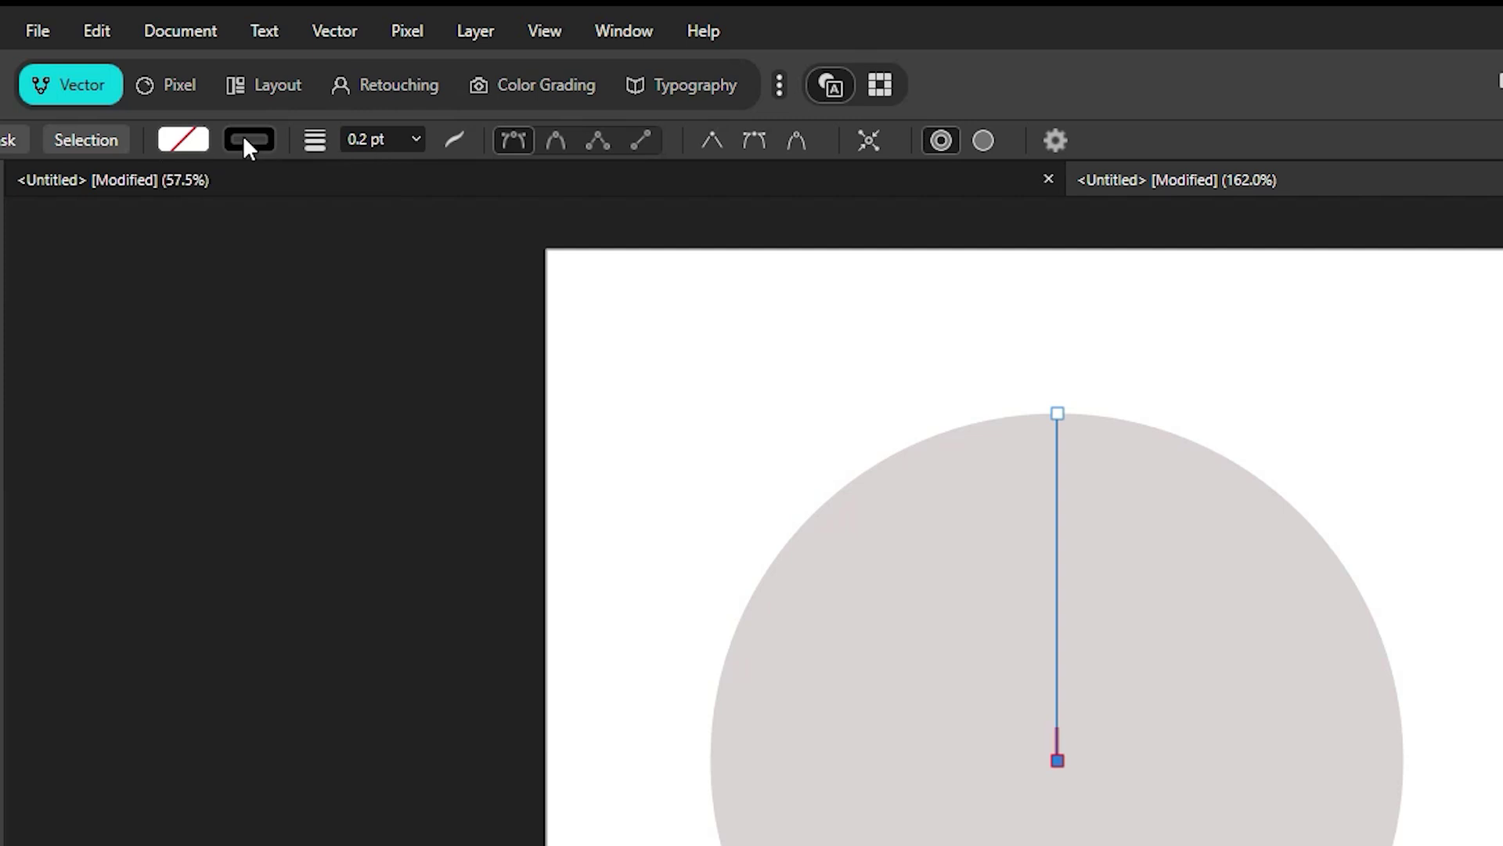
click(417, 138)
drag(435, 167, 475, 182)
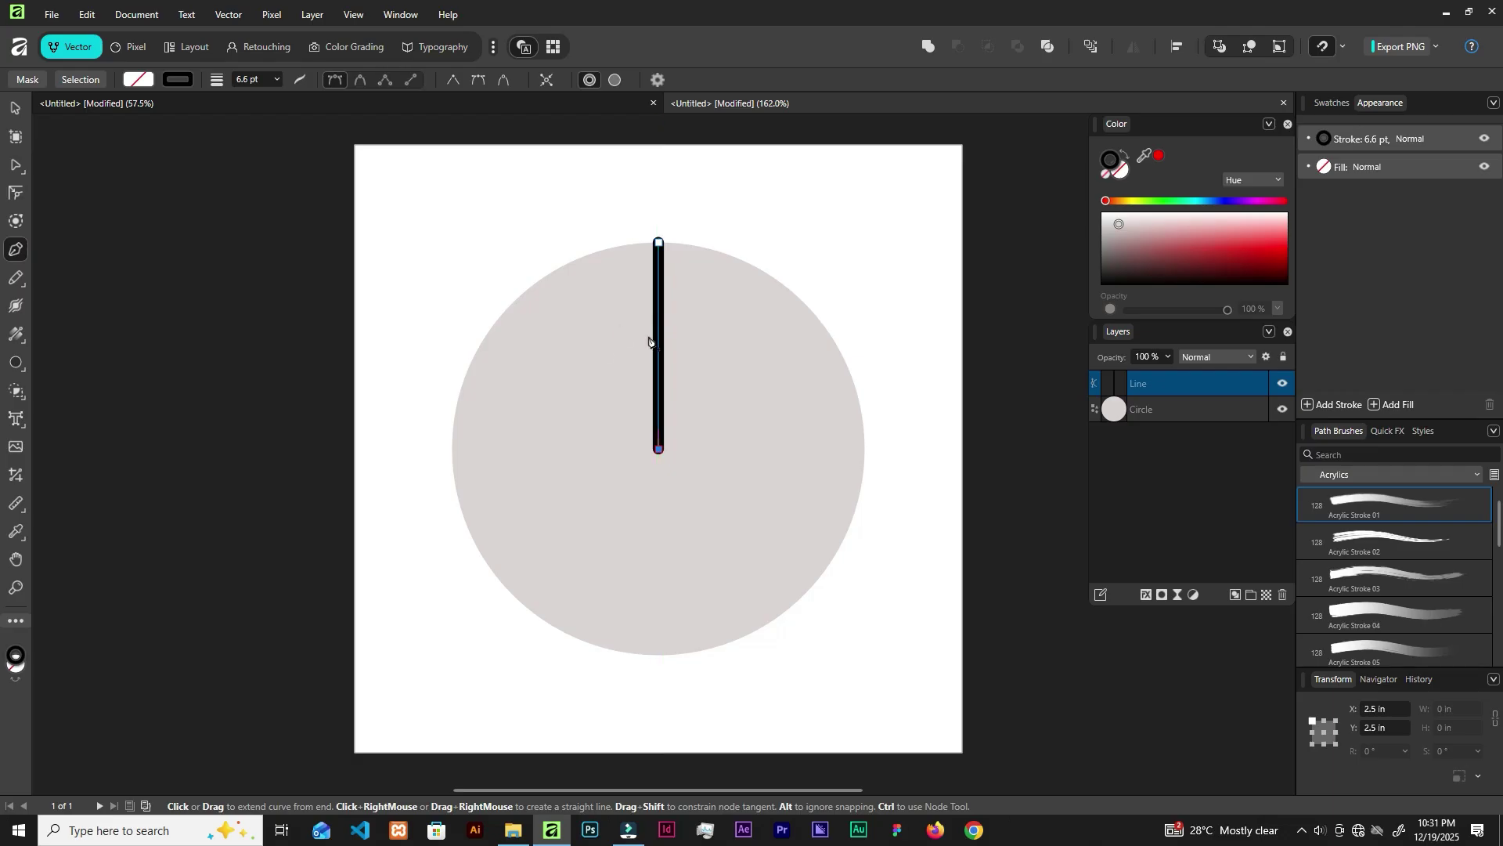
- Open the Move / Duplicate settings for the line, clear of the circle, and enable duplication with 4 copies
key(v)
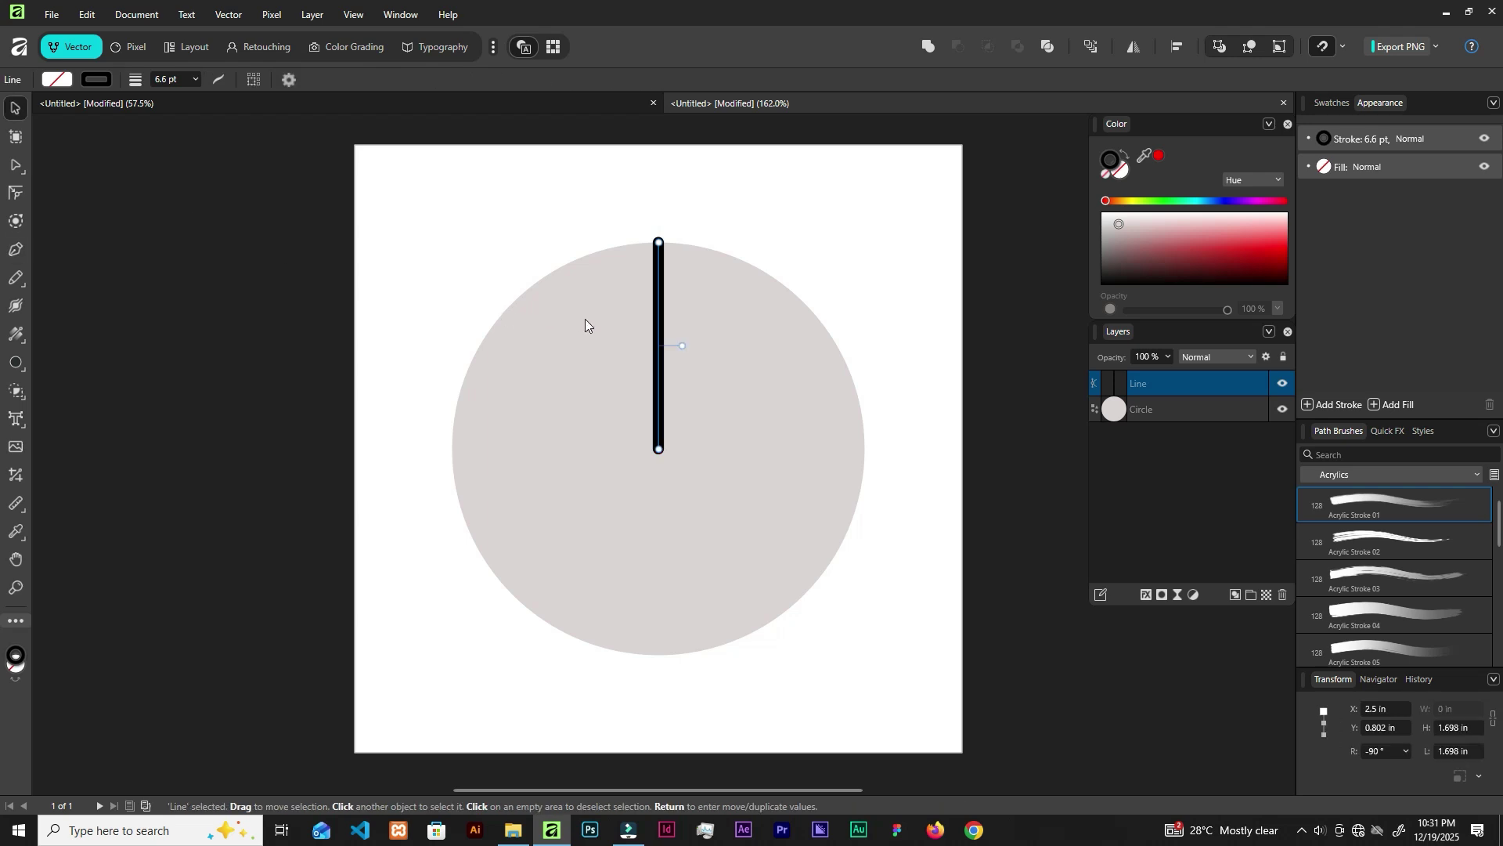
key(Return)
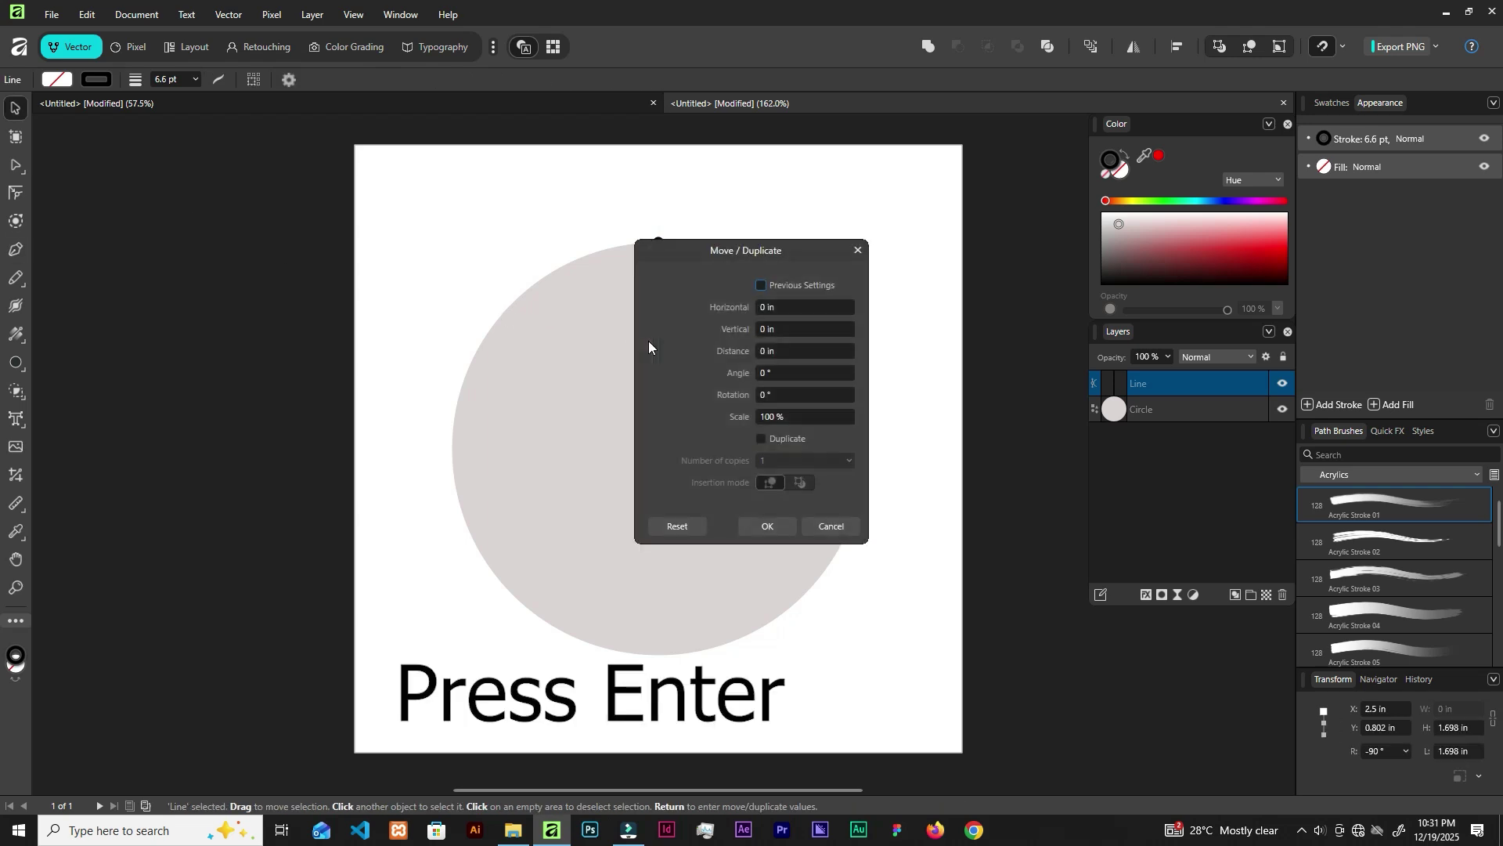
drag(688, 251, 910, 227)
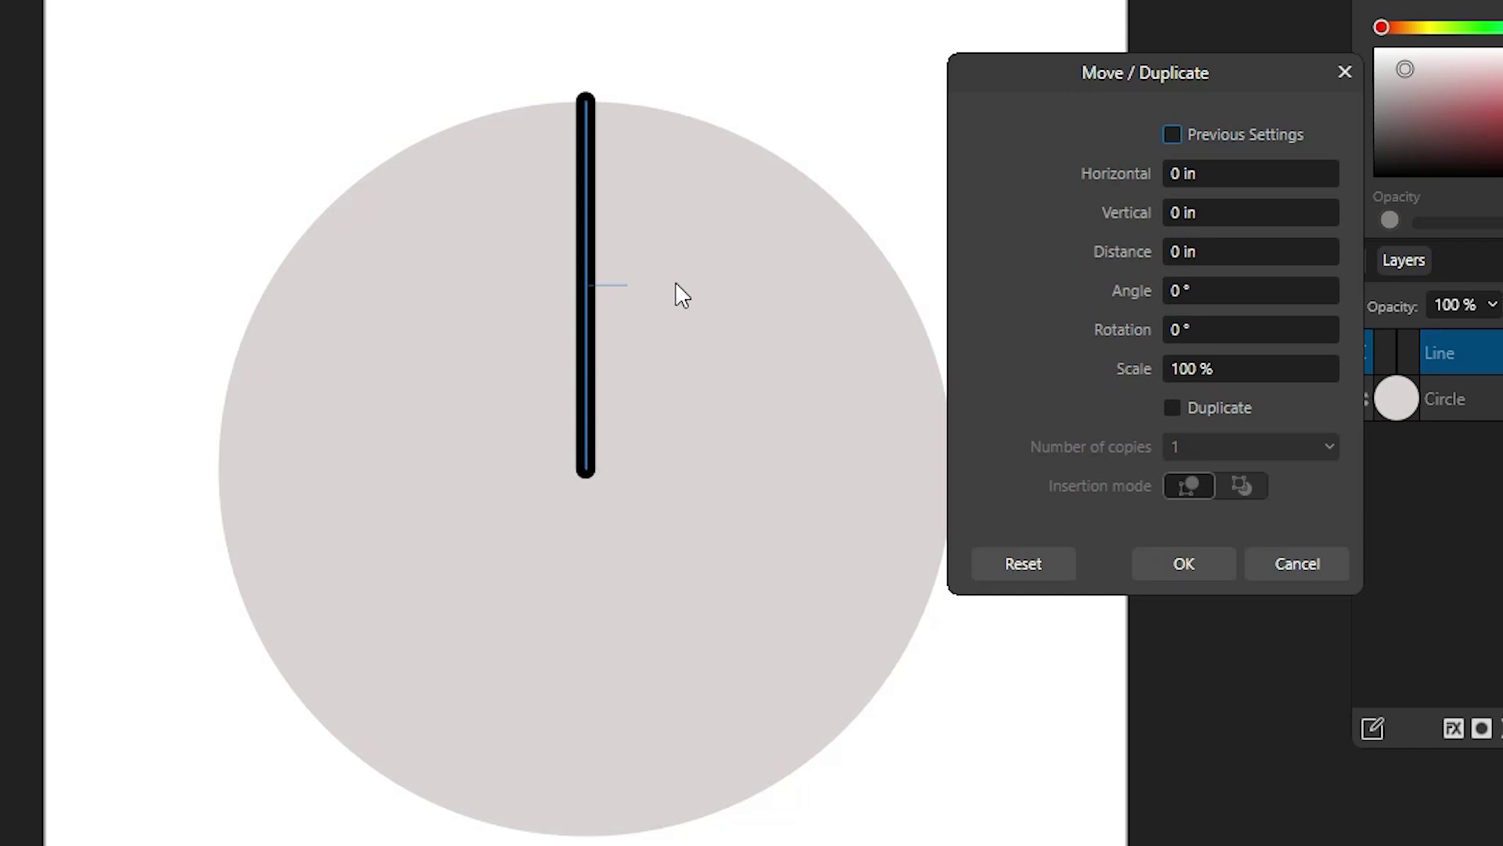
click(1173, 409)
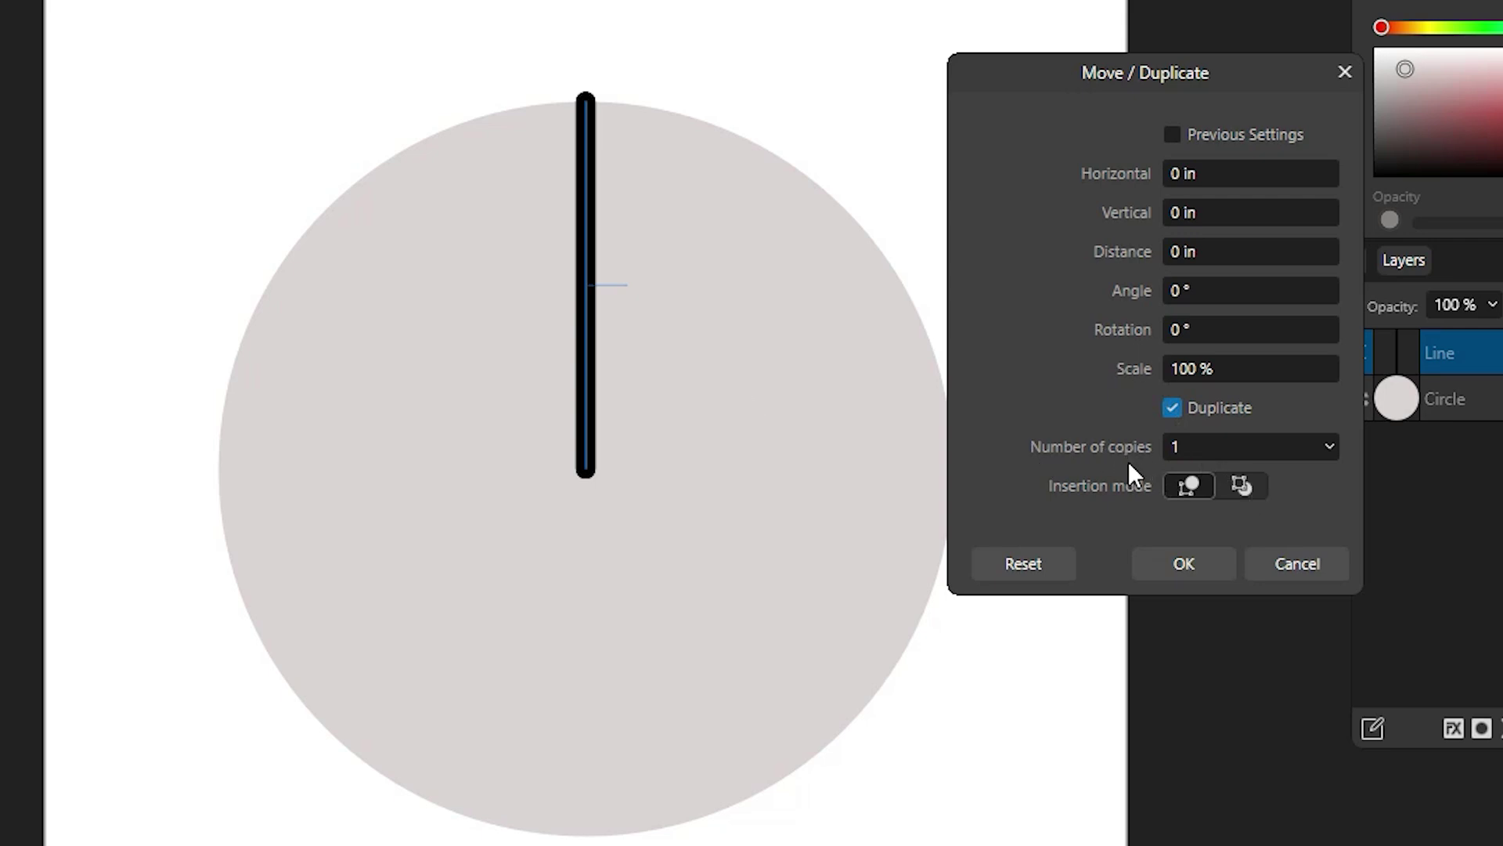
click(1331, 446)
drag(1334, 476, 1337, 485)
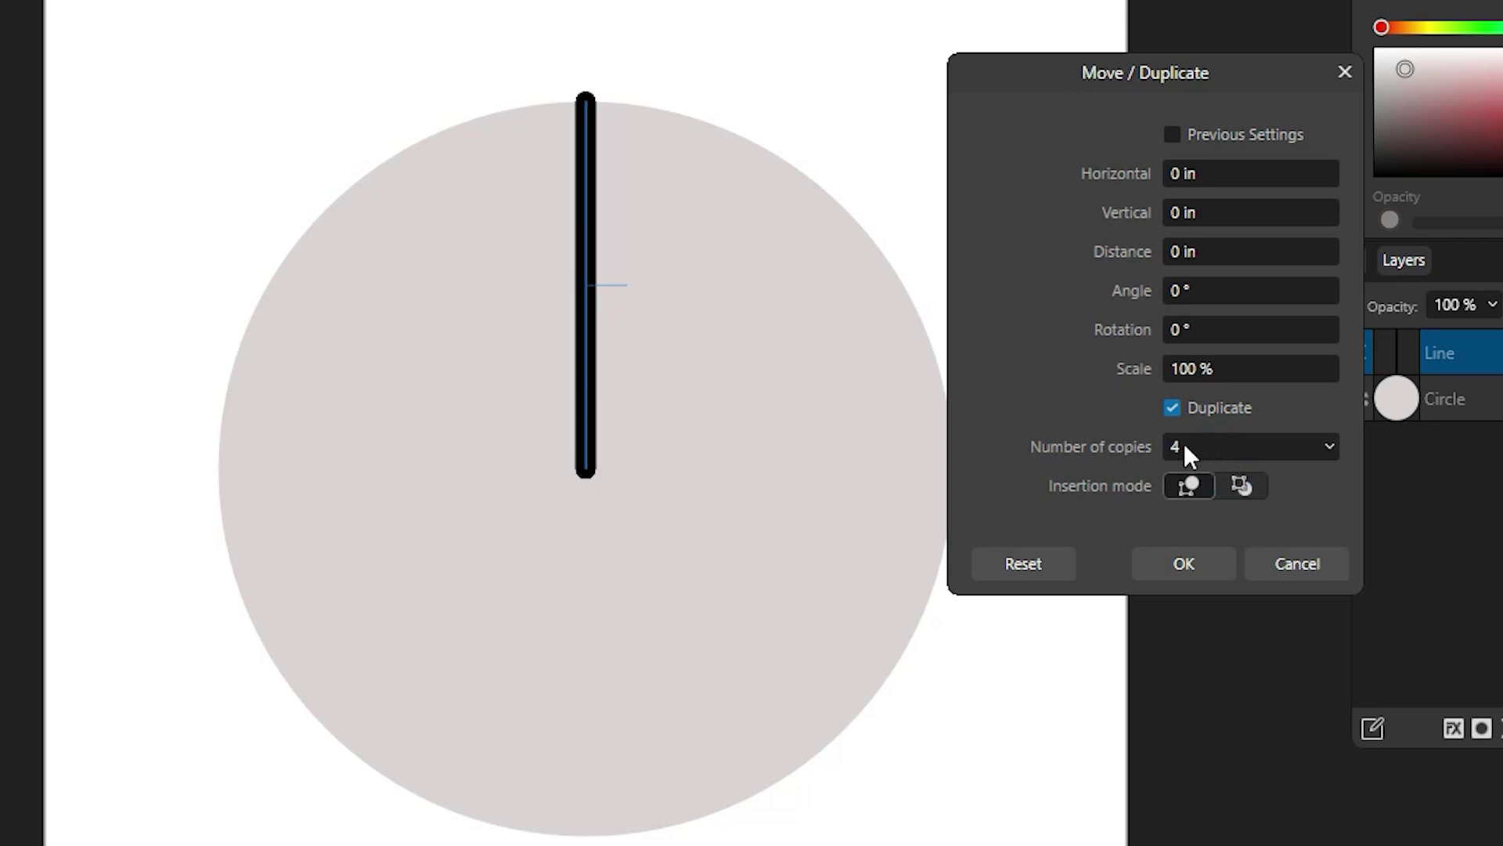
- Try rotation values for the line's four copies, rising in 10° increments from 10° to 80°
click(1177, 329)
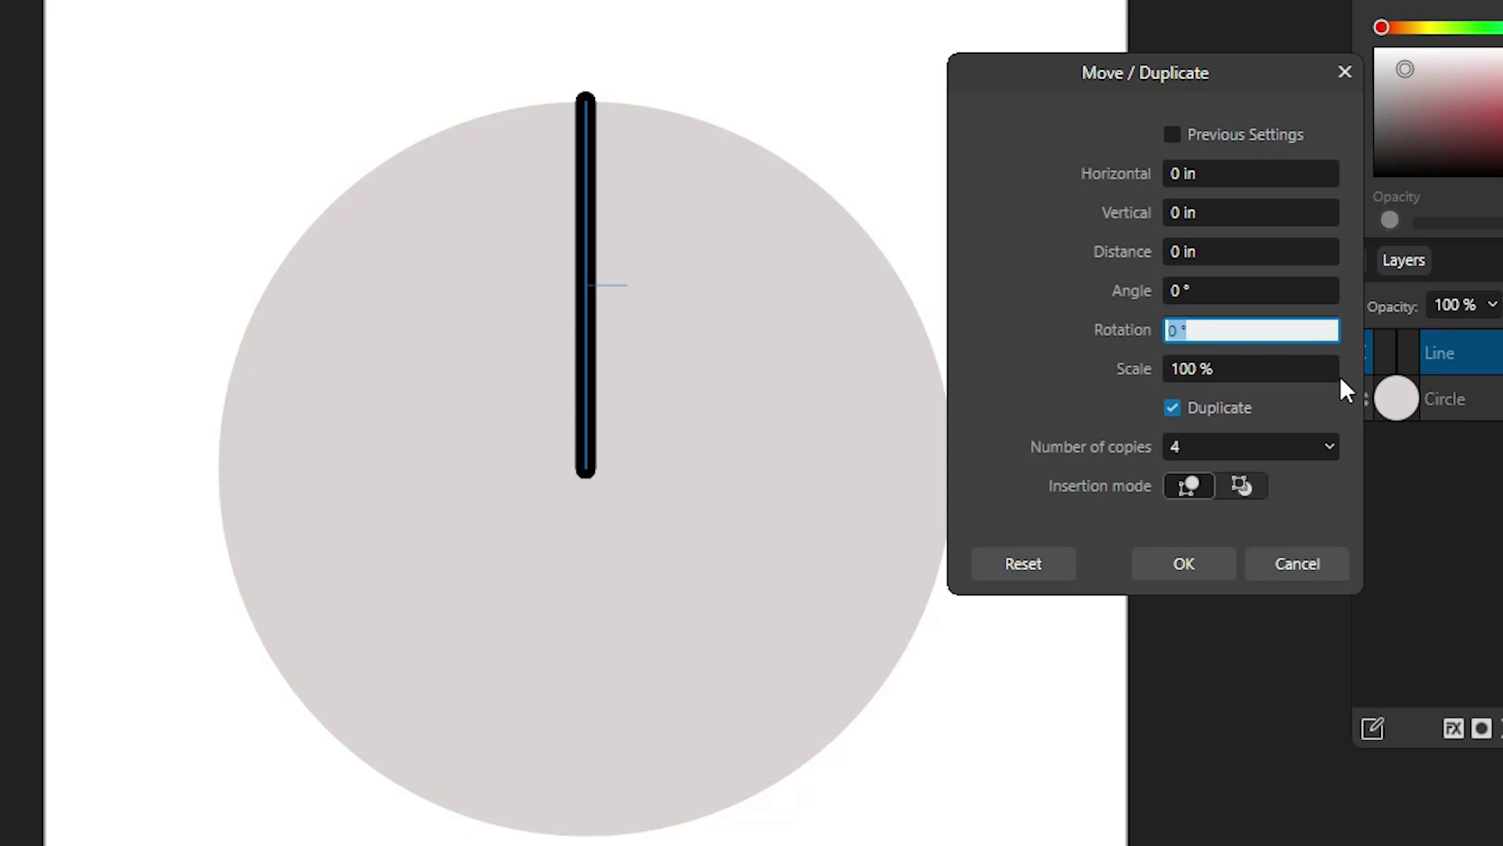
text(10)
key(Return)
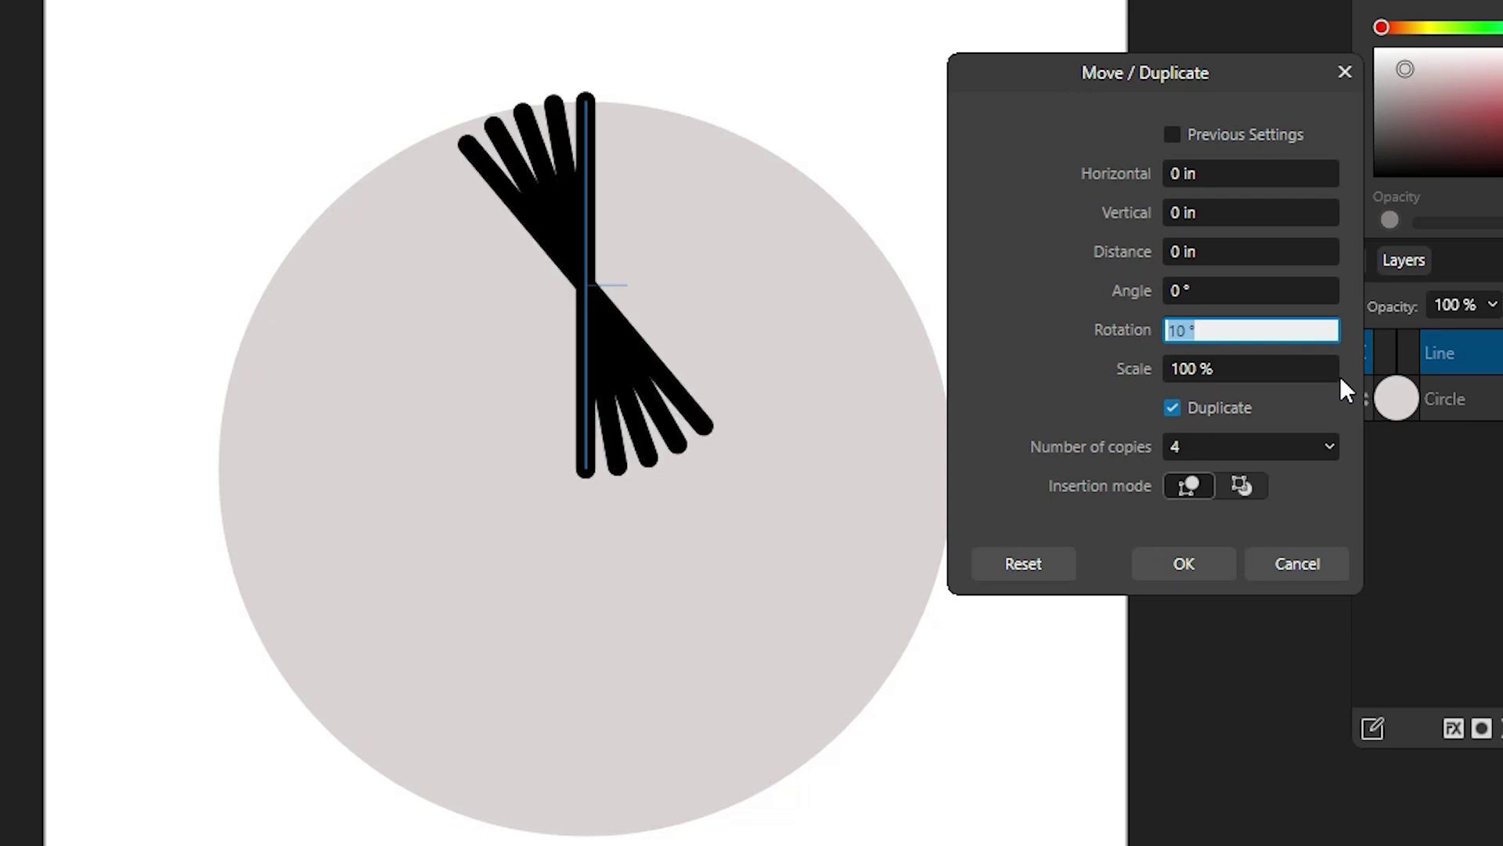
text(20)
key(Return)
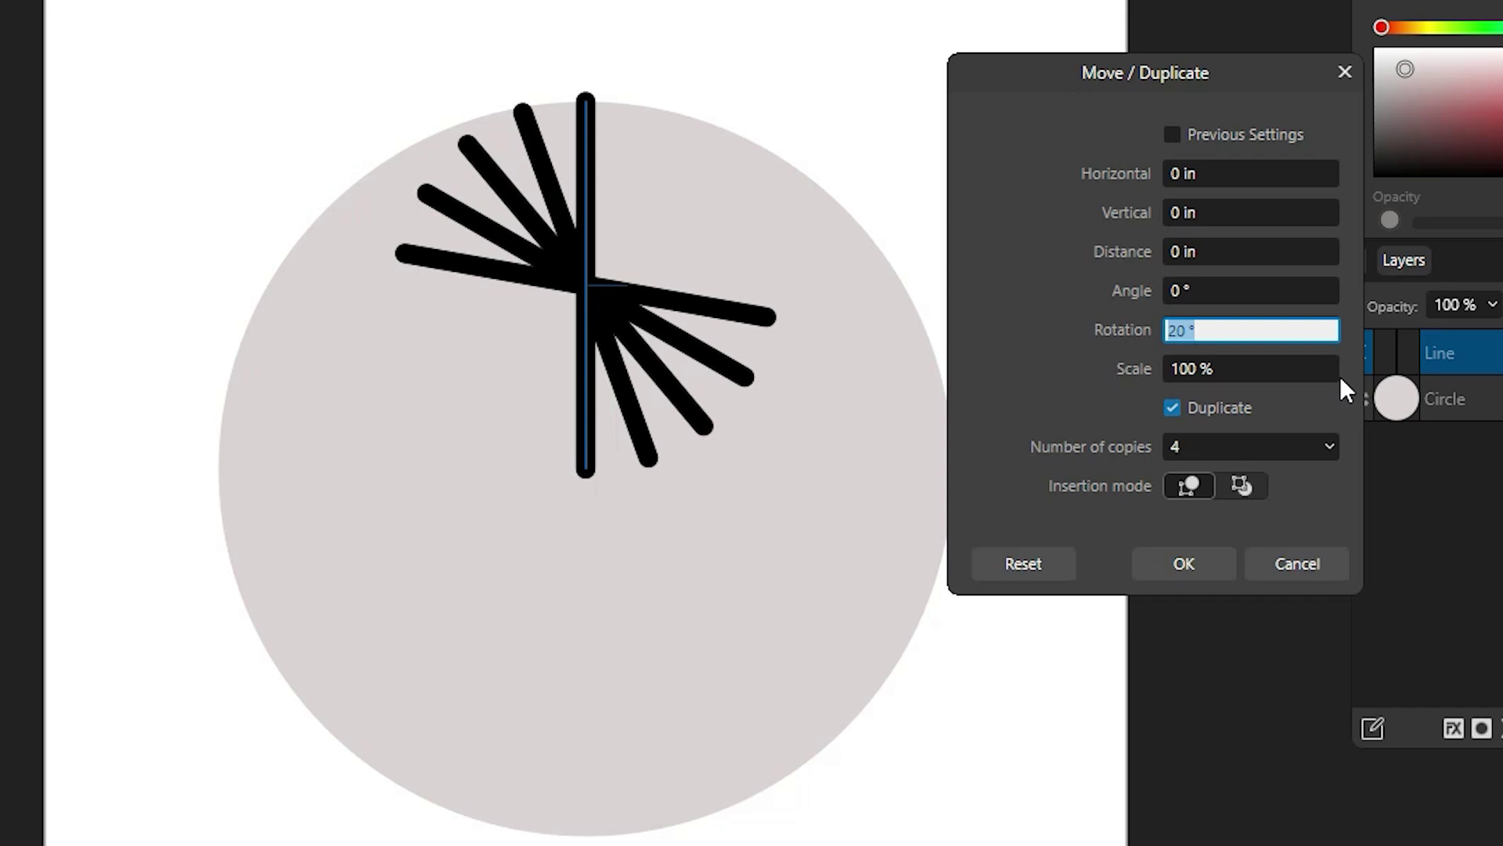
text(30)
key(Return)
text(40)
key(Return)
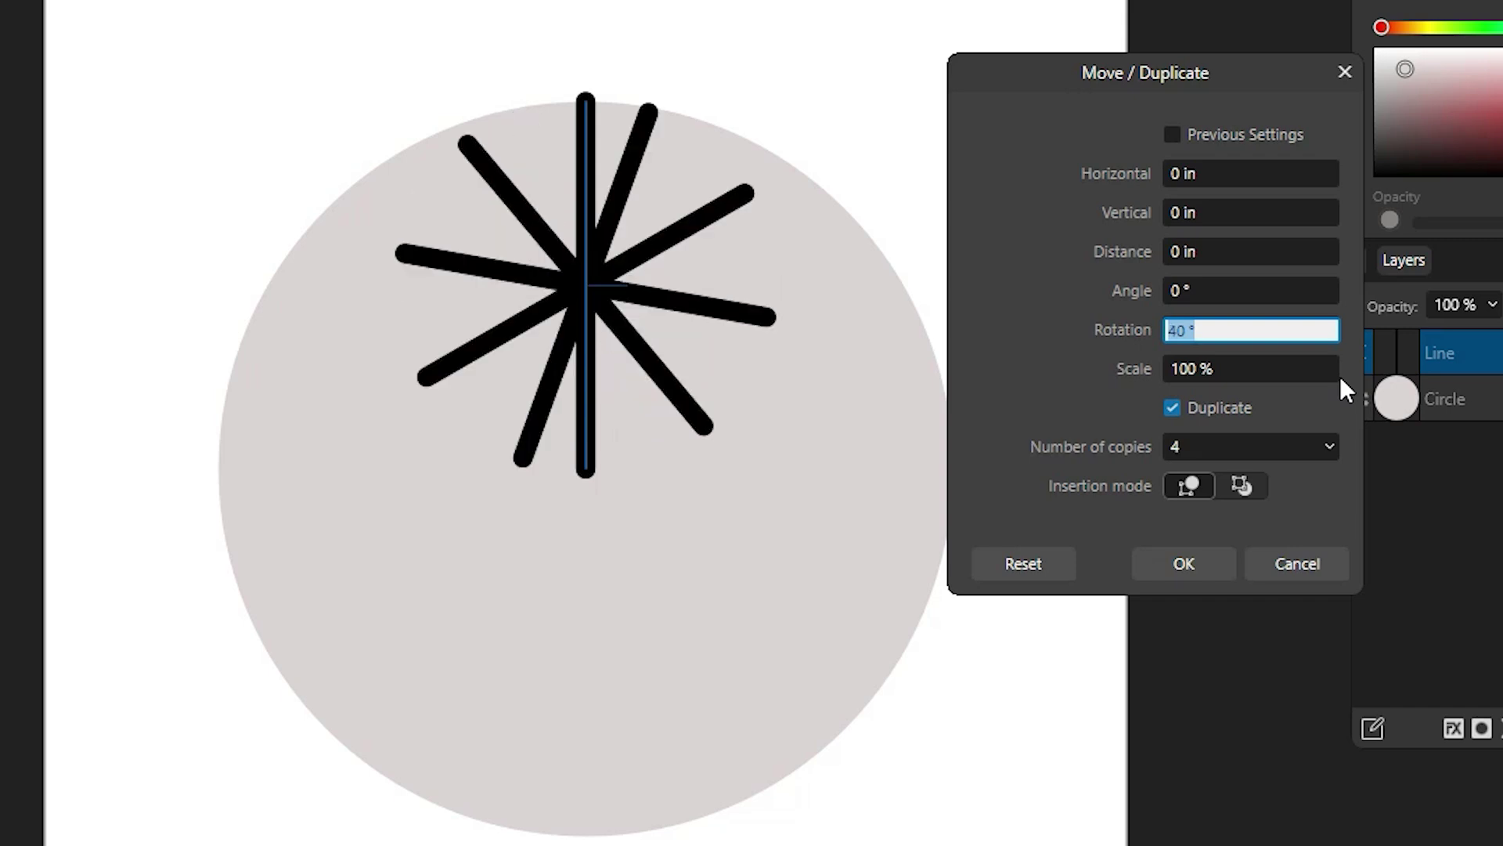
text(50)
key(Return)
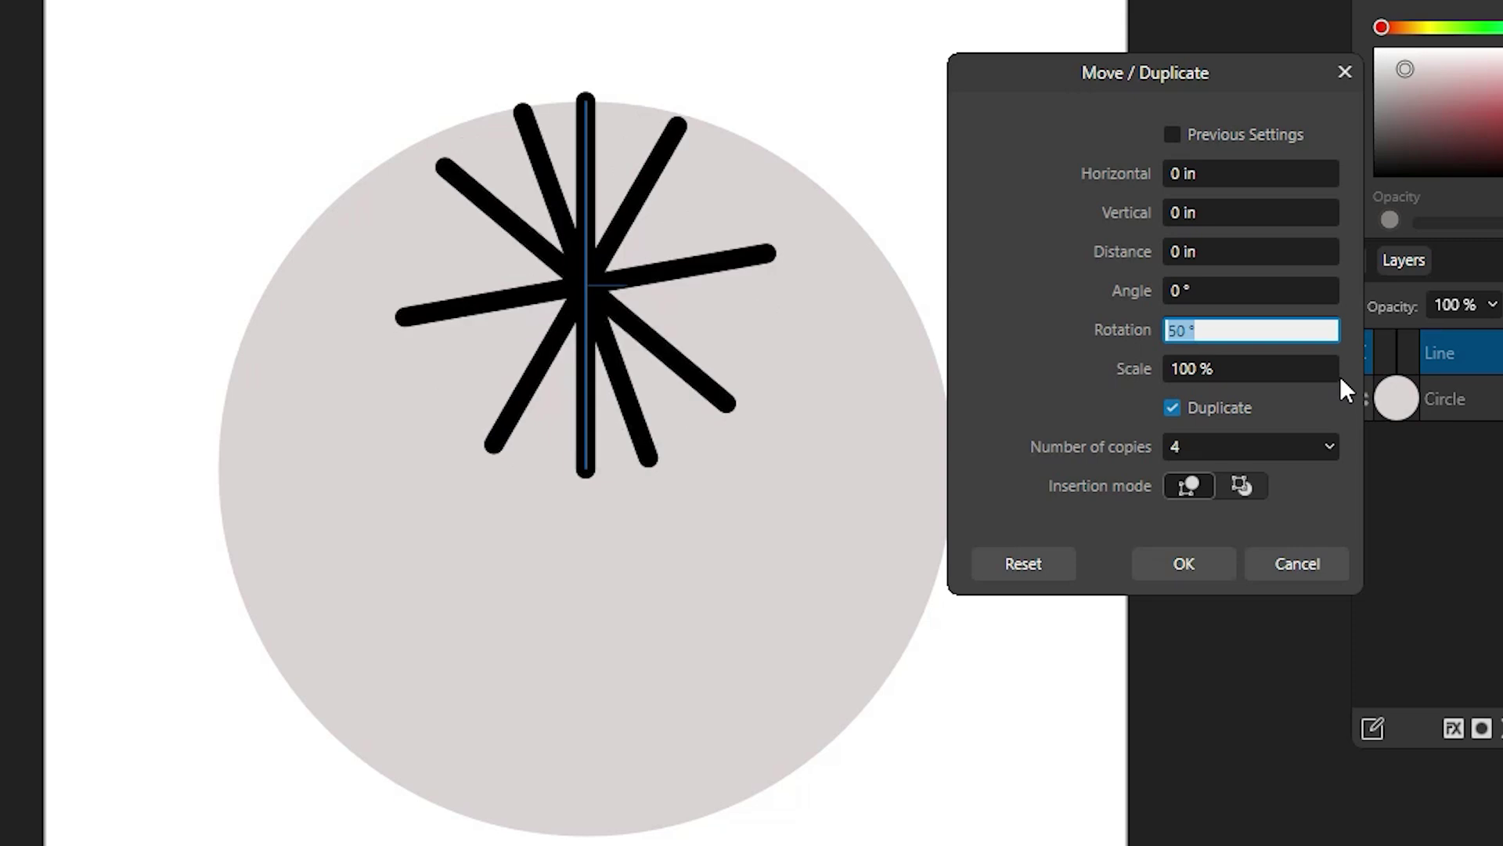
text(60)
key(Return)
text(70)
key(Return)
text(80)
key(Return)
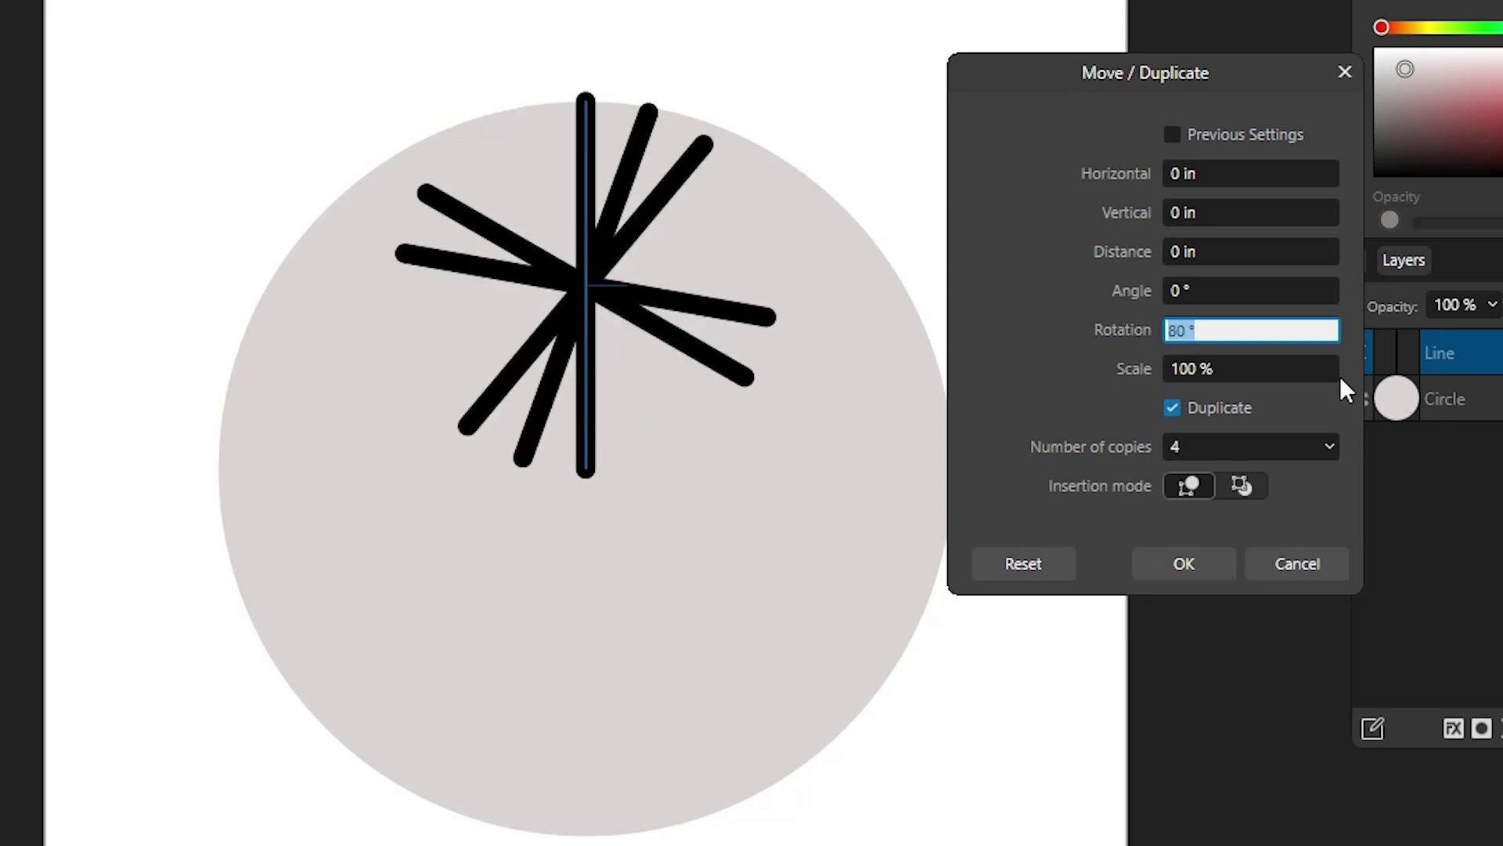
- Lower the copies' rotation in 10° increments from 70° back to 0°
text(70)
key(Return)
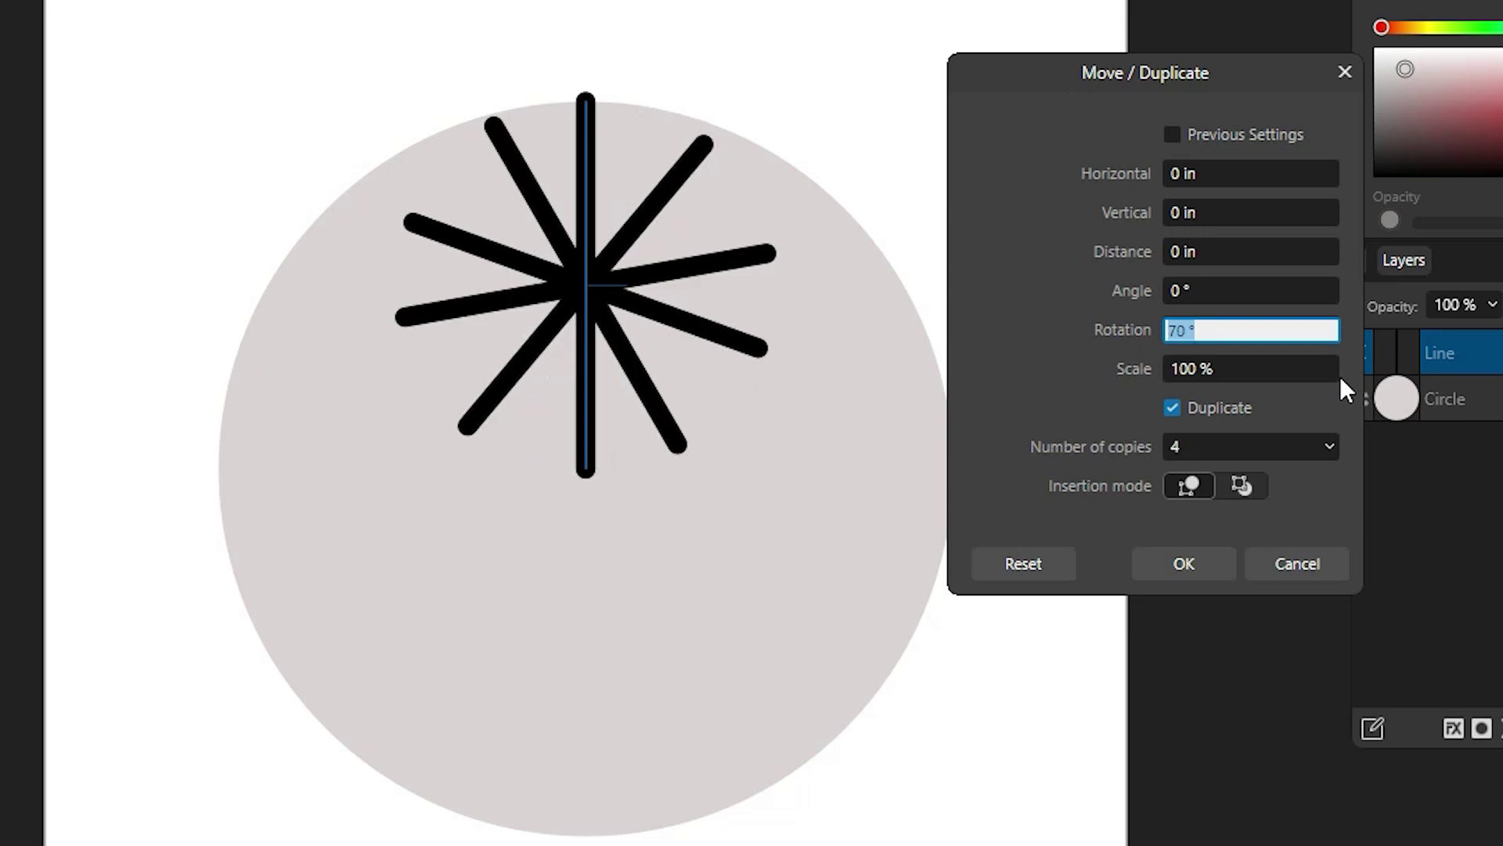
text(60)
key(Return)
text(50)
key(Return)
text(40)
key(Return)
text(30)
key(Return)
text(20)
key(Return)
text(10)
key(Return)
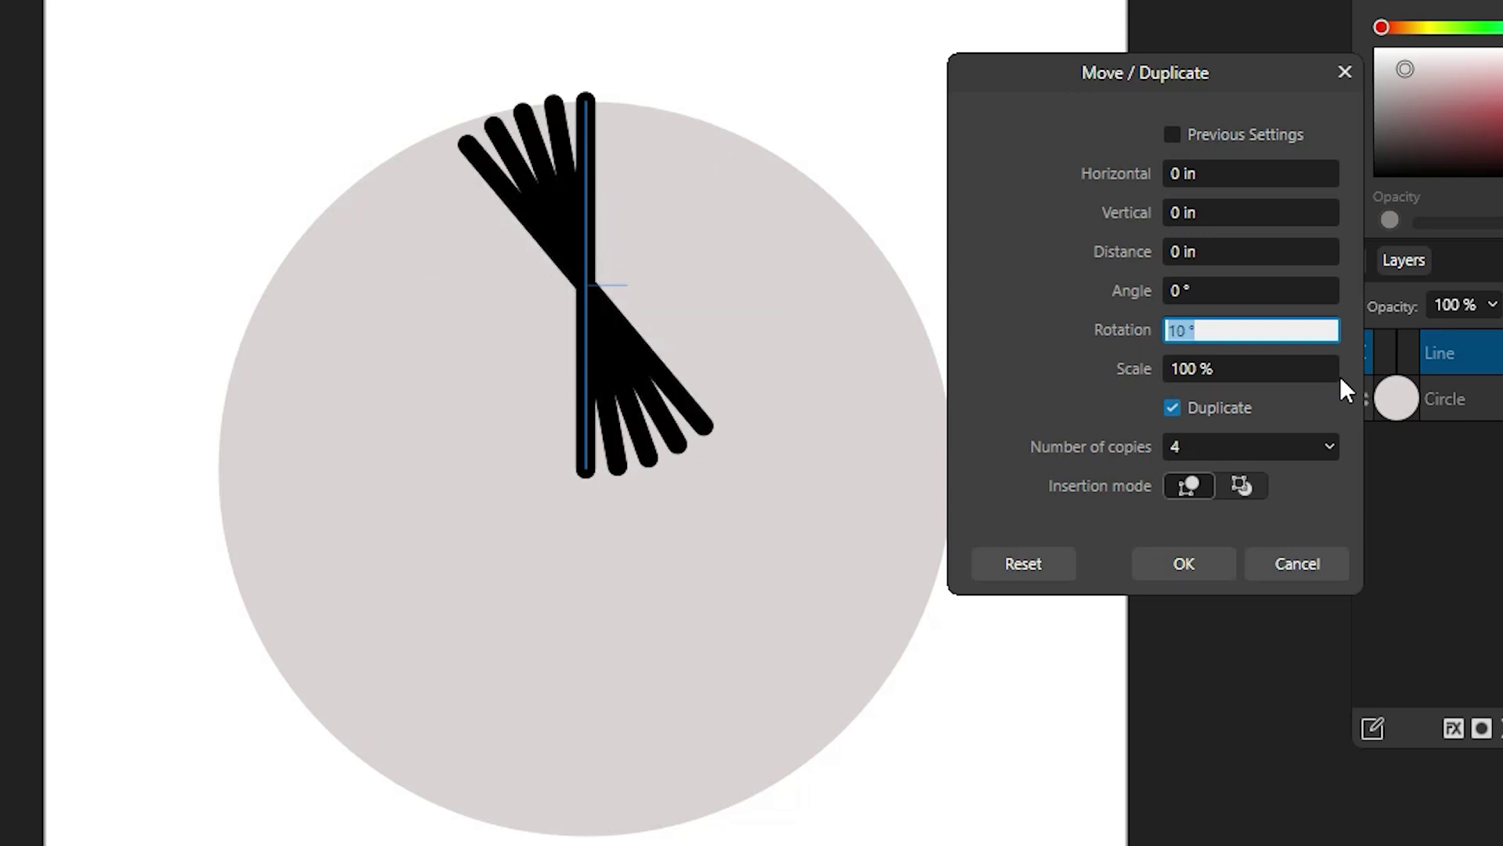
text(0)
key(Return)
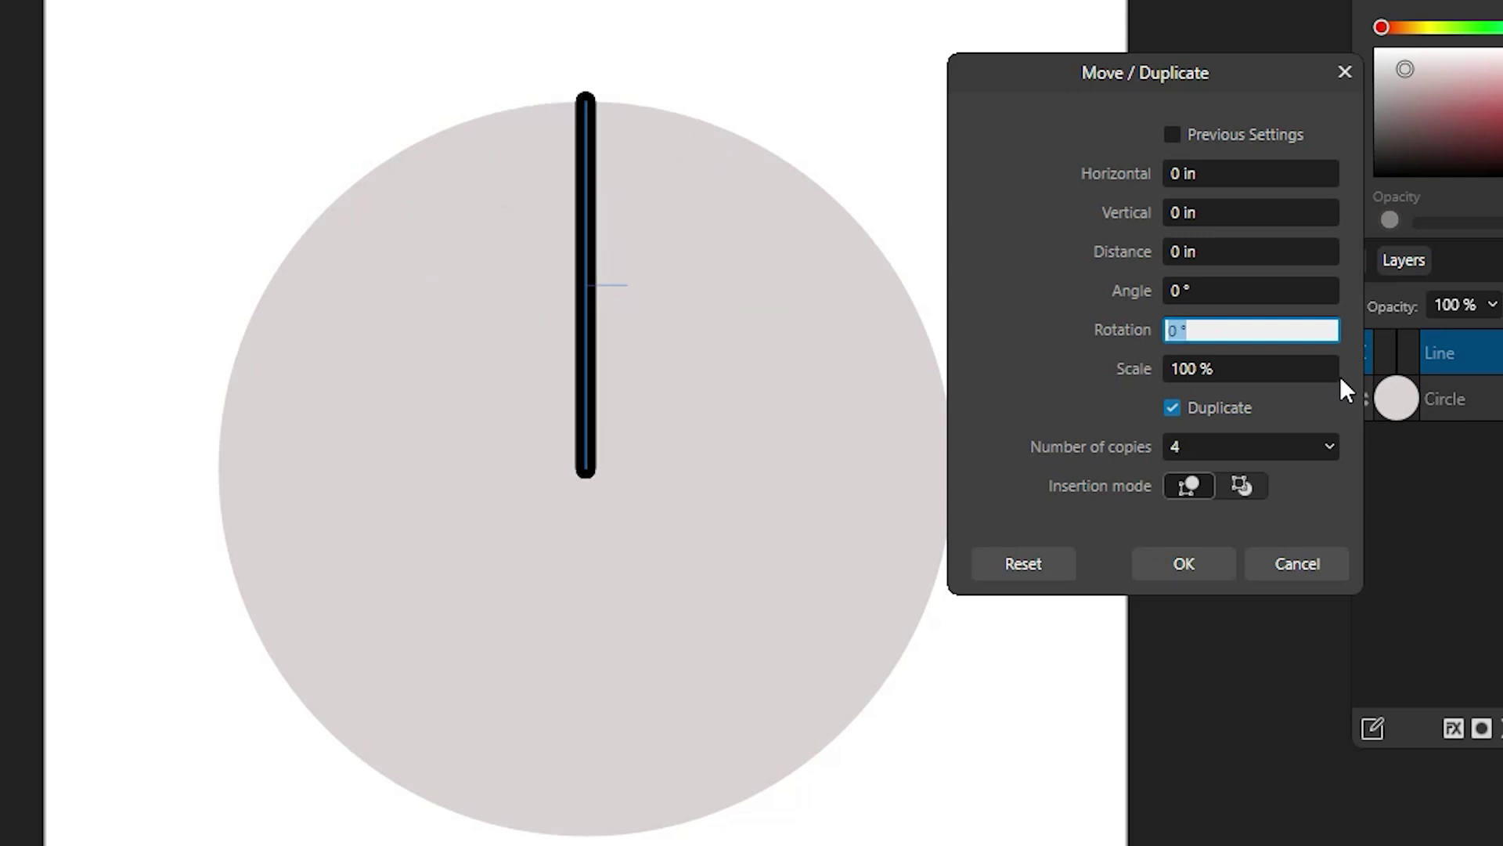
- Set the number of copies to 3 and raise the rotation gradually to 40°
click(1205, 452)
text(3)
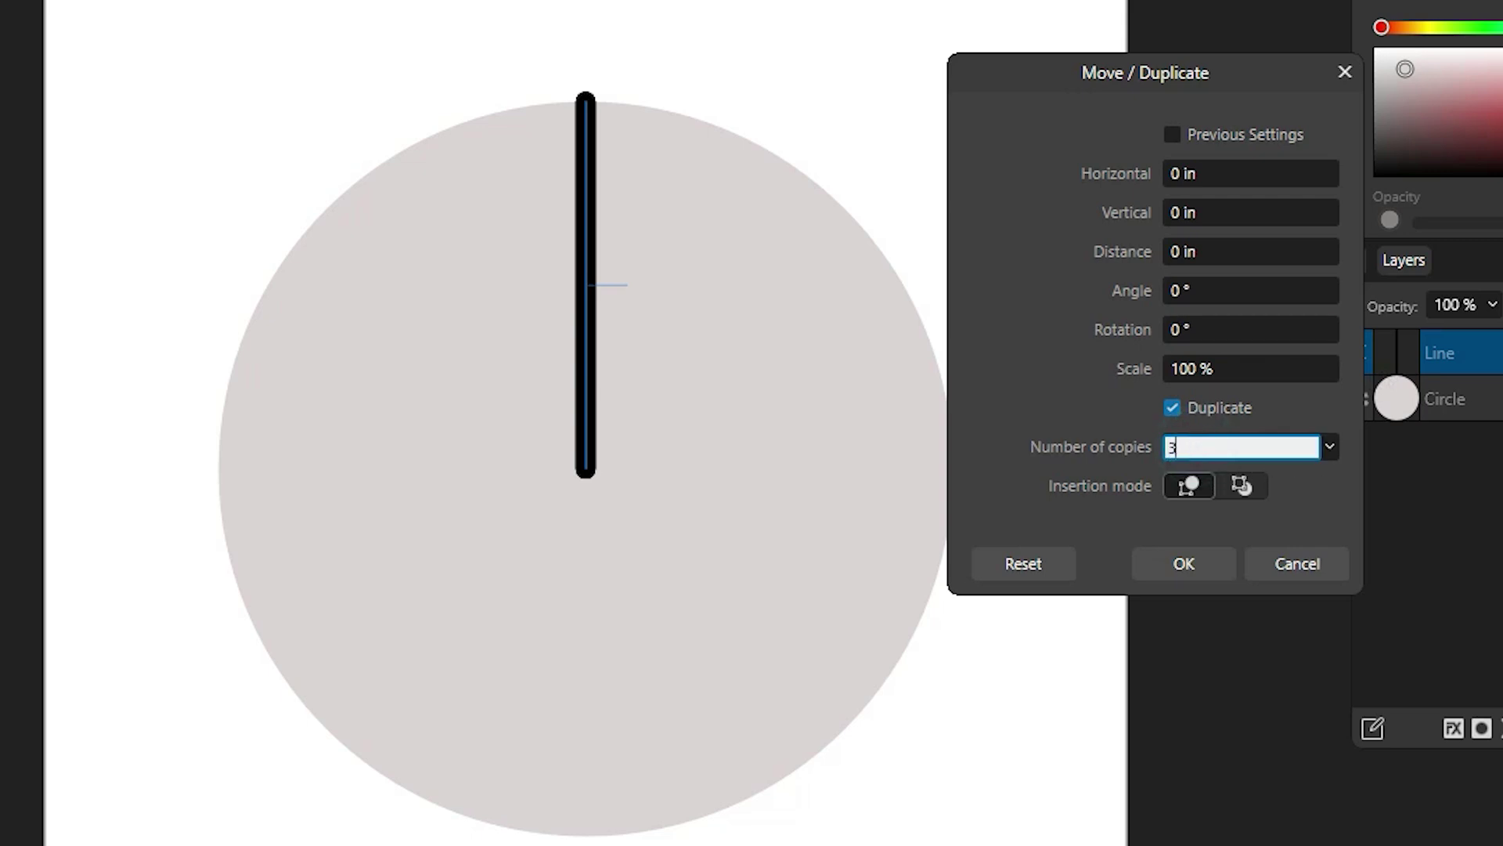
click(1184, 329)
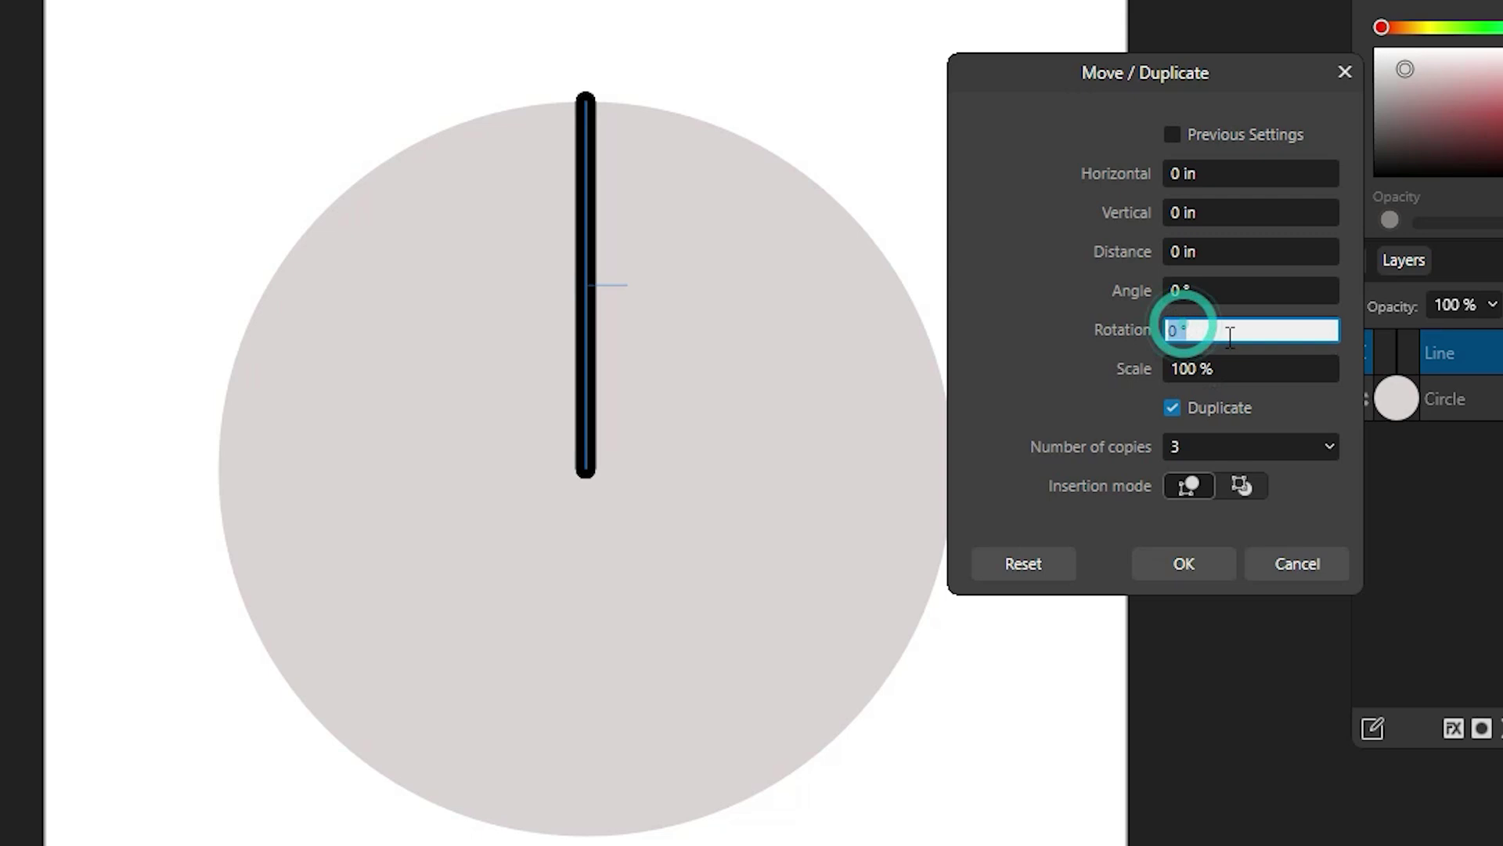
key(Up)
key(Up)
key(Up)
key(Up)
key(Up)
key(Up)
key(Up)
key(Up)
key(Up)
key(Up)
key(Up)
key(Up)
key(Up)
key(Up)
key(Up)
key(Up)
key(Up)
key(Up)
key(Up)
key(Up)
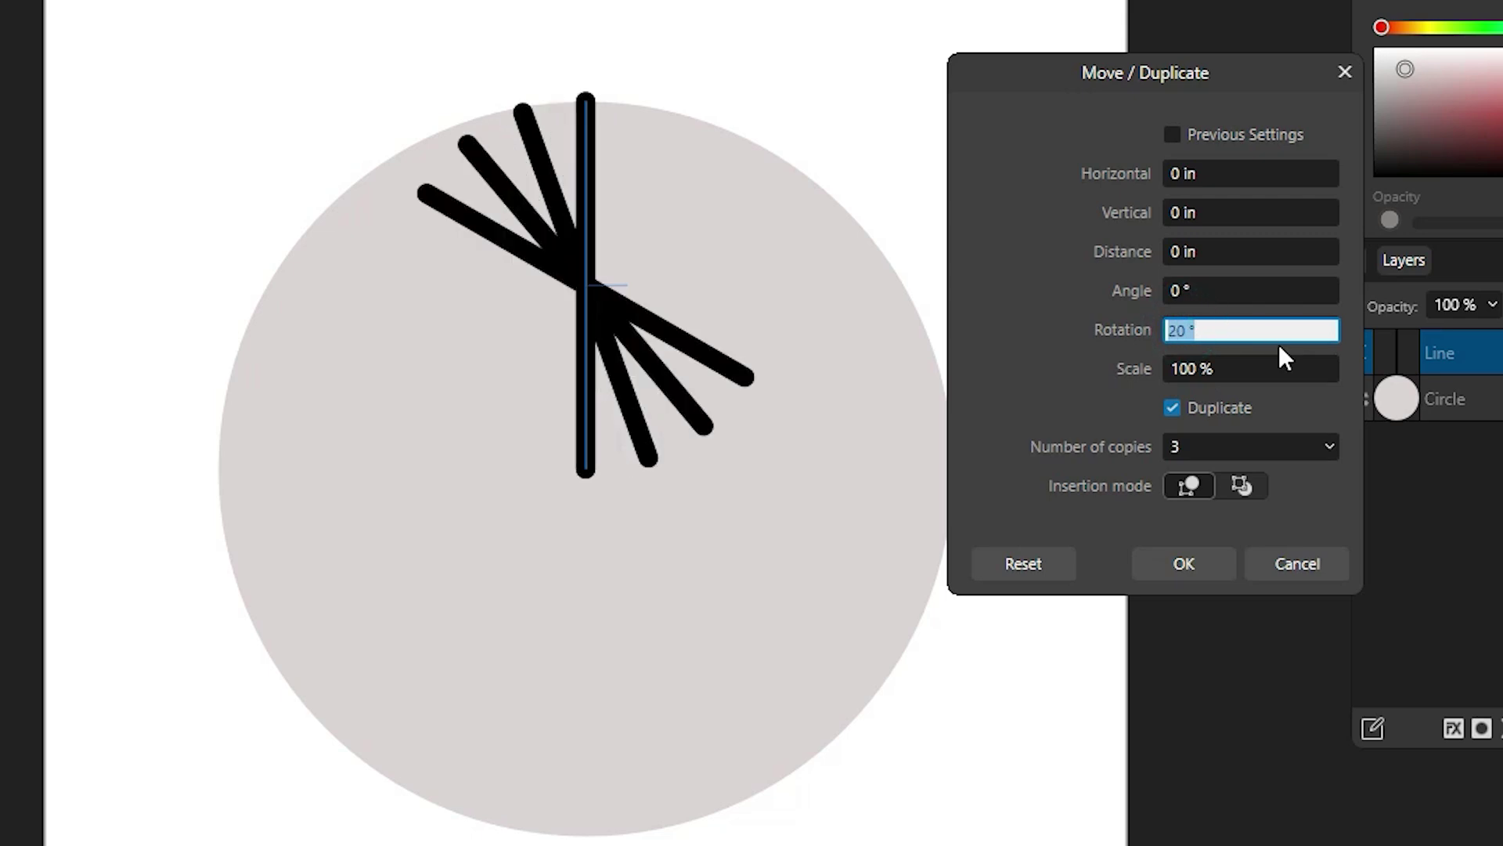
key(Up)
key(Up)
key(Up)
key(Up)
key(Up)
key(Up)
key(Up)
key(Up)
key(Up)
key(Up)
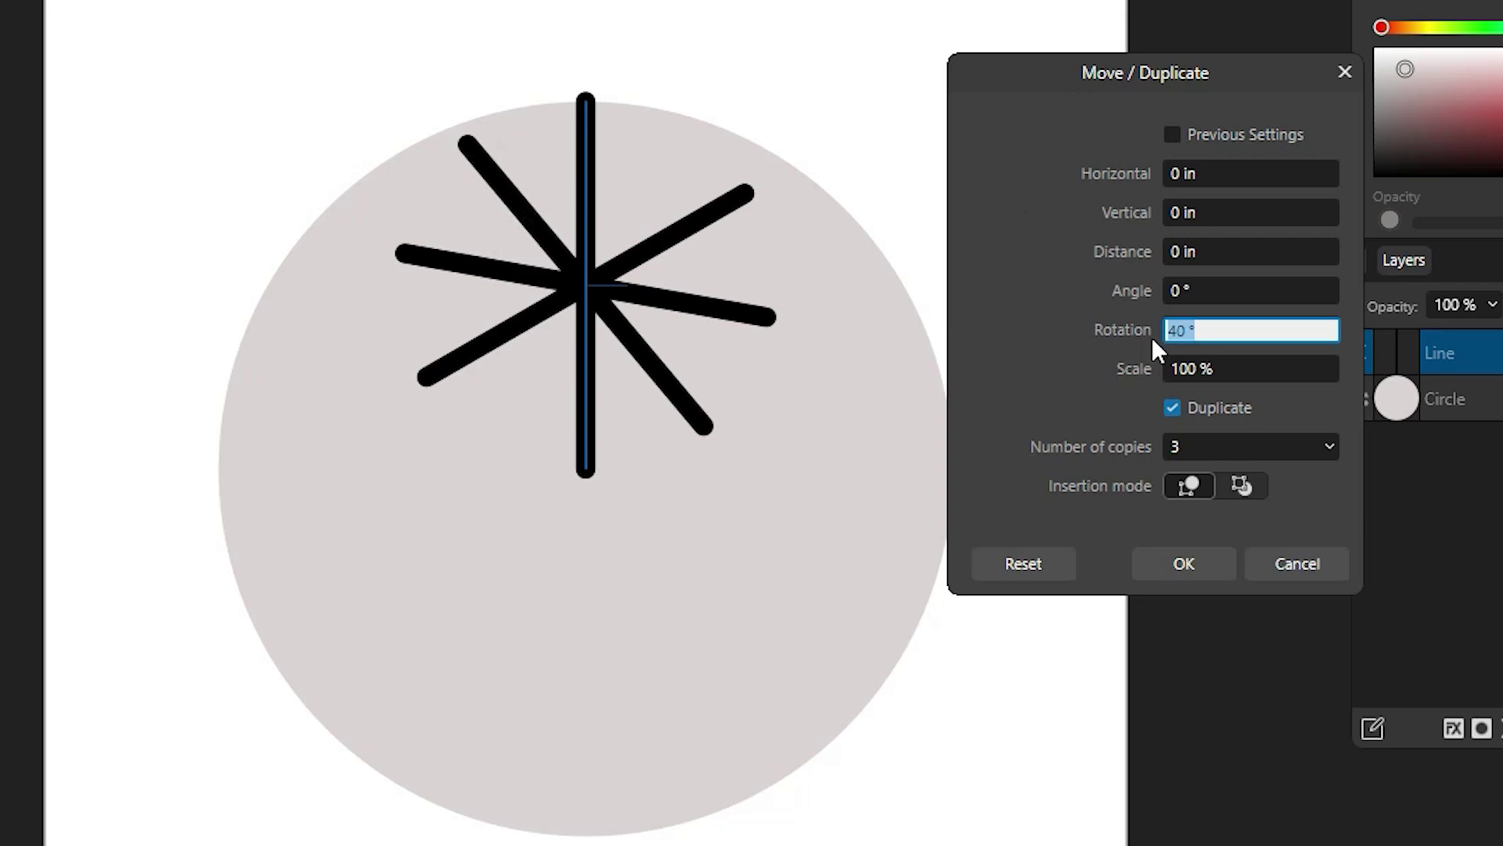
- Set the line's number of copies to 2 and raise their rotation to 60°
click(1190, 448)
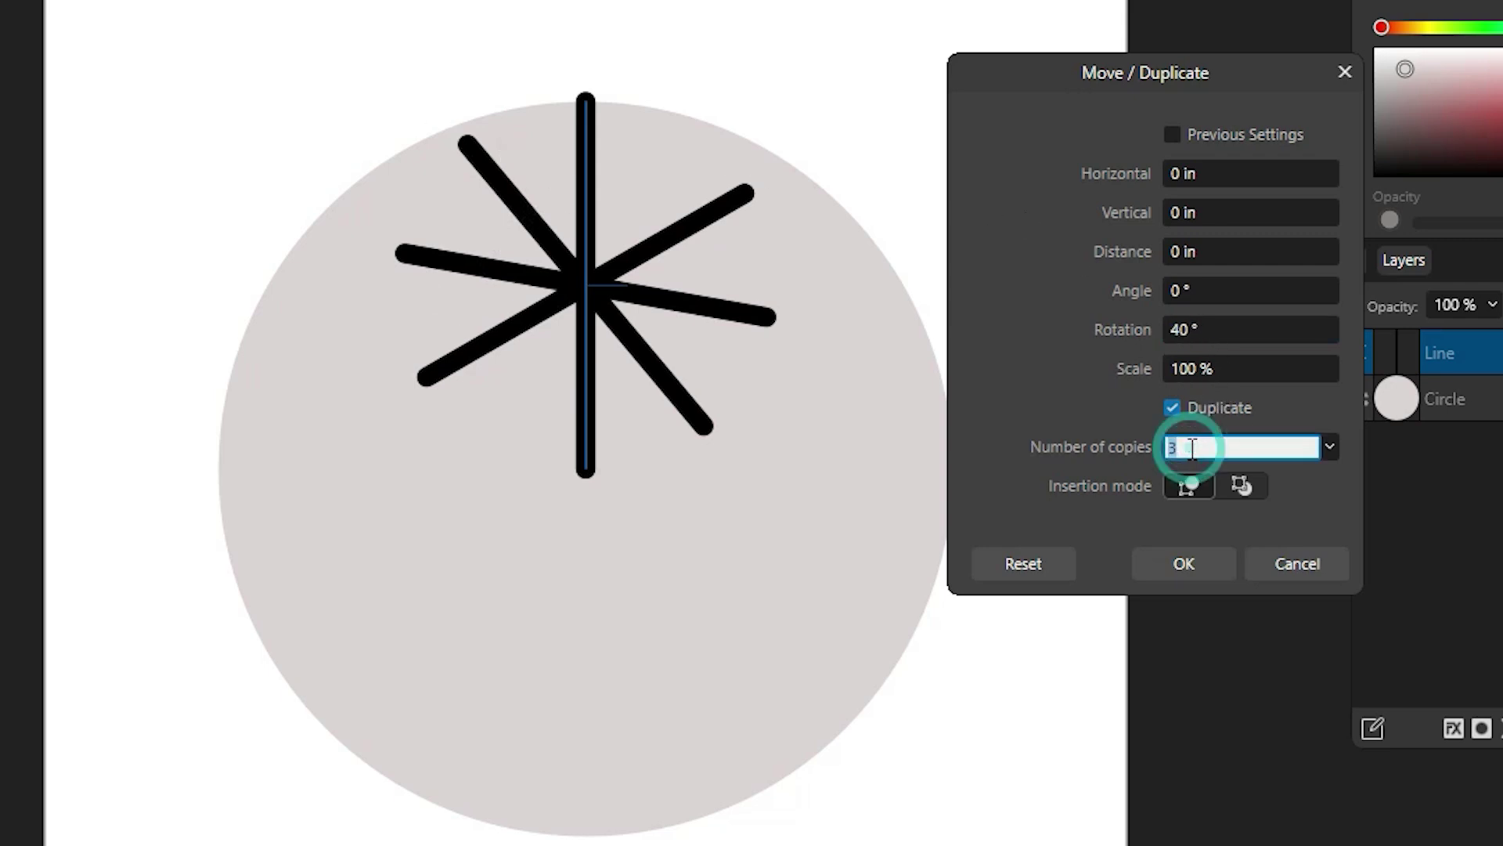
text(2)
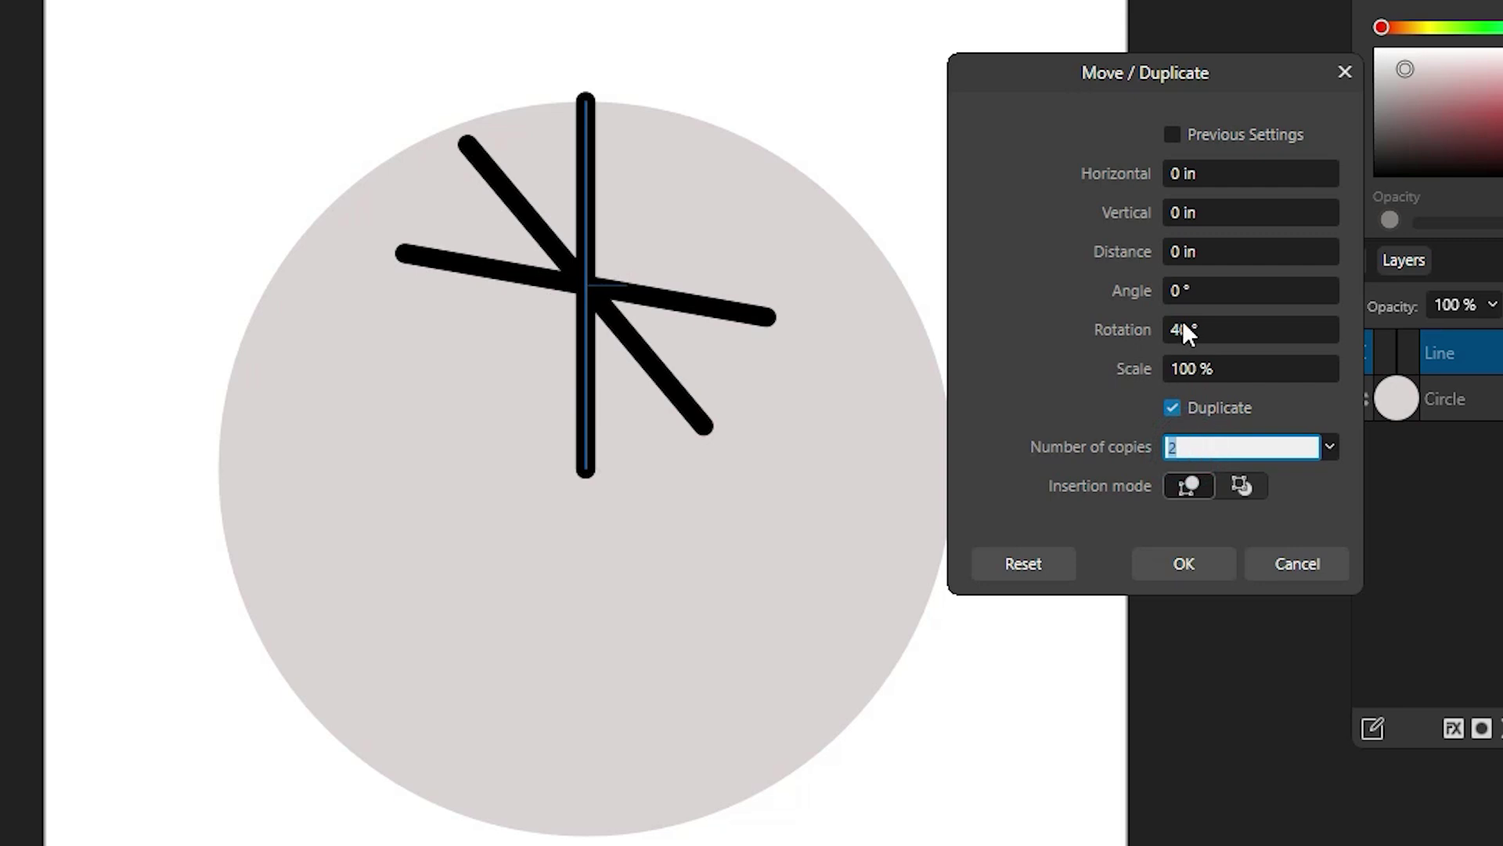
click(1252, 328)
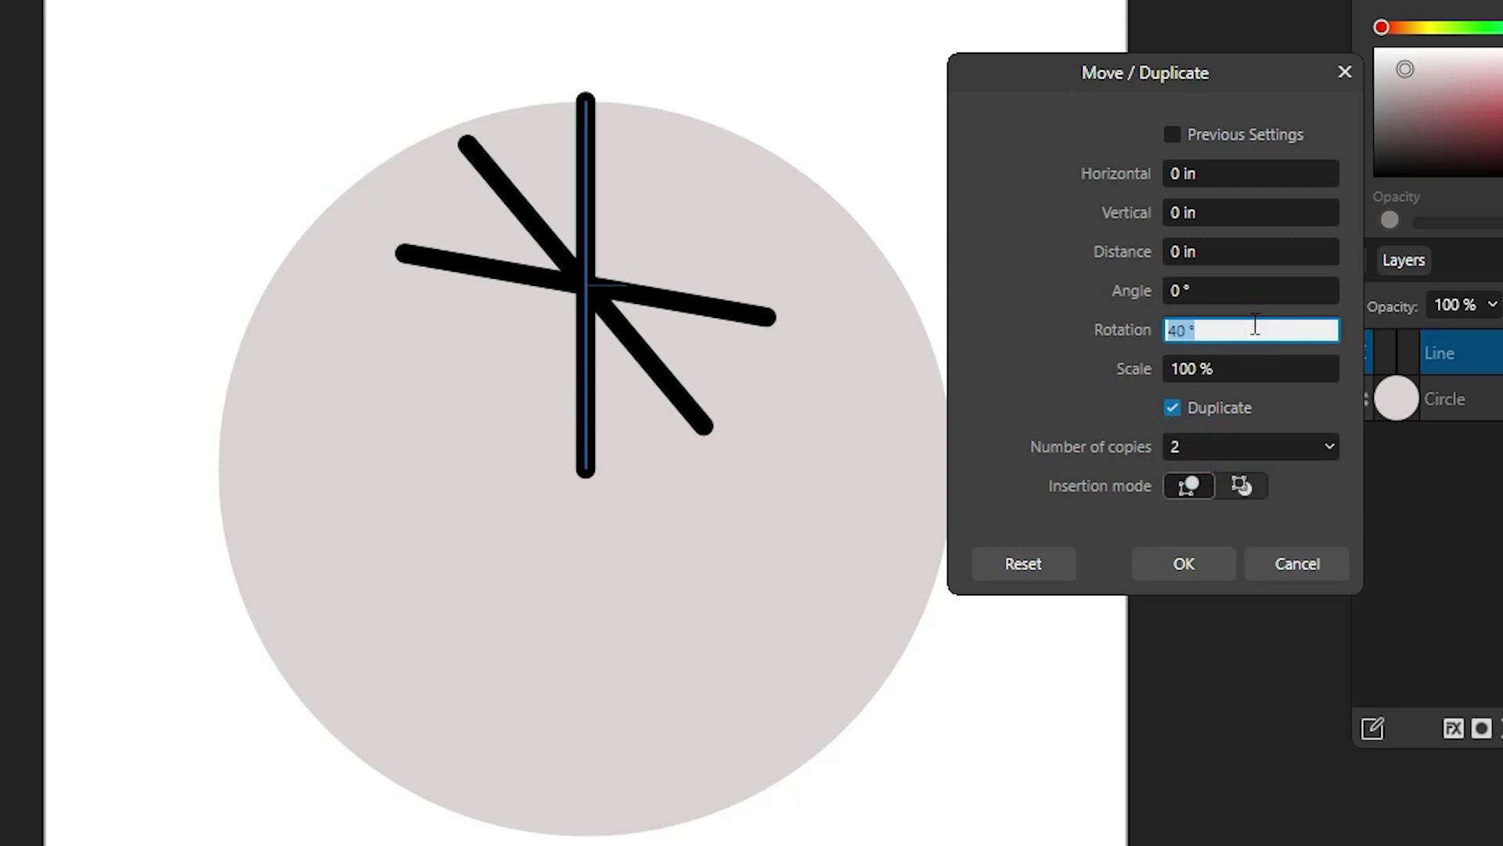
scroll(1255, 324, up, 2)
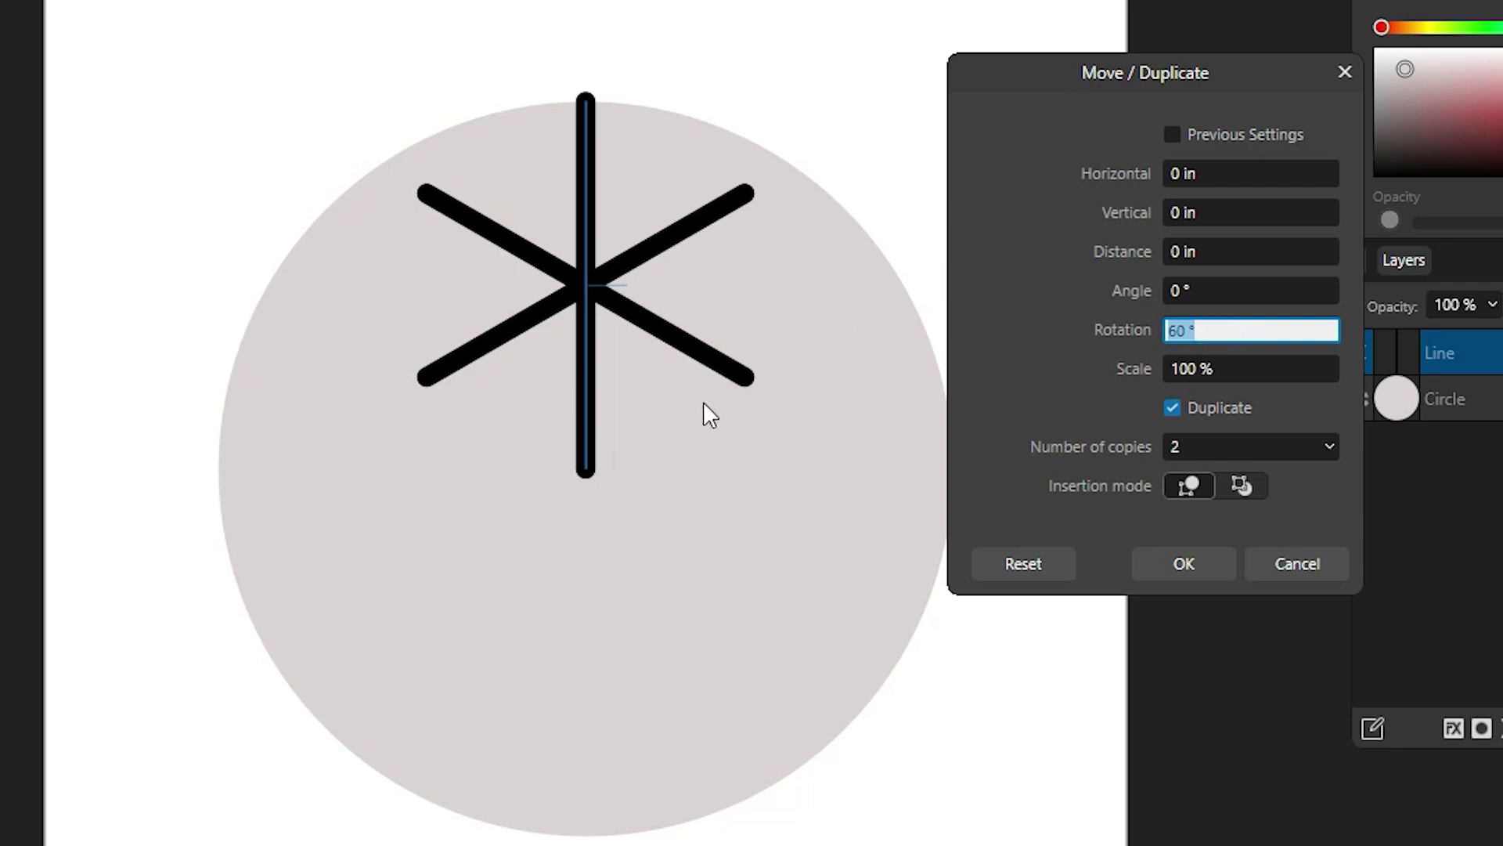
- Set the number of copies to 3 and try larger rotations, from 70° up to 130°
click(1184, 448)
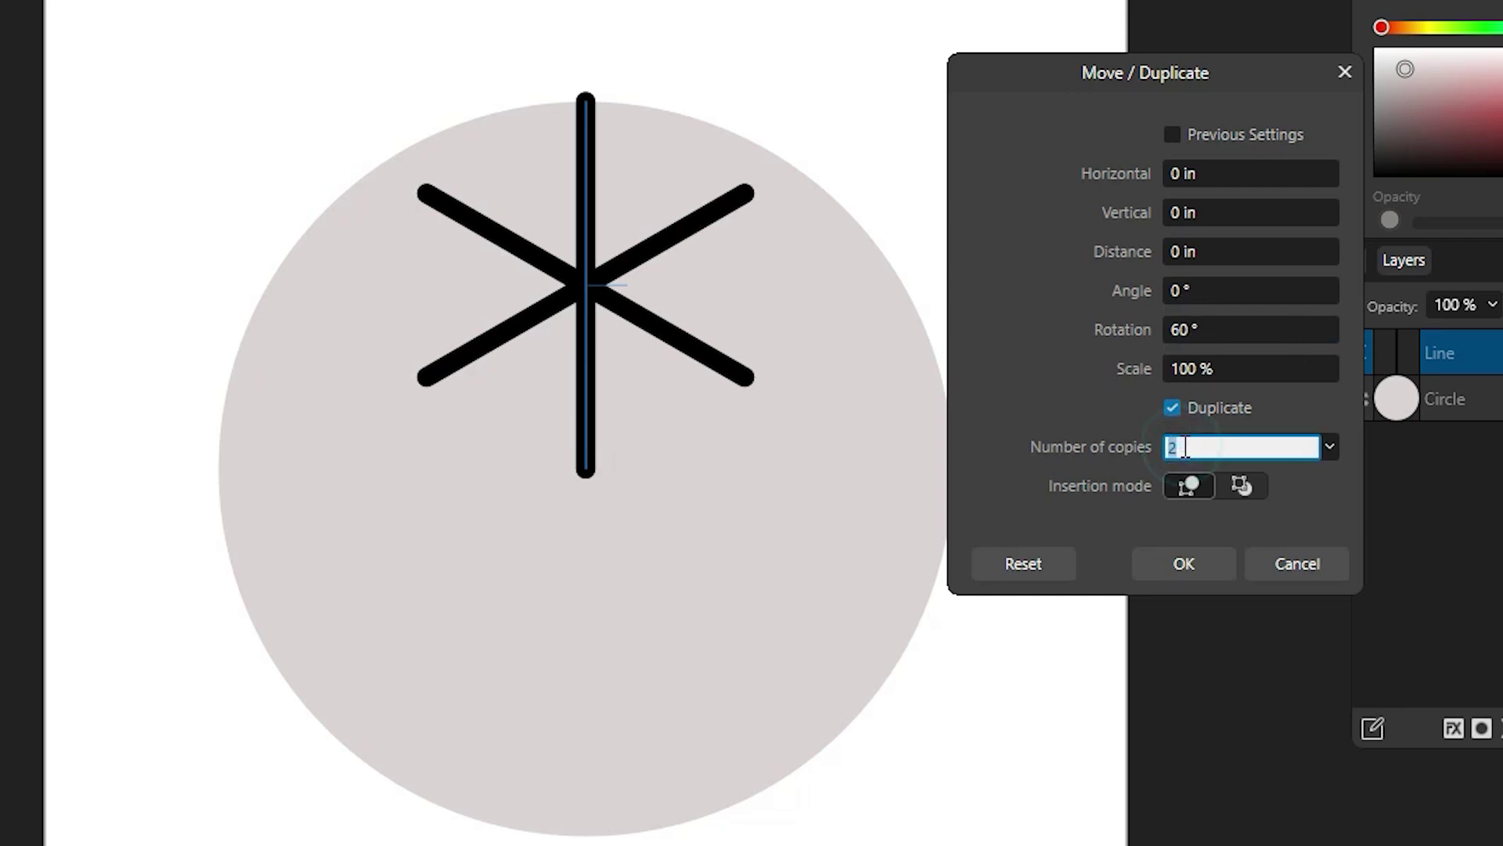
text(3)
click(1252, 330)
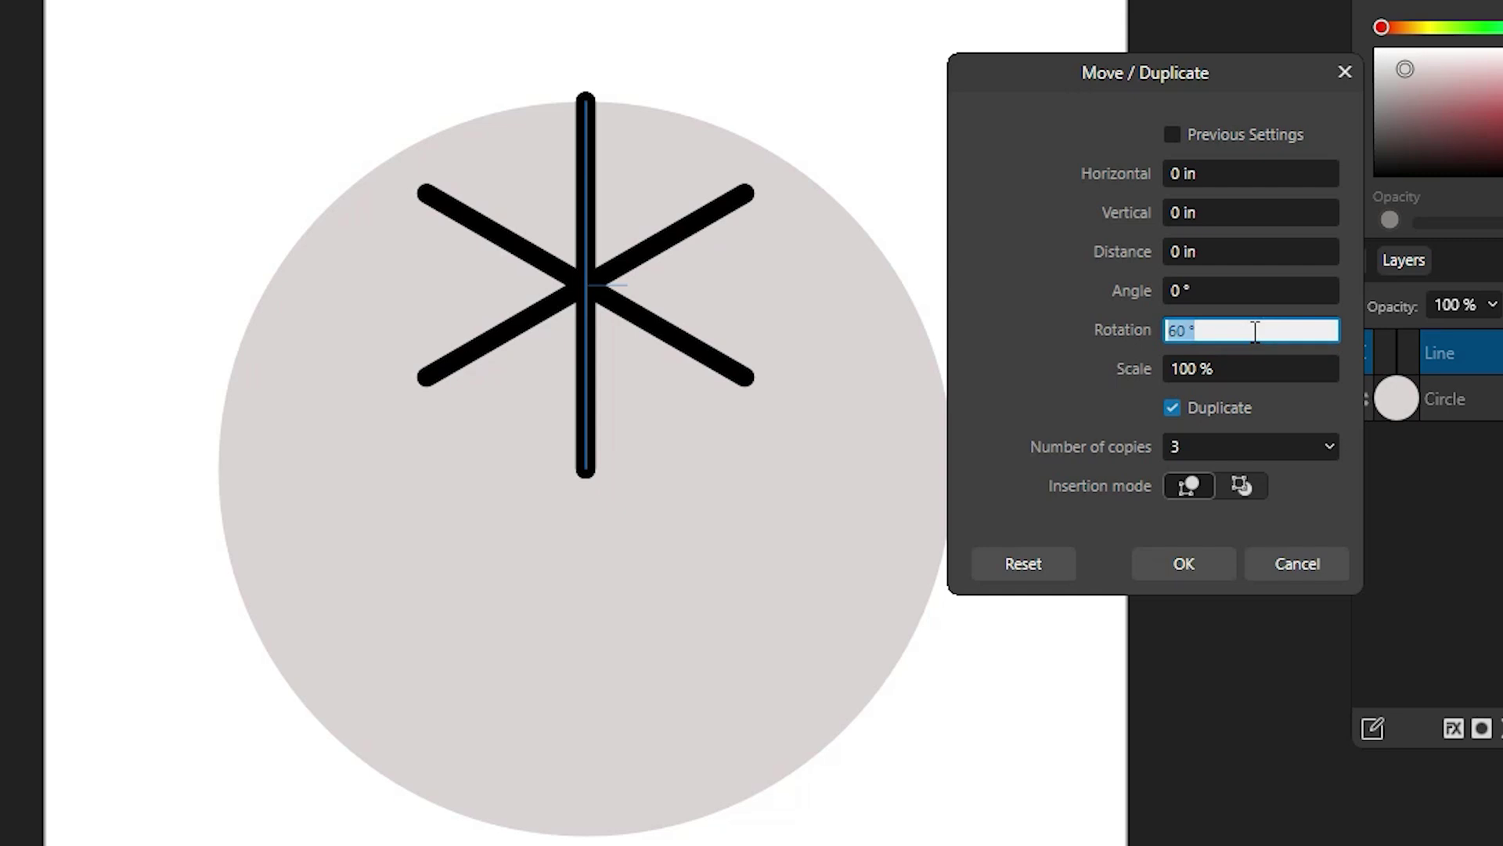
text(70)
key(Return)
scroll(1256, 330, up, 4)
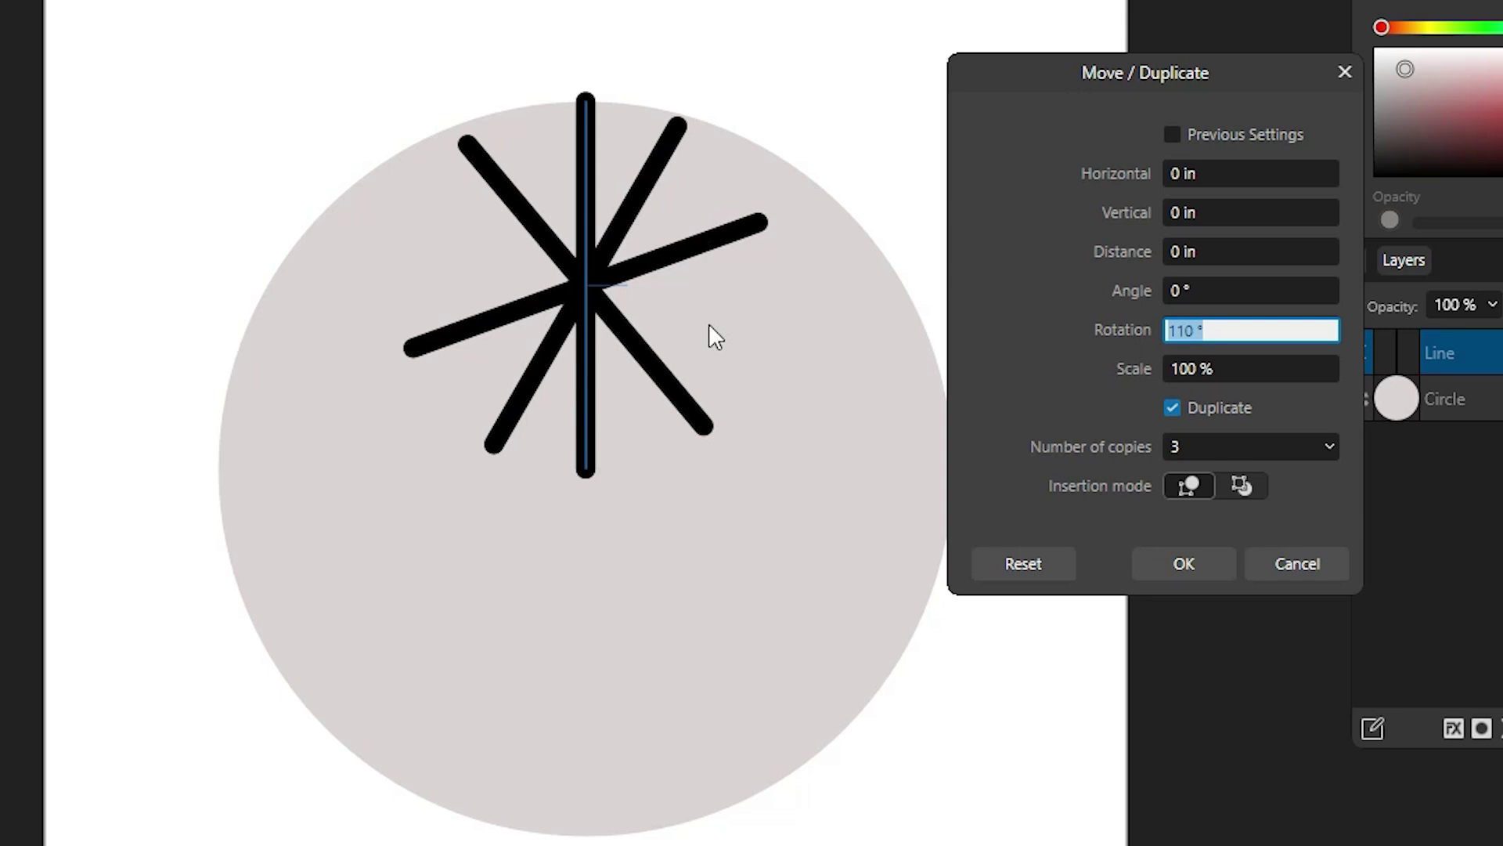
key(shift+Up)
key(shift+Up)
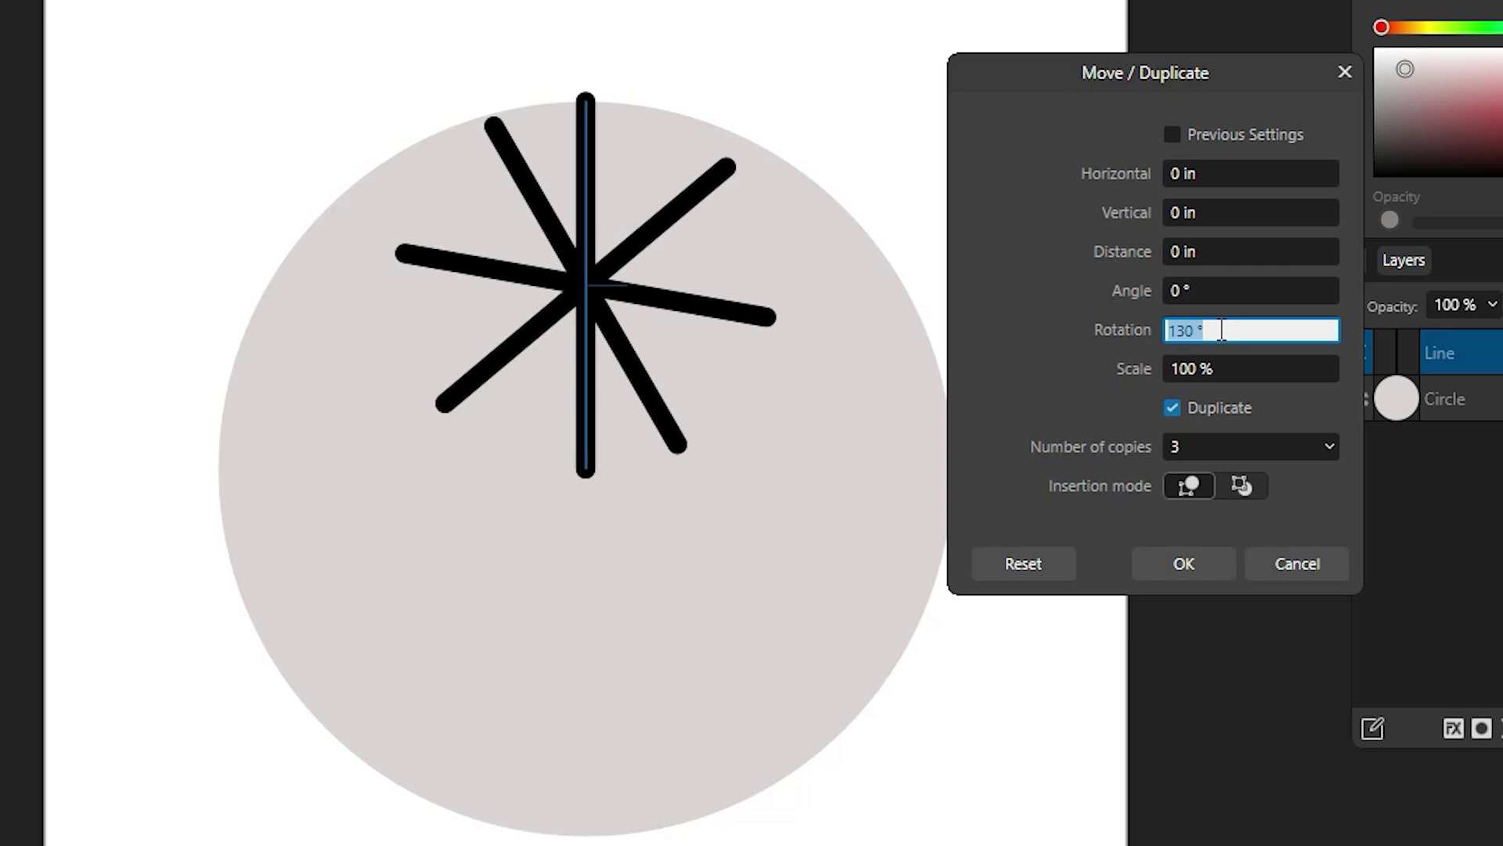
- Step the three copies' rotation back through 120°, 100°, 110° and 50° to 0°
scroll(1221, 331, down, 2)
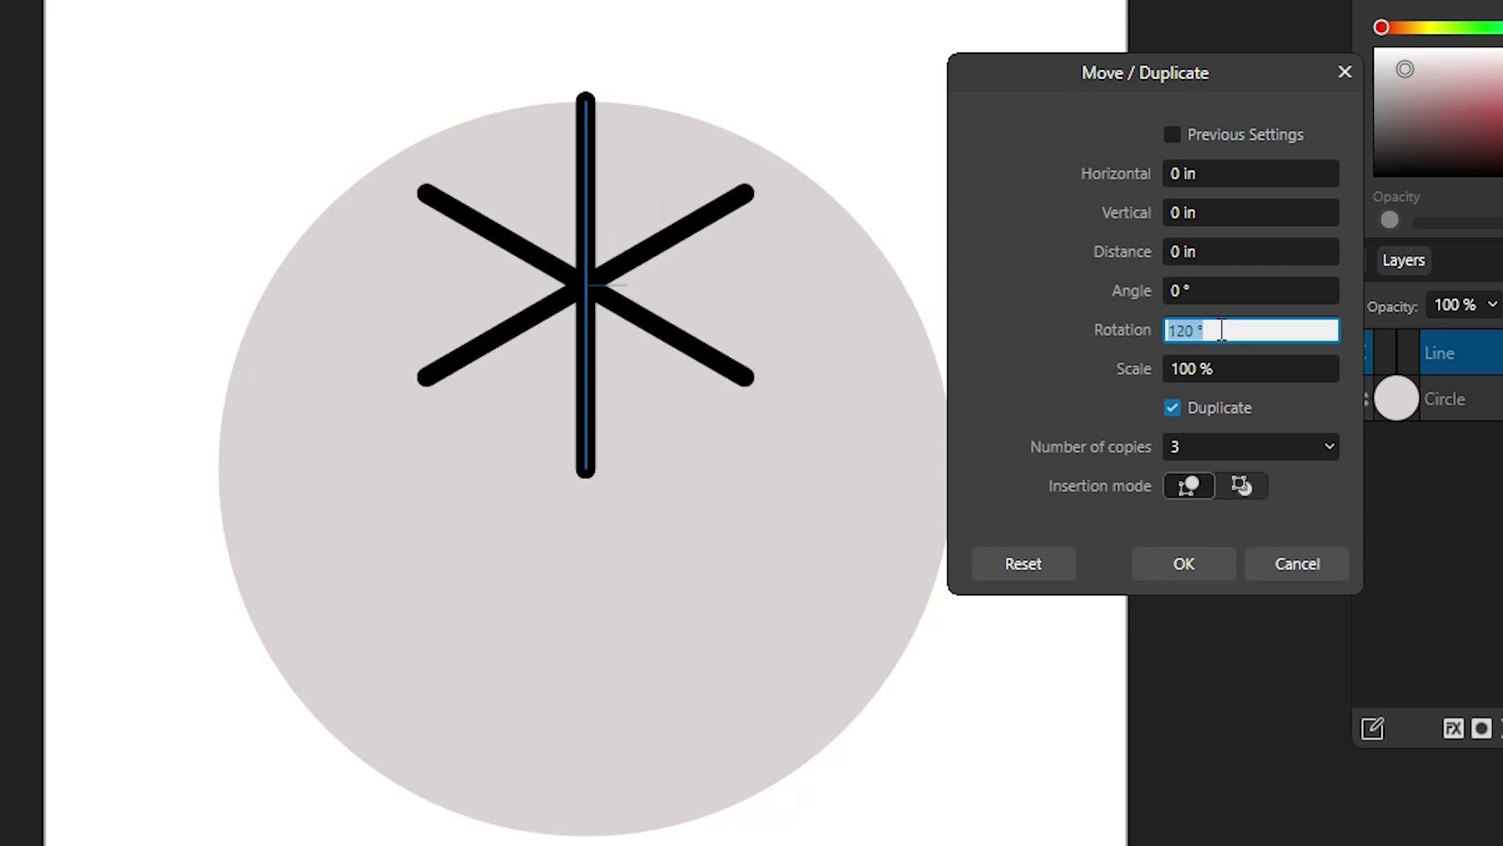
scroll(1222, 331, down, 1)
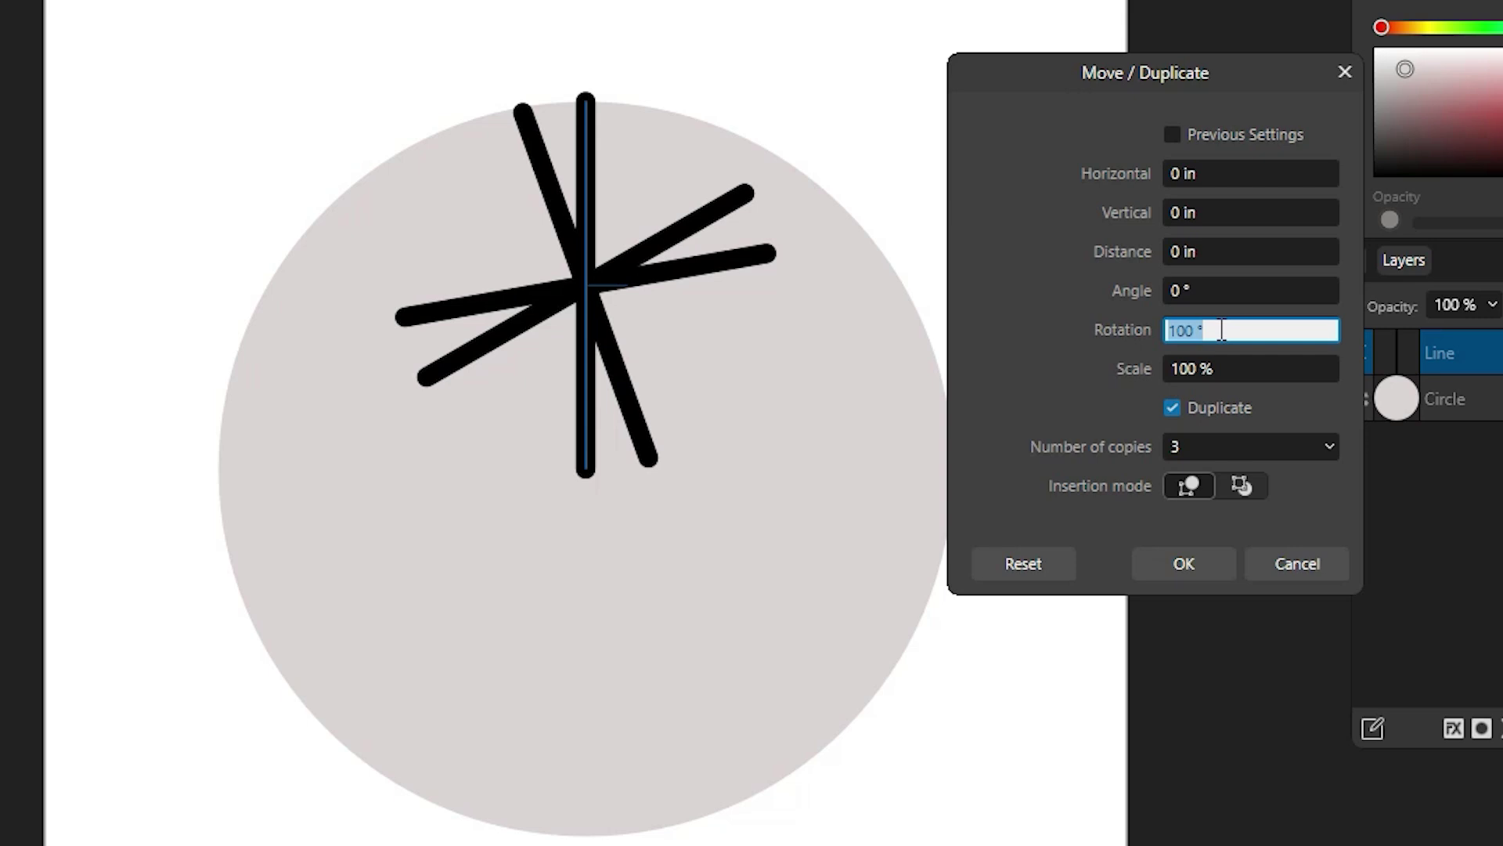
scroll(1222, 330, up, 1)
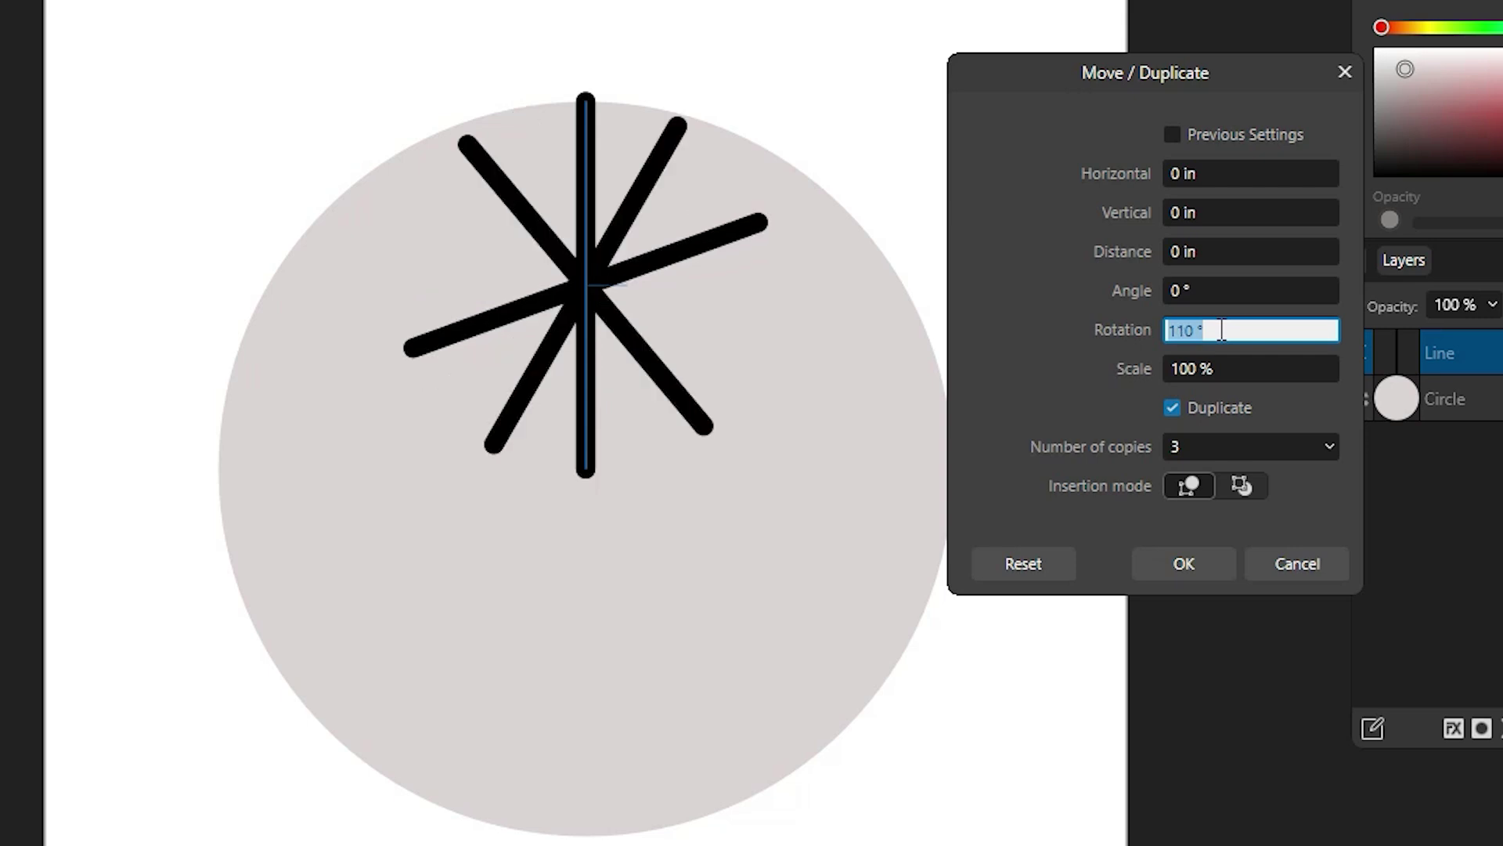
scroll(1221, 330, down, 8)
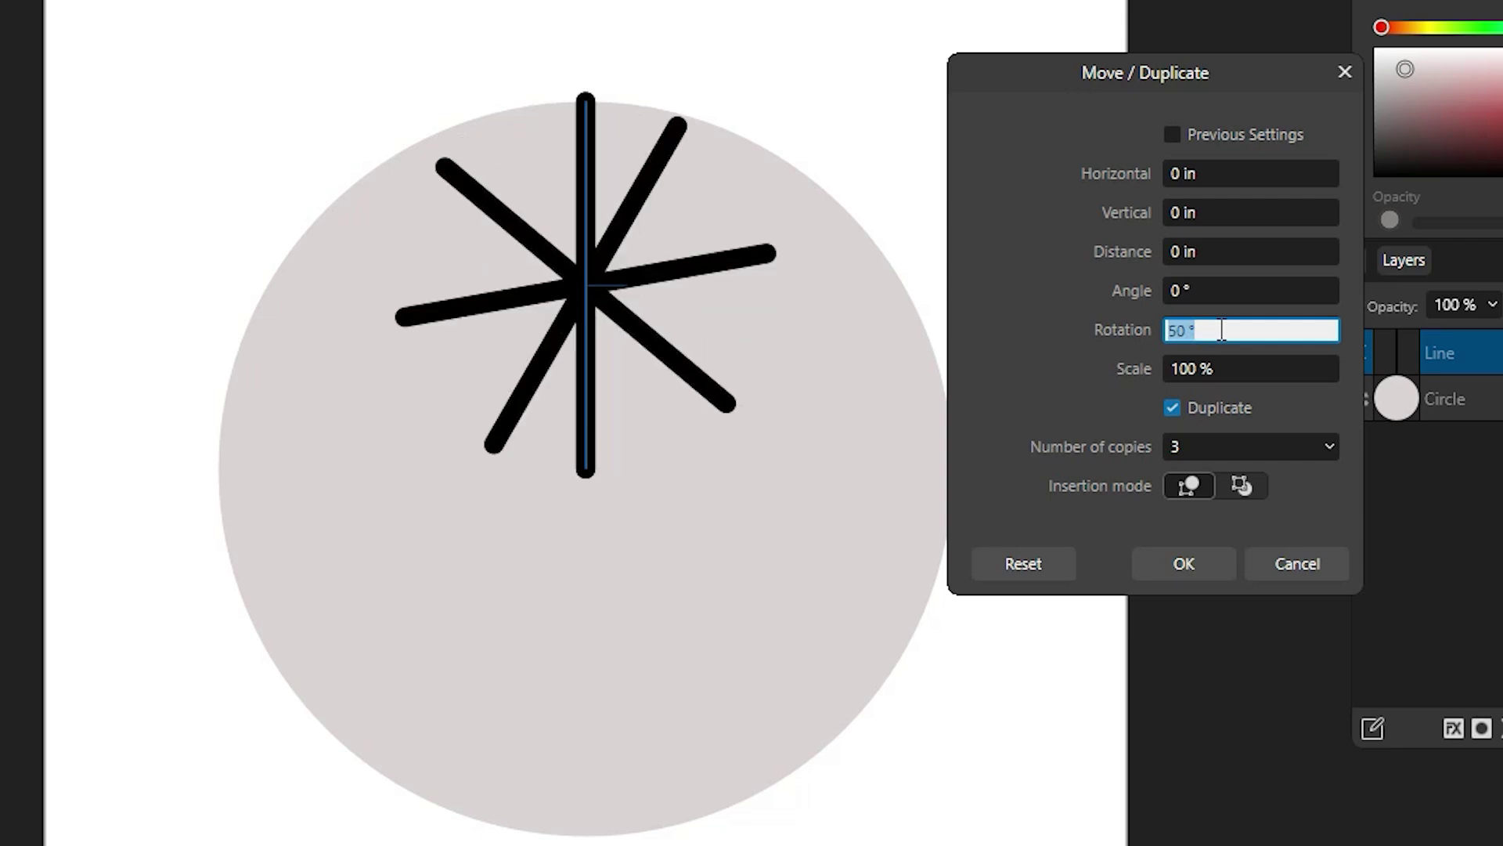
scroll(1221, 331, down, 3)
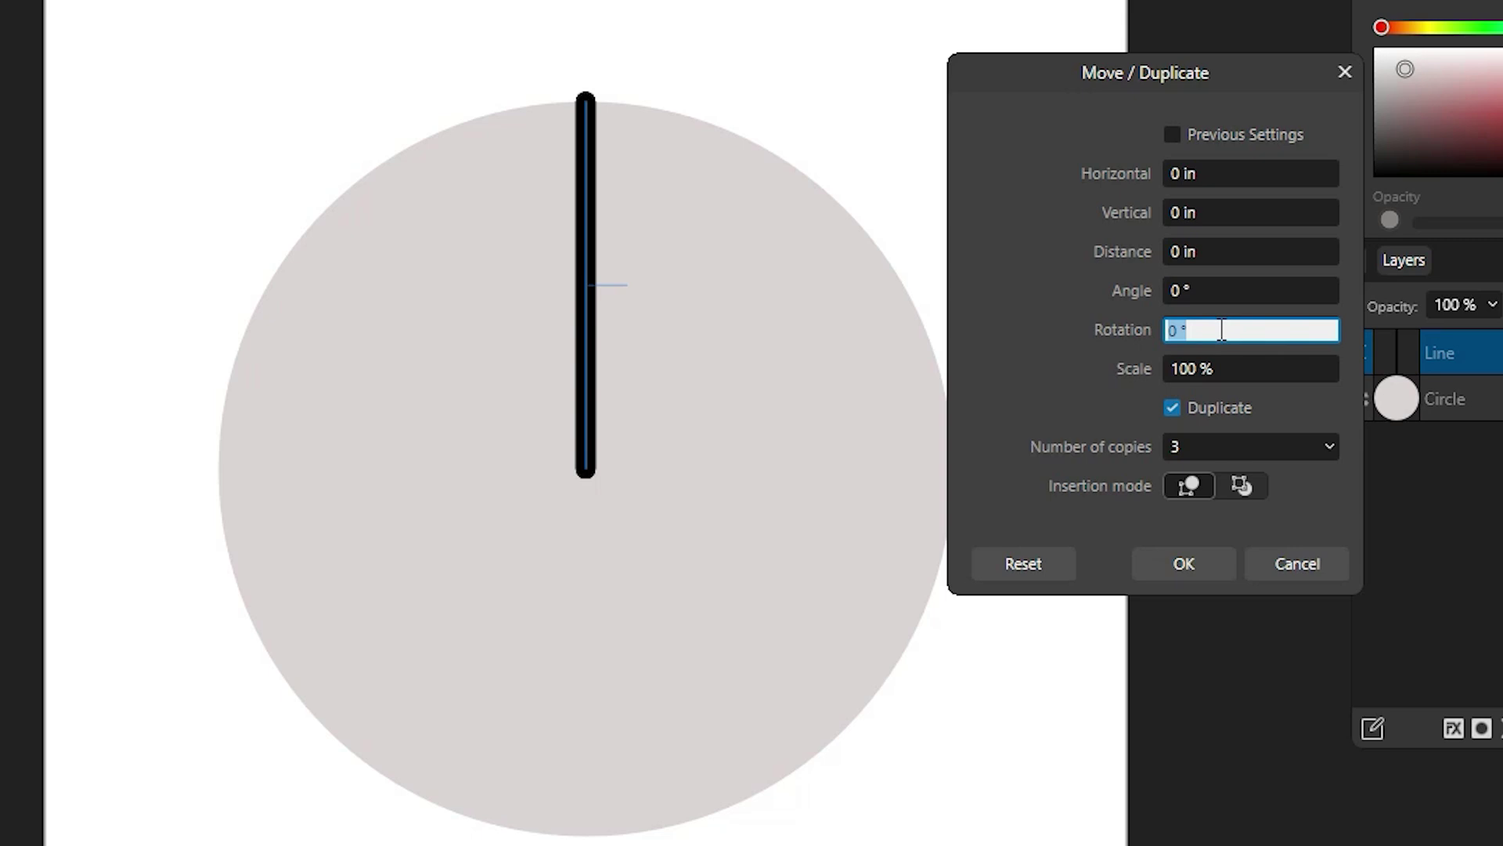
- Try rotations of 30°, 40° and 50° for the three copies, returning to 40°
scroll(1222, 330, up, 3)
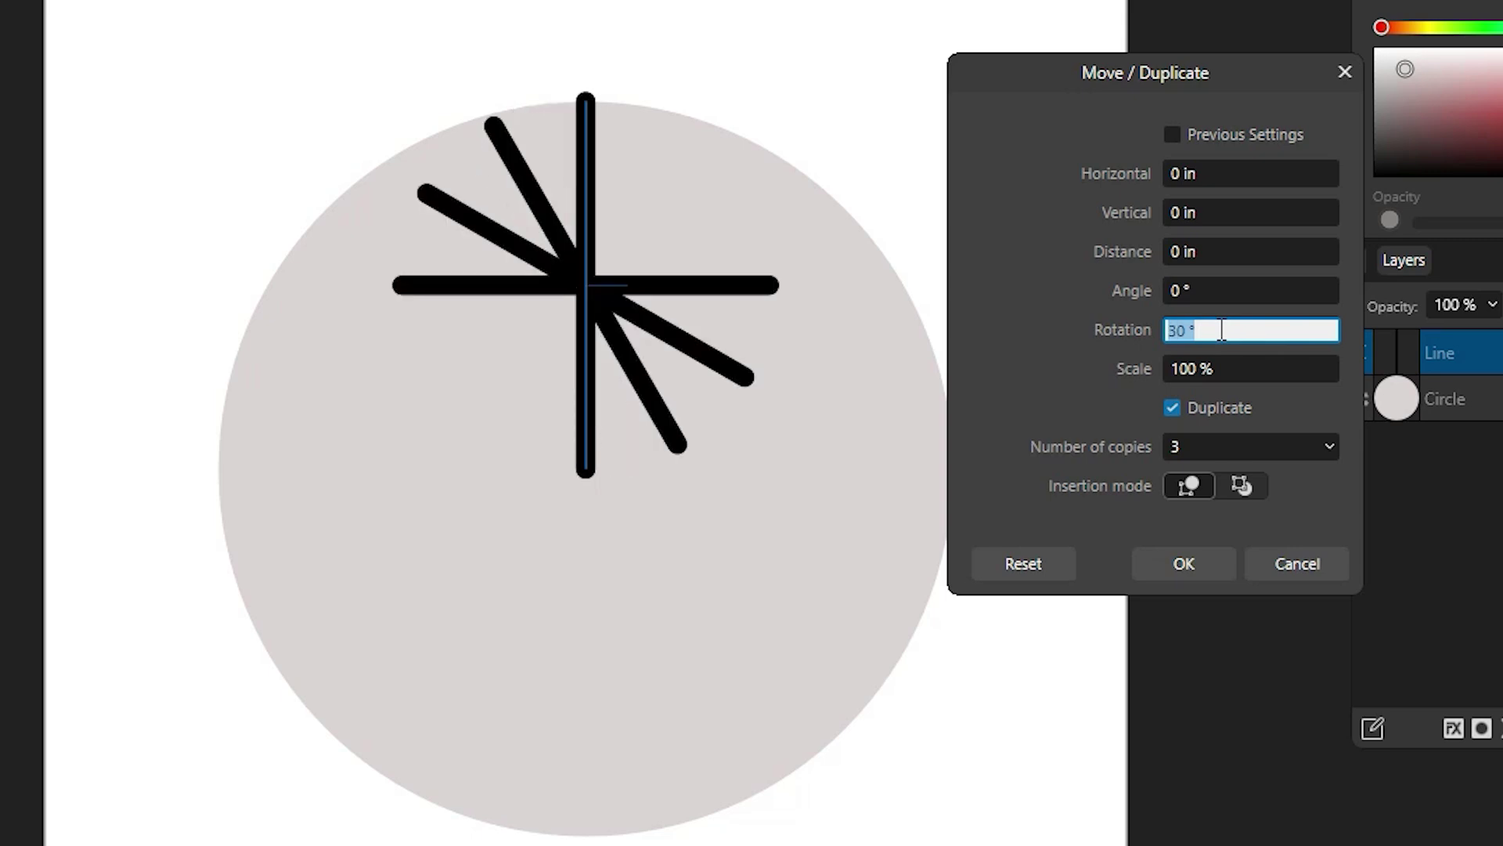
scroll(1222, 330, up, 1)
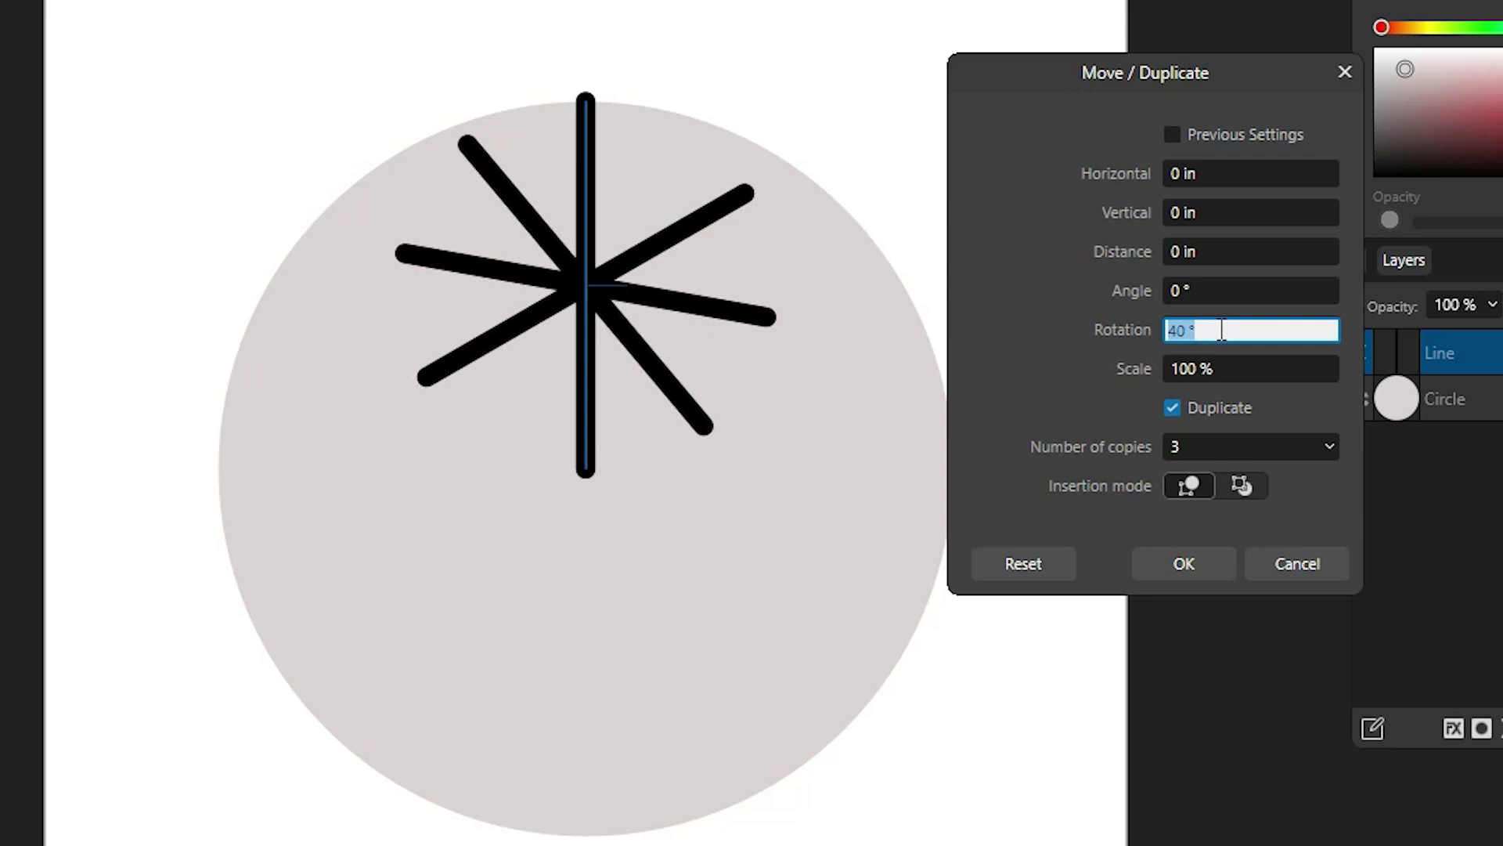
scroll(1222, 331, up, 1)
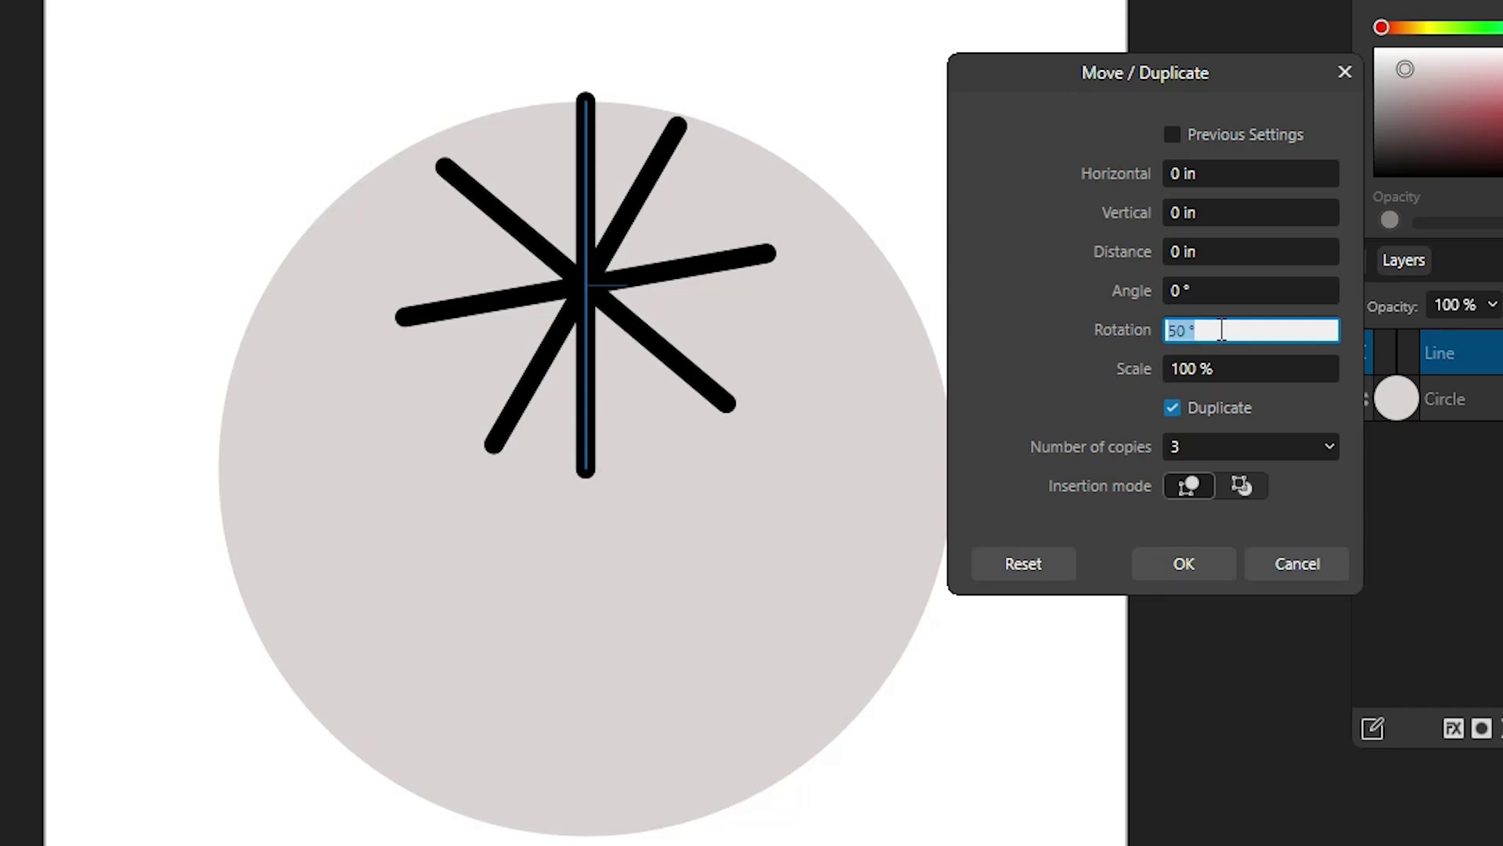
scroll(1221, 330, down, 1)
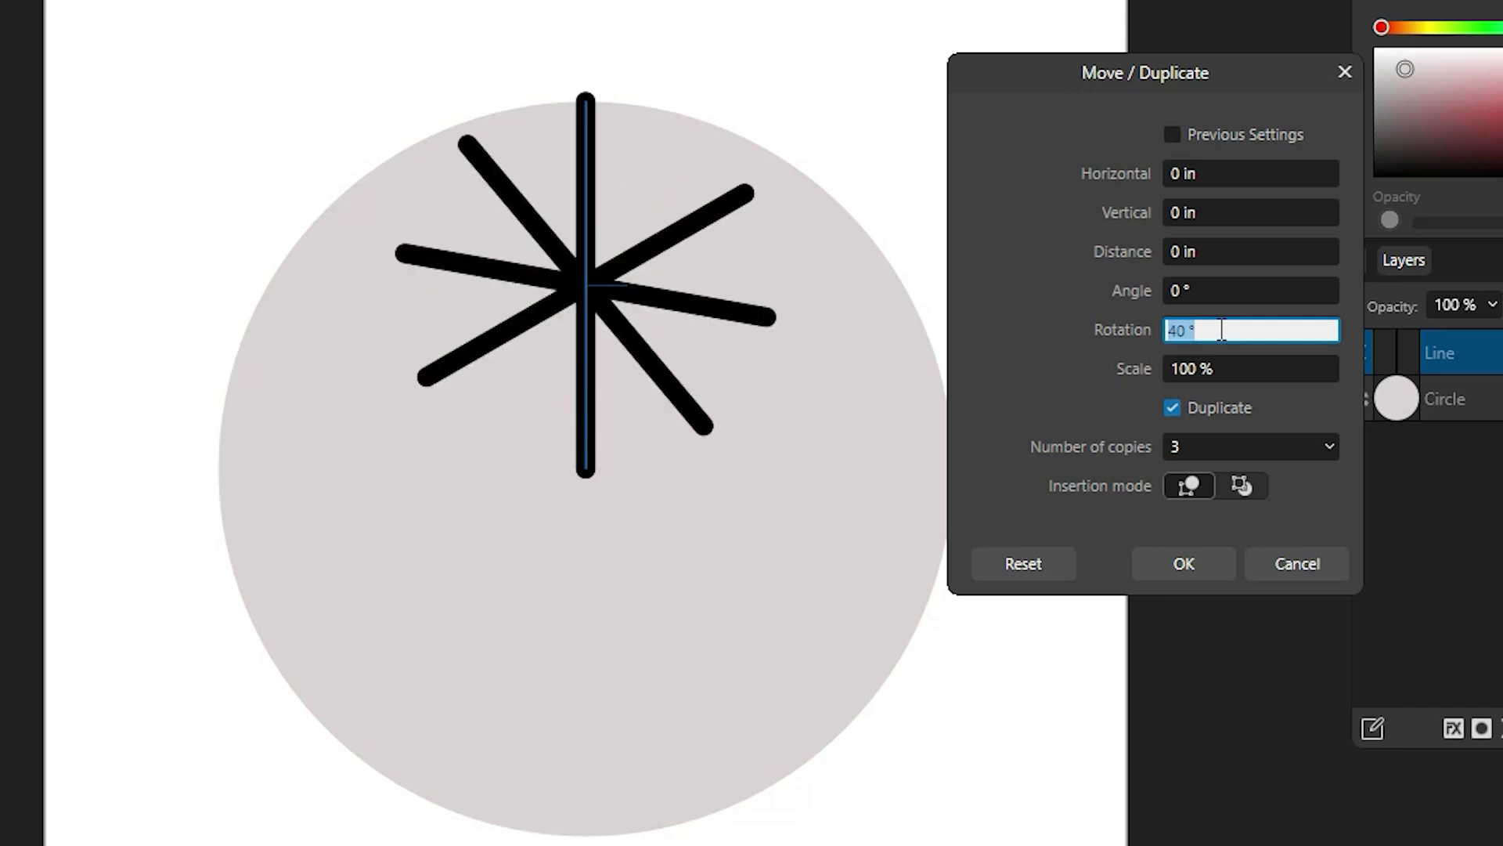
- Fine-tune the three copies' rotation to 45° in 1° increments and inspect how the lines cross
scroll(1222, 330, up, 5)
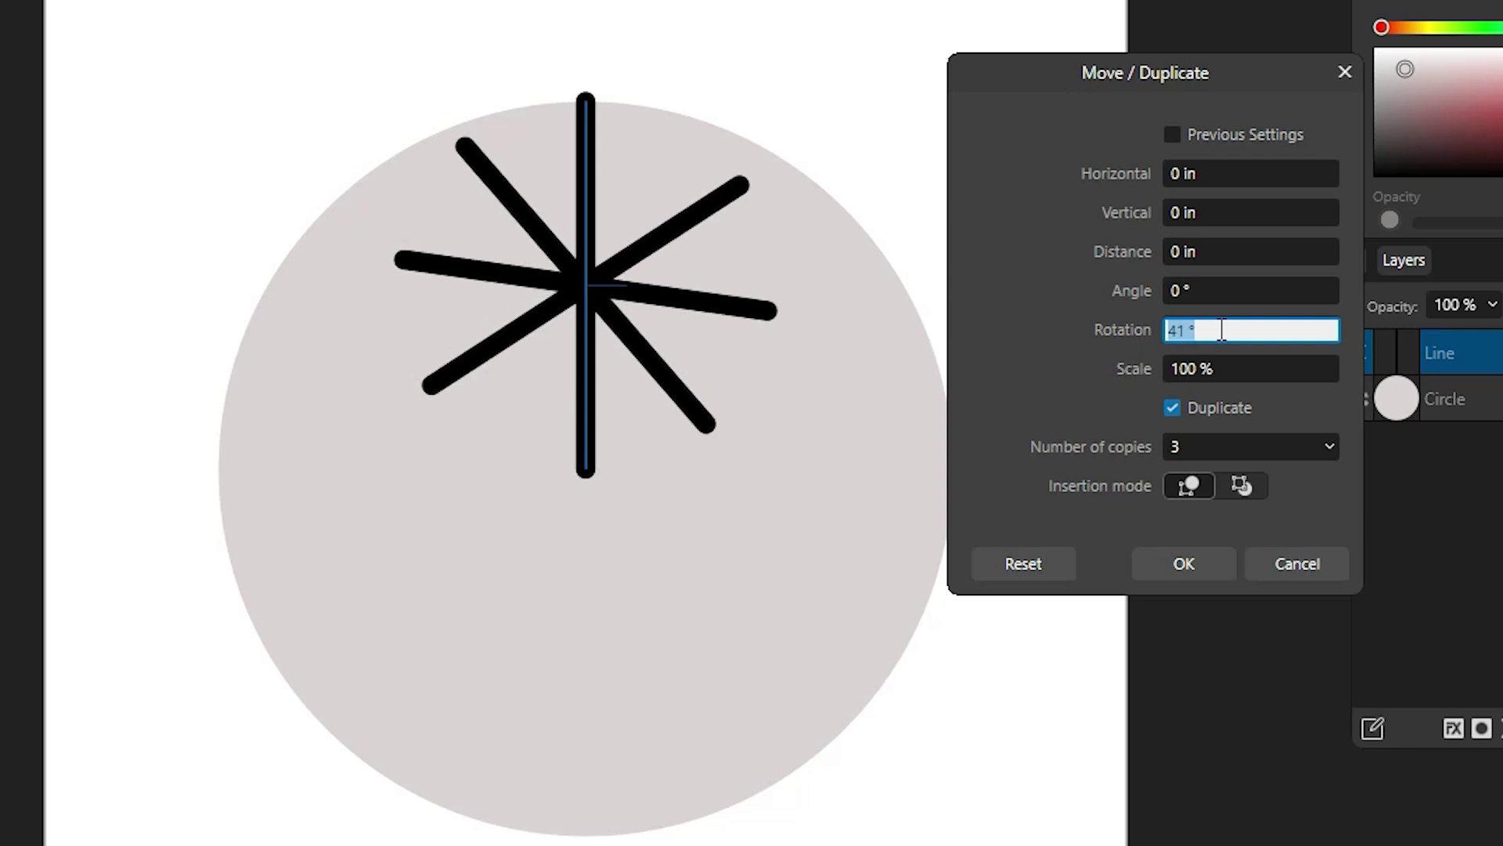
scroll(1221, 331, up, 1)
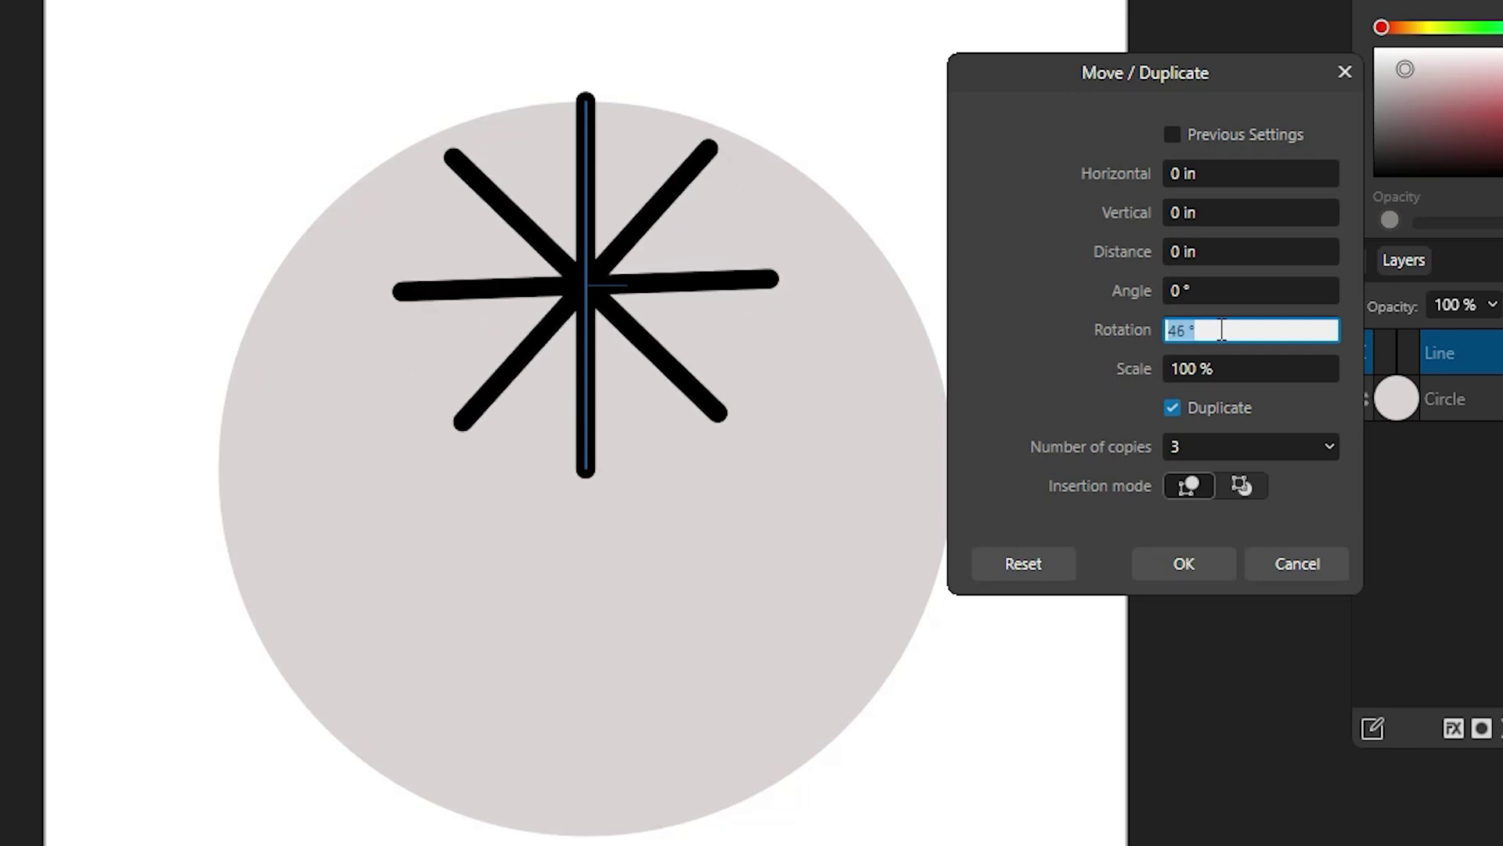
scroll(1222, 330, down, 1)
scroll(1221, 331, up, 1)
scroll(1222, 330, down, 1)
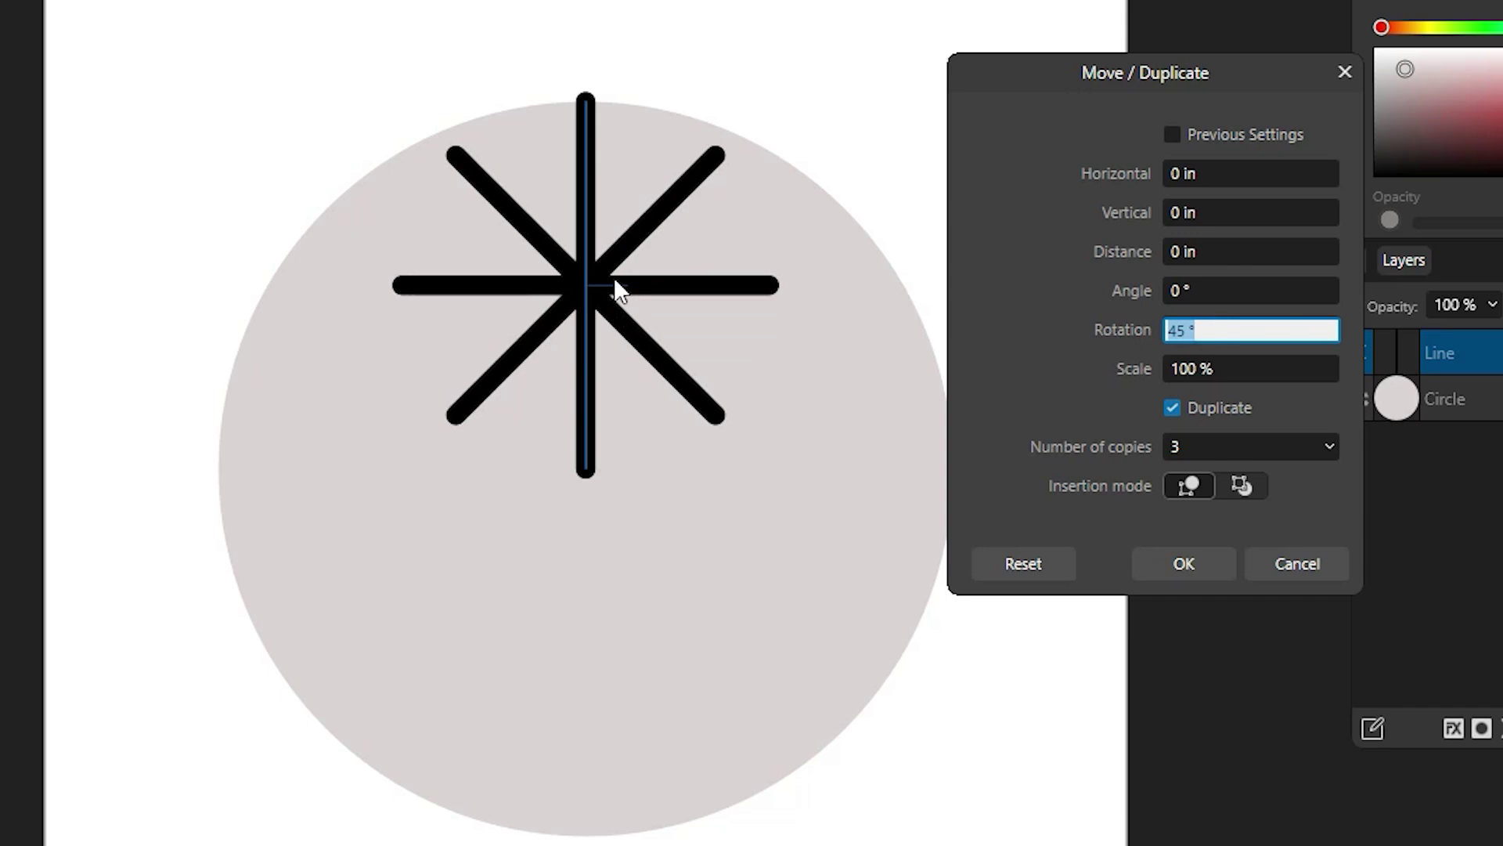
scroll(614, 275, up, 5)
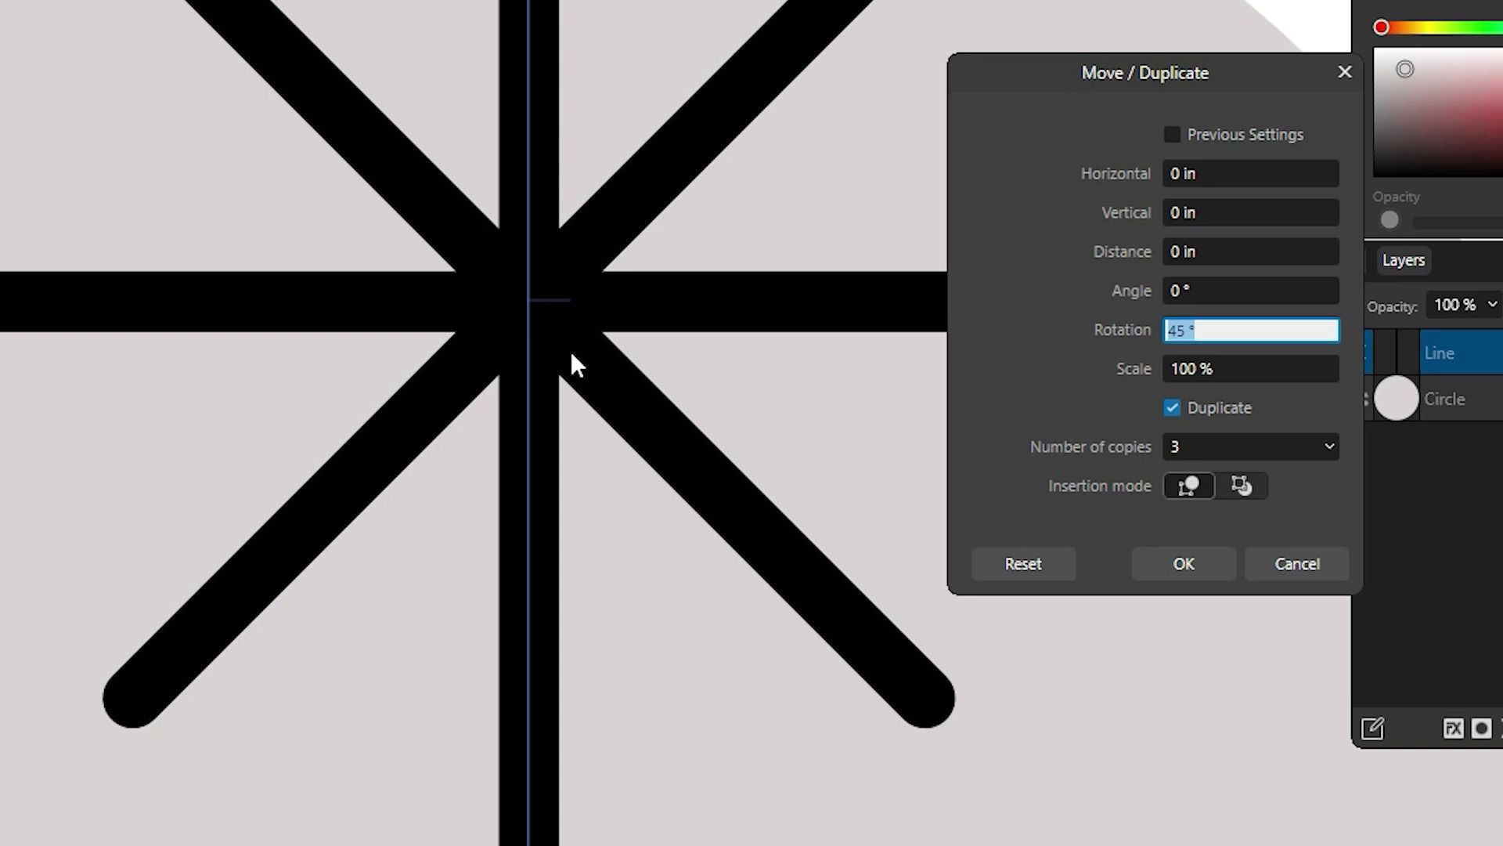
scroll(572, 308, down, 5)
scroll(598, 201, up, 3)
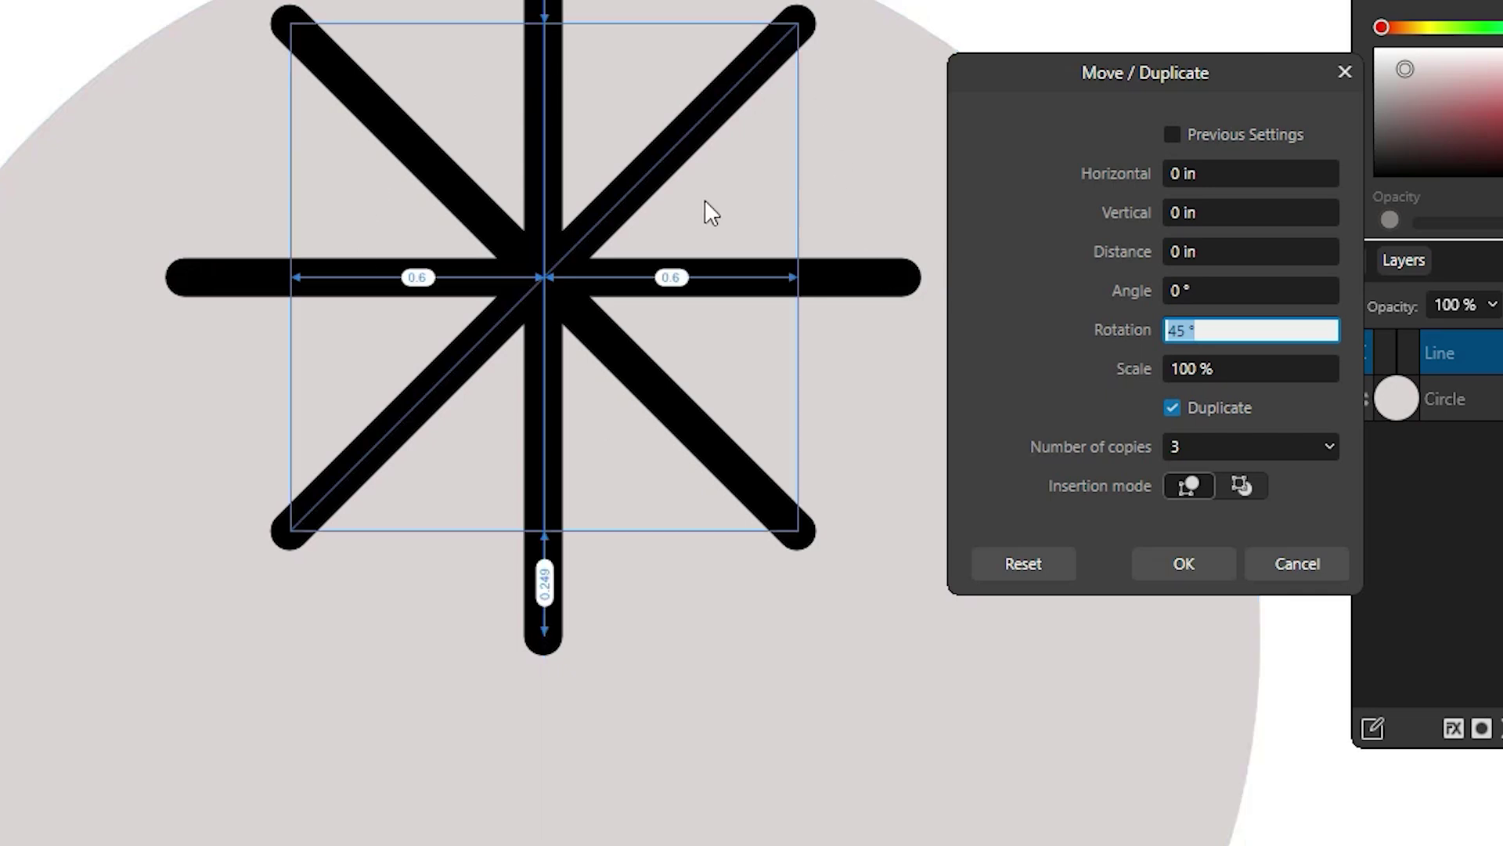
scroll(796, 302, down, 2)
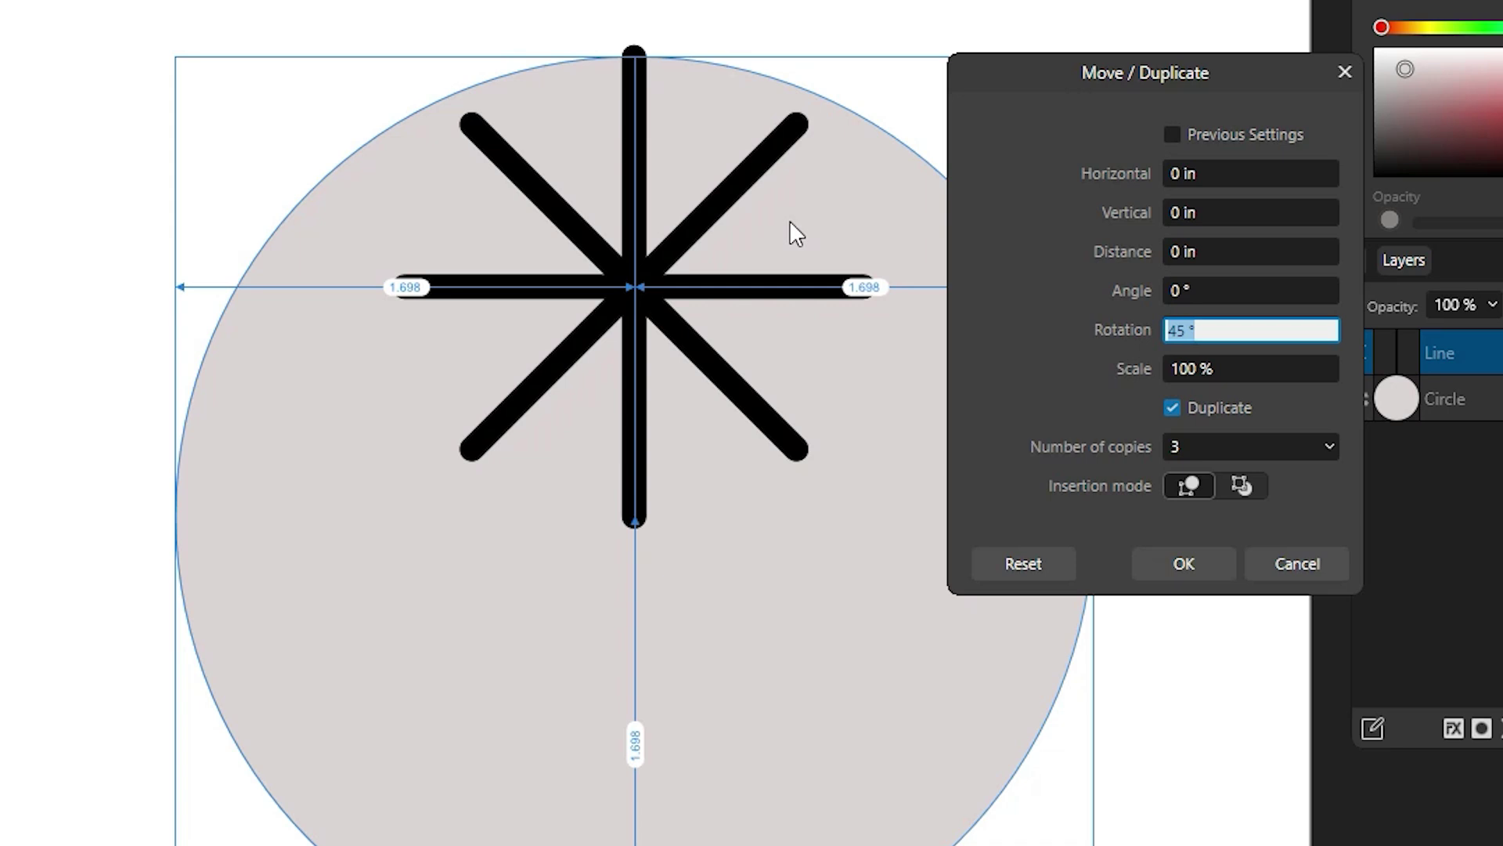
- Set the number of copies to 4 and lower the rotation to 0°
click(1198, 451)
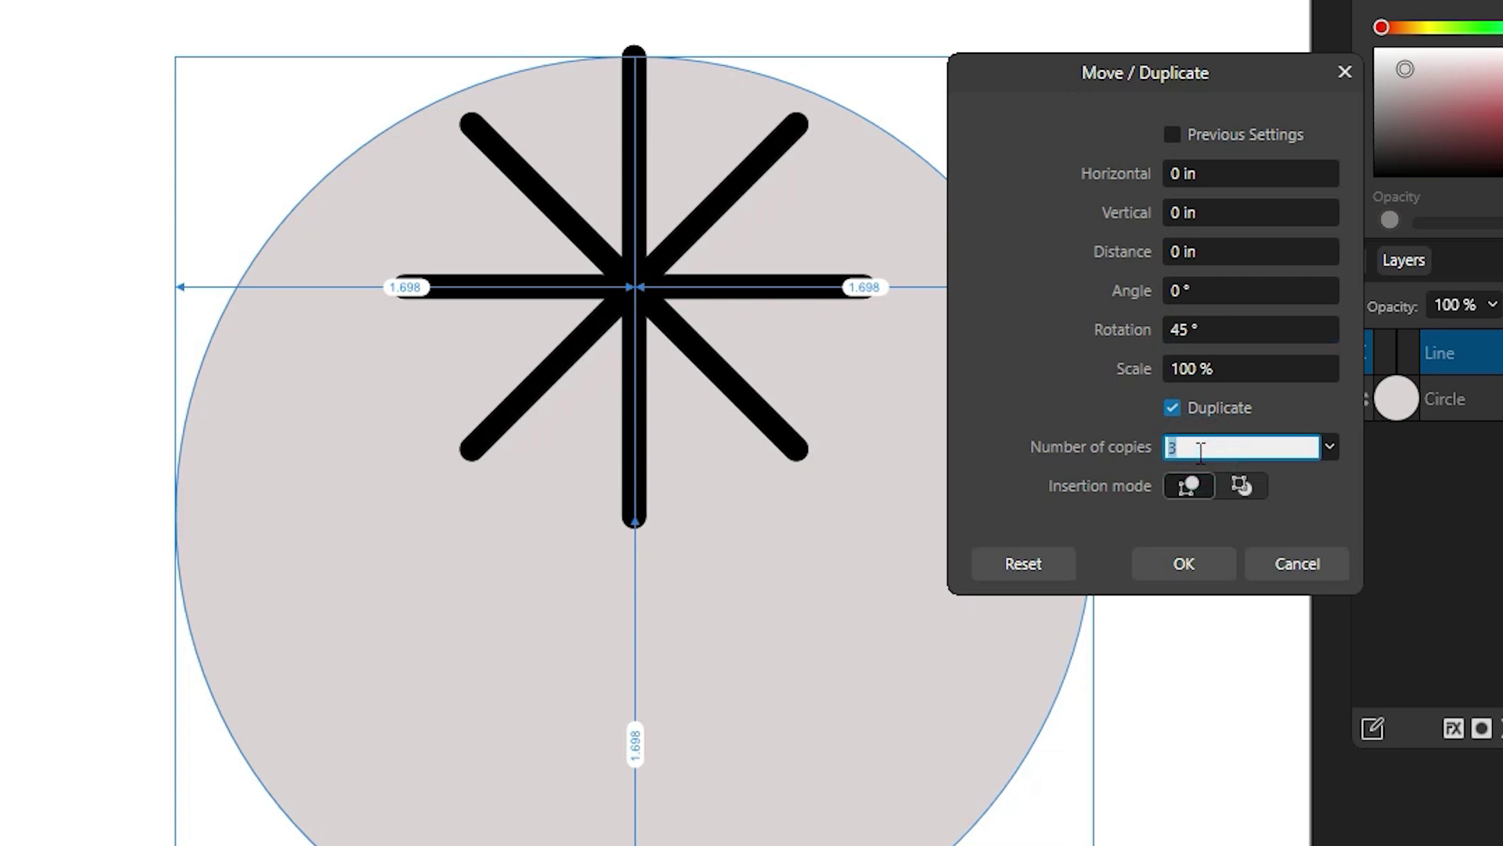
key(Up)
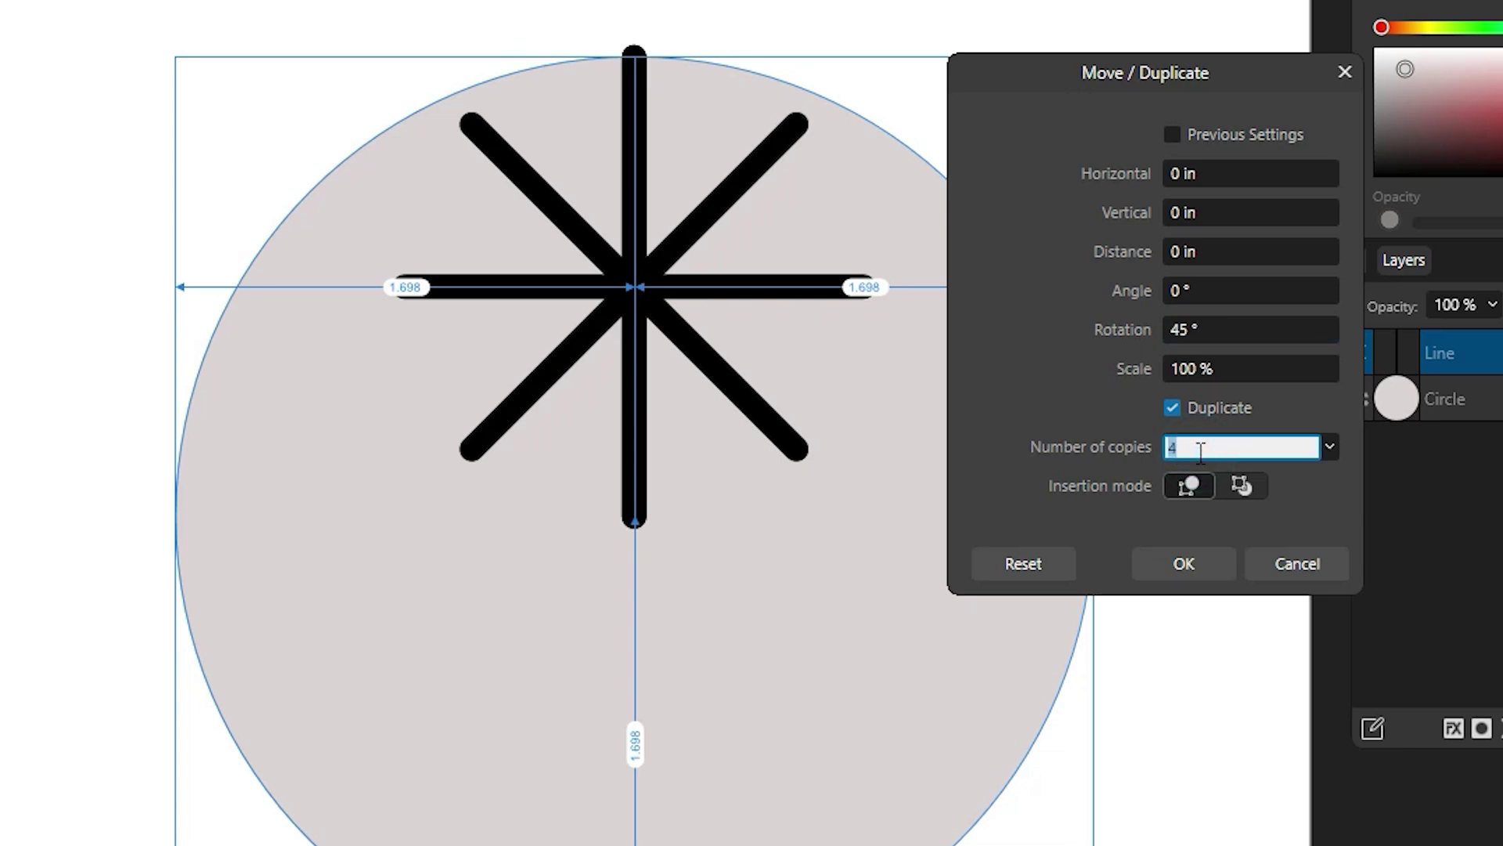
click(1222, 325)
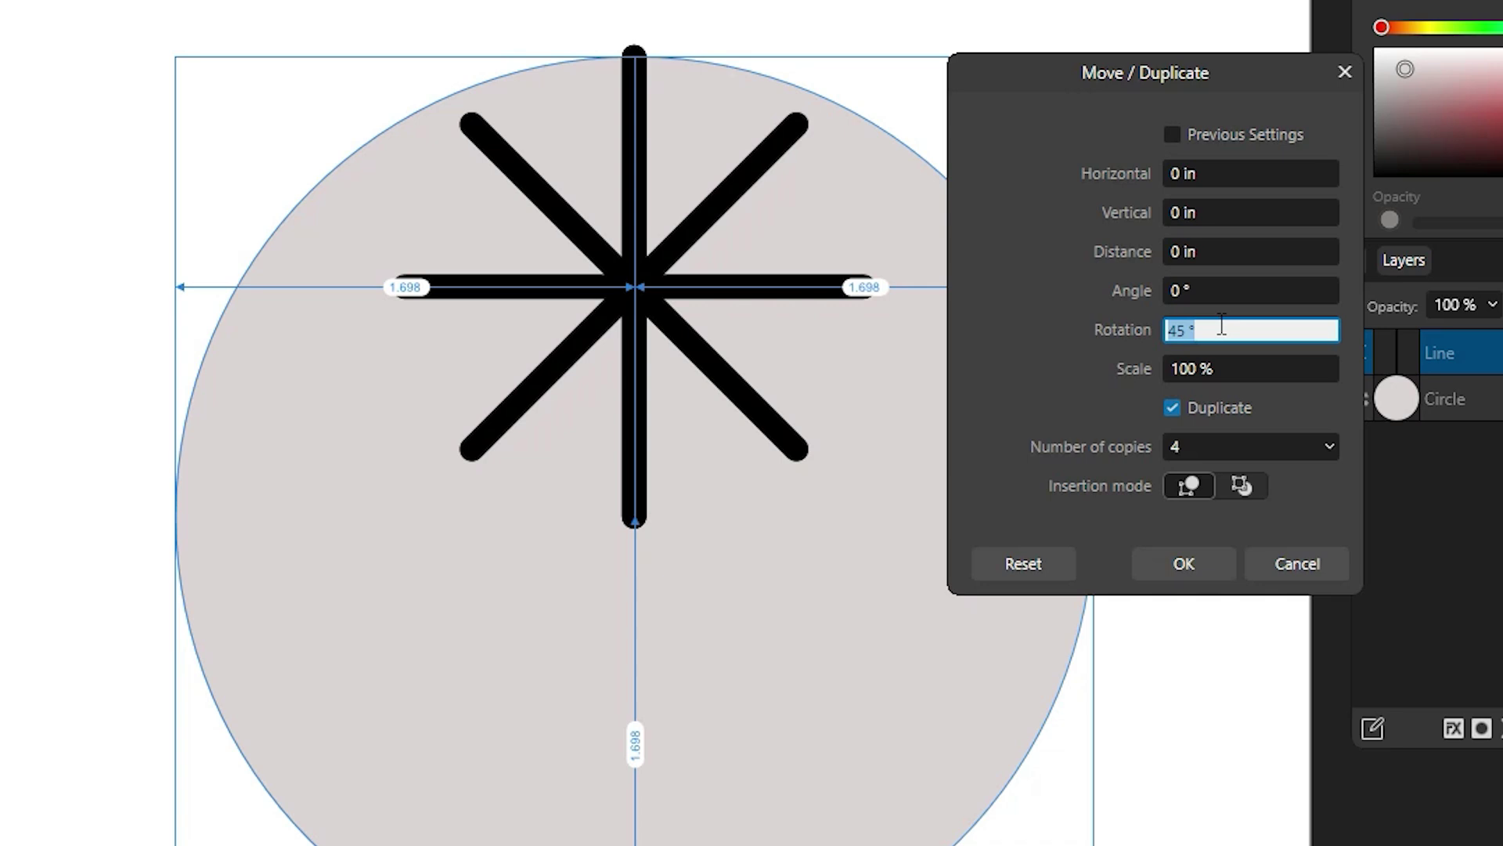
key(Down)
key(Down)
key(Down)
key(Down)
key(Down)
key(Down)
key(Down)
key(Down)
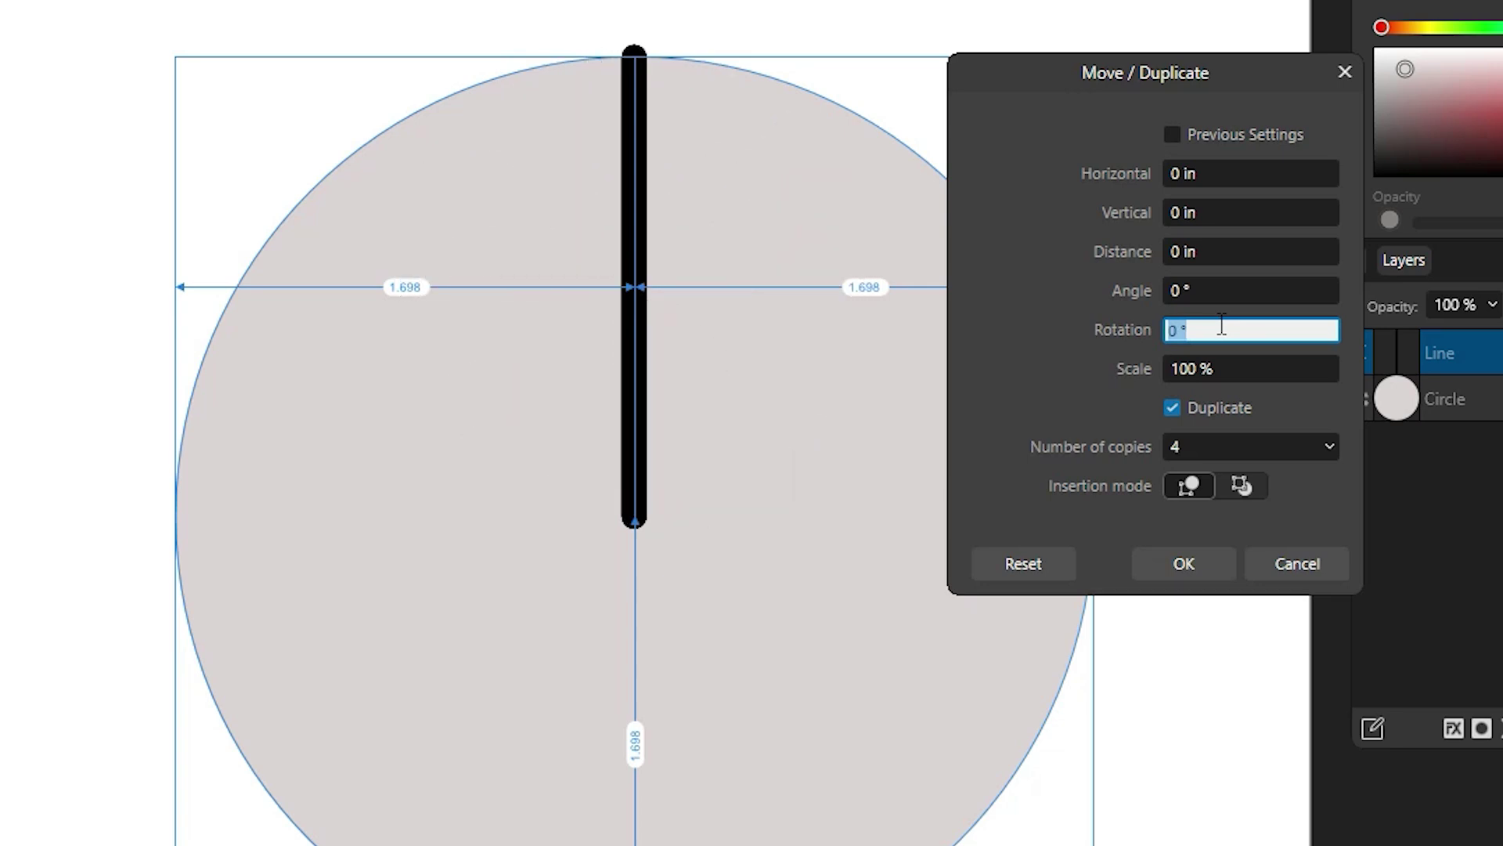
- Raise the four copies' rotation to 30°, try 40°, and return to 30°
key(Up)
key(Up)
key(Up)
key(Up)
key(Up)
key(Up)
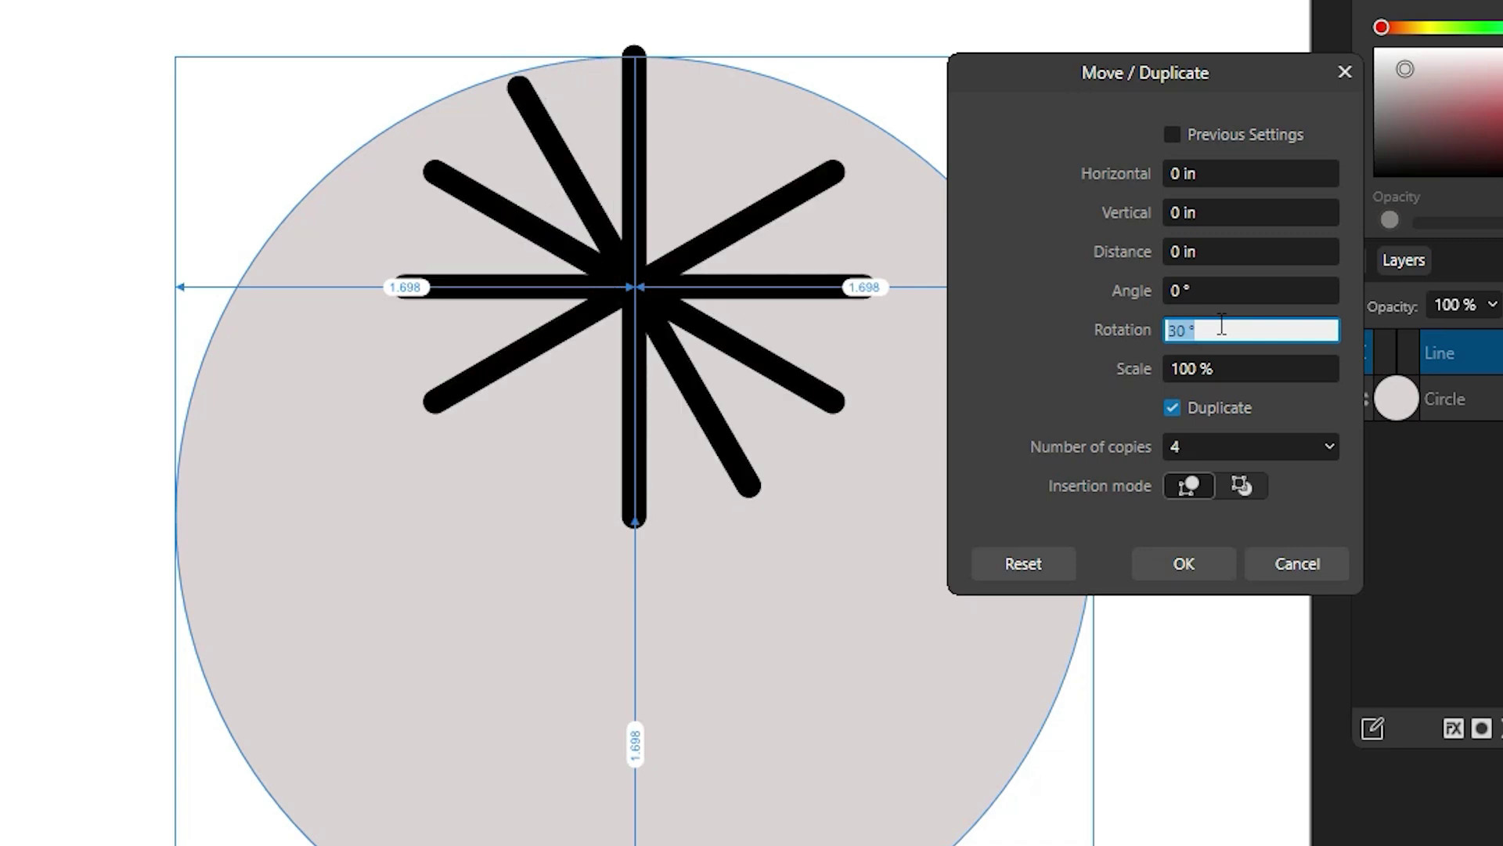
key(Up)
key(Up)
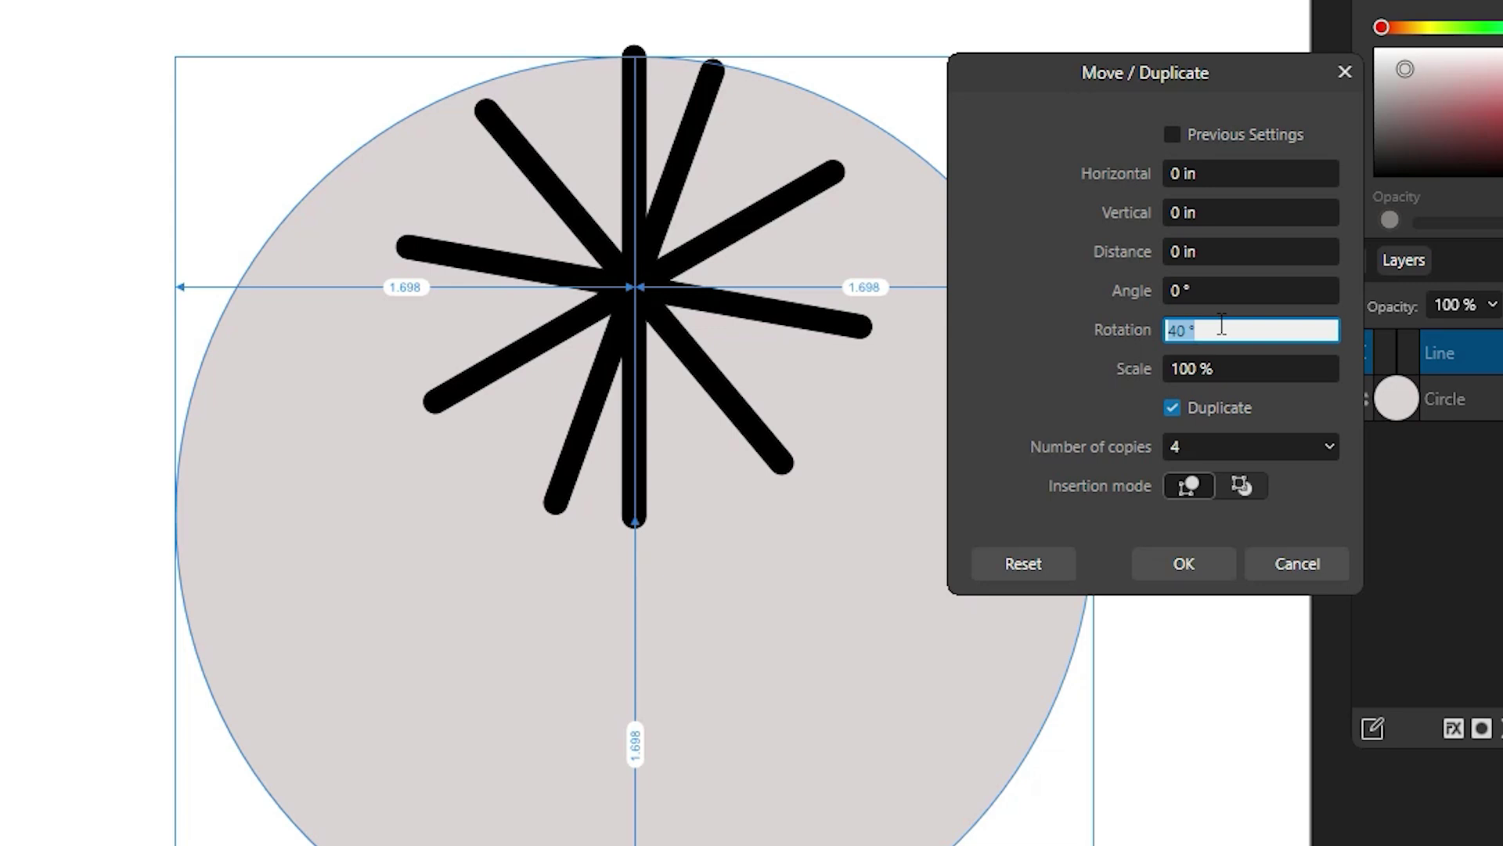
key(Down)
key(Down)
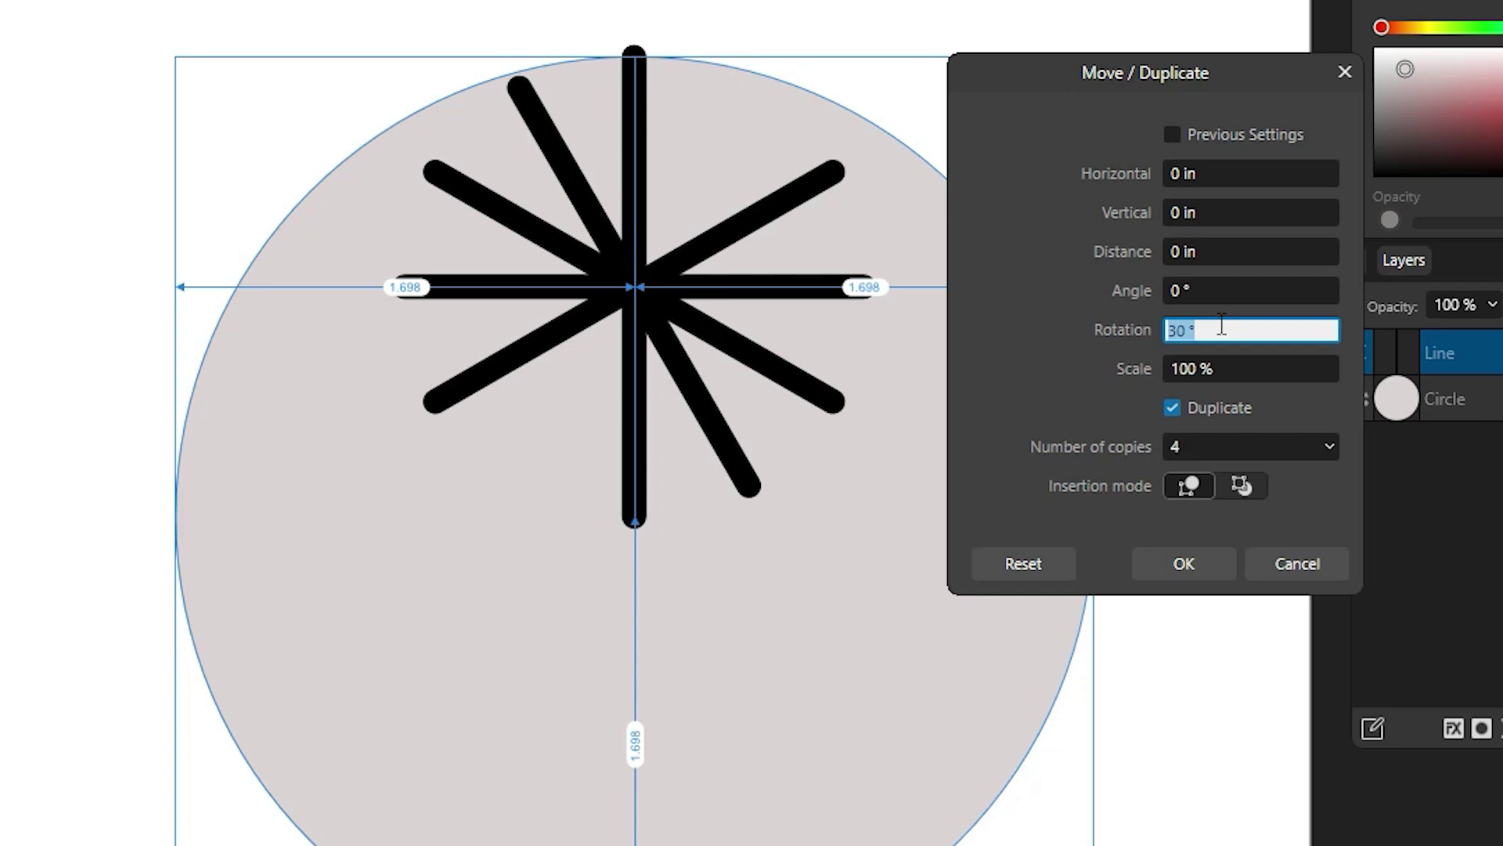
- Raise the four copies' rotation from 30° to 38° in 1° increments
key(Up)
key(Up)
key(Up)
key(Up)
key(Up)
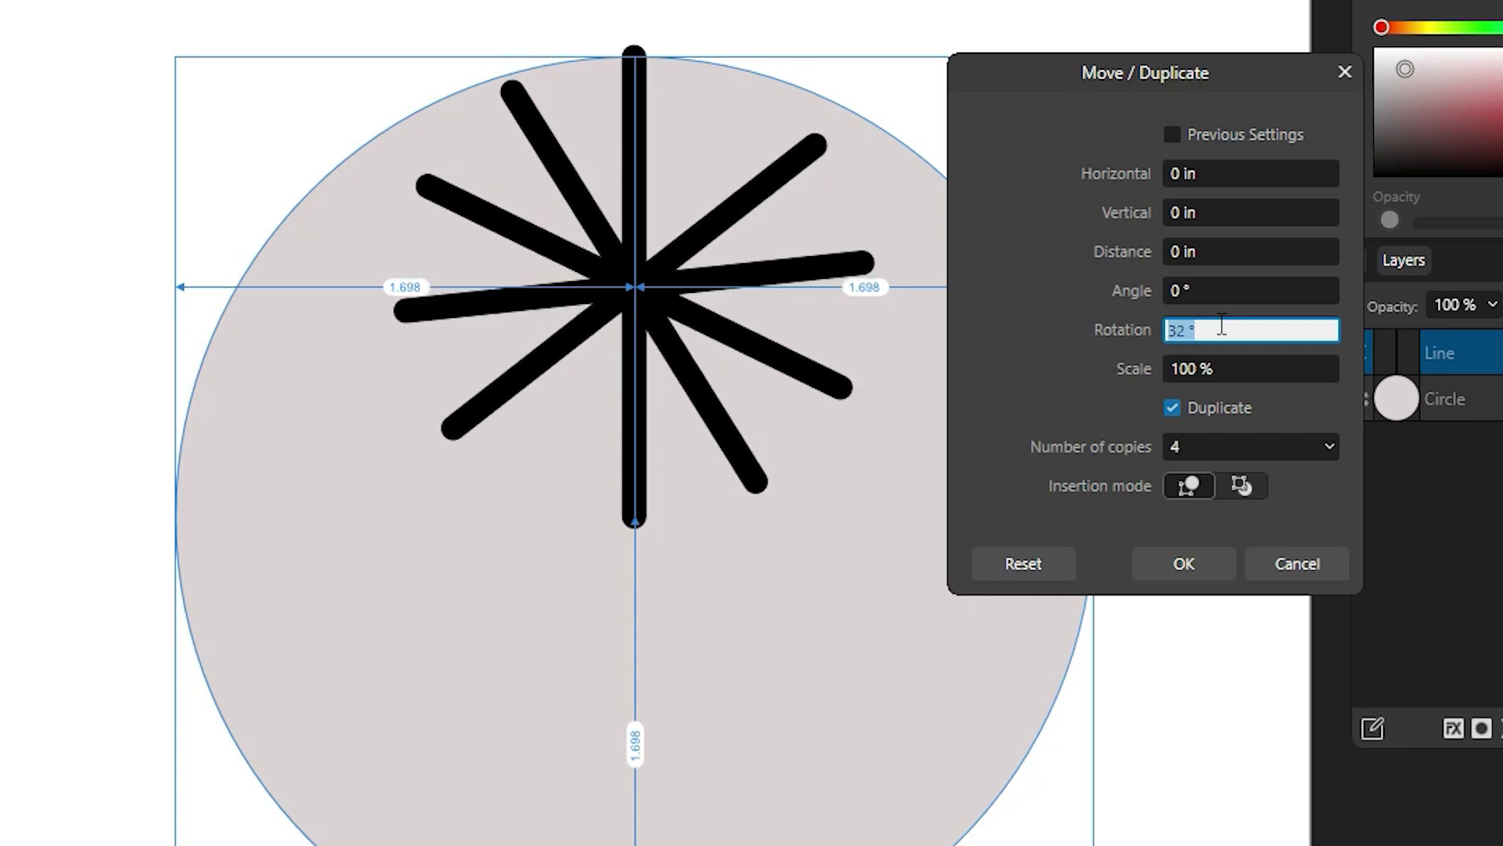
key(Up)
key(Up)
key(Up)
key(Up)
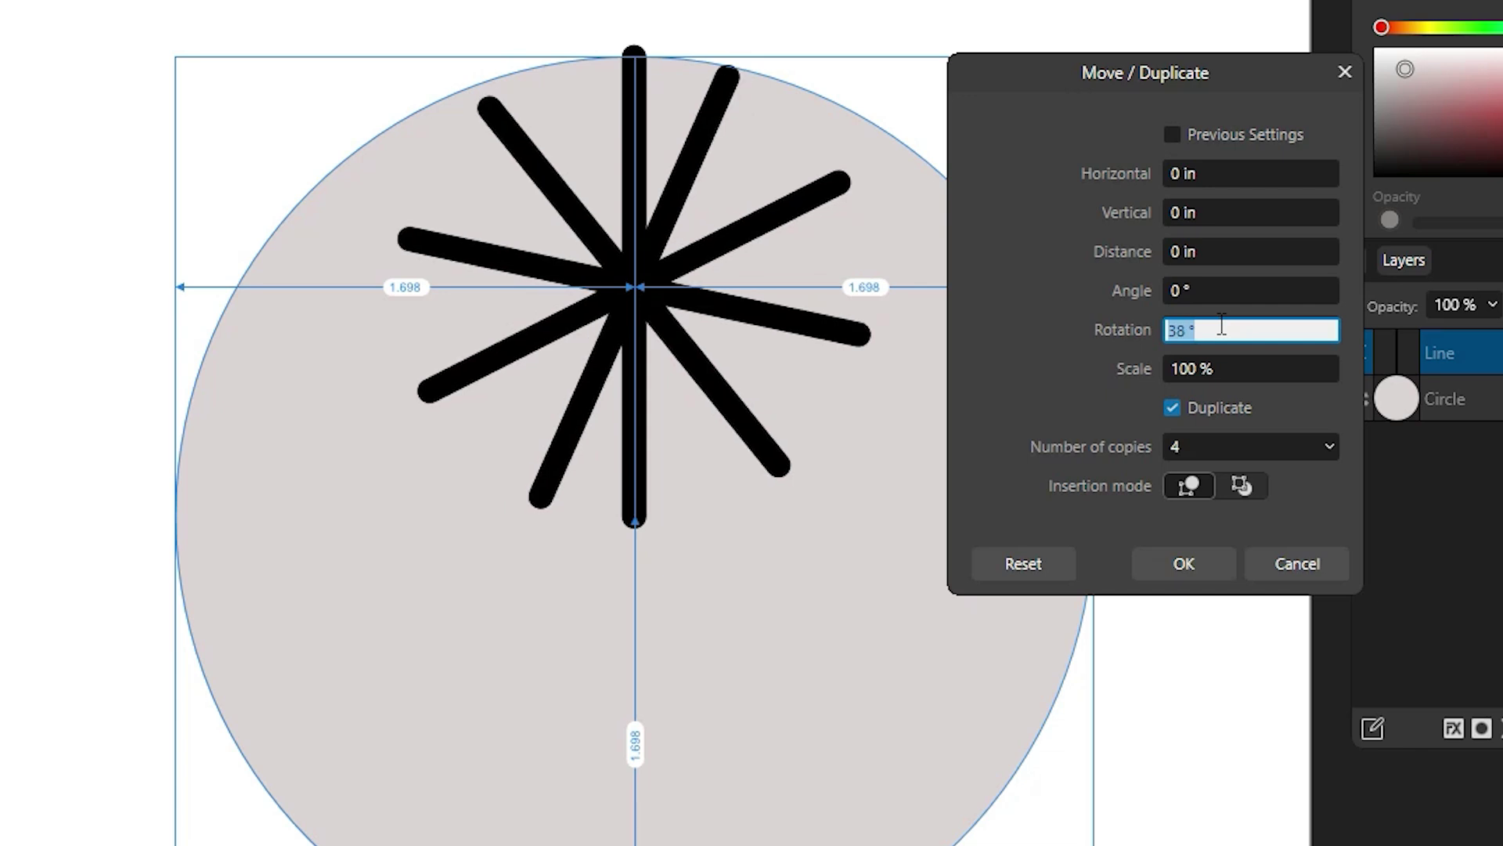
- Lower the four copies' rotation in 1° increments through 37° and 36° to 35°
key(Down)
key(Down)
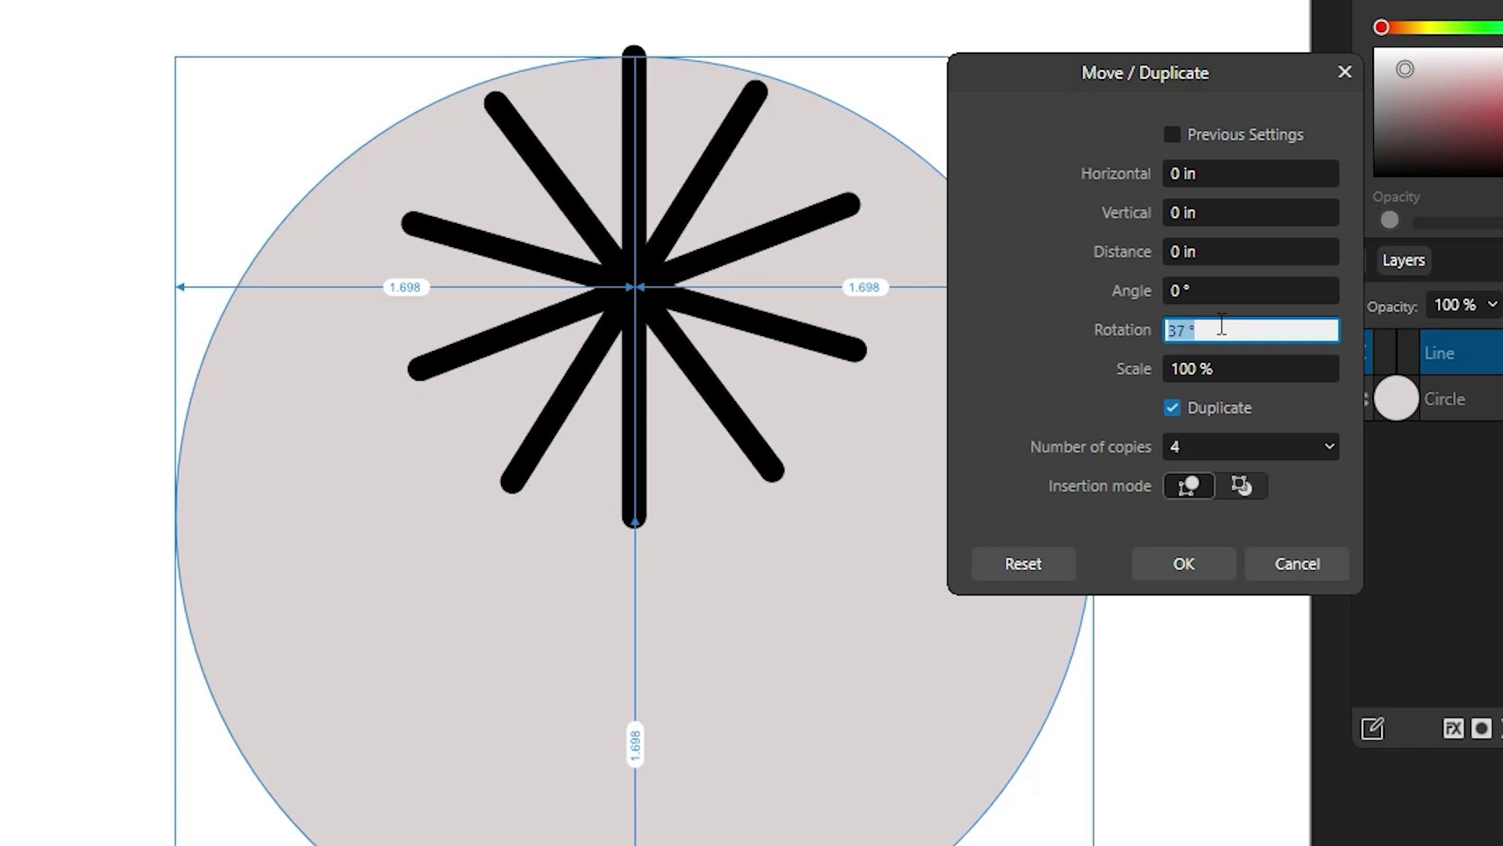
key(Down)
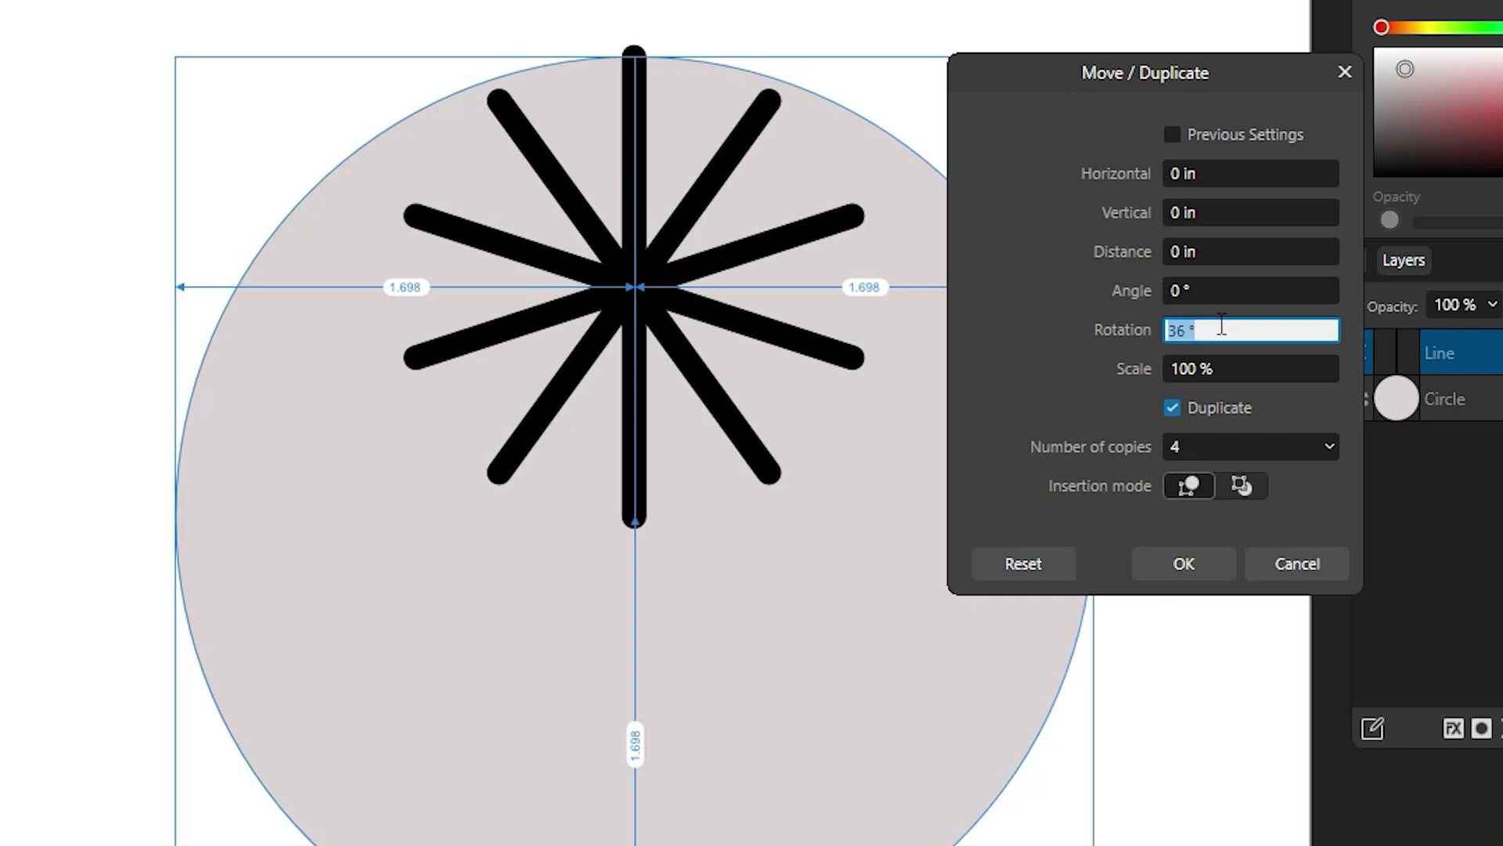
key(Down)
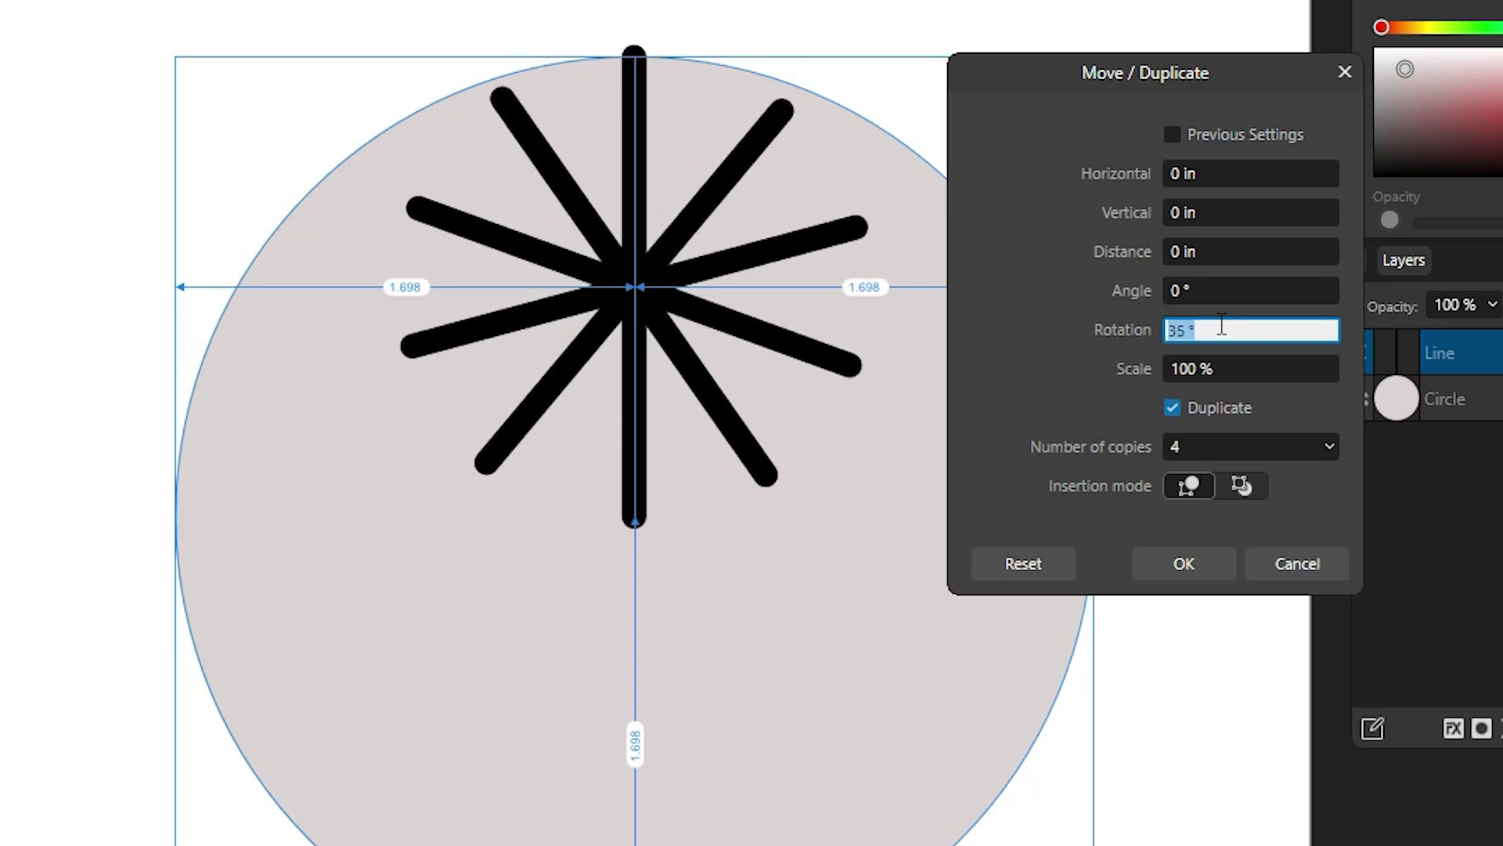
- Fine-tune the four copies' rotation in 1° increments around 35° and set it to 36°
key(Down)
key(Down)
key(Up)
key(Up)
key(Up)
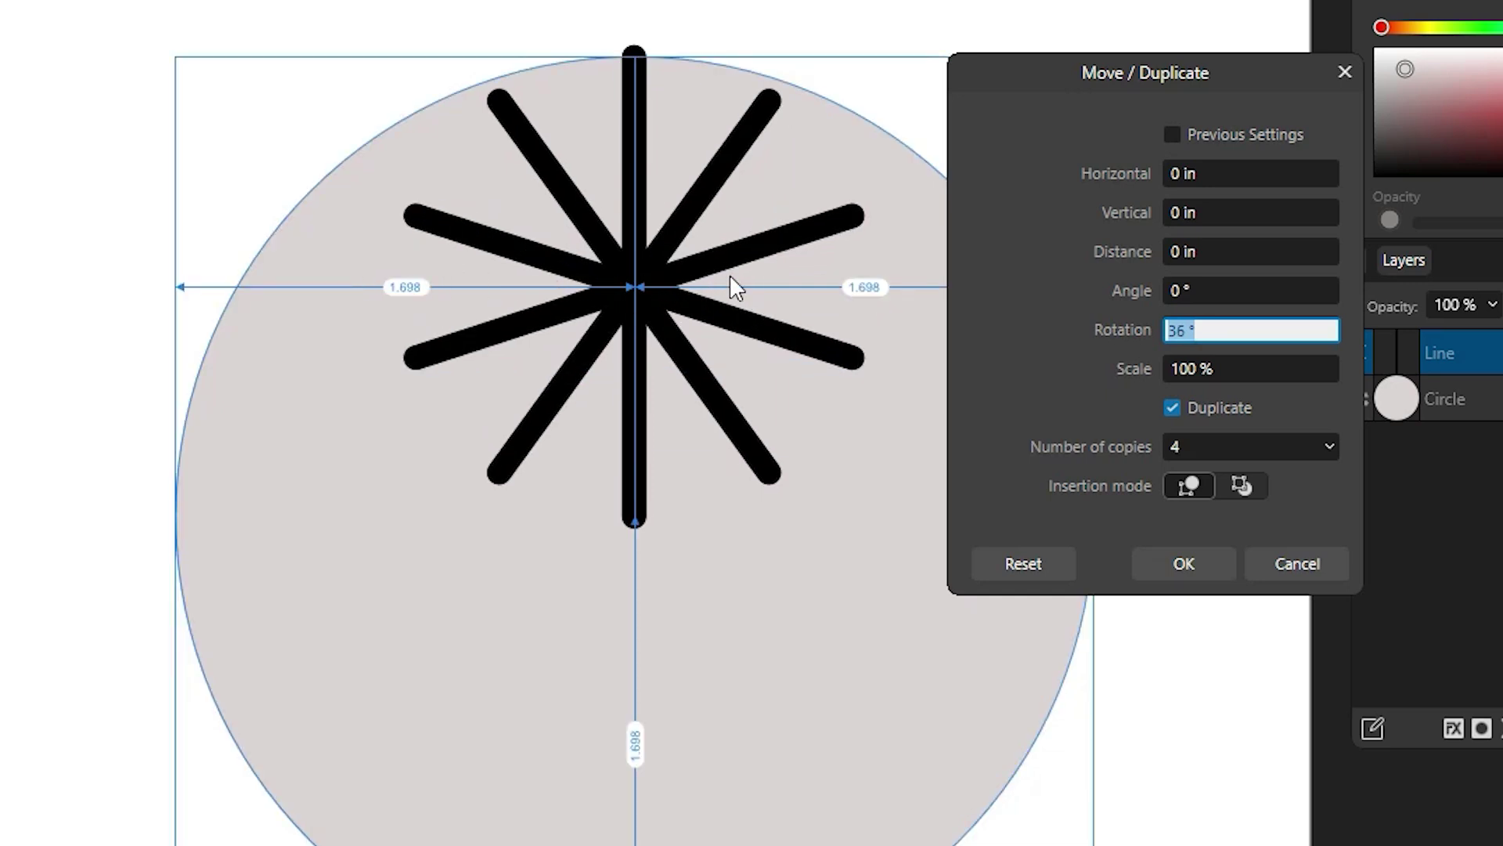
key(Down)
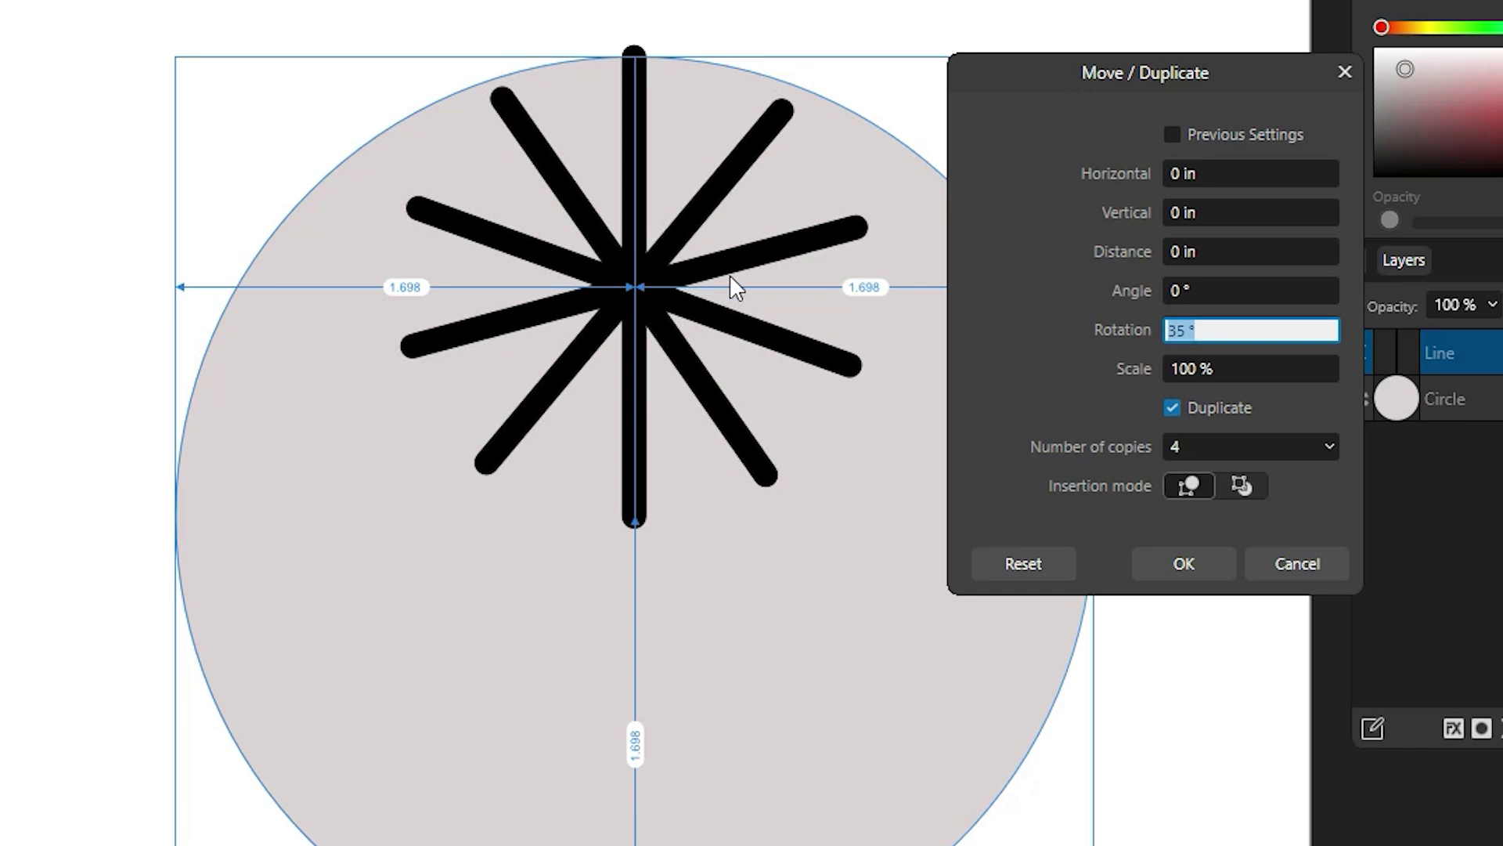
key(Up)
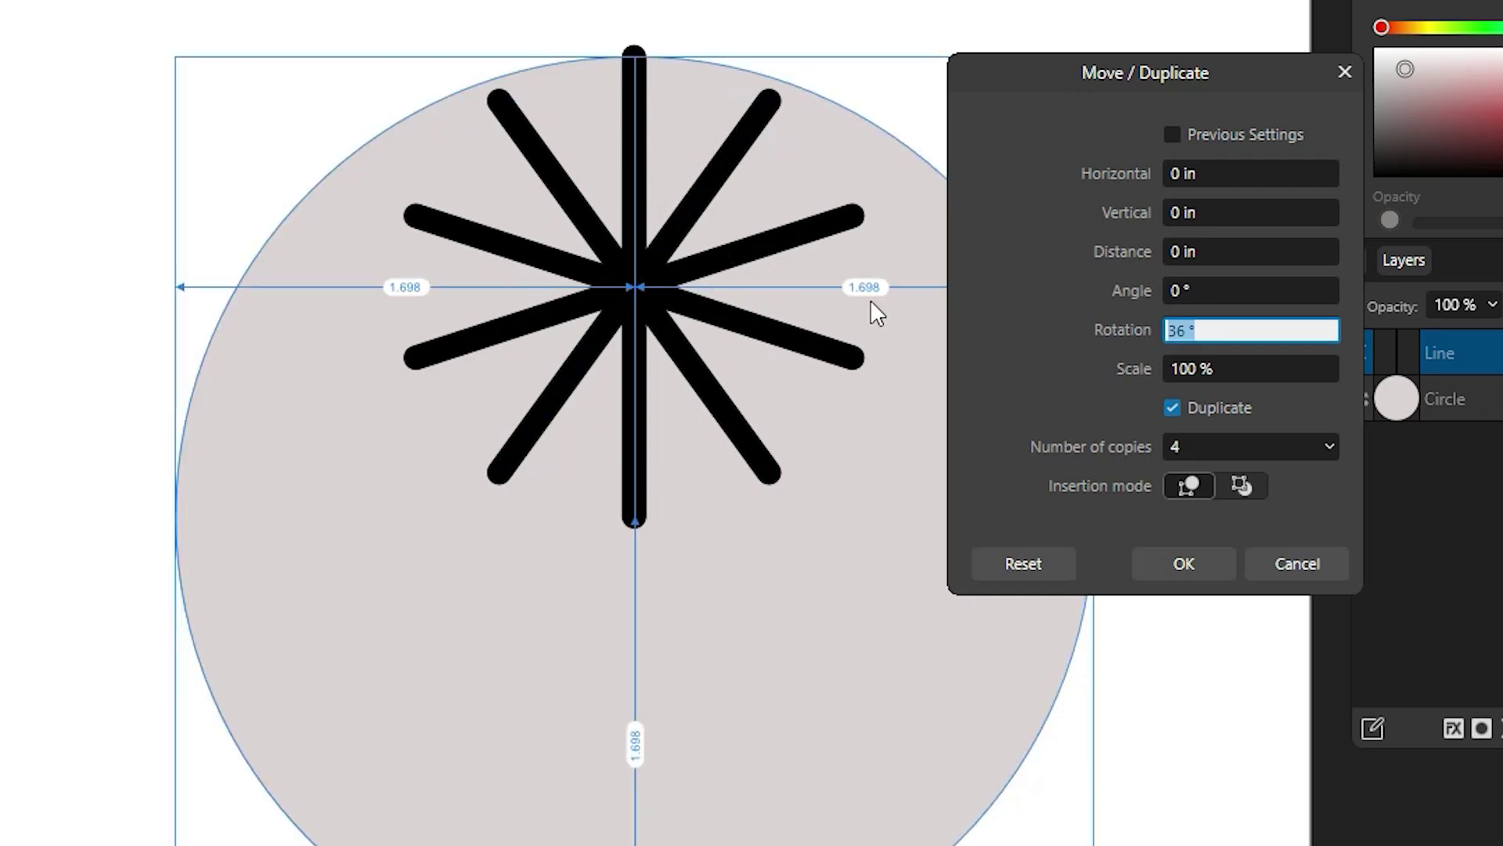
- Try rotations of 50° and 45° on the four copies, and return to 50°
text(50)
key(Return)
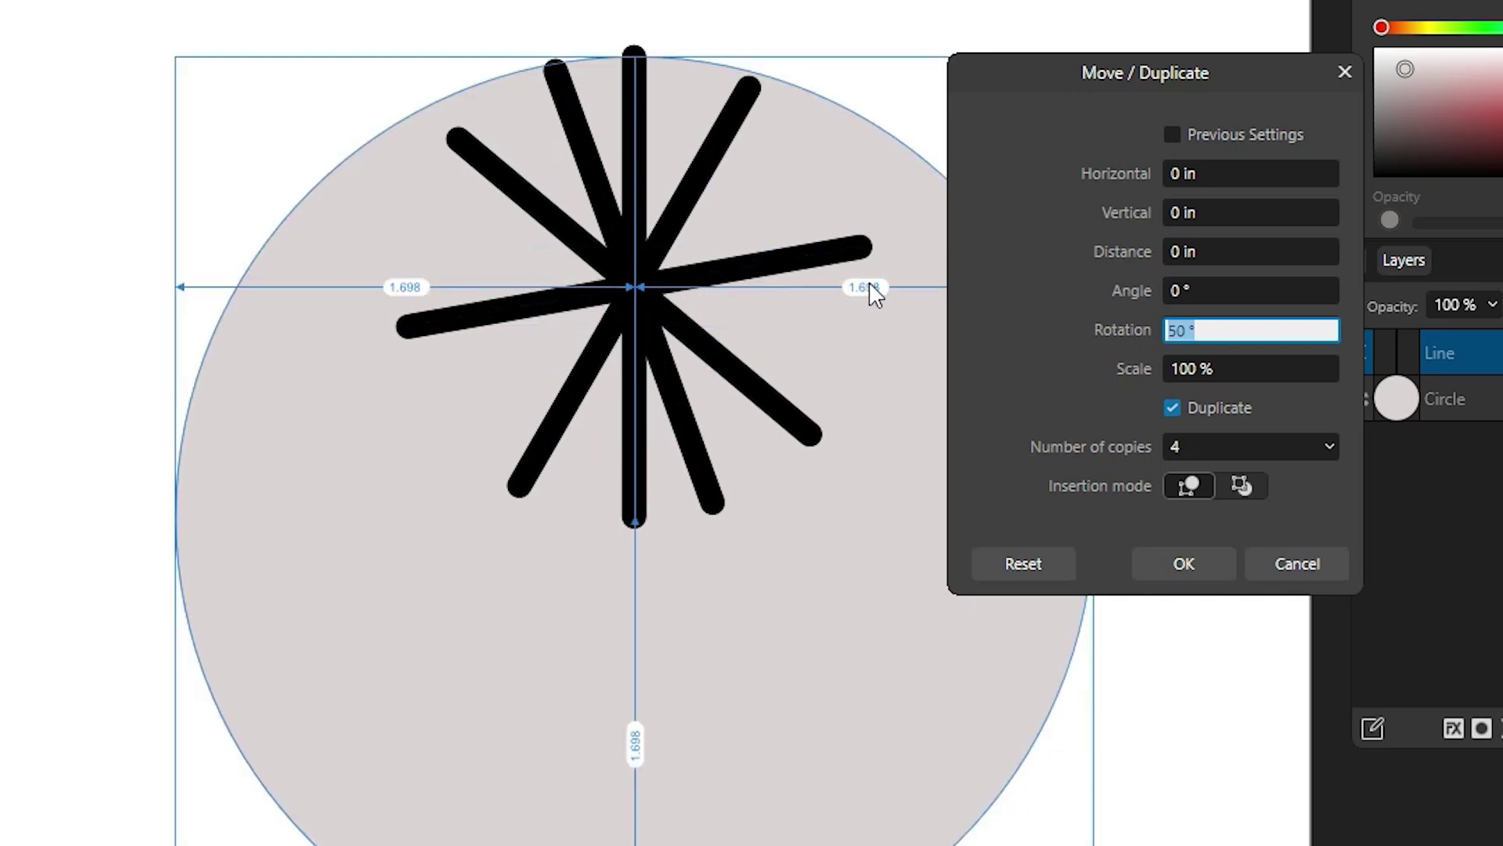
text(45)
key(Return)
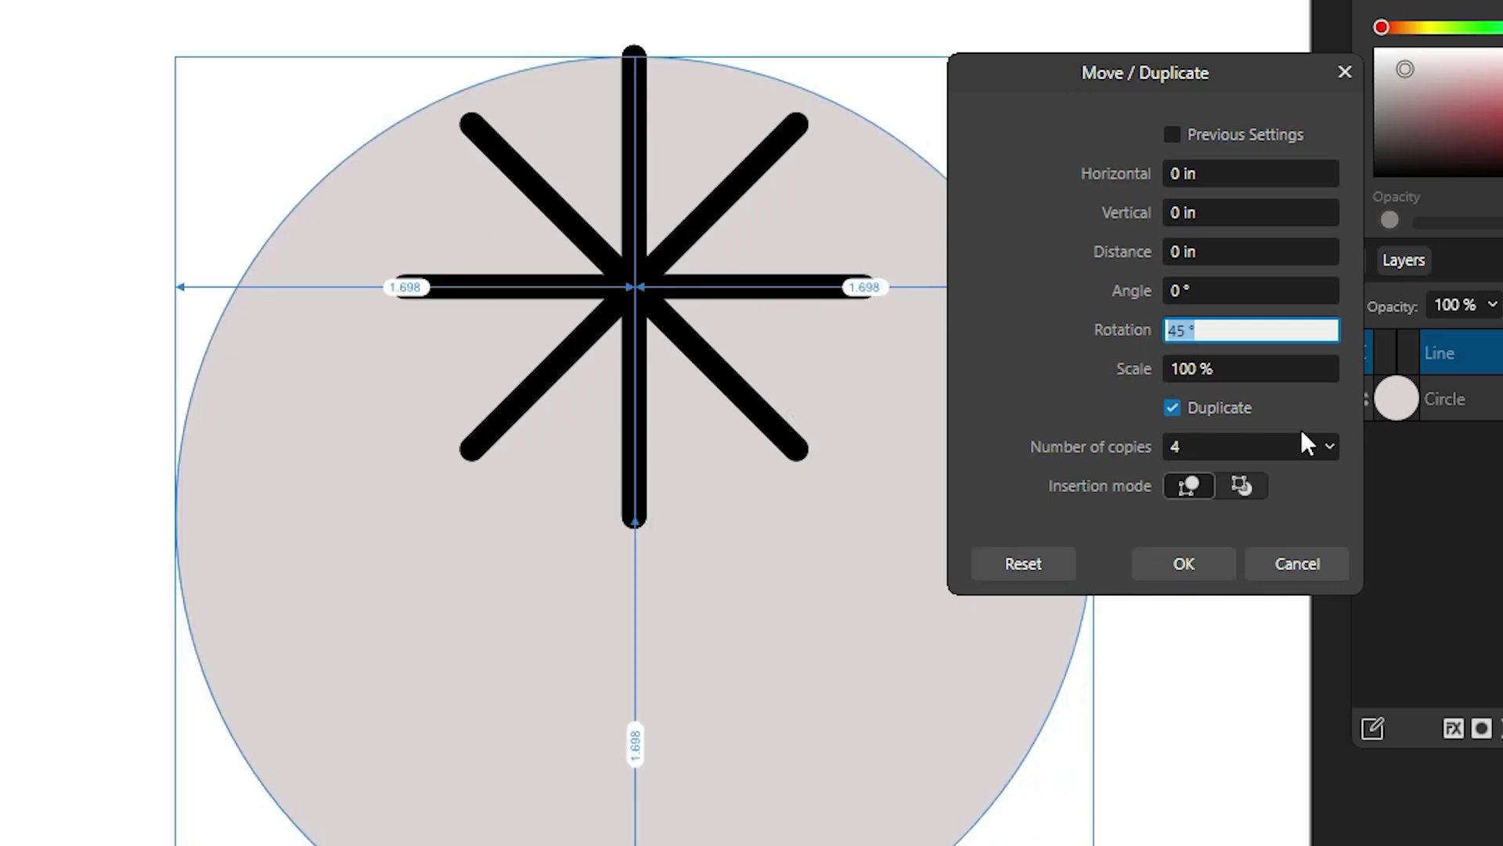
text(50)
key(Return)
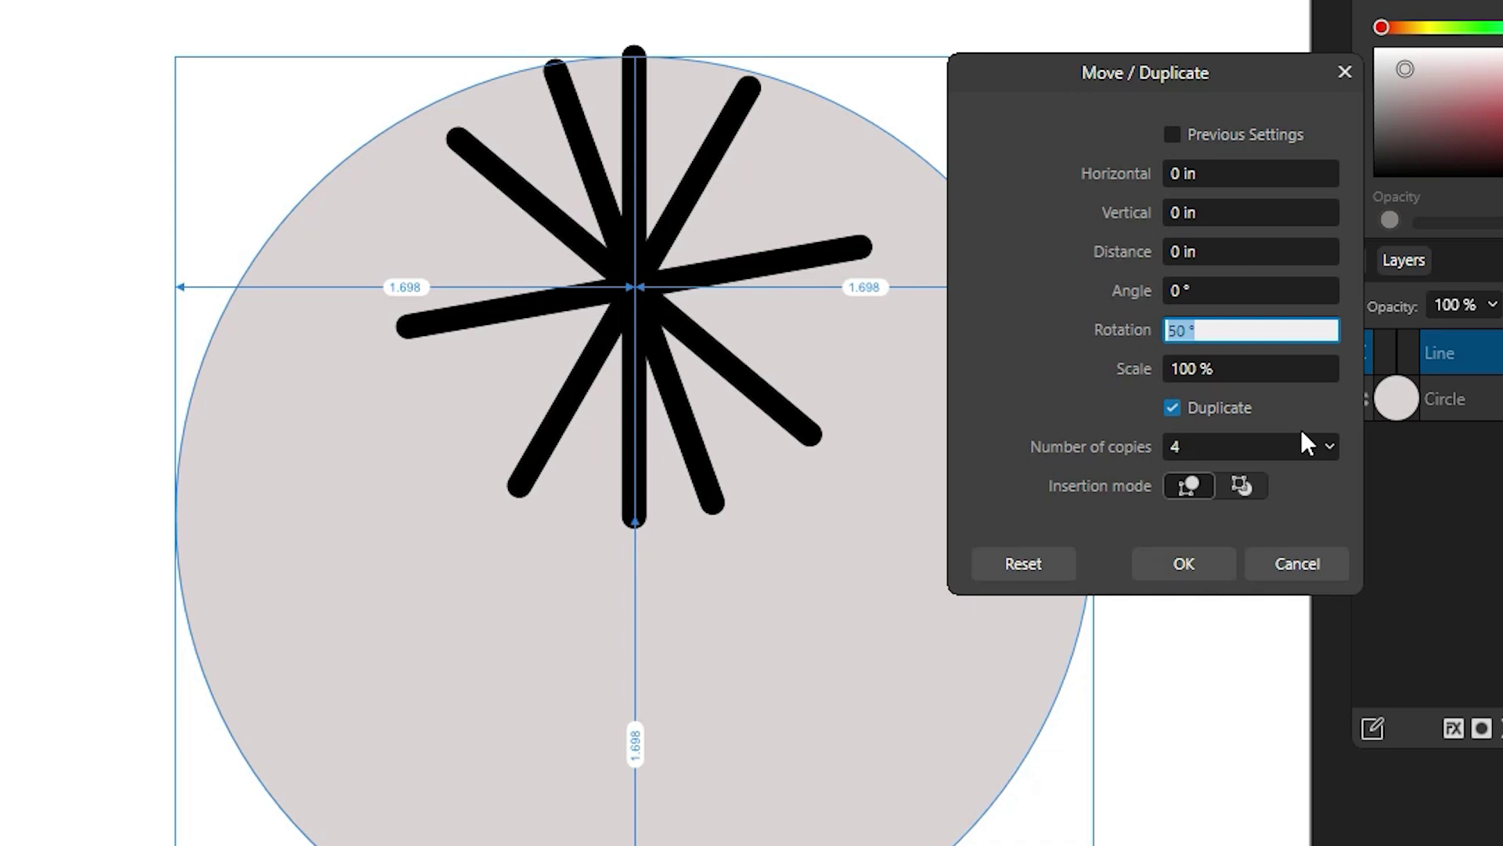
- Raise the four copies' rotation from 50° to 63° in 1° increments
key(Up)
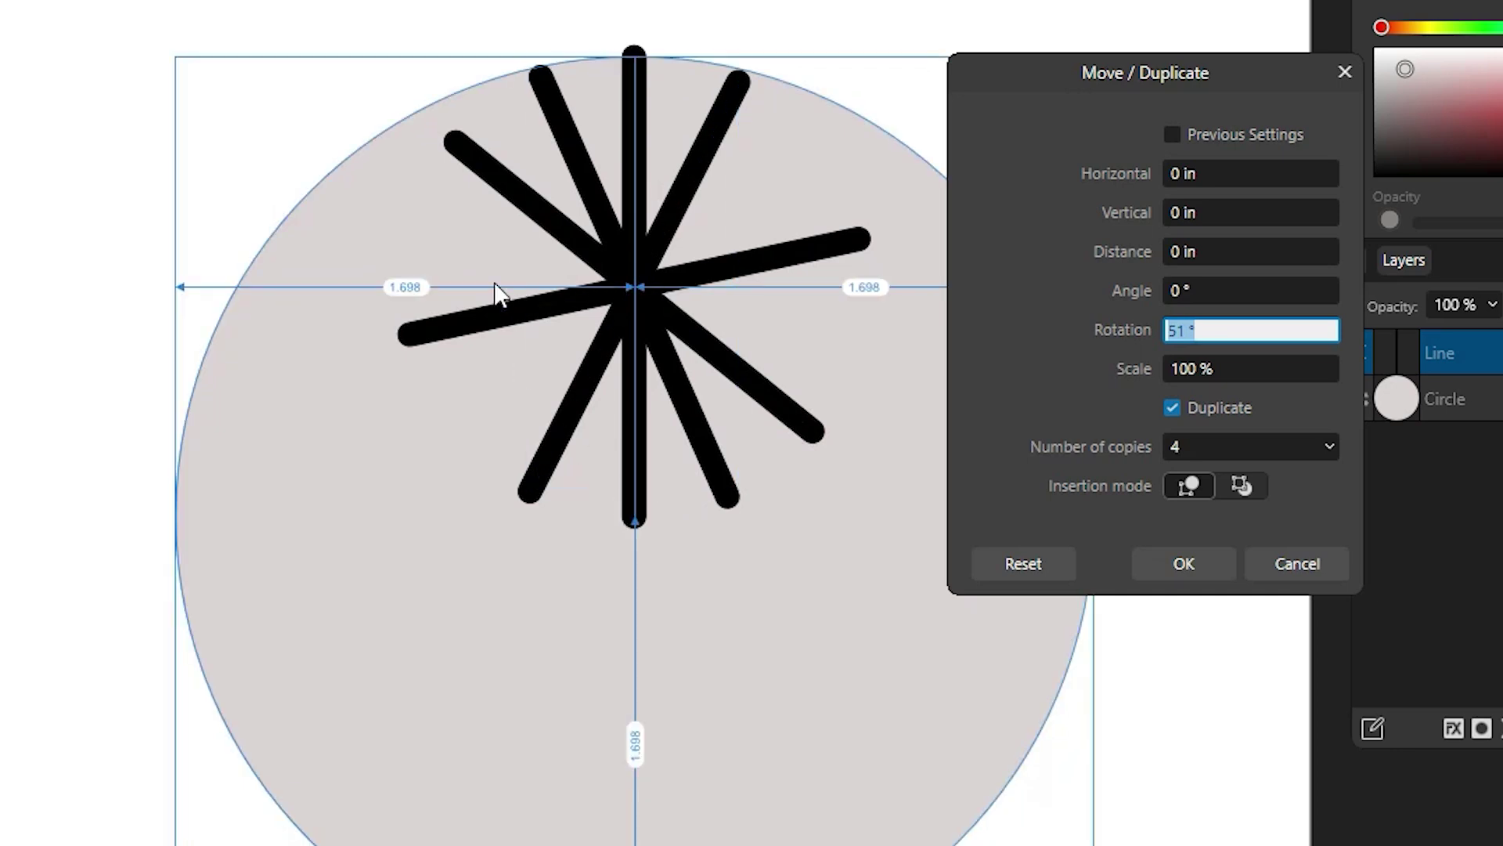
key(Up)
key(Up)
key(Up)
key(Up)
key(Up)
key(Up)
key(Up)
key(Up)
key(Up)
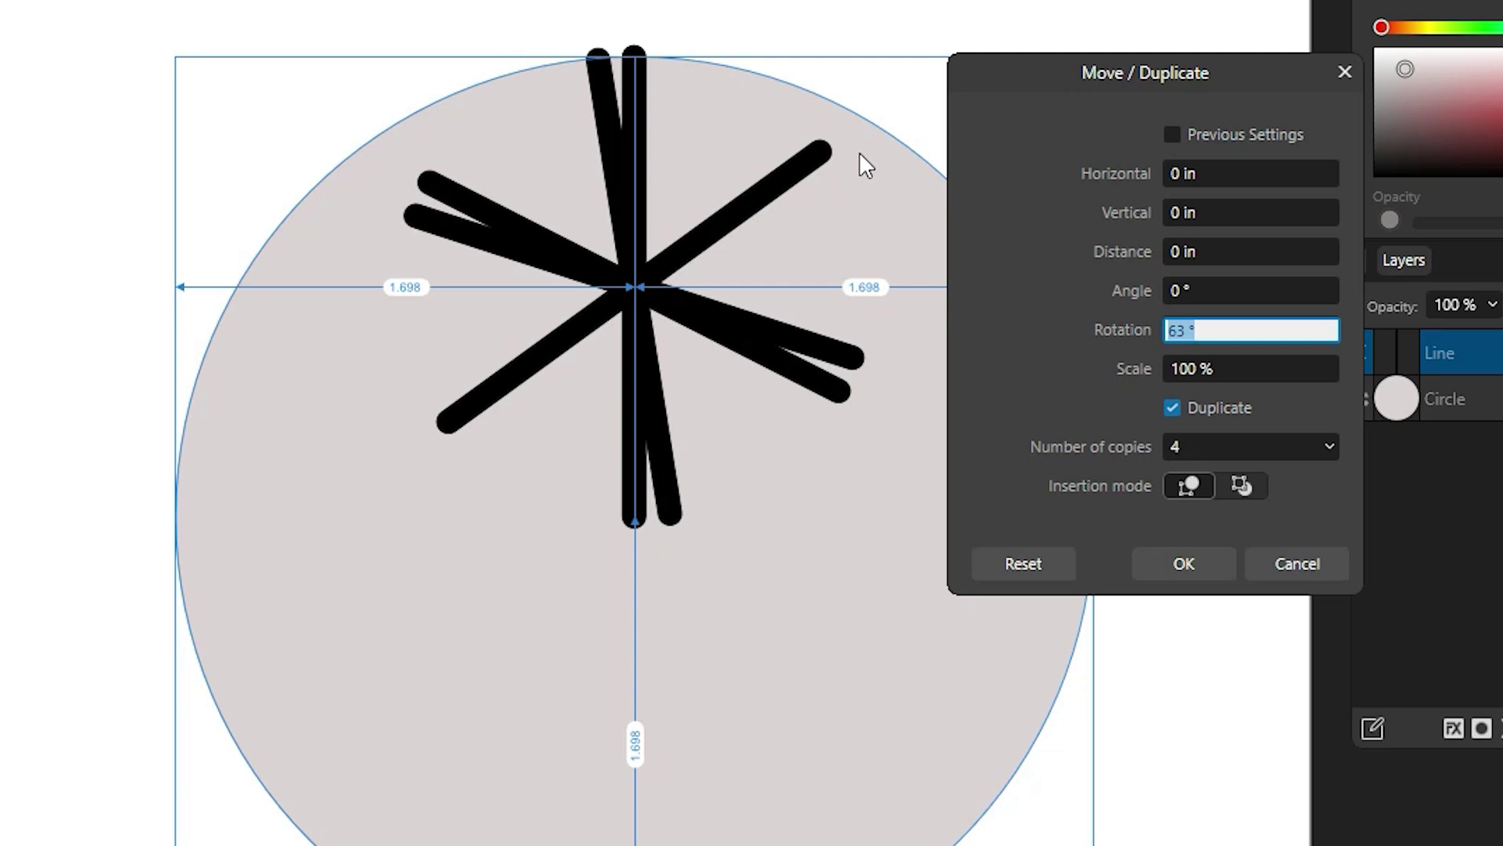
- Lower the four copies' rotation in 1° increments through 52° to 49°
key(Down)
key(Down)
key(Down)
key(Down)
key(Down)
key(Down)
key(Down)
key(Down)
key(Down)
key(Down)
key(Down)
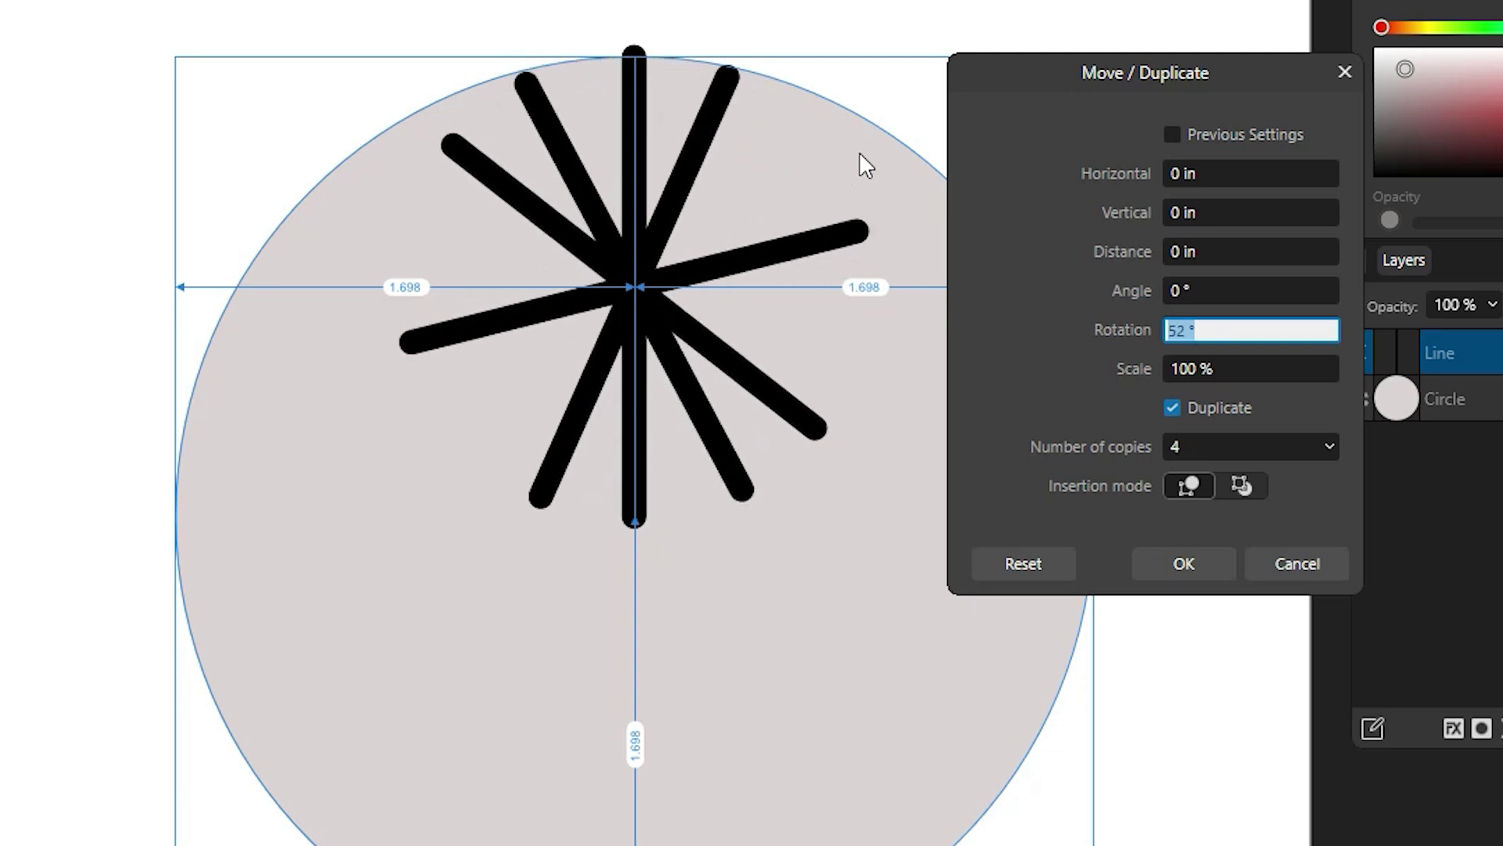
key(Down)
key(Down)
key(Down)
key(Down)
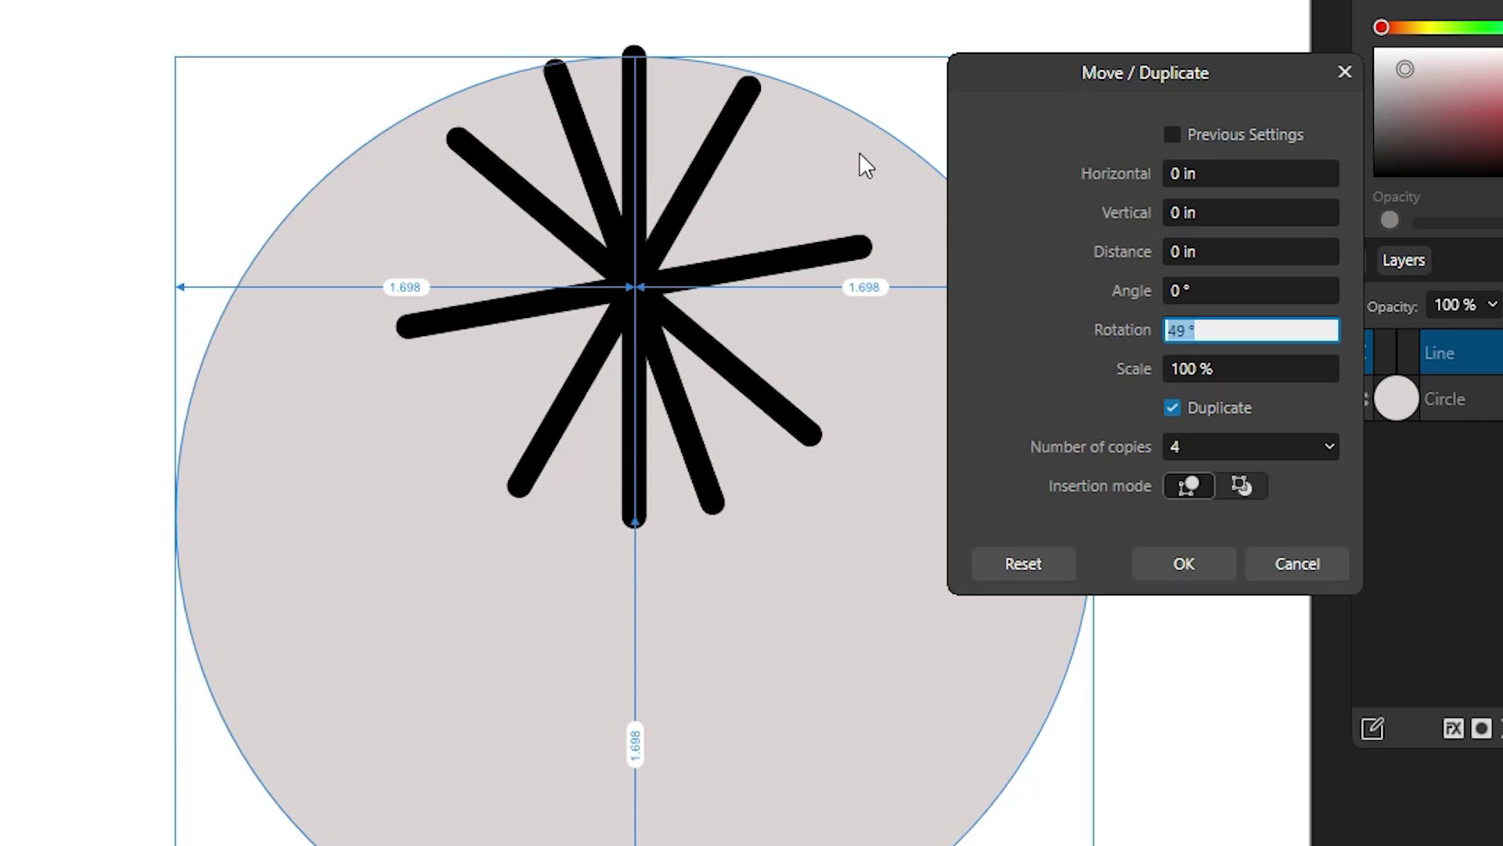
- Lower the four copies' rotation to 34°, bring it up to 36°, and apply the duplication
key(Down)
key(Down)
key(Down)
key(Down)
key(Down)
key(Down)
key(Down)
key(Down)
key(Down)
key(Down)
key(Down)
key(Down)
key(Down)
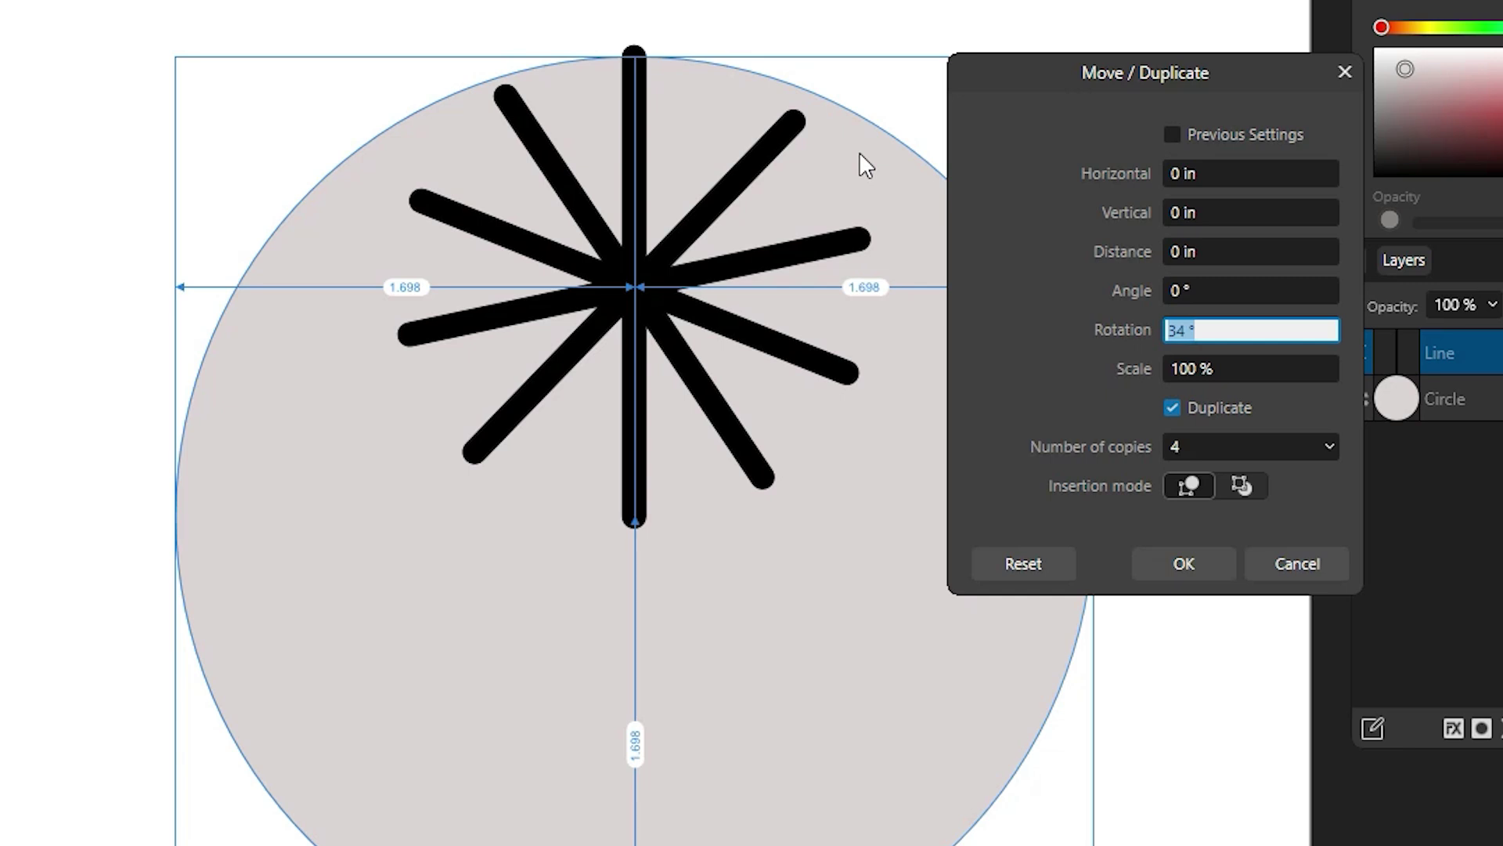
key(Up)
key(Up)
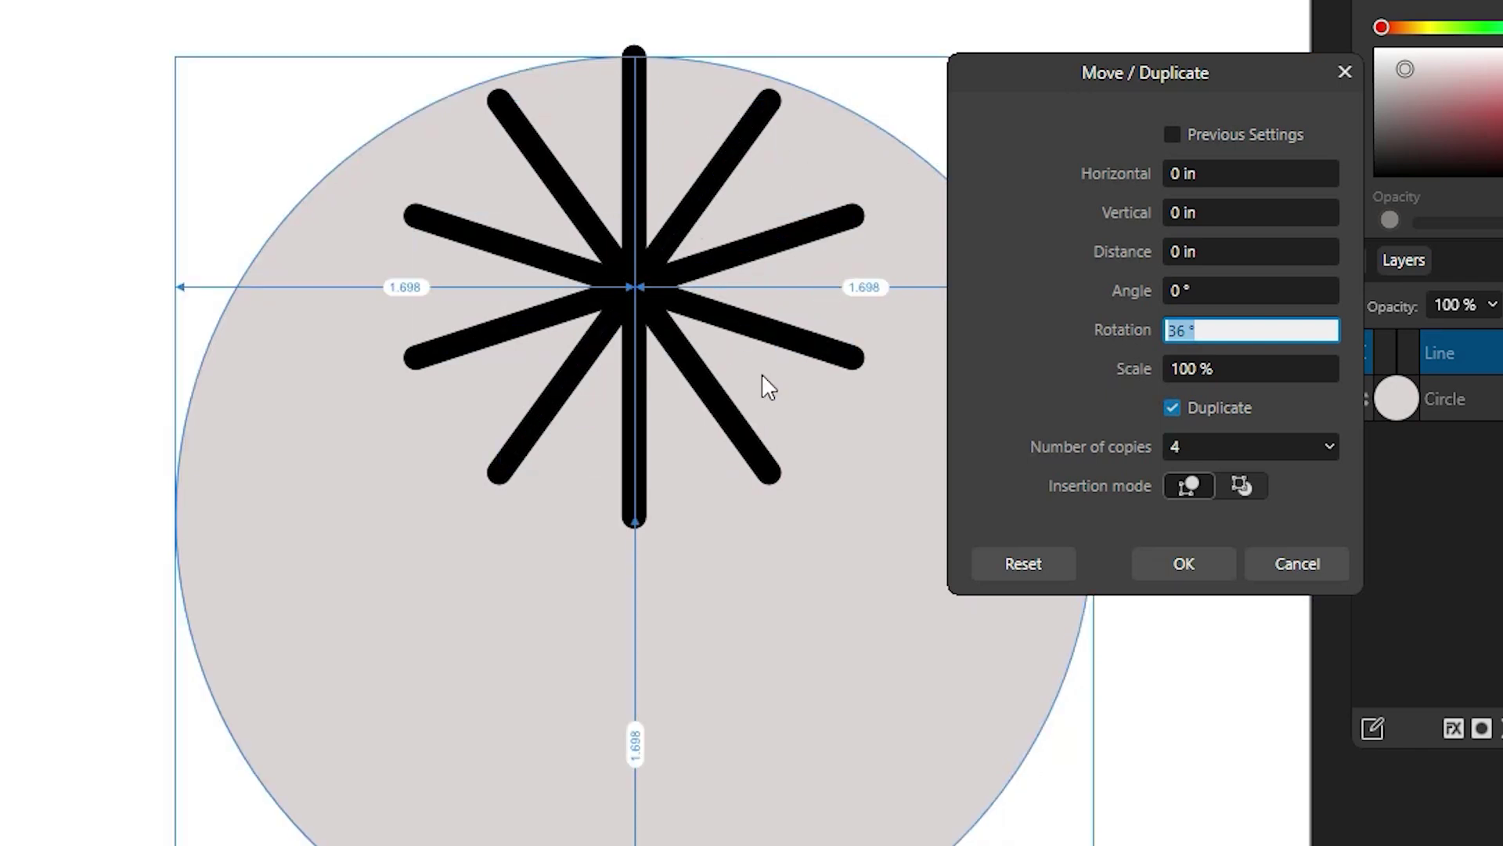
click(1206, 562)
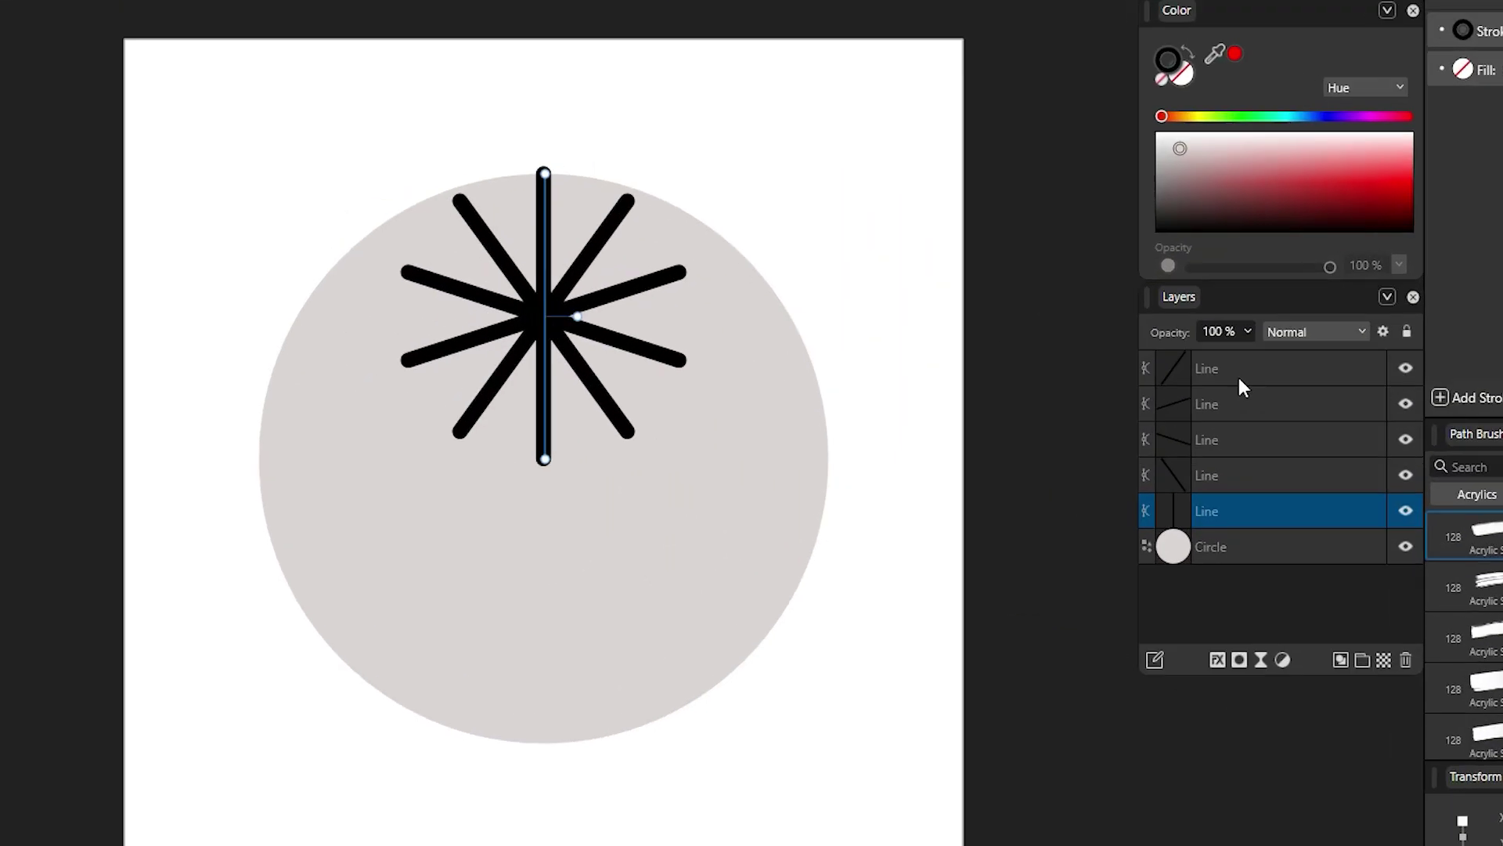
- Group the five lines and scale the group up to the circle's full height, about 3.4 in
shift+click(1238, 376)
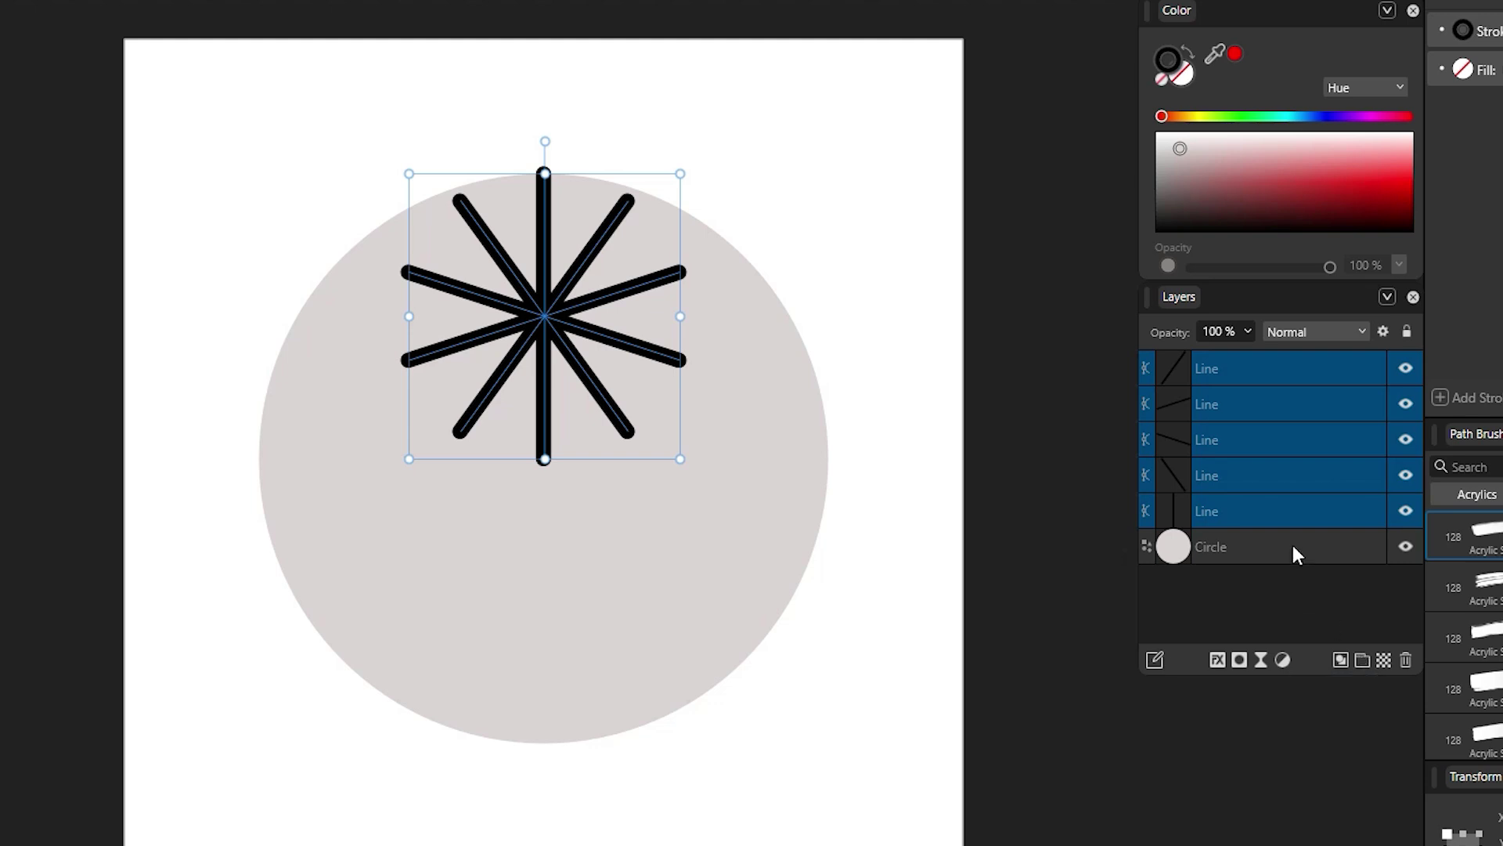
key(ctrl+g)
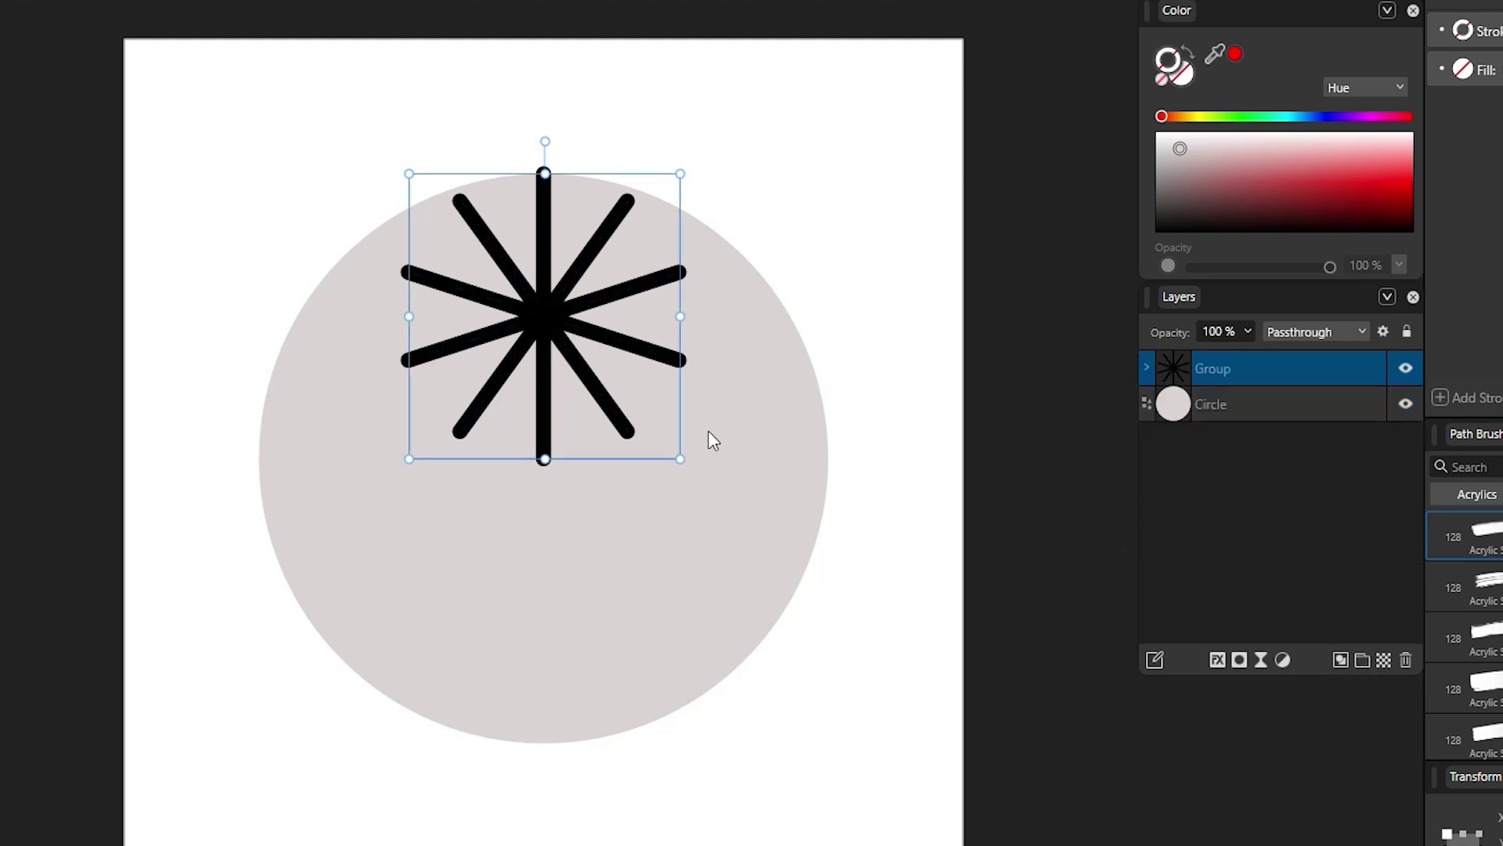
drag(680, 459, 1006, 701)
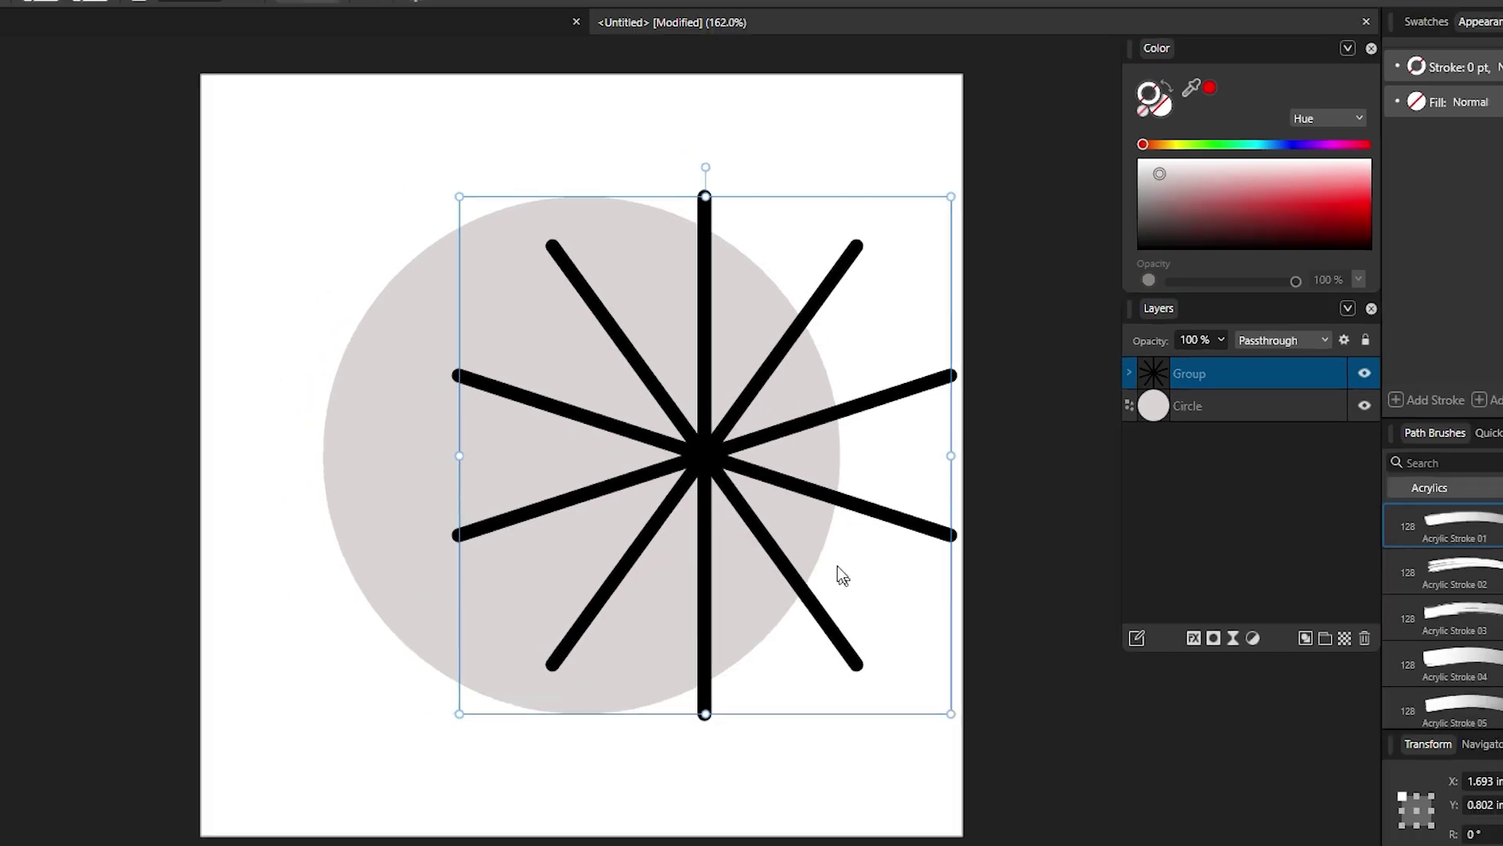
- Move the line group over the circle, enlarge it to about 3.34 × 3.52 in, and shift the circle roughly behind it
drag(765, 488, 616, 487)
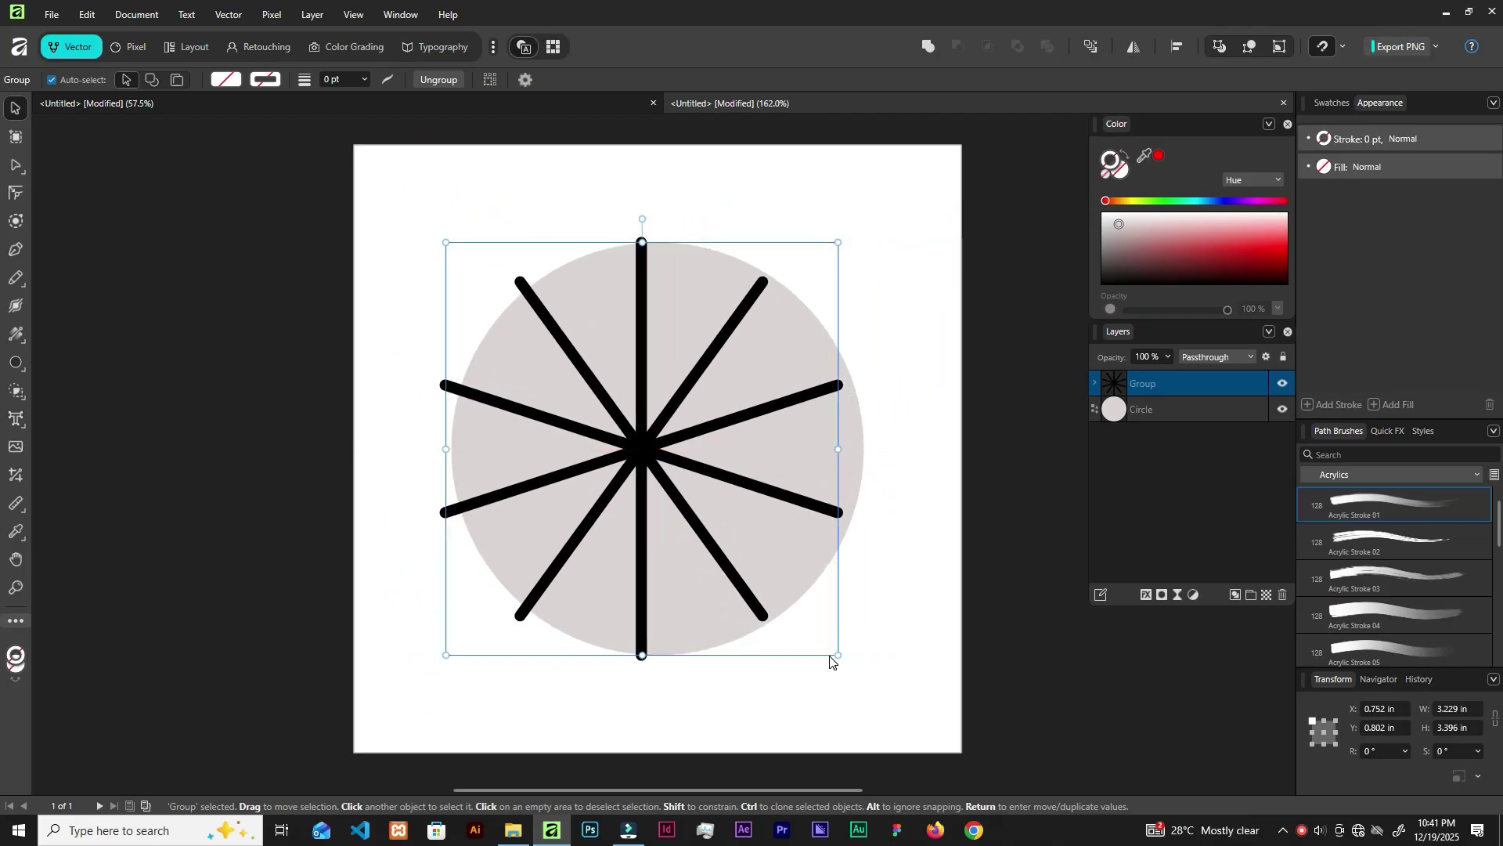
mouse_move(836, 656)
mouse_down()
mouse_move(866, 663)
mouse_move(856, 673)
mouse_up()
key(ctrl+d)
drag(675, 479, 645, 443)
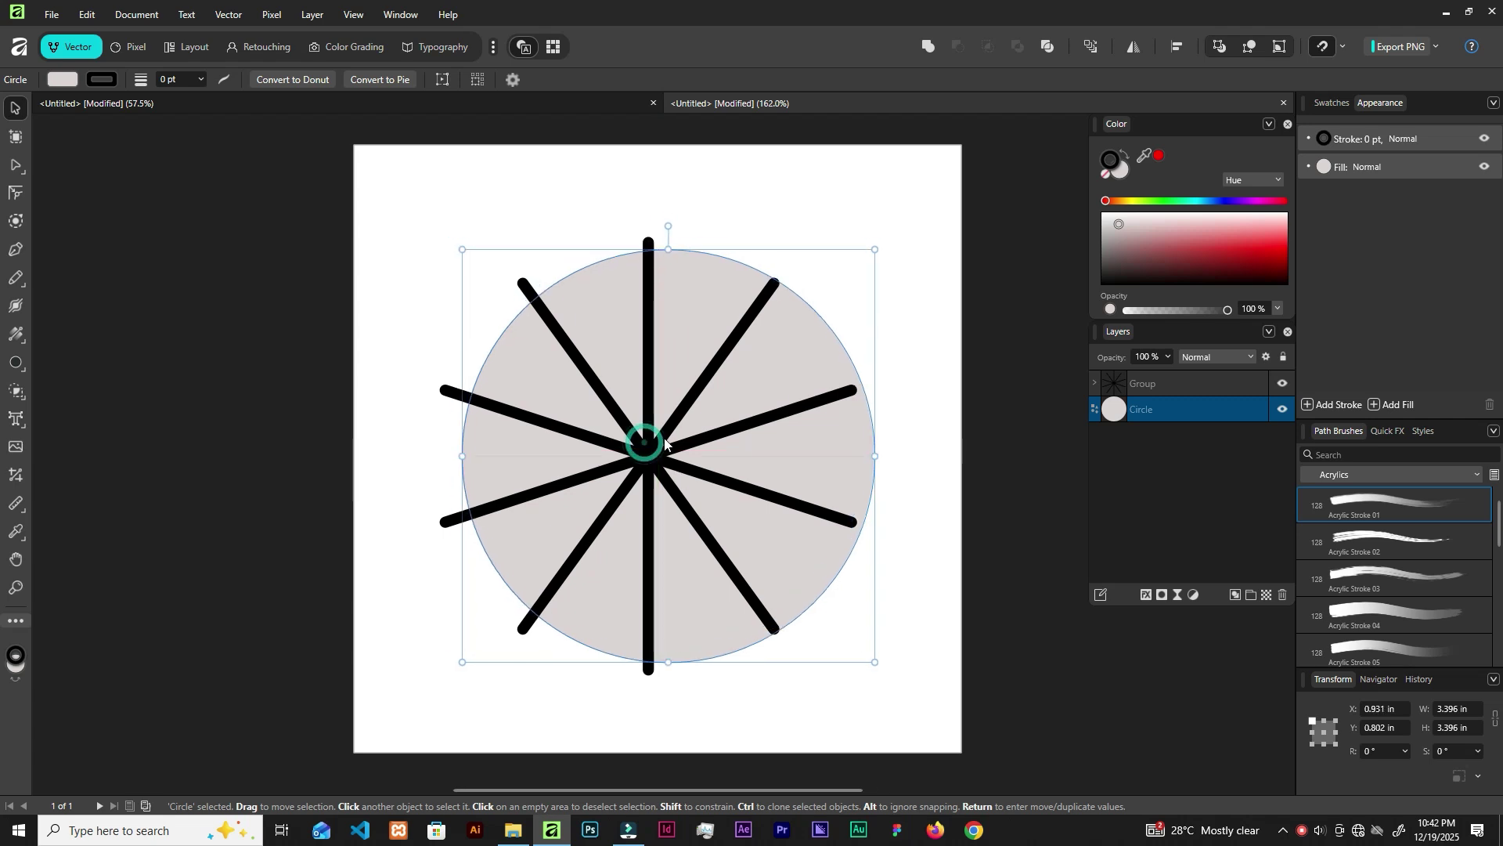
- Align the line group and the circle to their horizontal and vertical centres within the selection bounds
drag(392, 220, 984, 598)
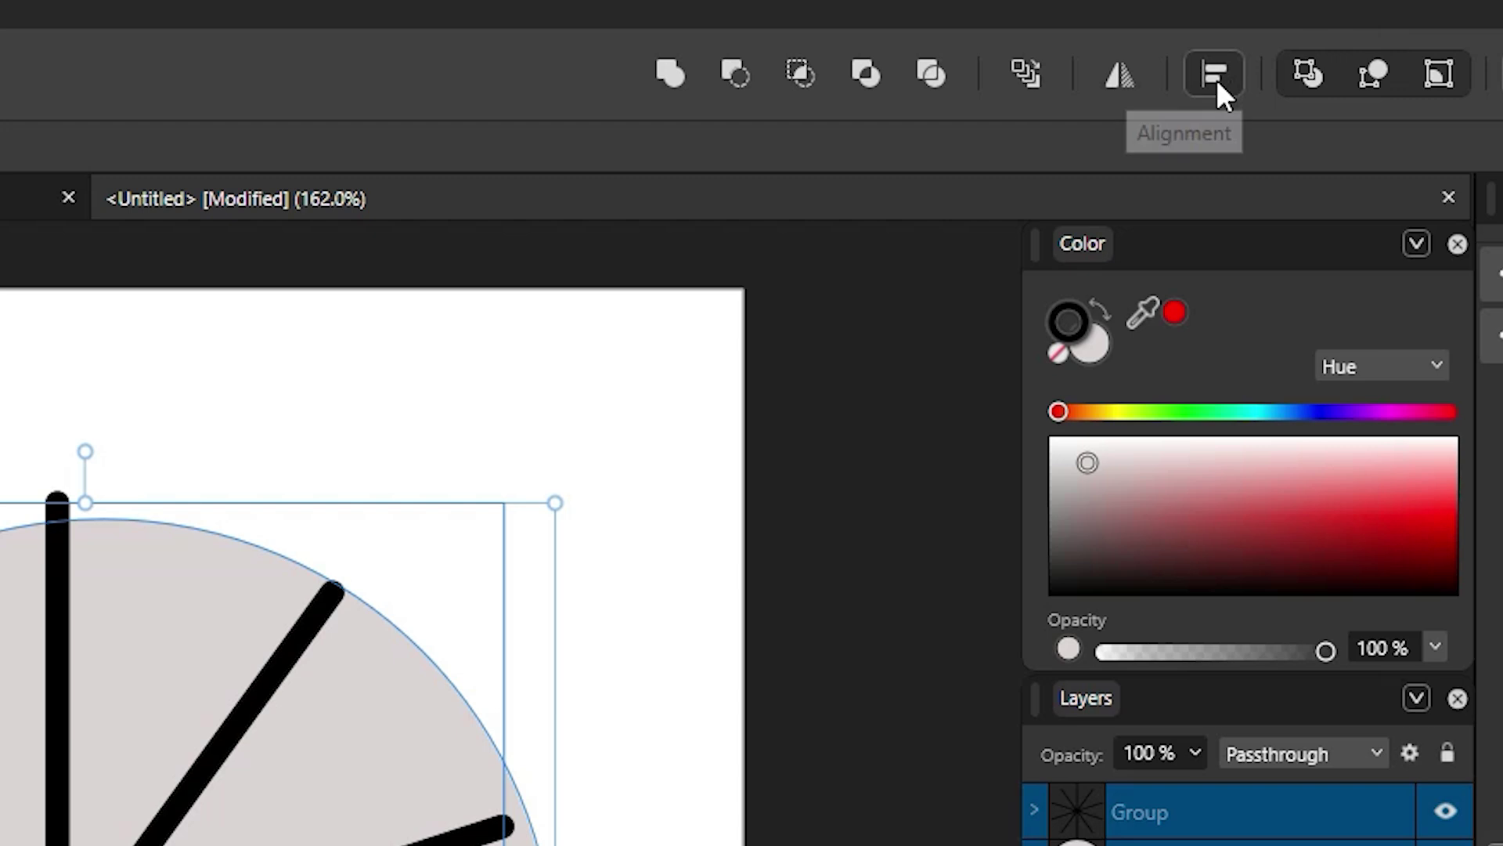
click(1217, 78)
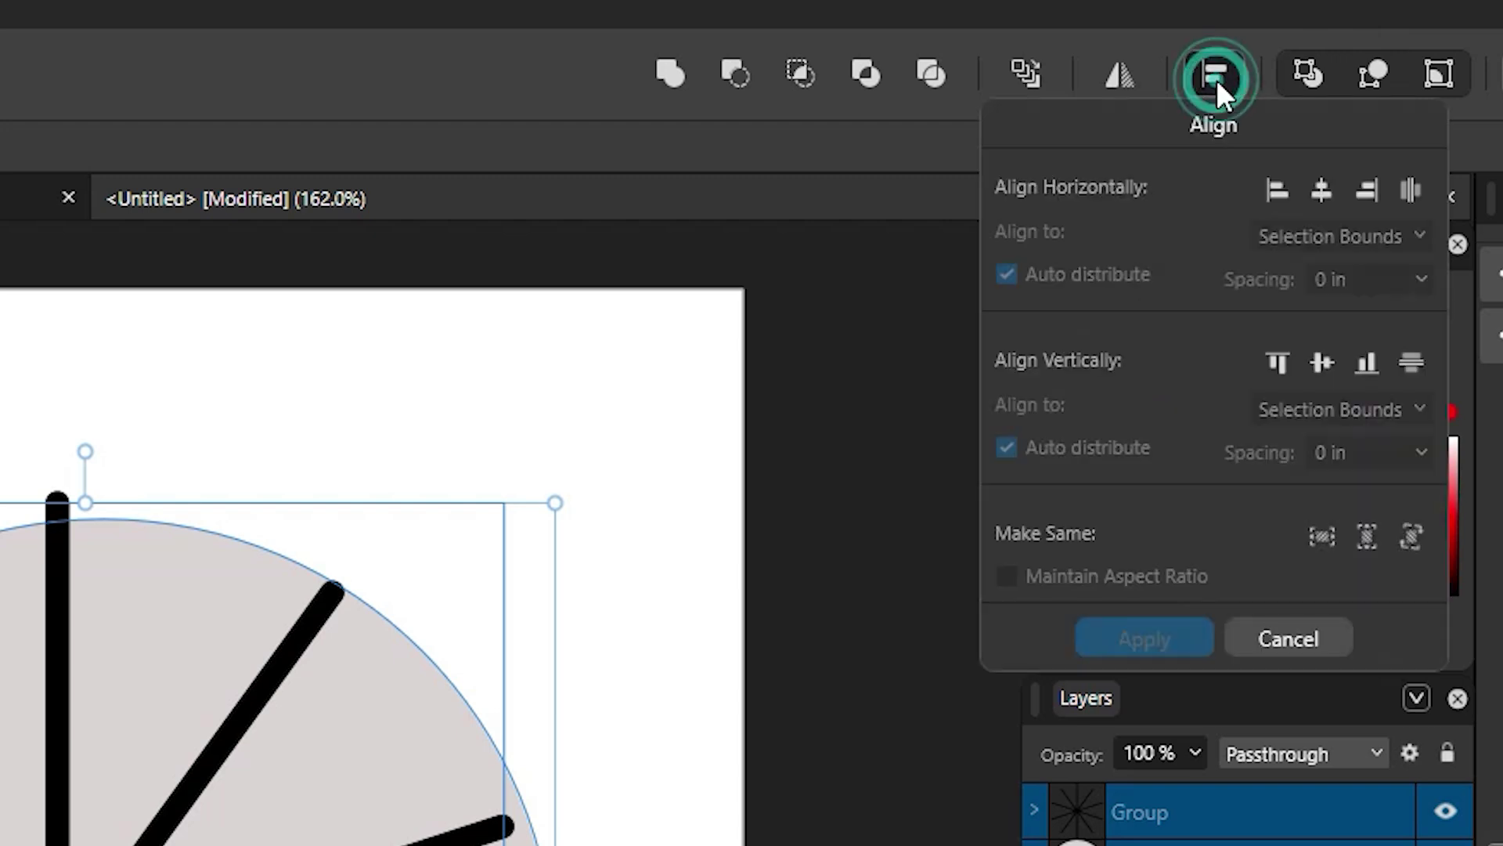
click(1330, 194)
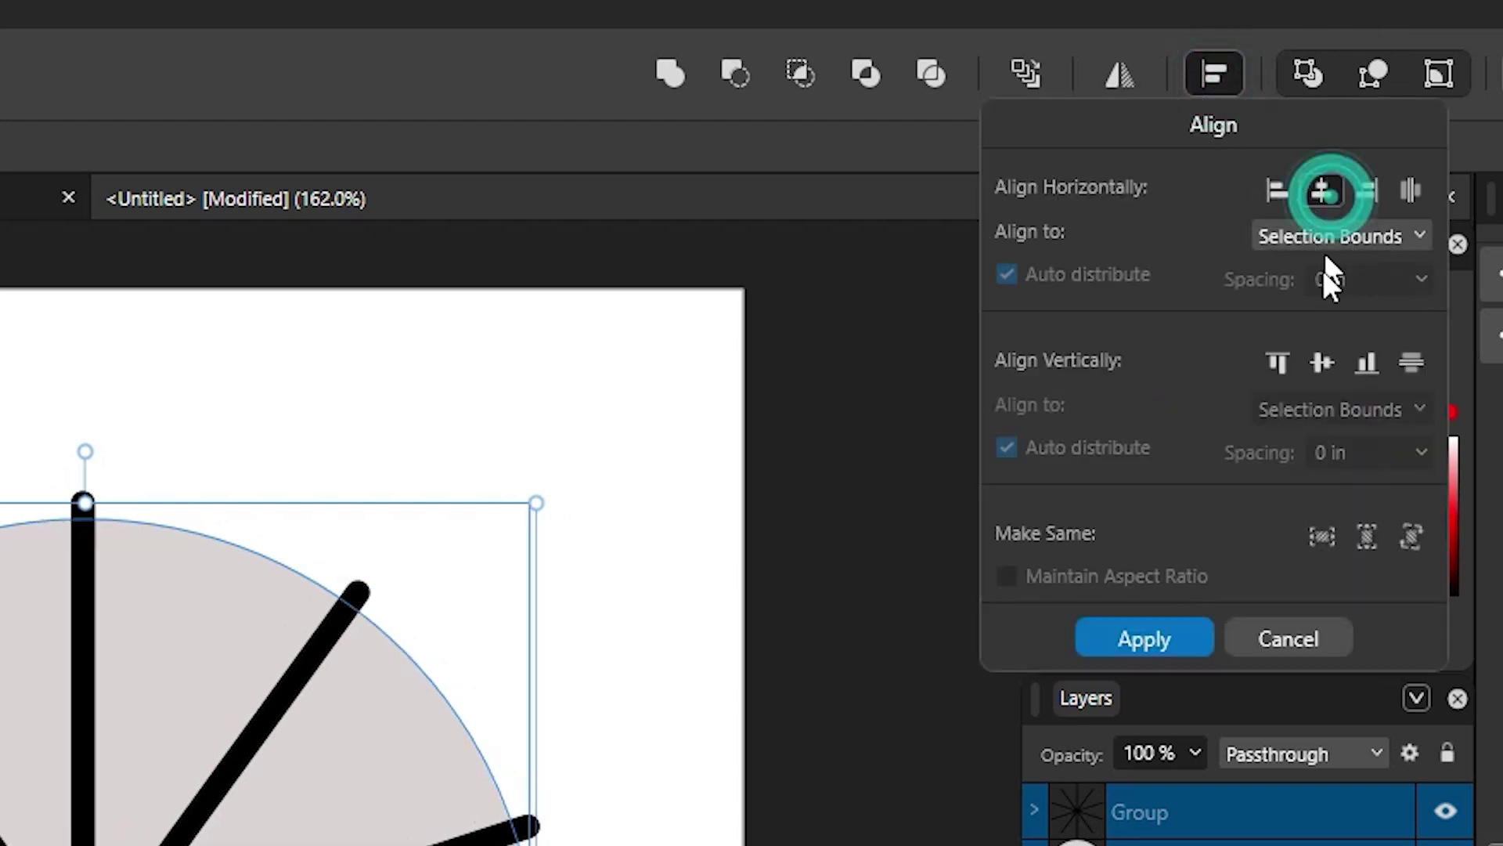
click(1325, 357)
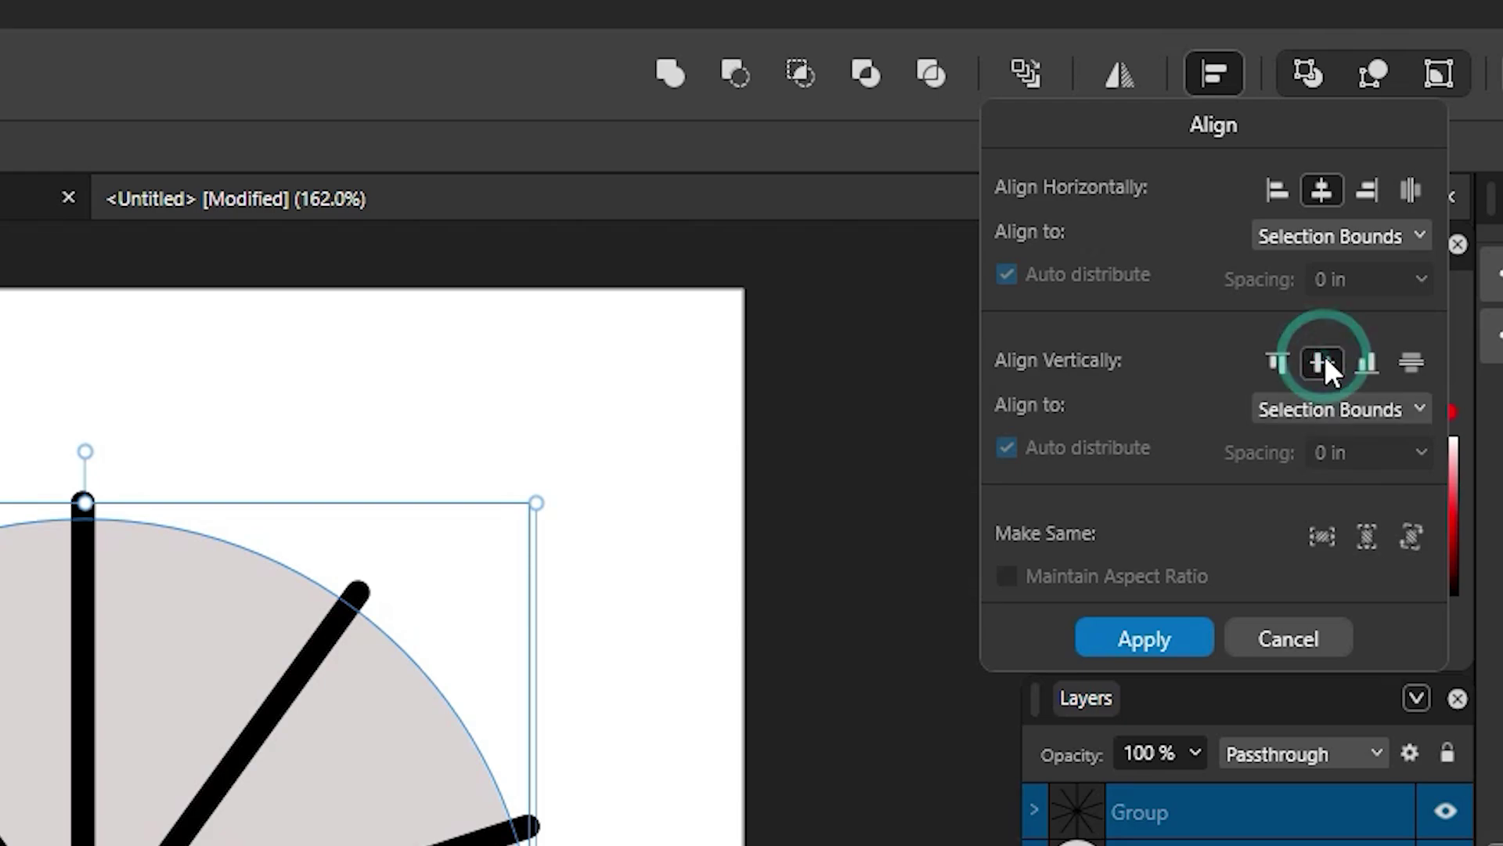
click(277, 415)
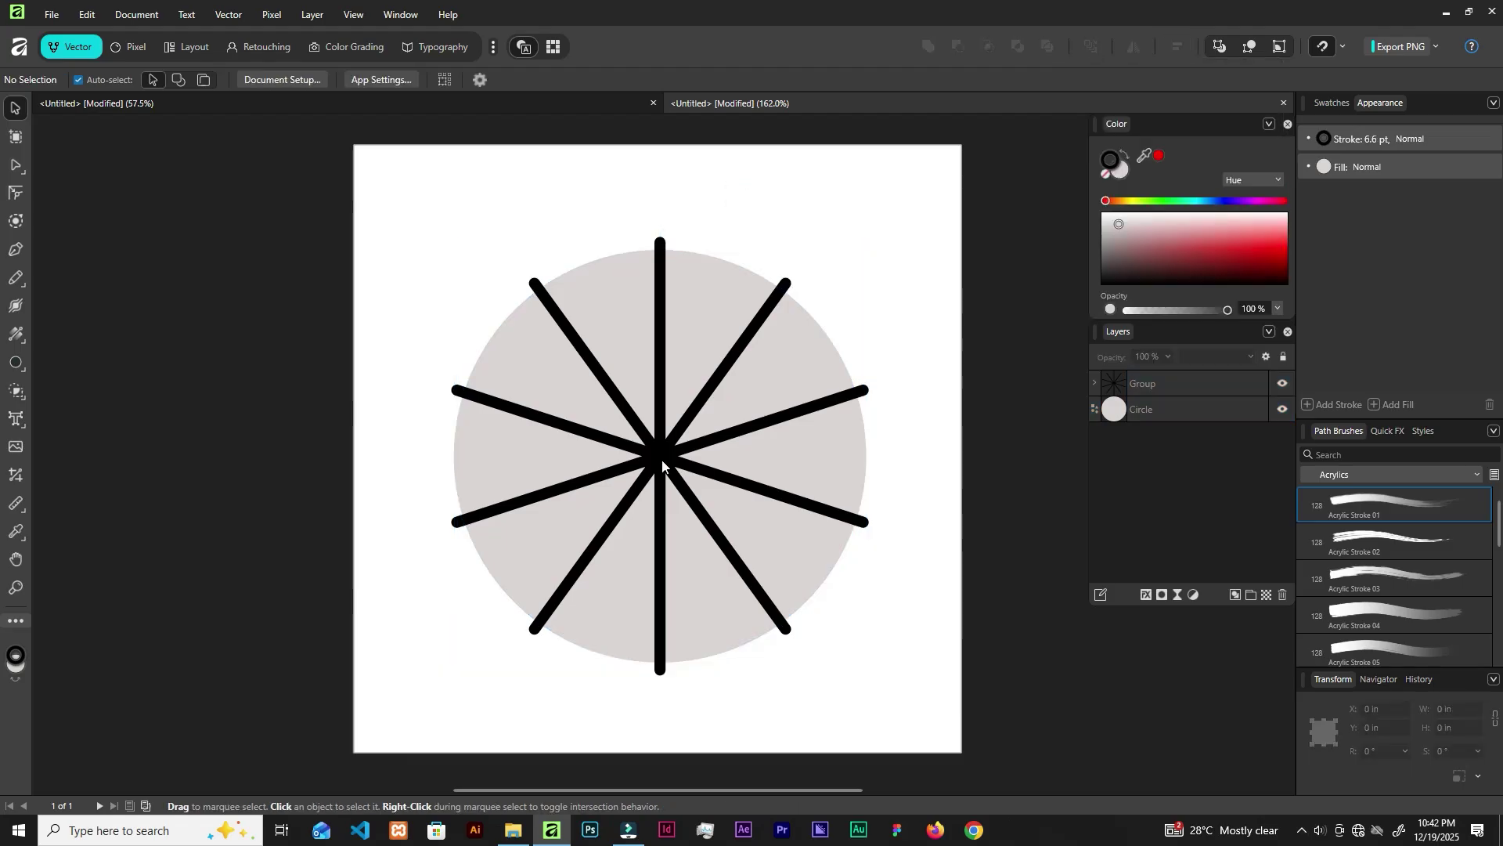
- Ungroup the line group completely into its five separate lines and clear the selection
click(663, 464)
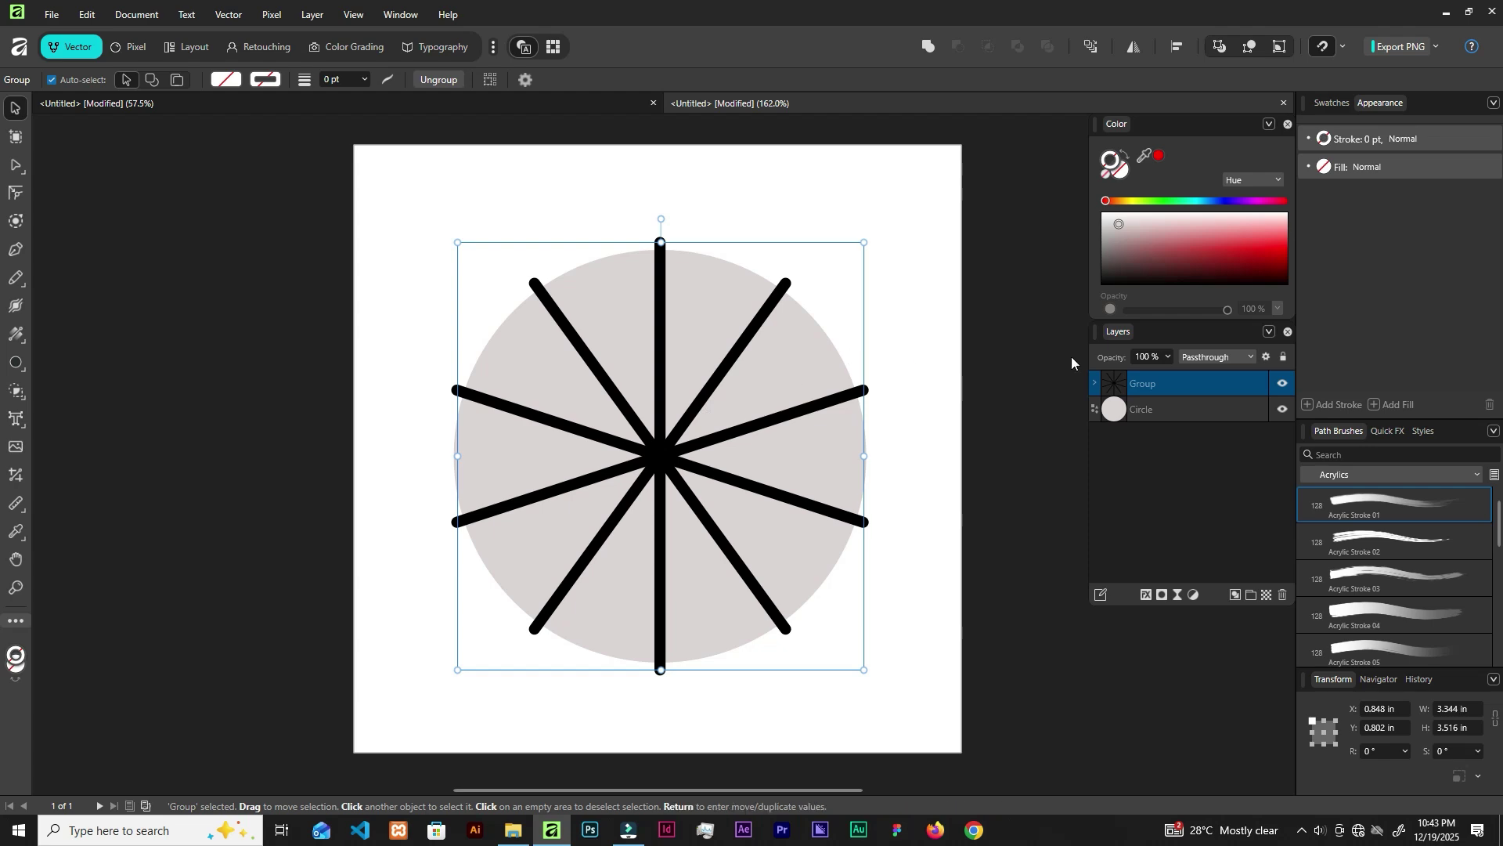
right_click(663, 372)
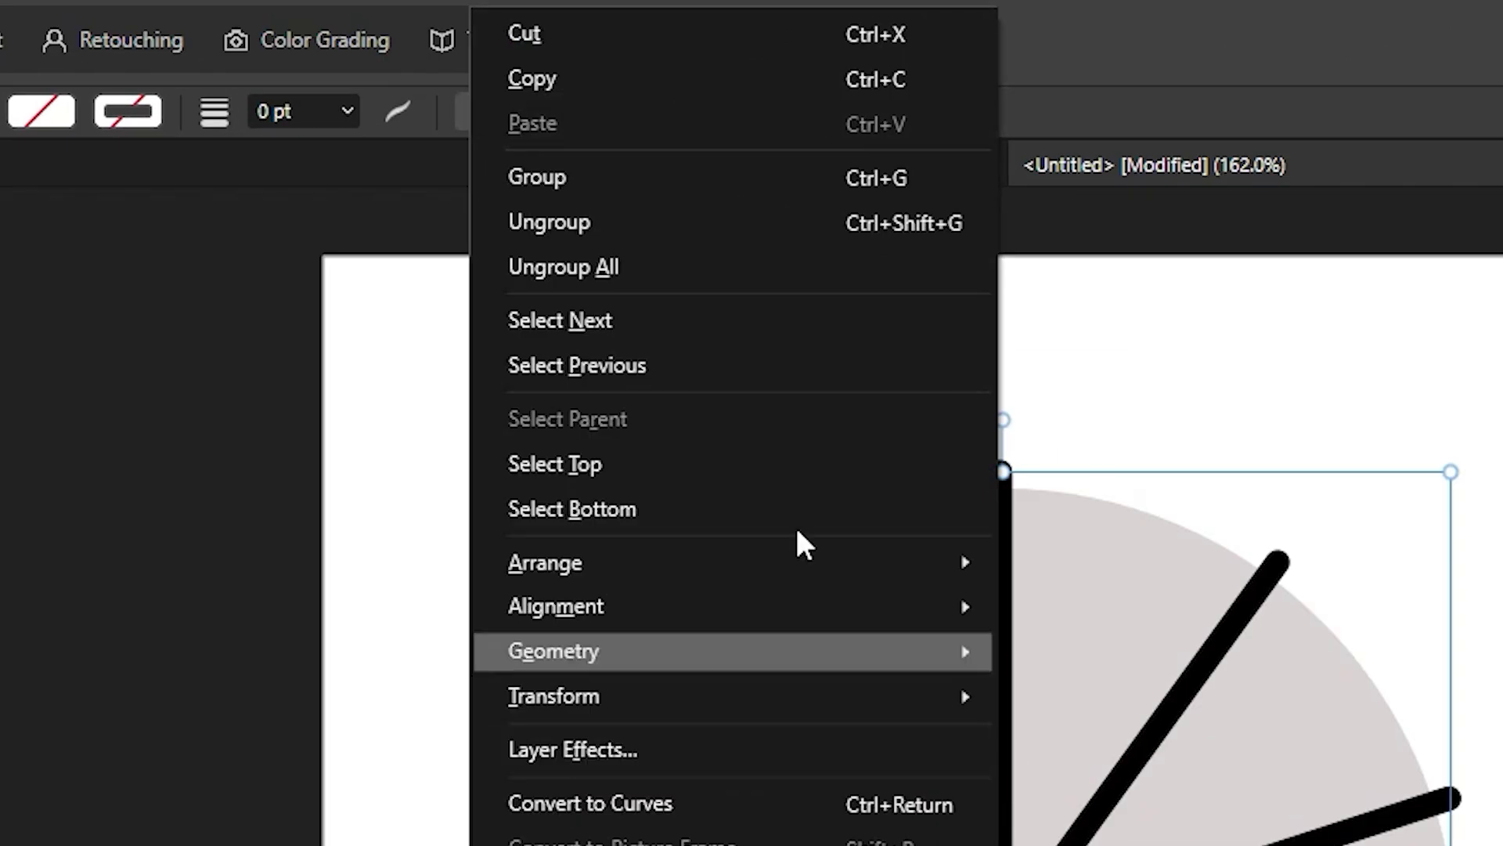
click(627, 266)
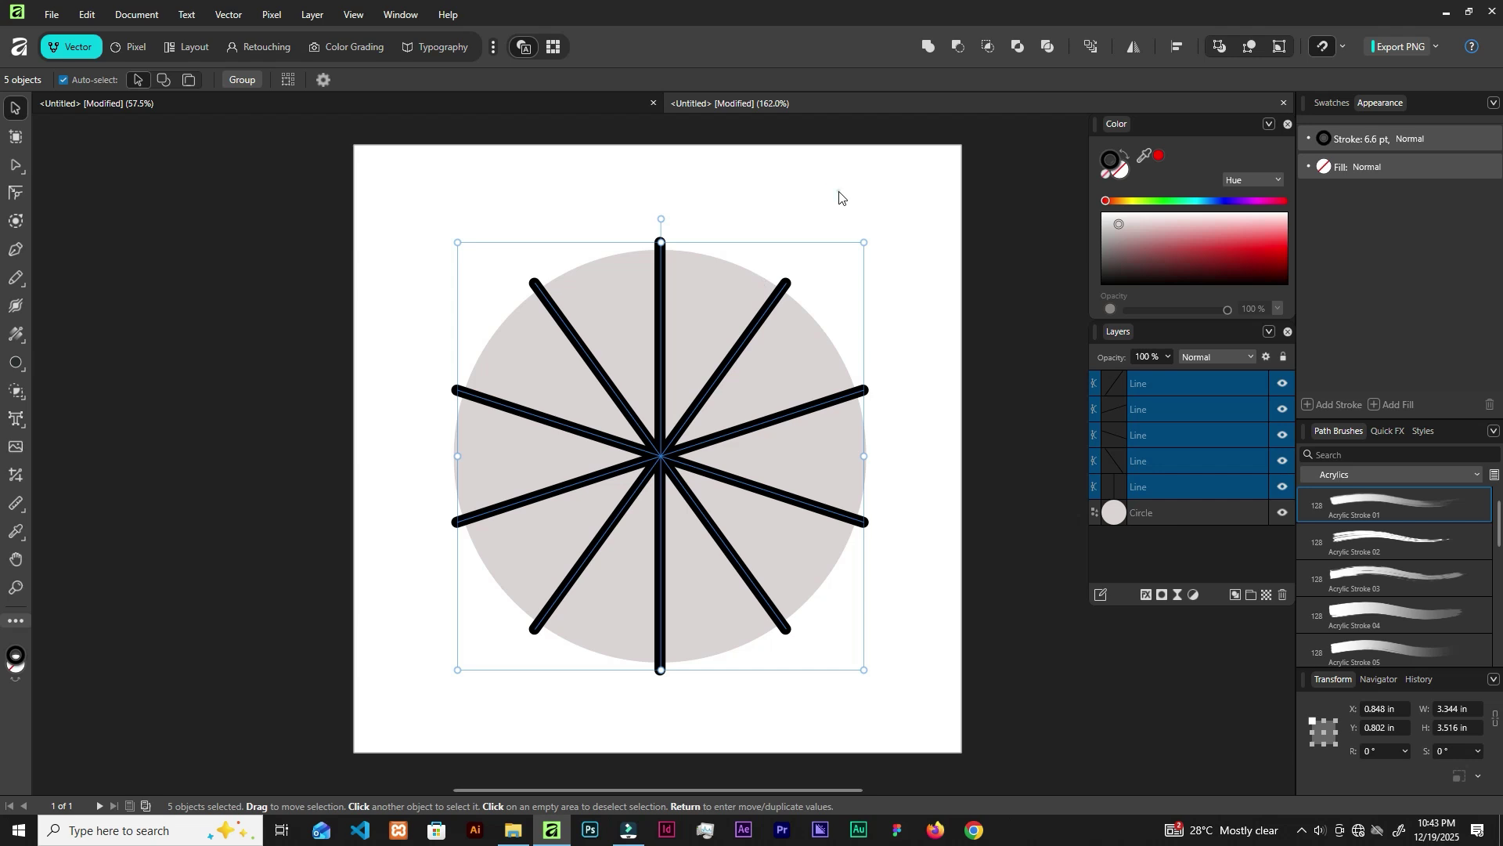
click(839, 196)
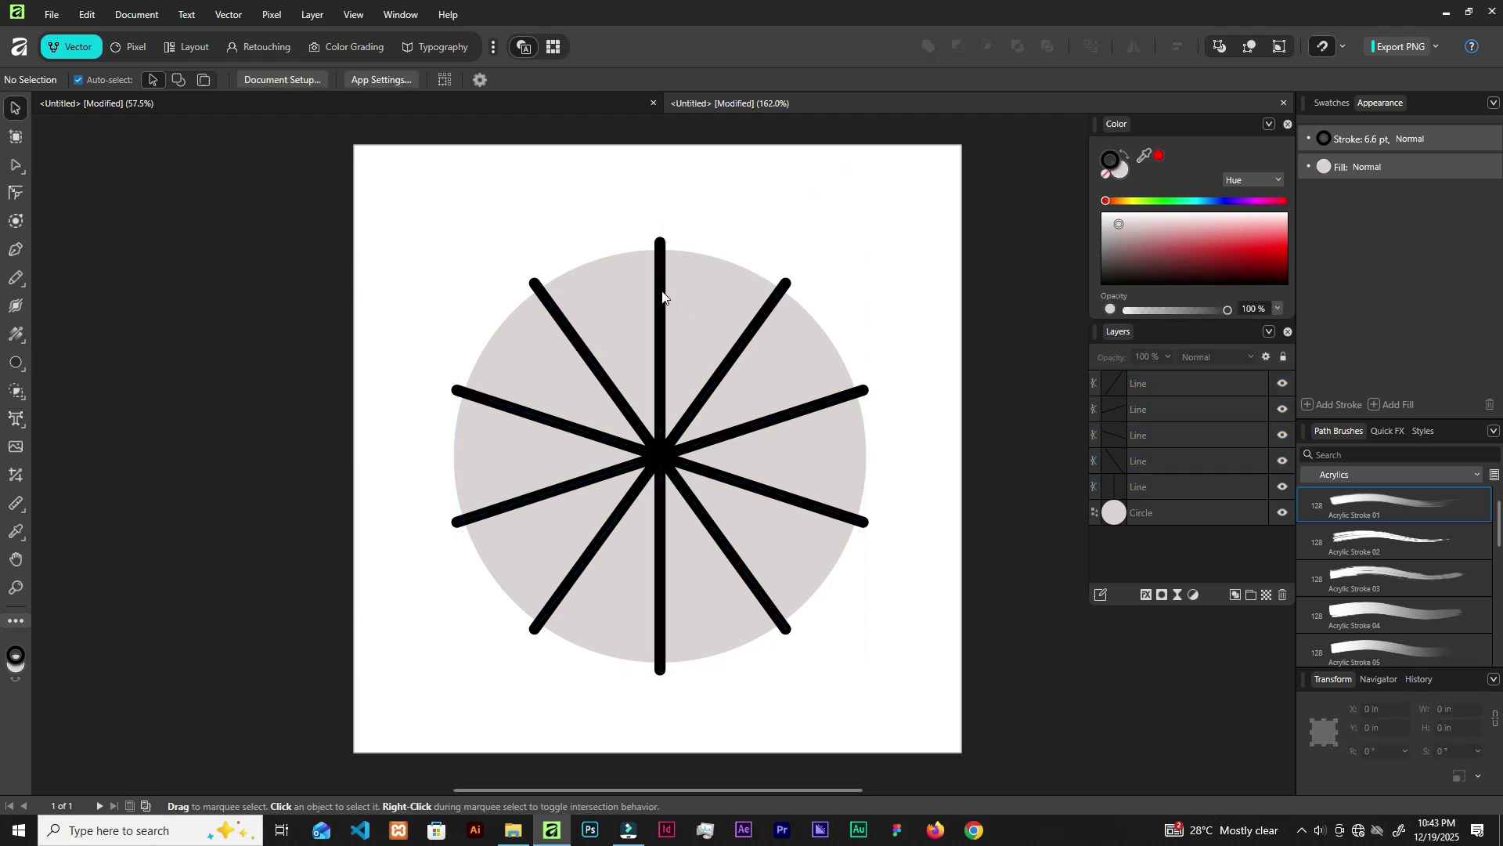
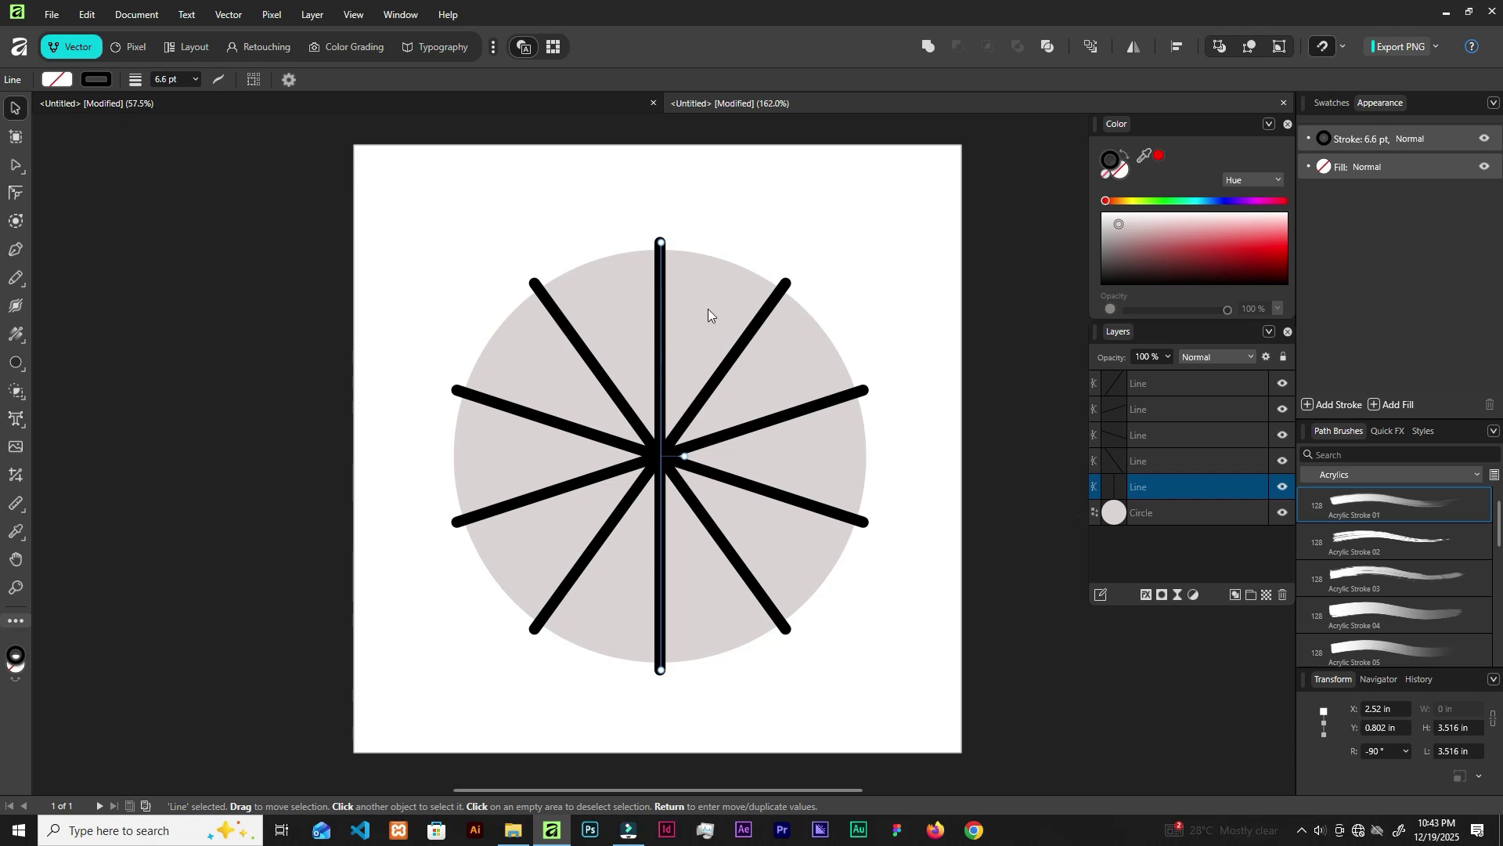
- Expand the vertical line's stroke into a filled shape, testing a muted red fill on it and restoring black
drag(662, 313, 683, 313)
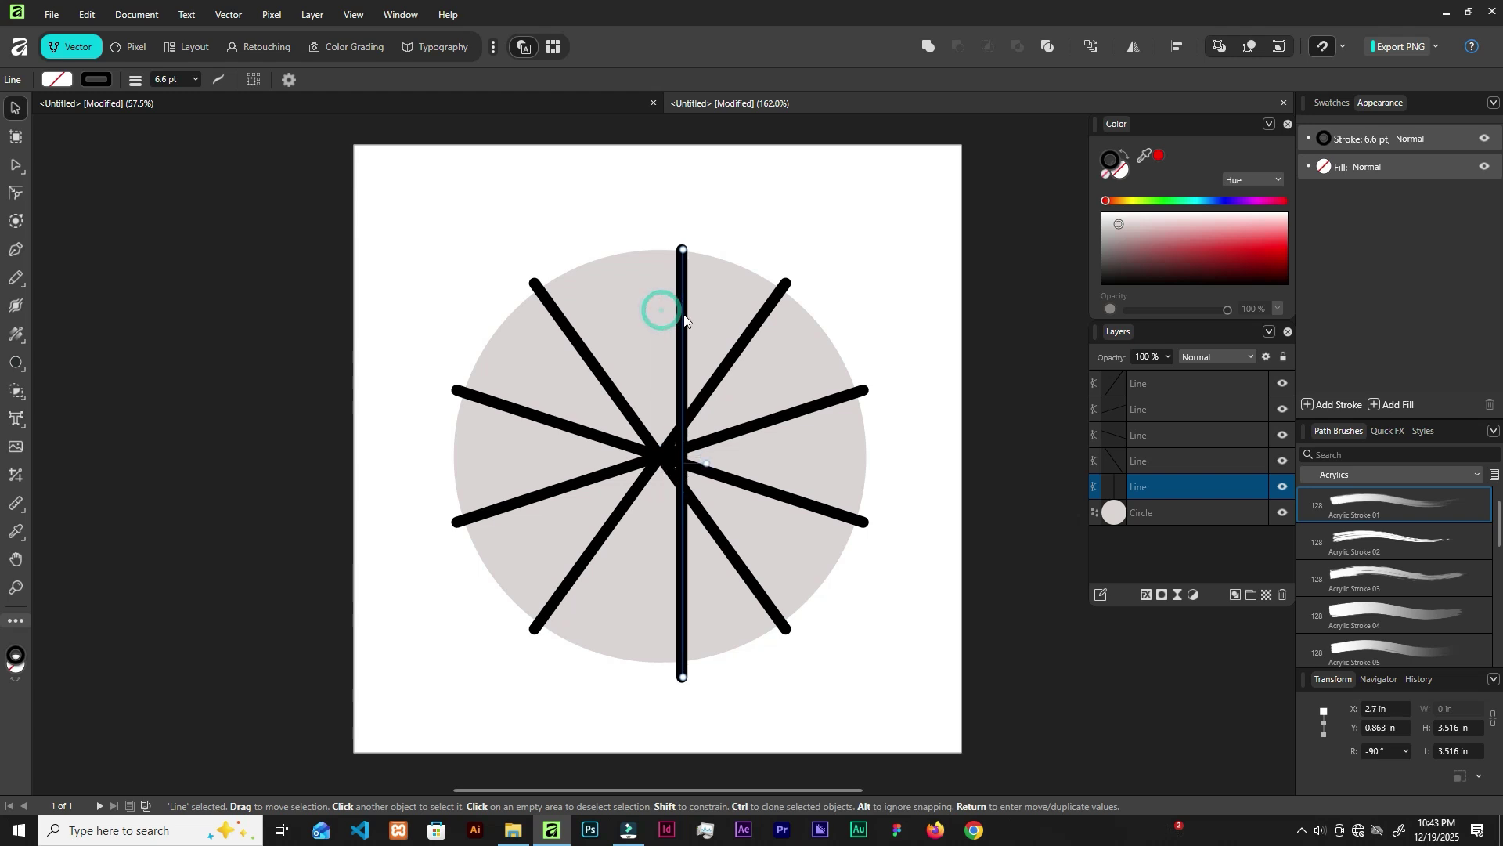
key(ctrl+z)
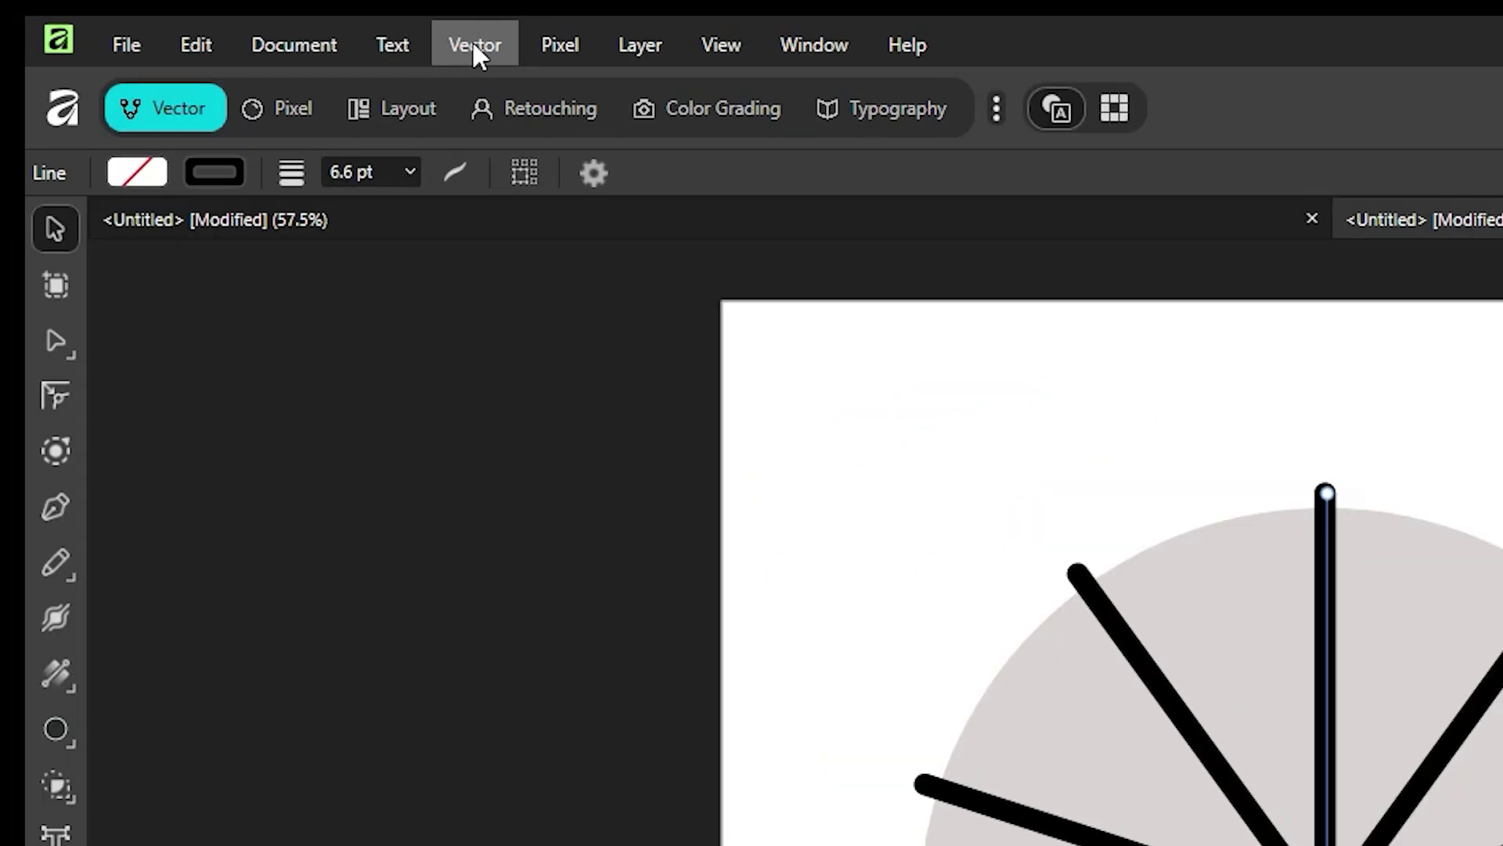
click(472, 40)
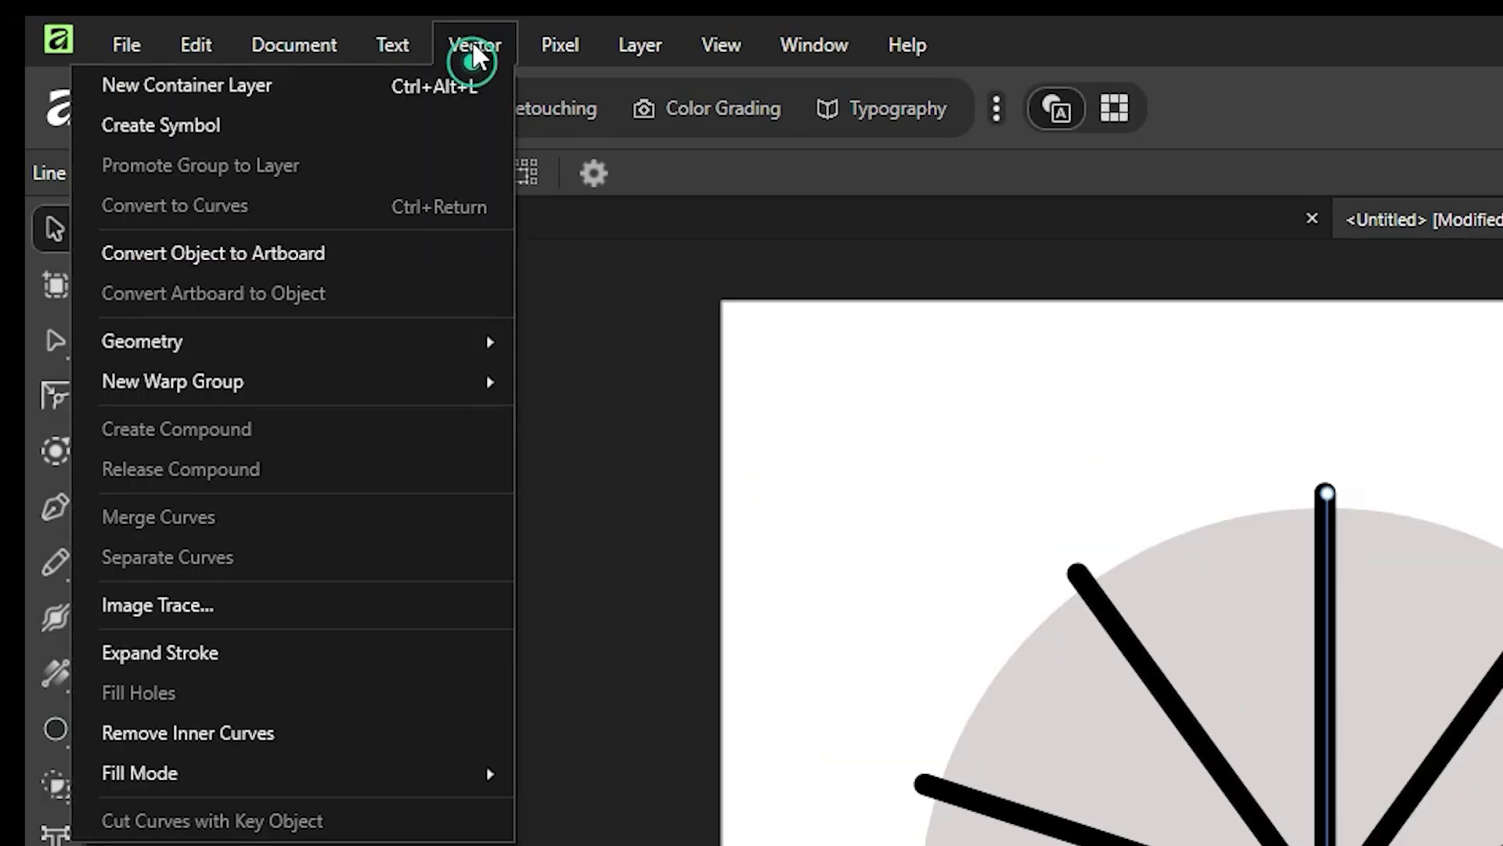
click(226, 654)
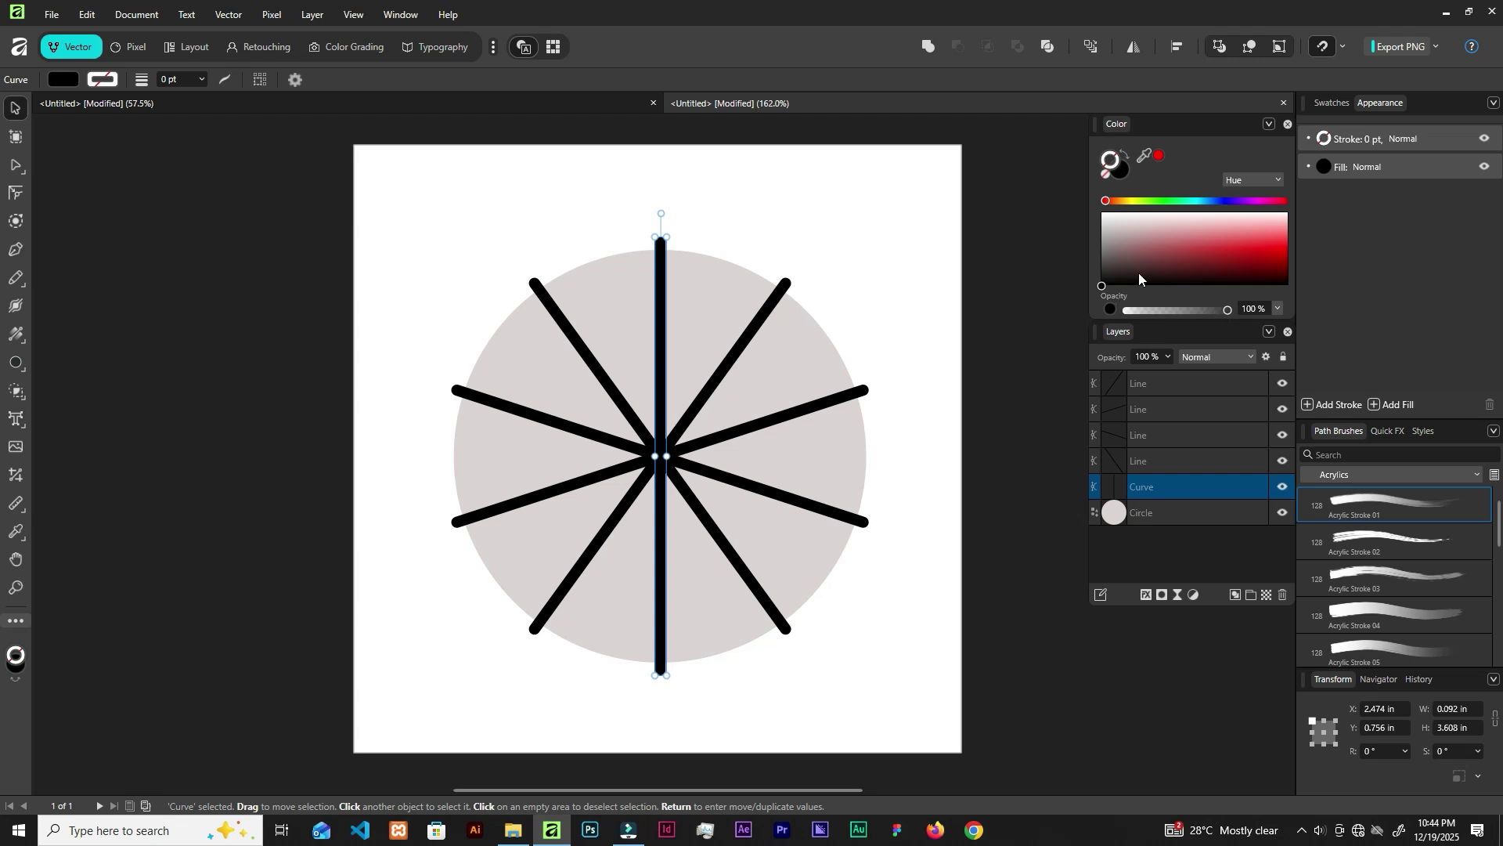
click(1179, 247)
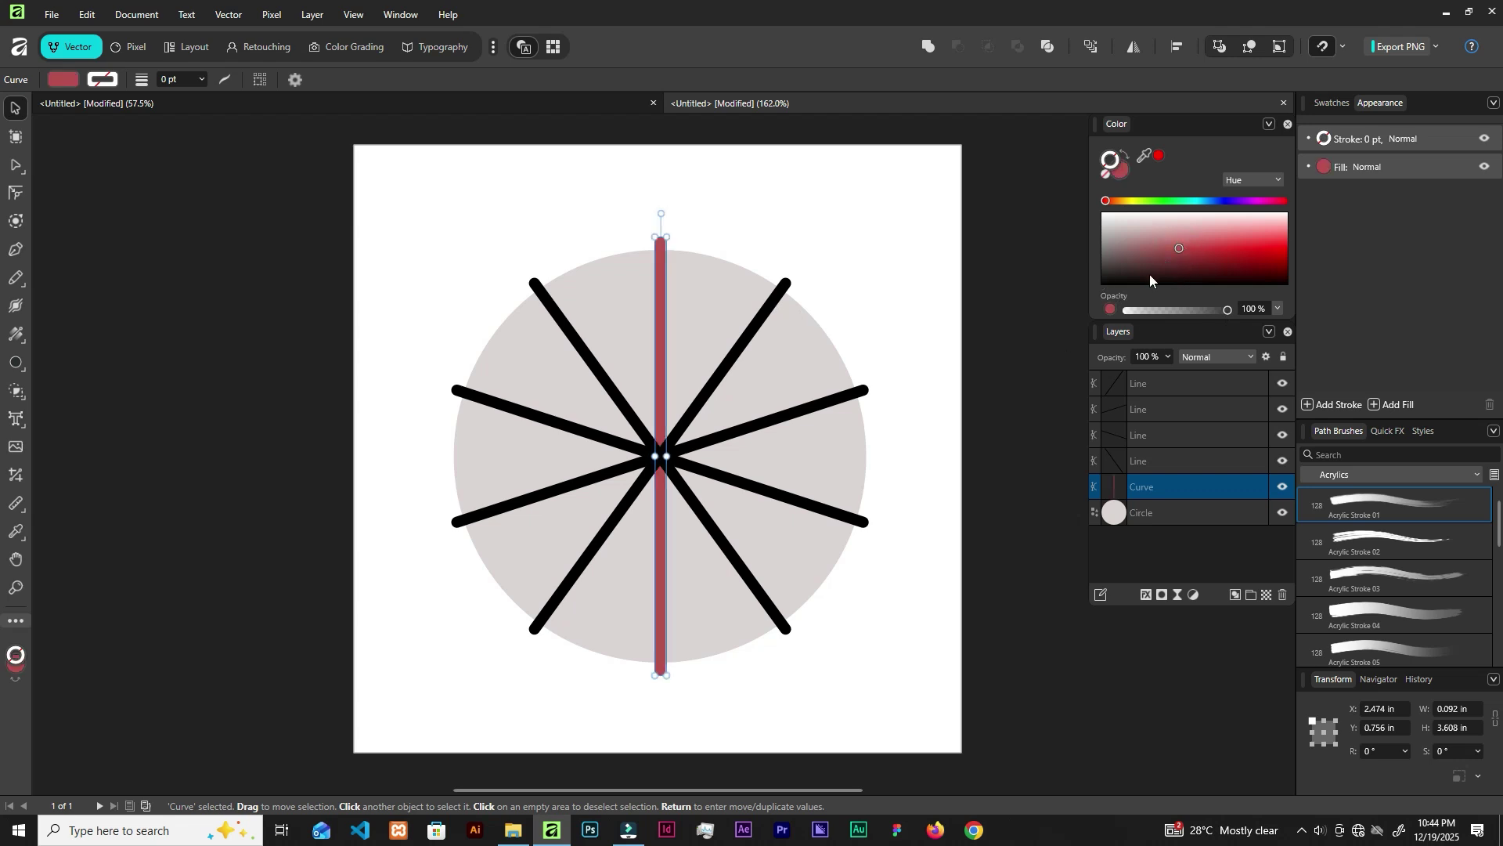
drag(1149, 274, 684, 332)
- Expand the strokes of the four remaining diagonal lines into filled shapes
click(767, 314)
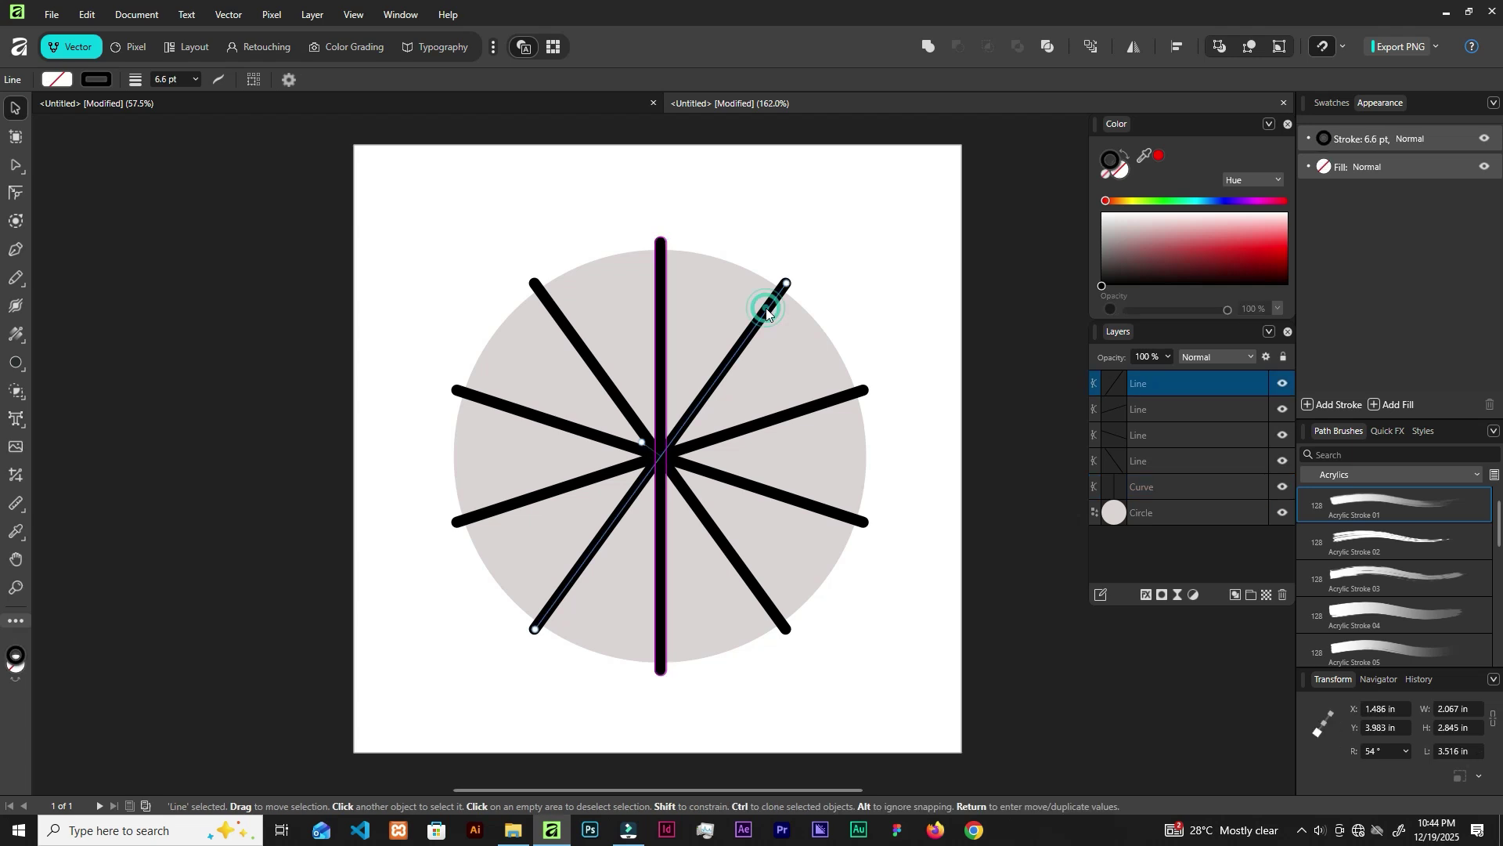
click(214, 15)
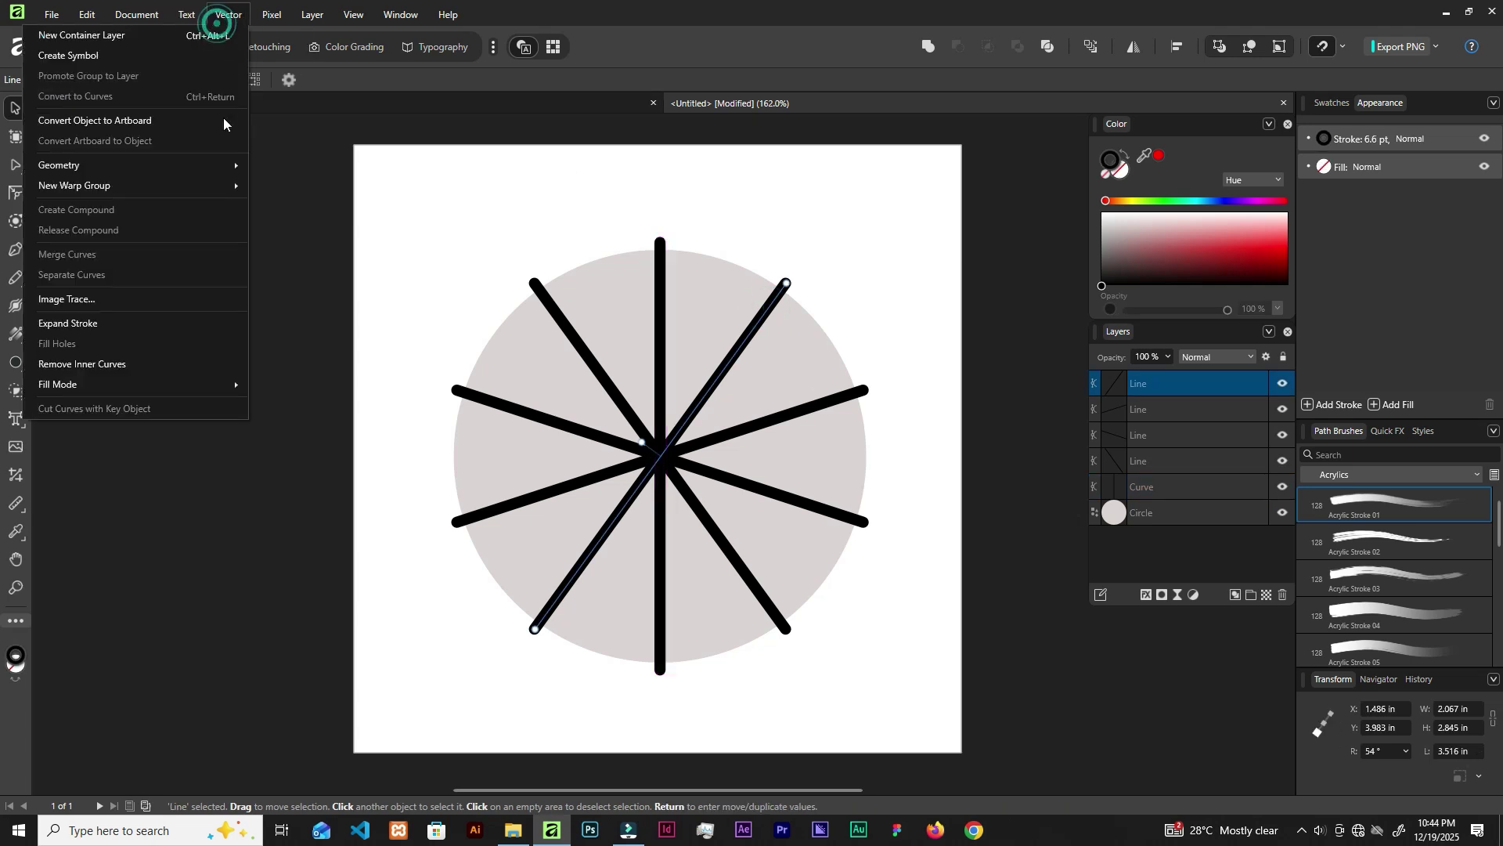
click(92, 326)
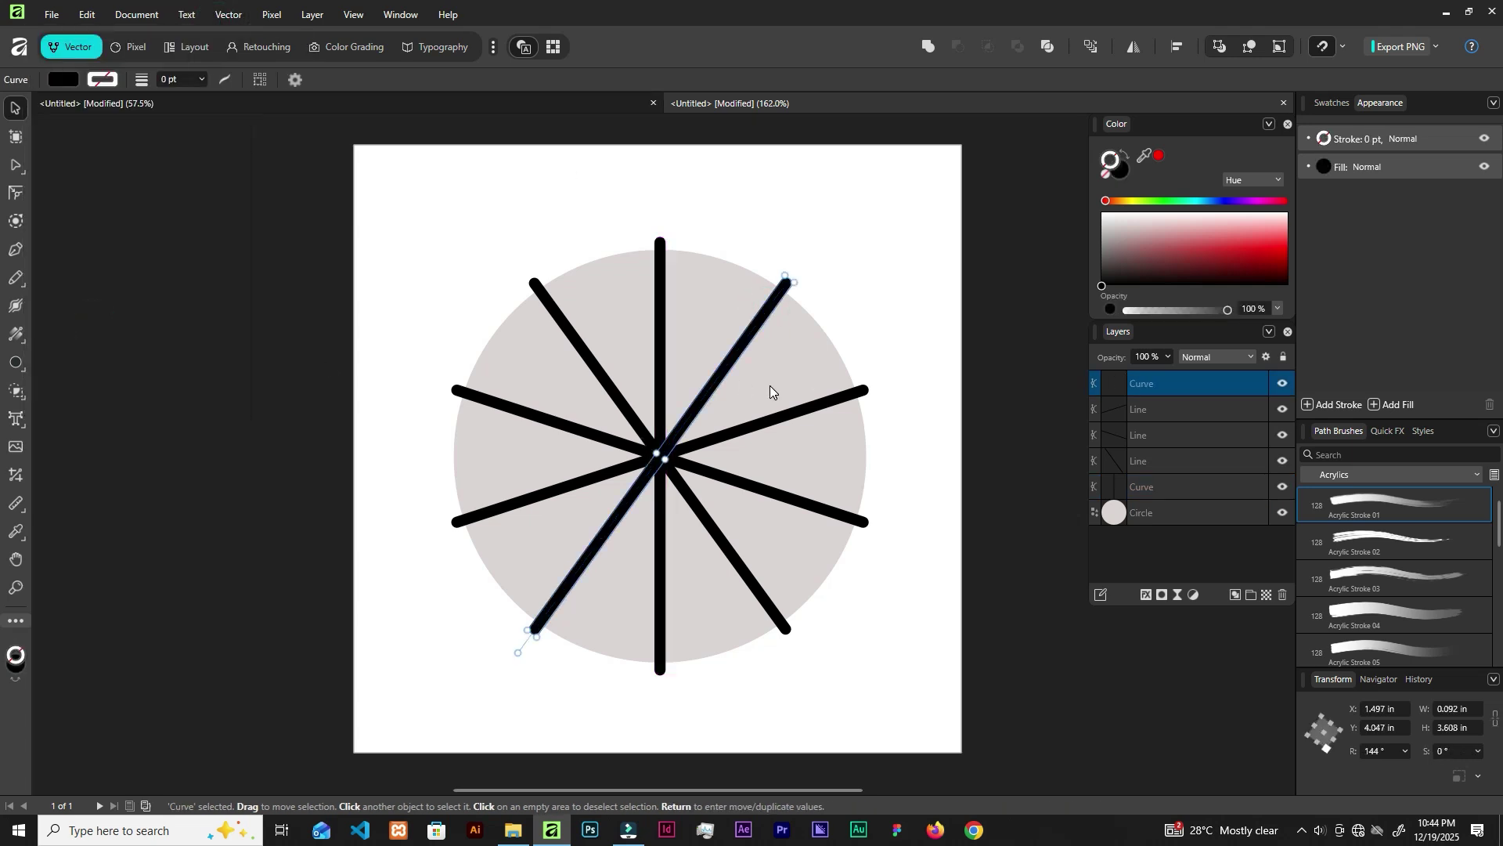
click(853, 397)
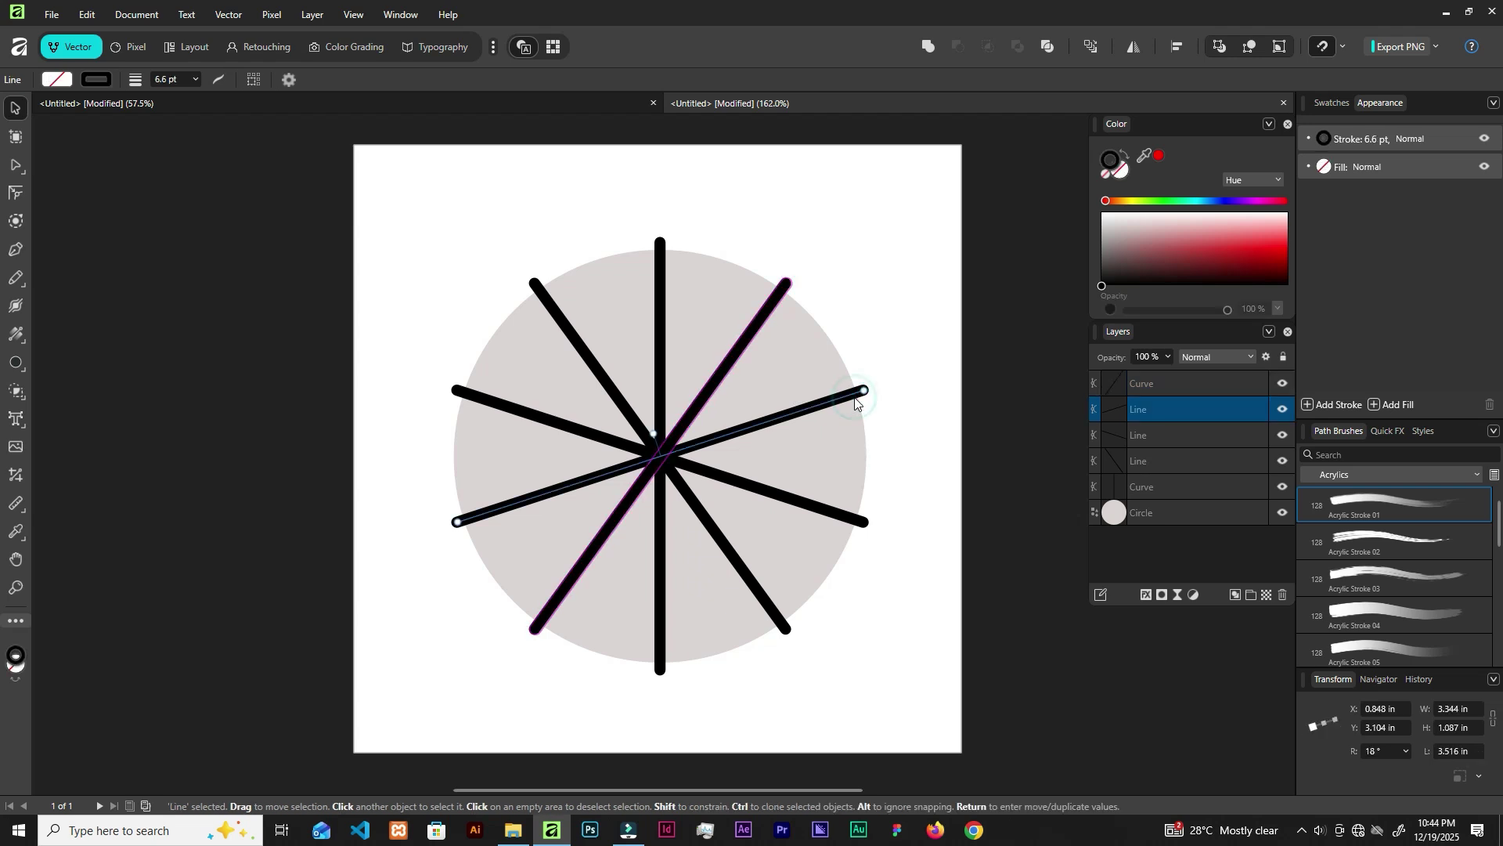
shift+click(846, 521)
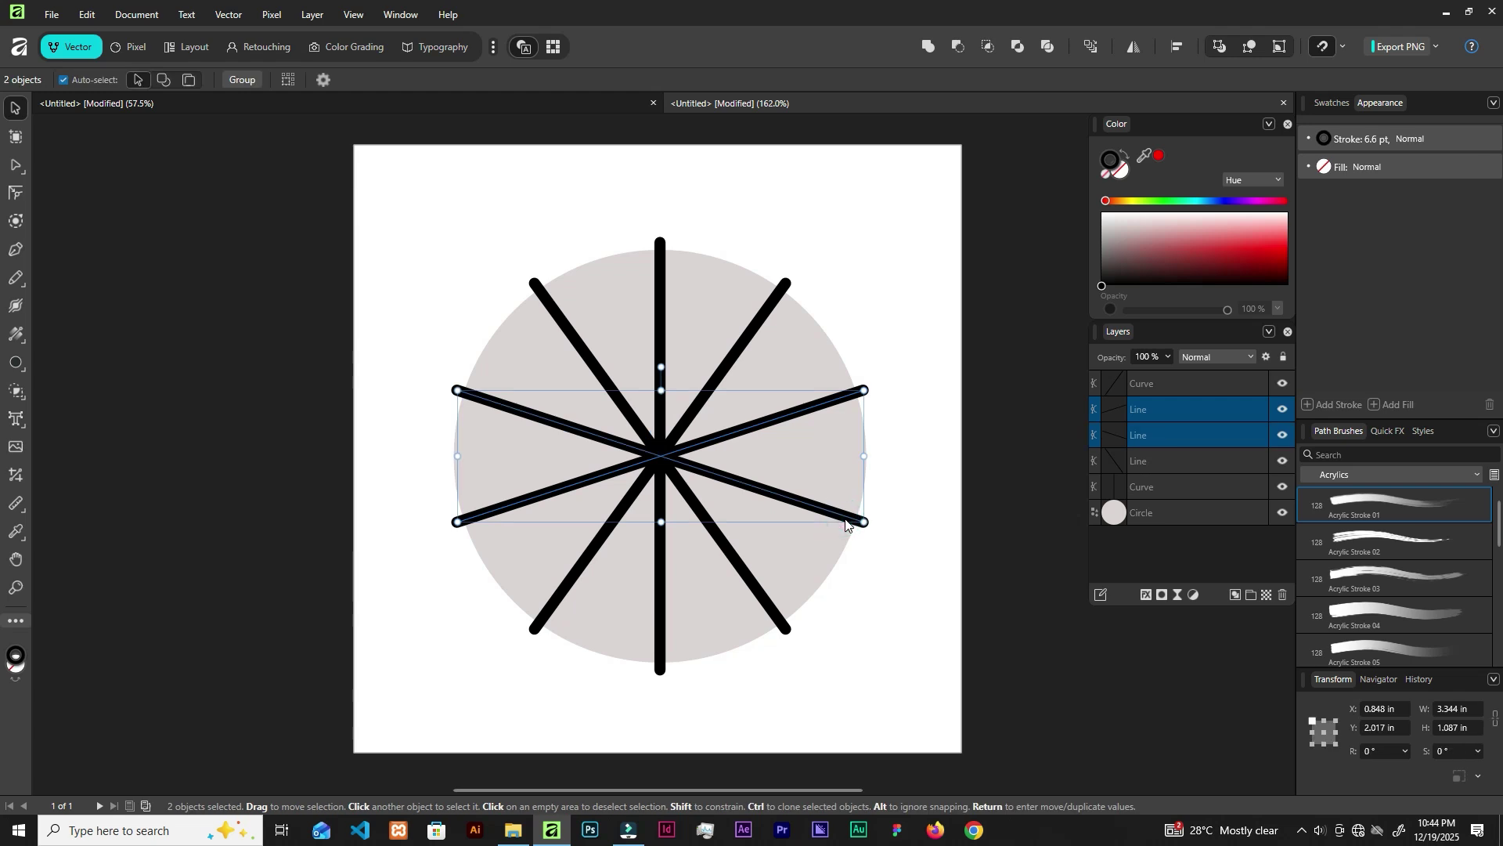
click(228, 16)
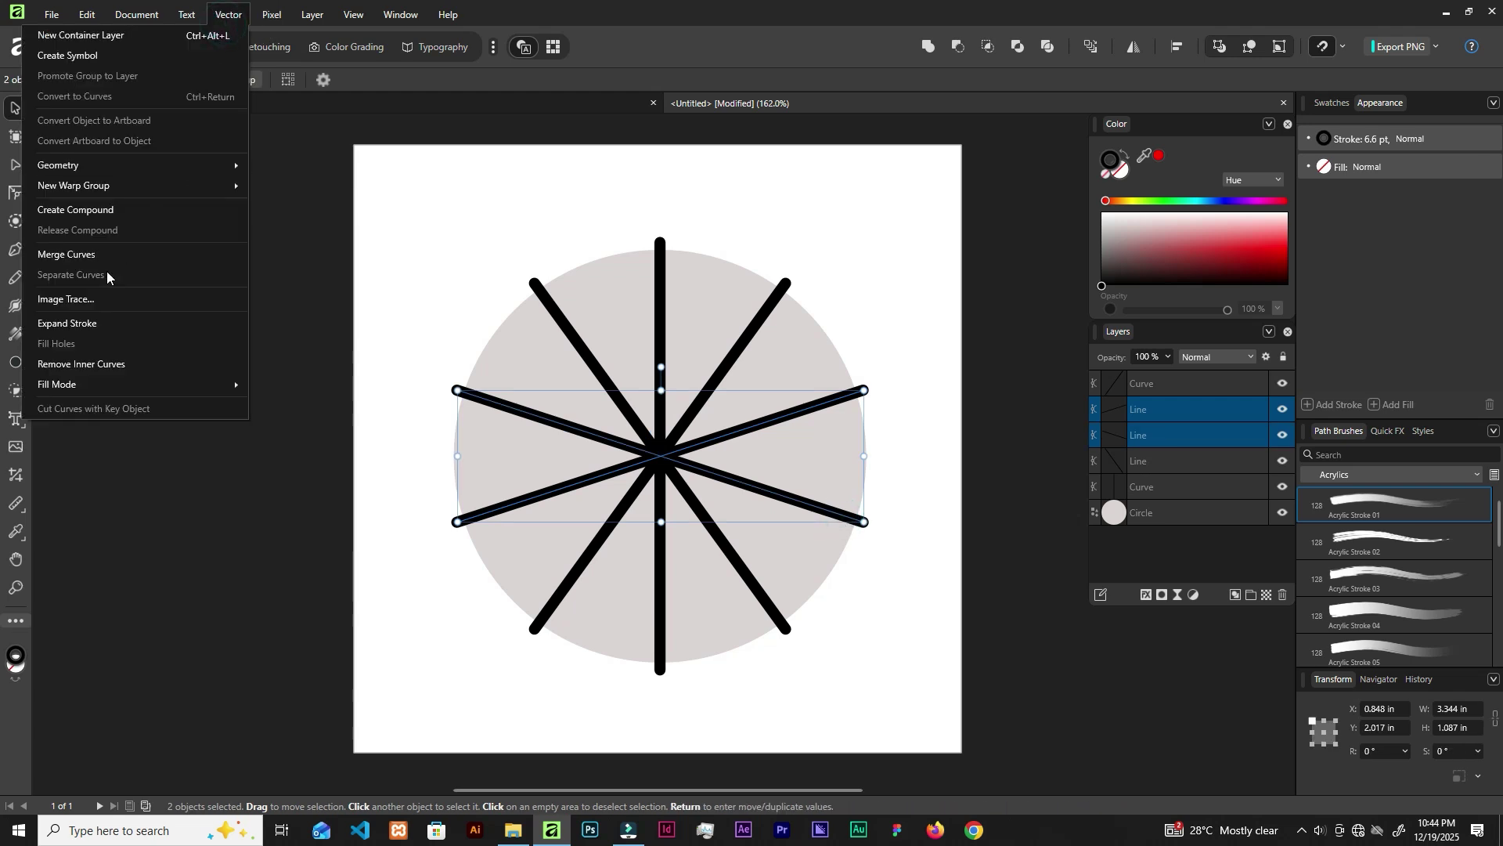
click(109, 322)
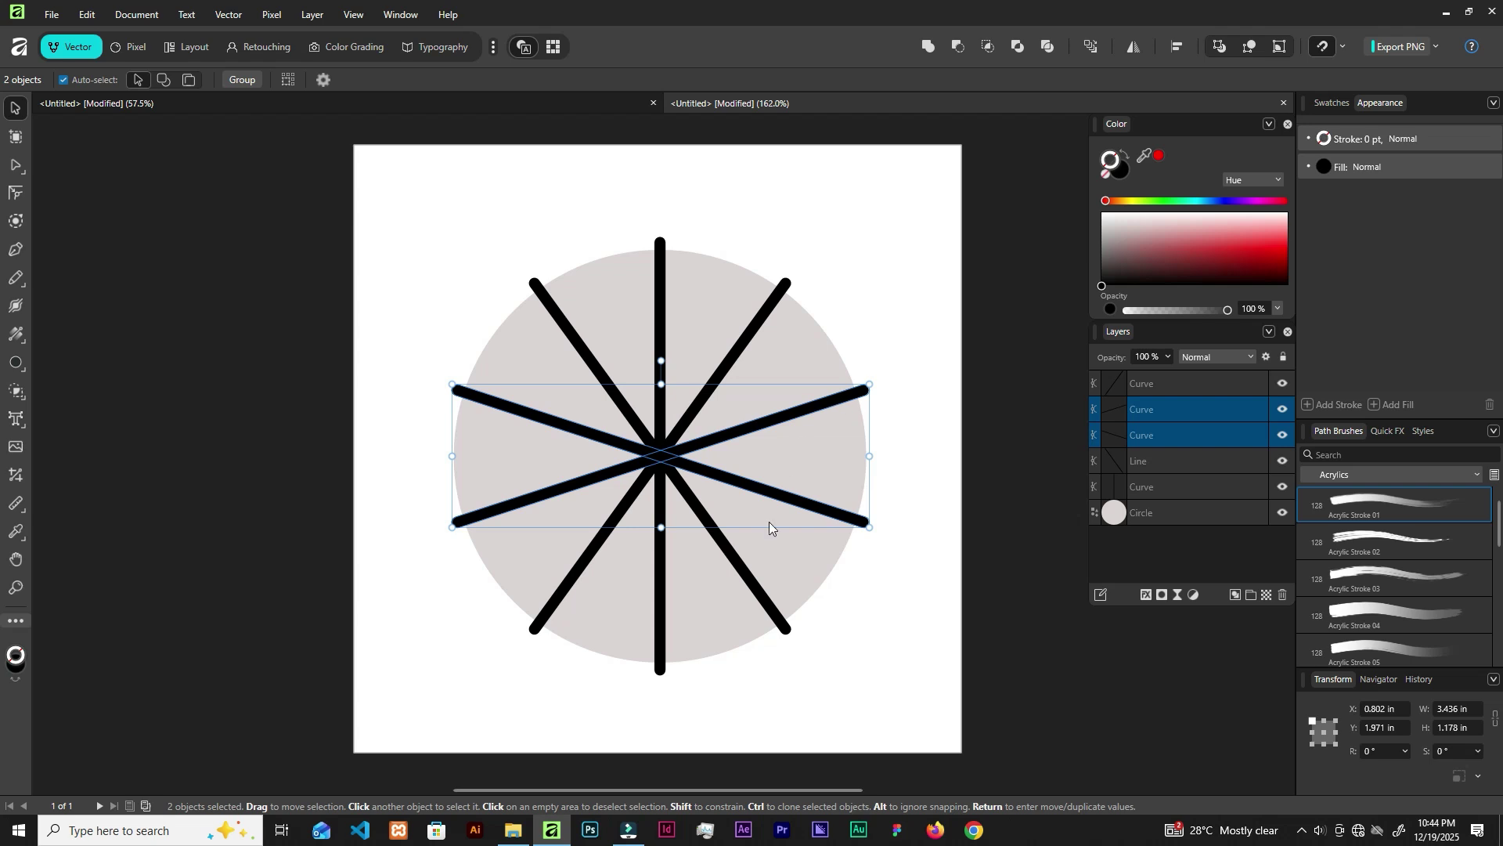
click(762, 594)
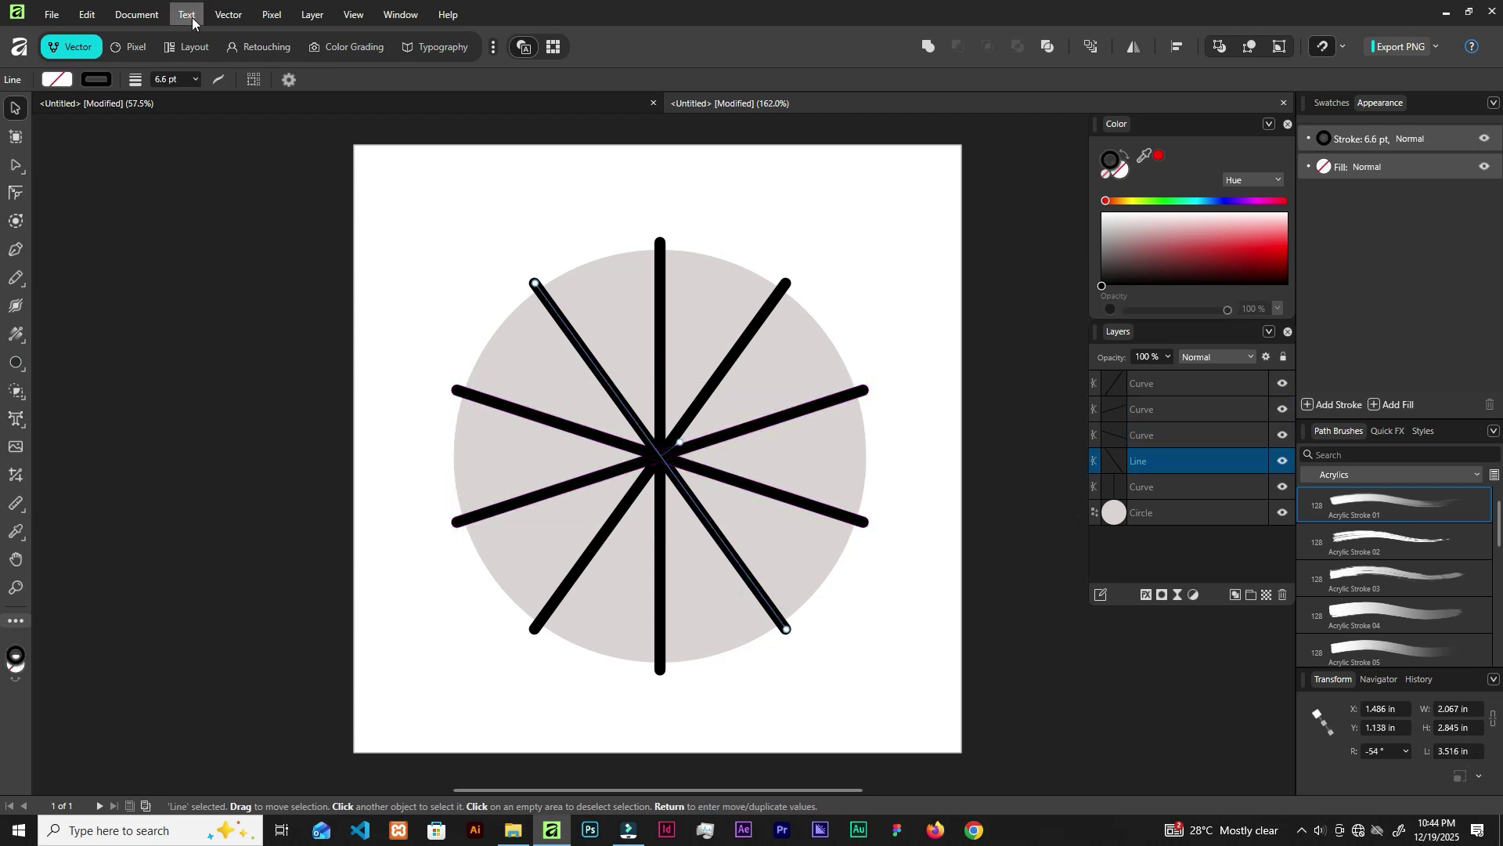
click(229, 14)
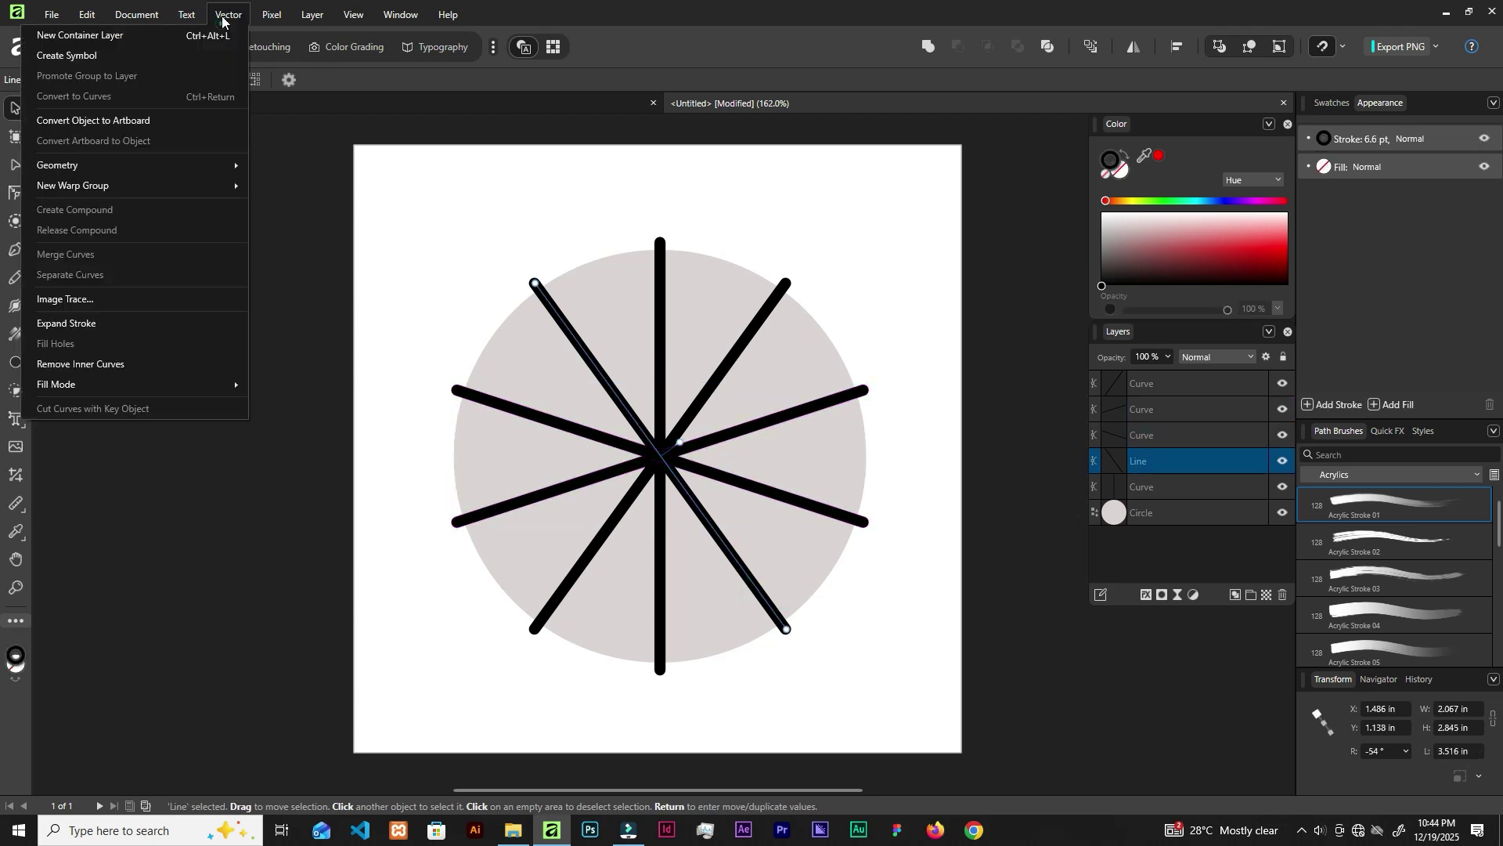
click(100, 321)
click(659, 591)
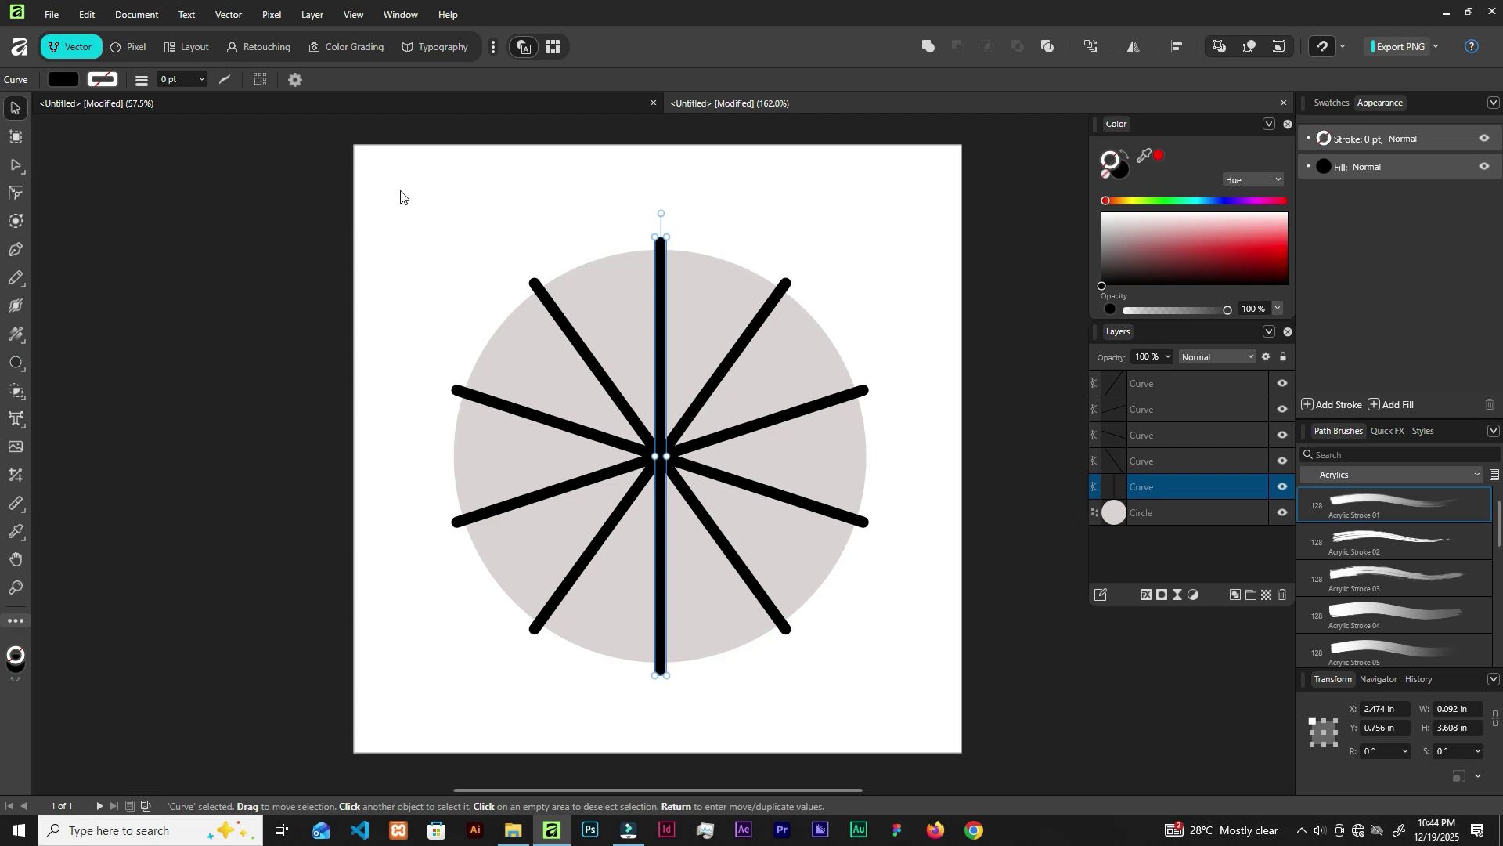
key(ctrl+a)
drag(839, 586, 895, 637)
key(ctrl+z)
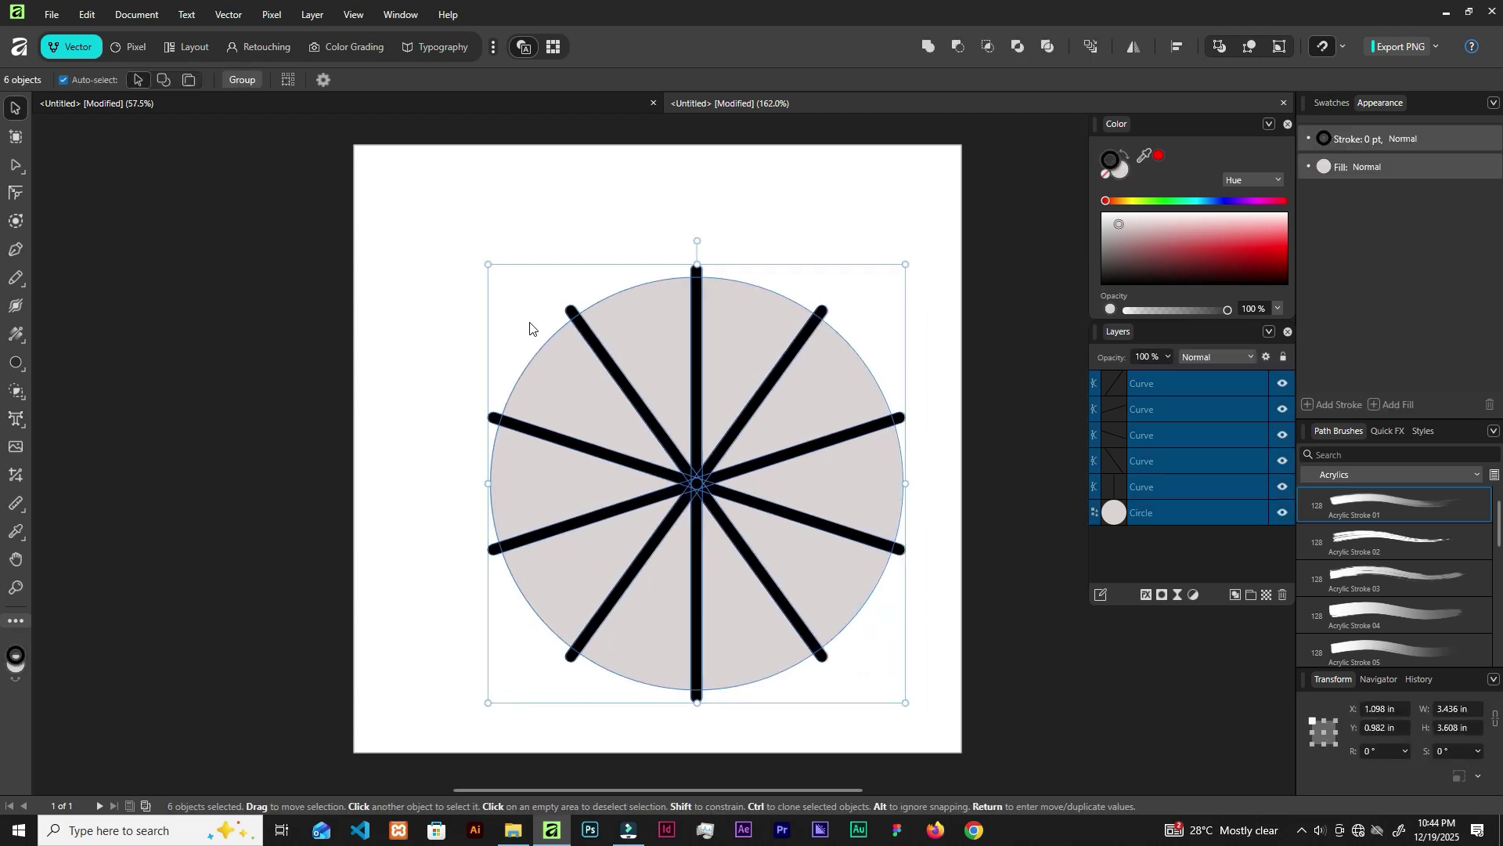
key(ctrl+z)
drag(398, 196, 901, 669)
click(882, 666)
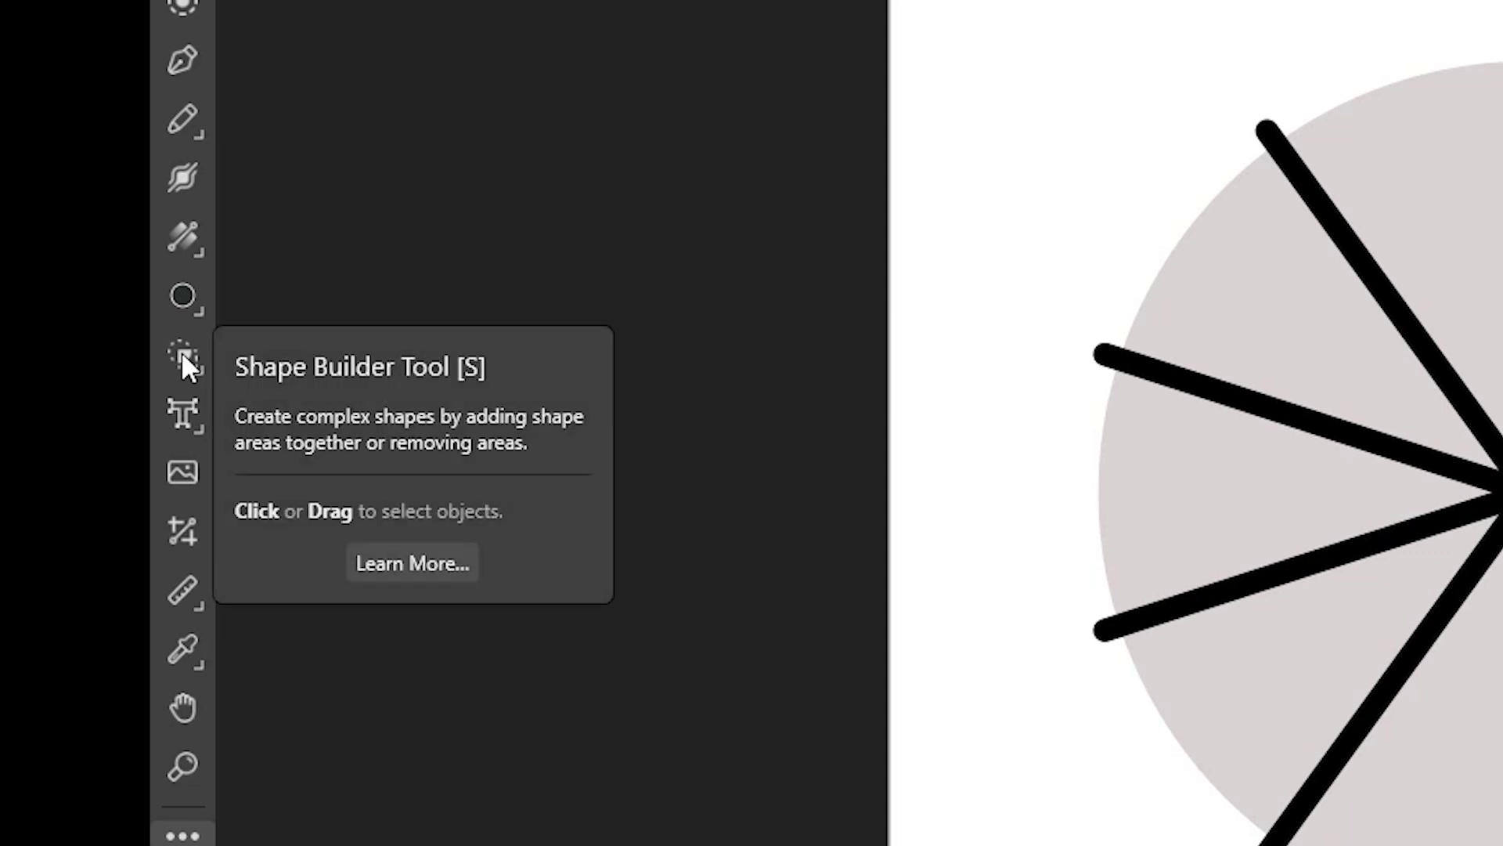
click(181, 354)
scroll(669, 437, up, 3)
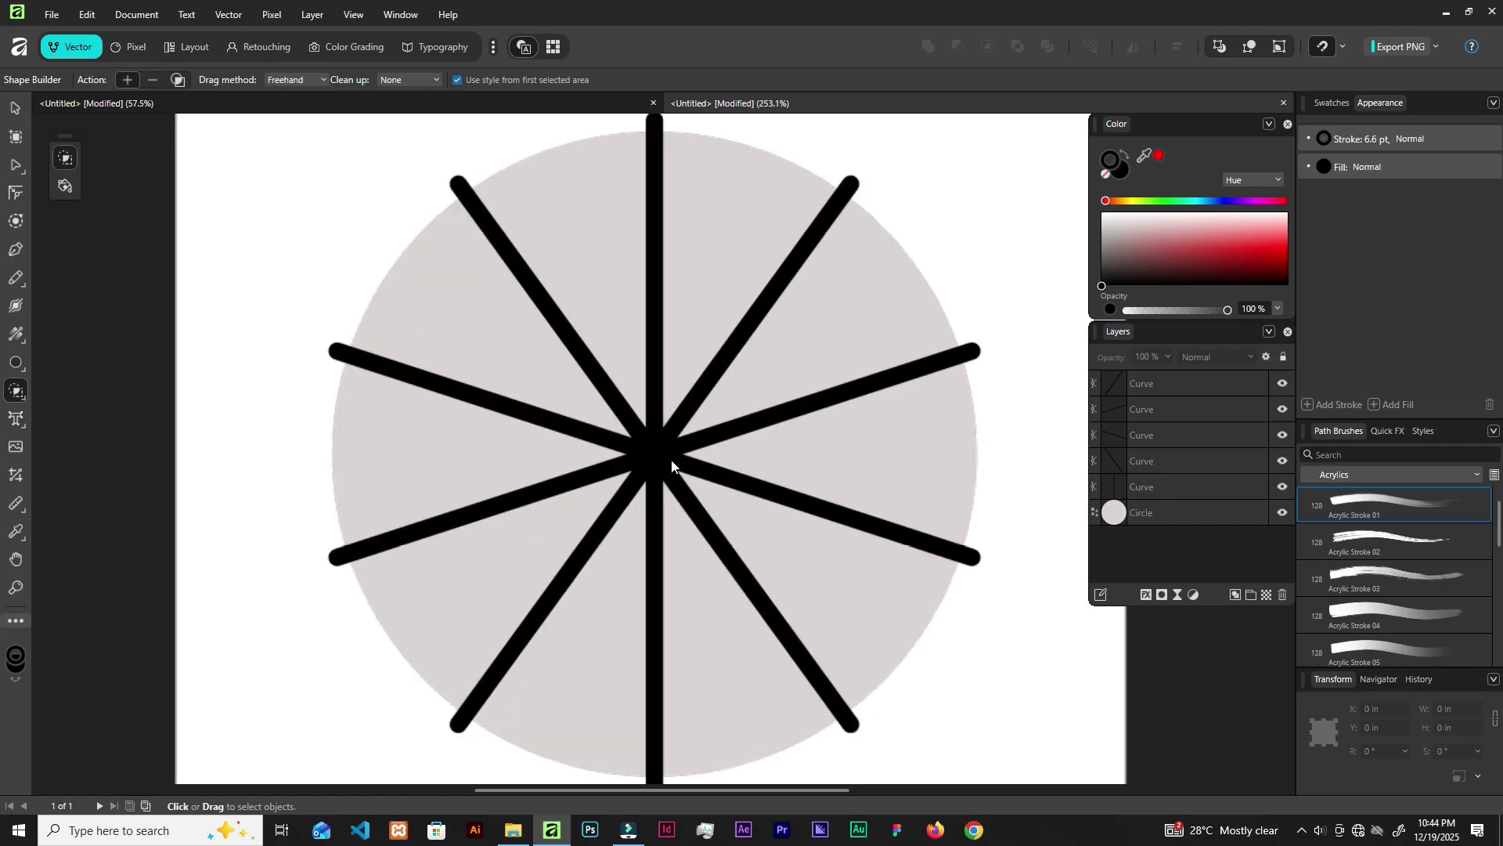
scroll(671, 354, down, 1)
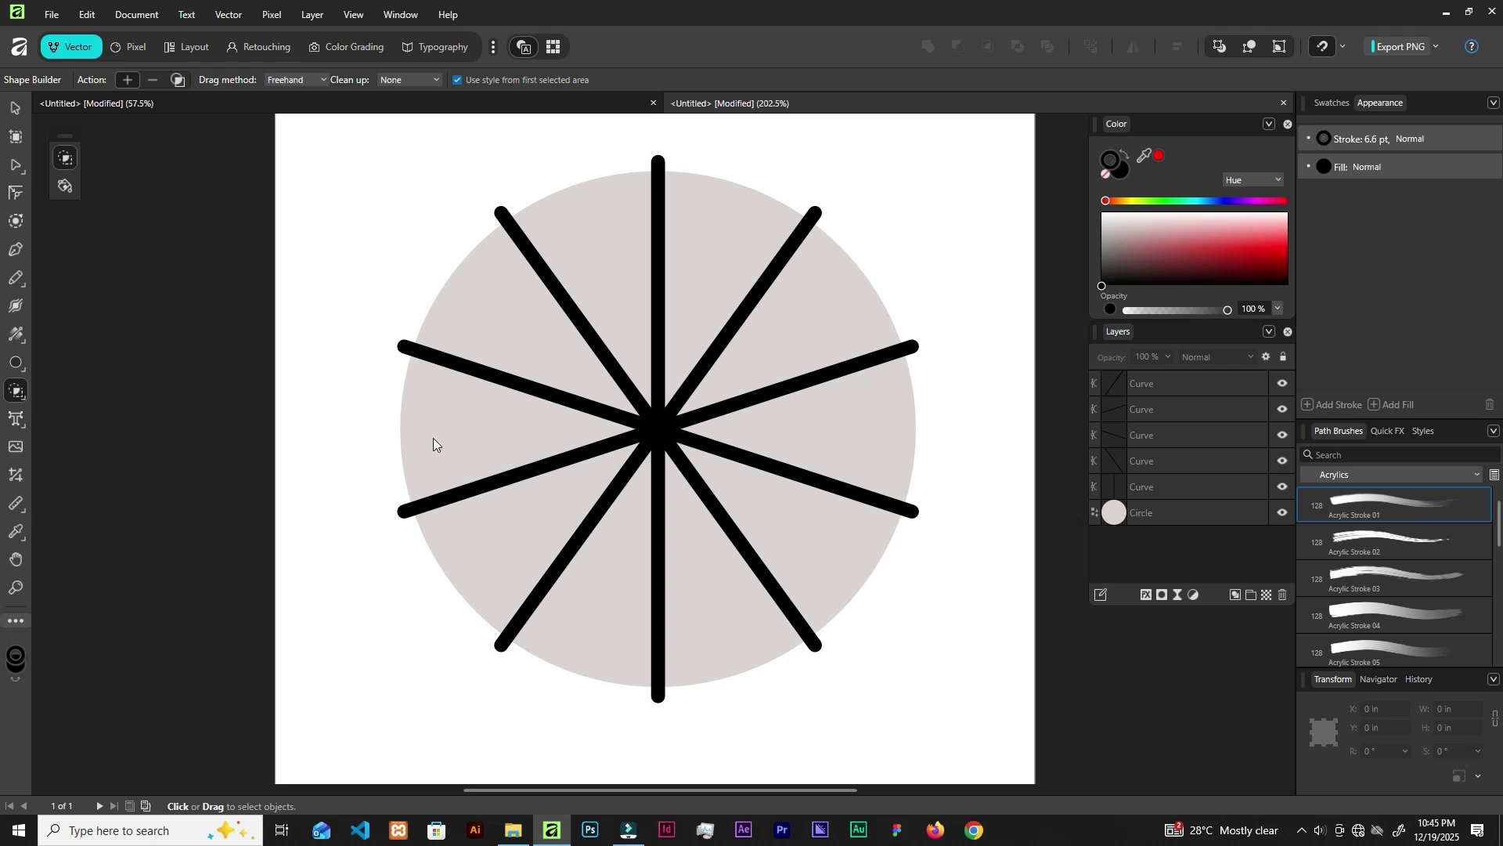
- Select the circle and all five line shapes and, with the Shape Builder deleting areas, remove the shallow lower-left spoke from the circle
click(15, 108)
drag(339, 146, 957, 690)
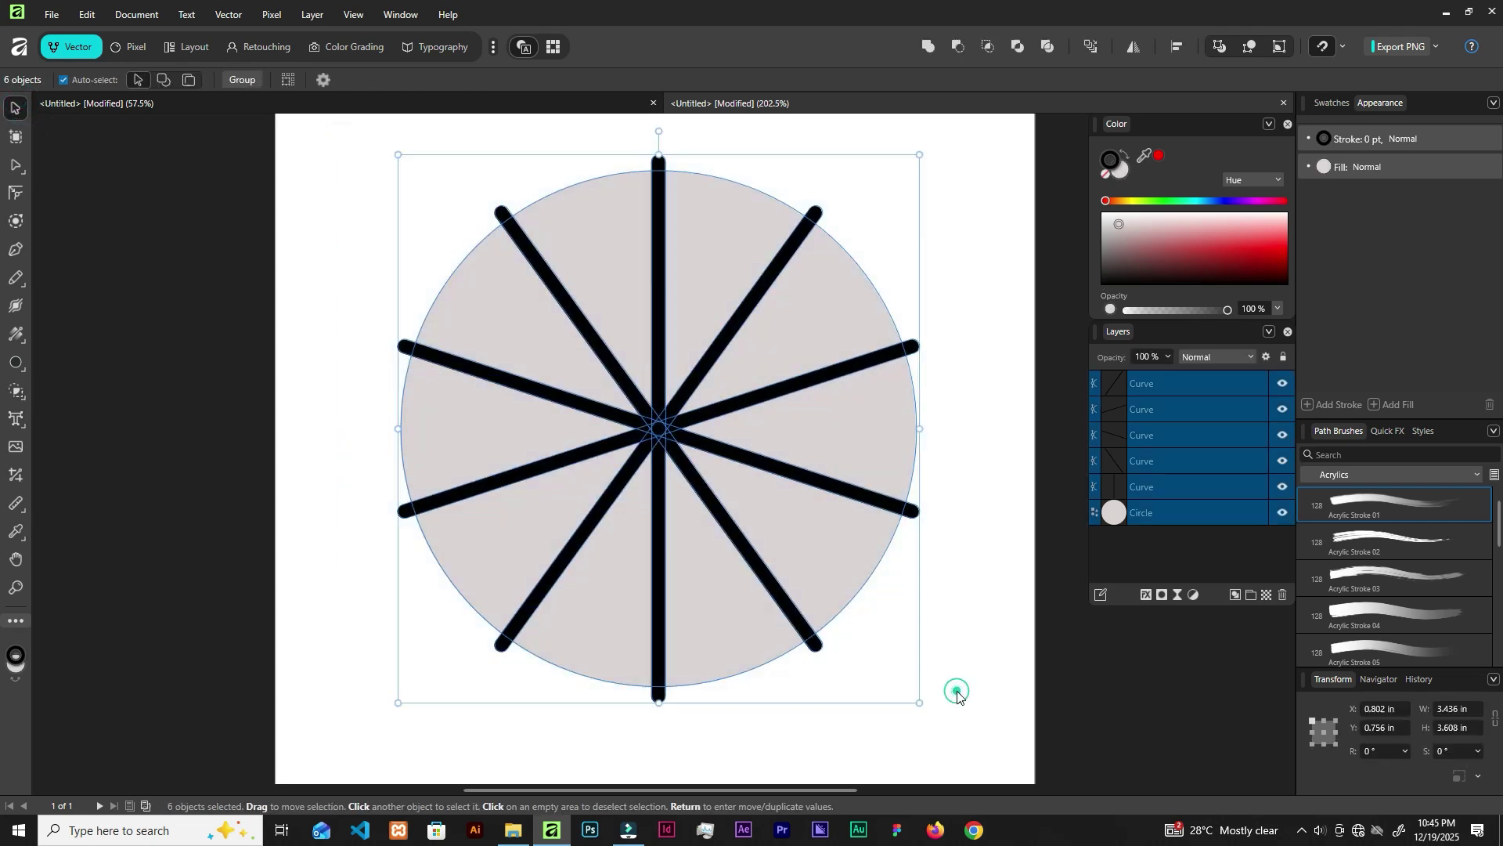
click(260, 402)
drag(368, 145, 929, 717)
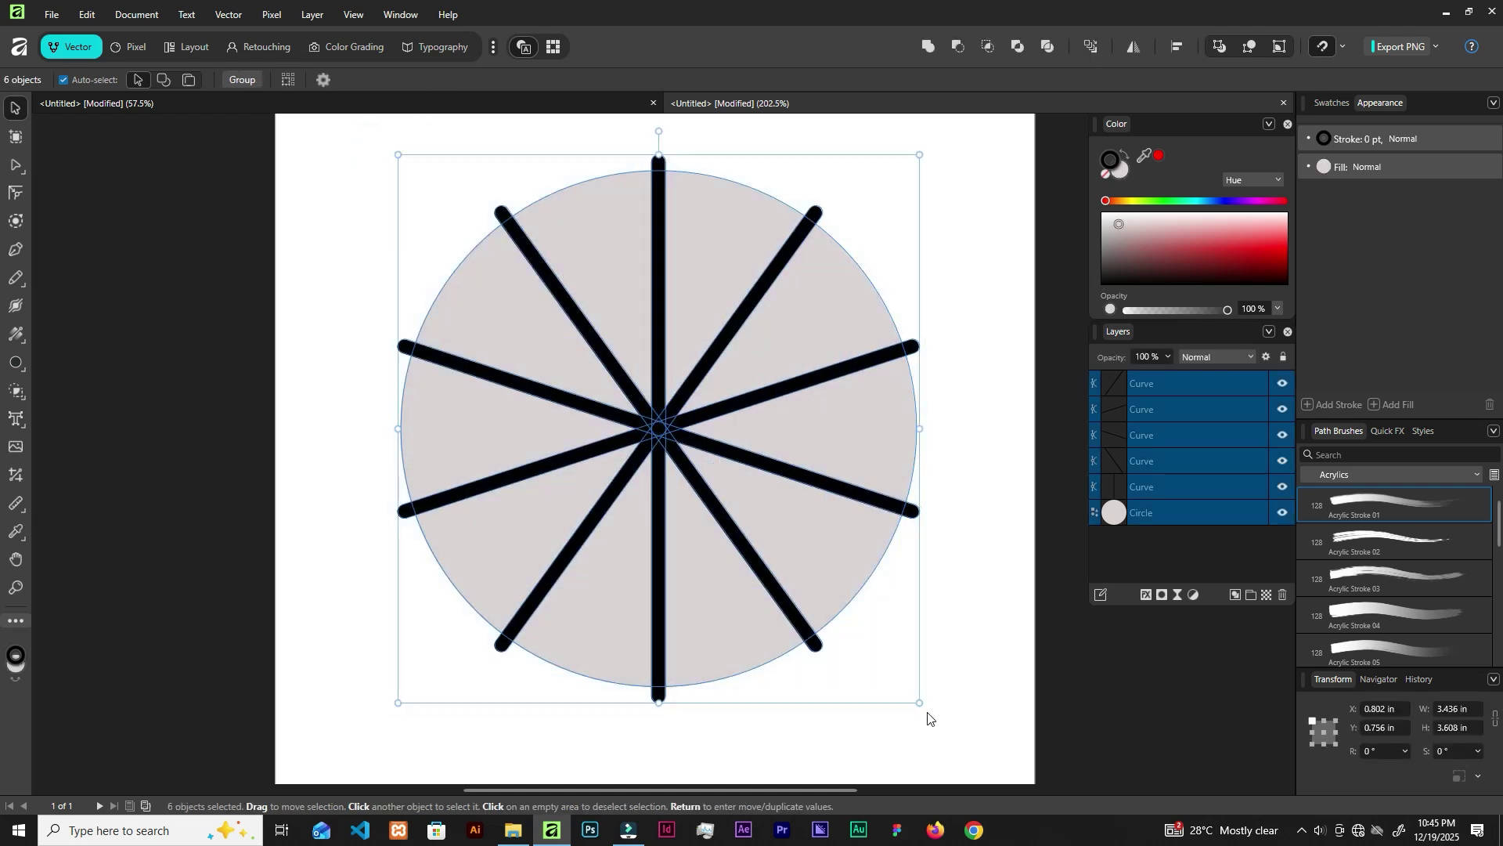
click(16, 396)
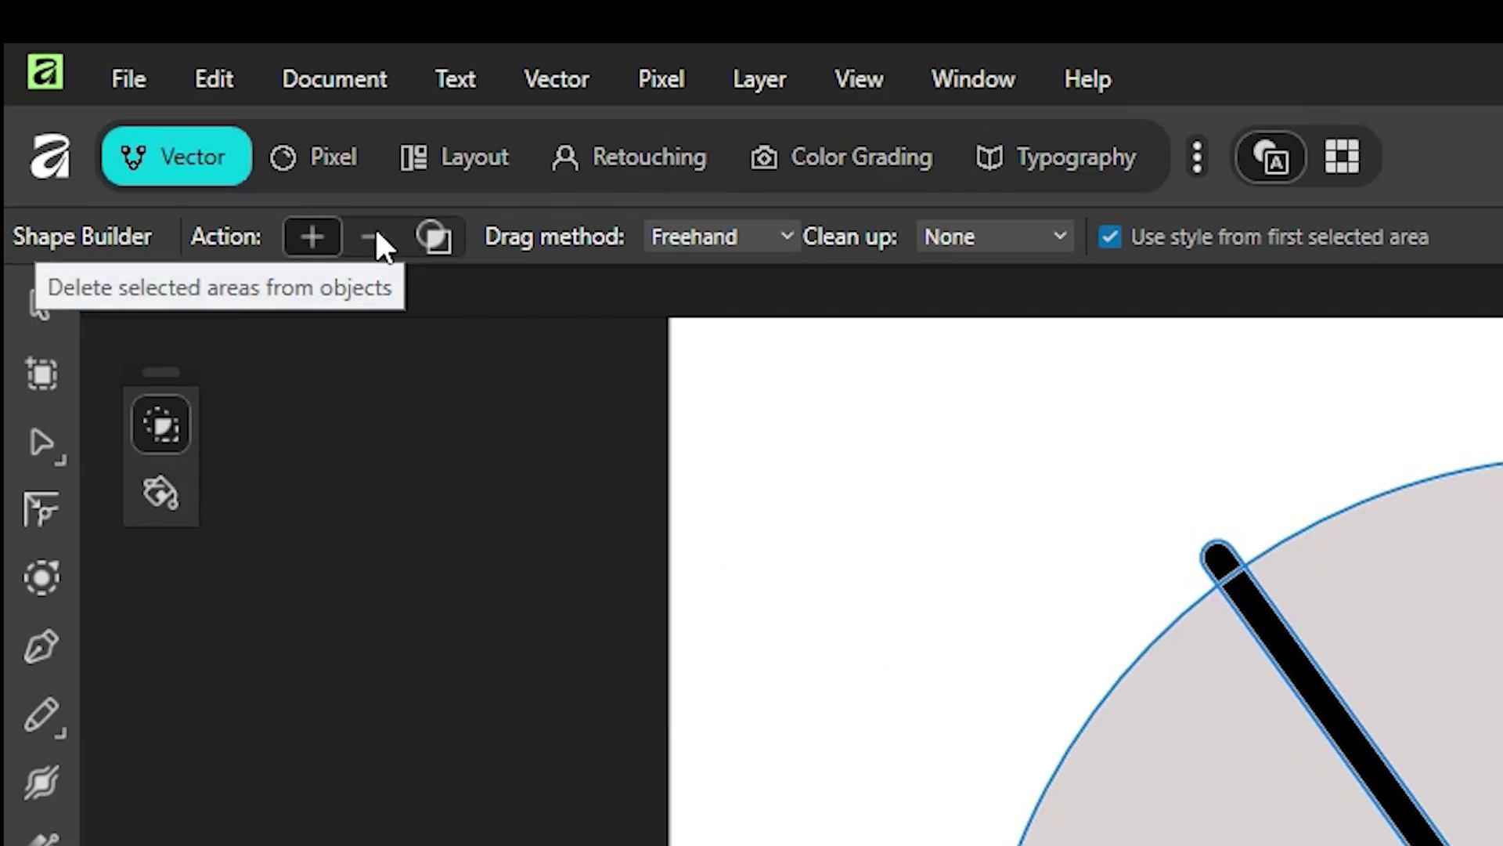
click(375, 236)
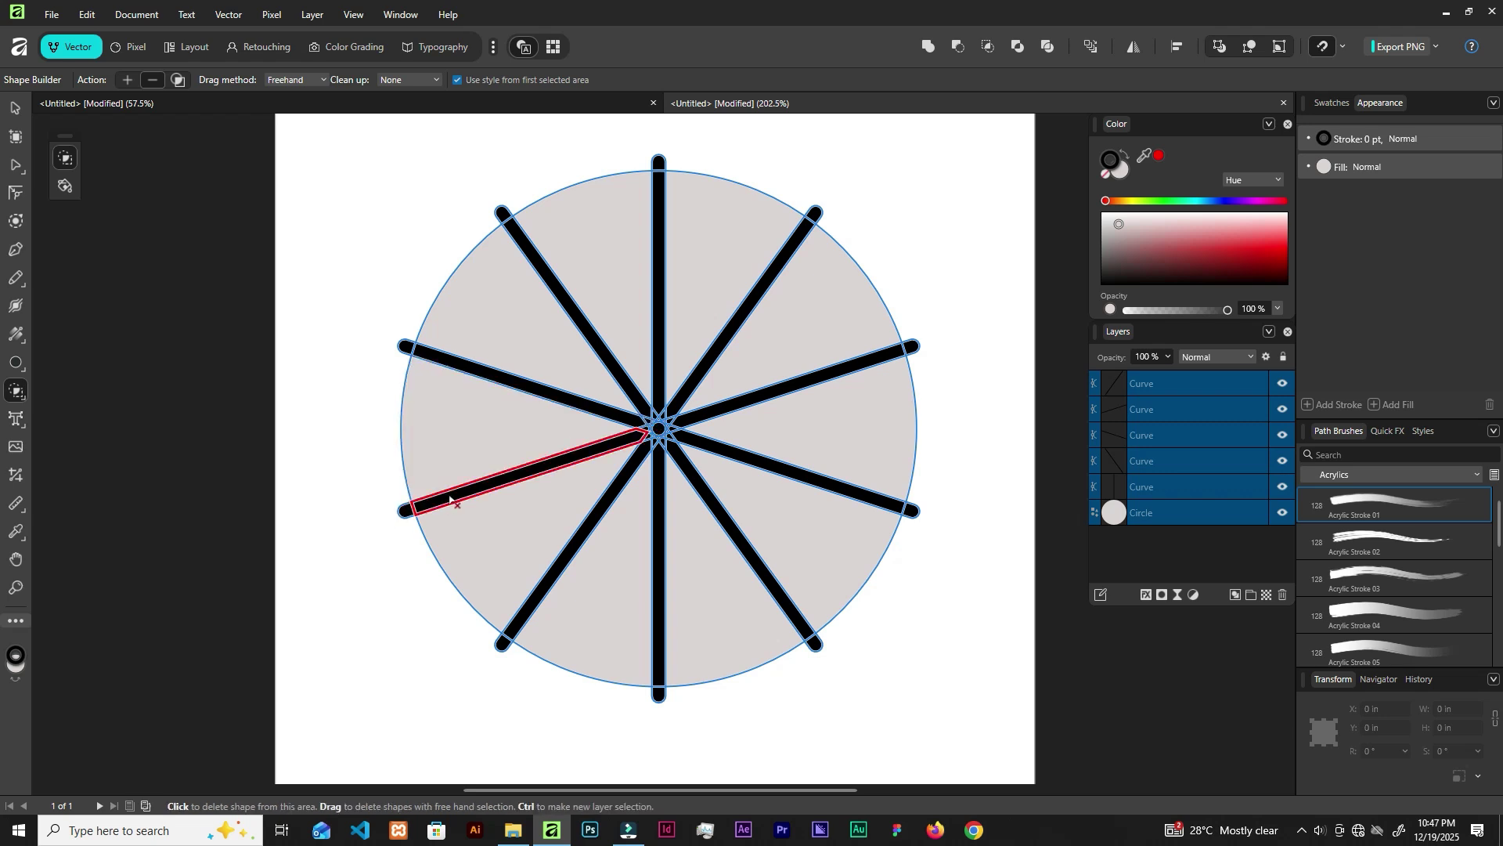
click(406, 510)
mouse_move(936, 339)
mouse_down()
mouse_move(886, 383)
mouse_move(911, 373)
mouse_up()
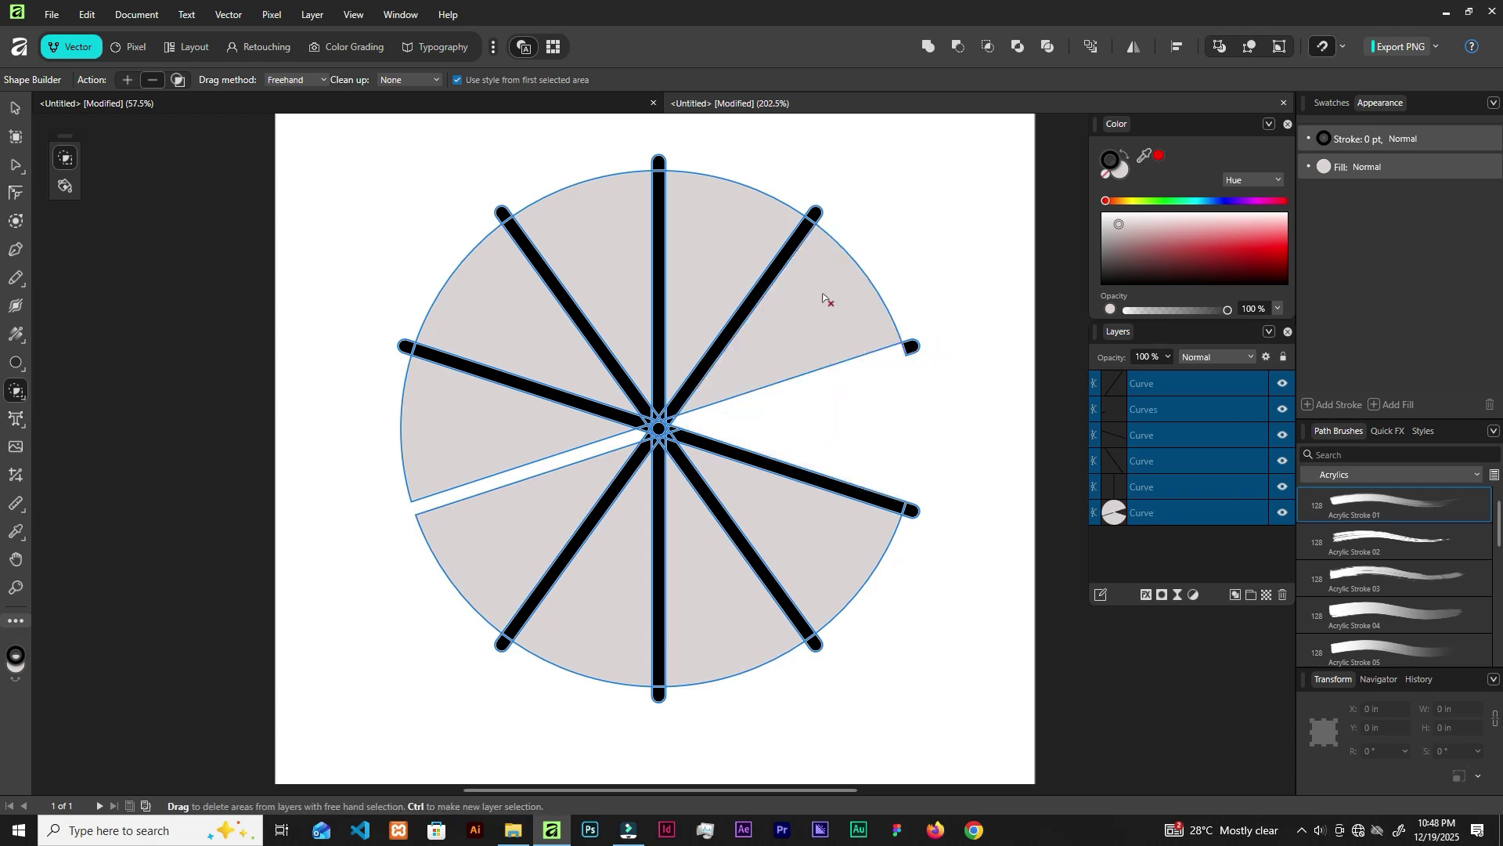
key(ctrl)
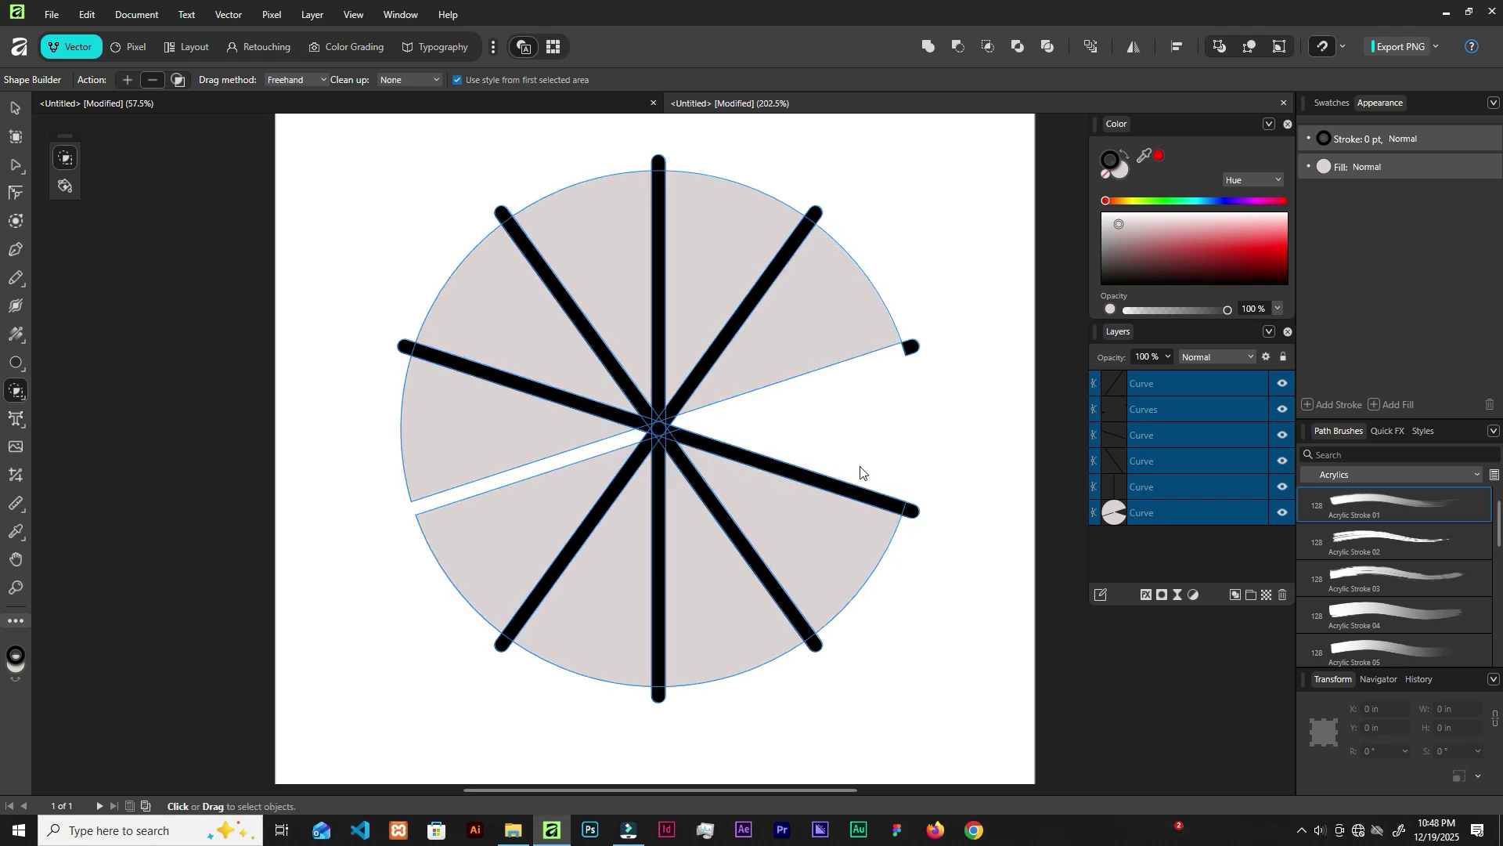
key(ctrl+z)
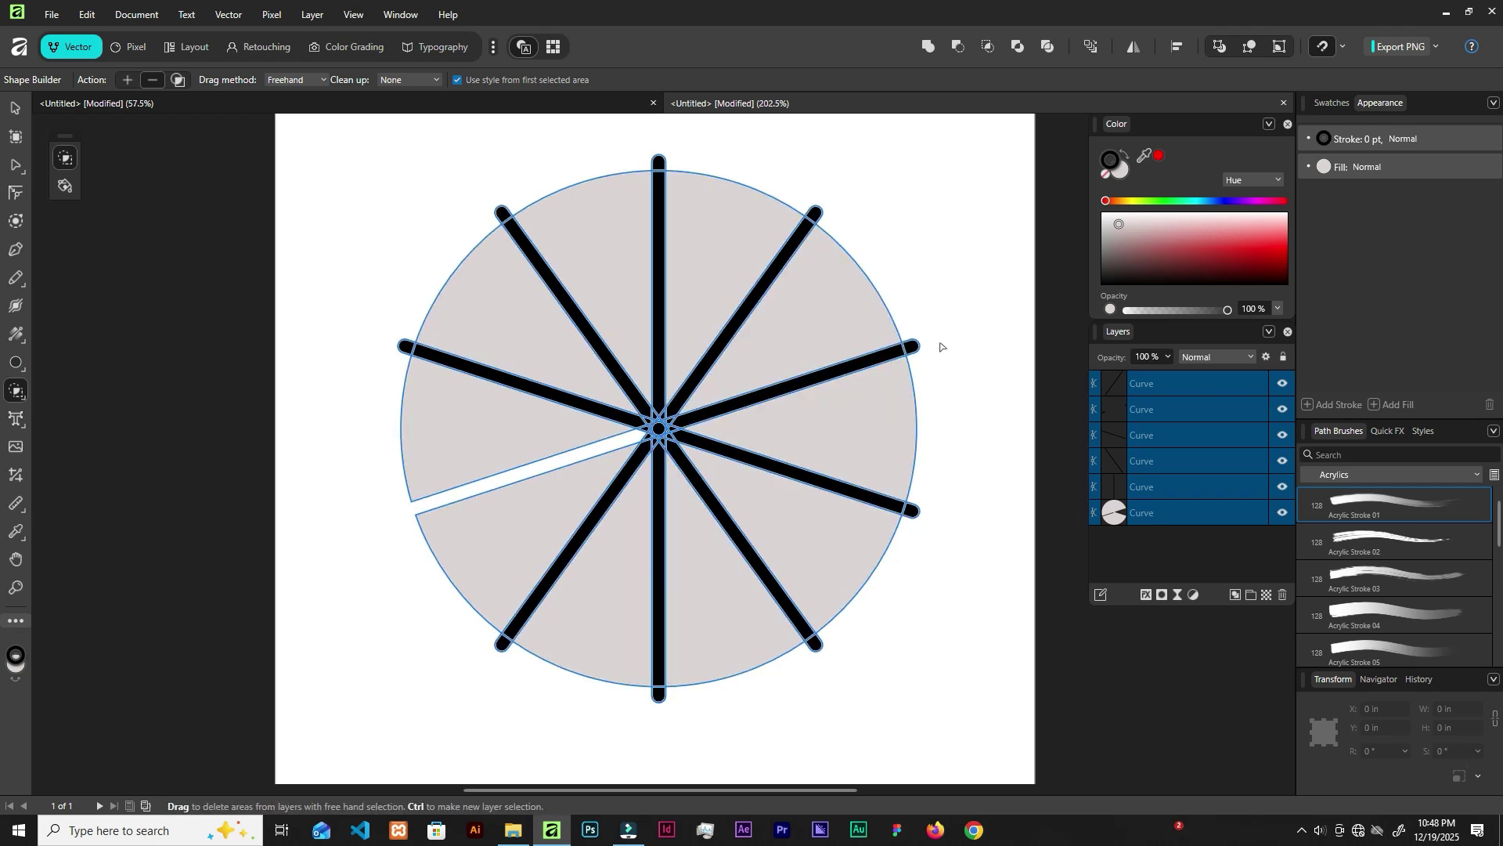
- Delete the two shallow spokes on the circle's right side and the three spokes across its lower half with the Shape Builder
drag(935, 343, 912, 349)
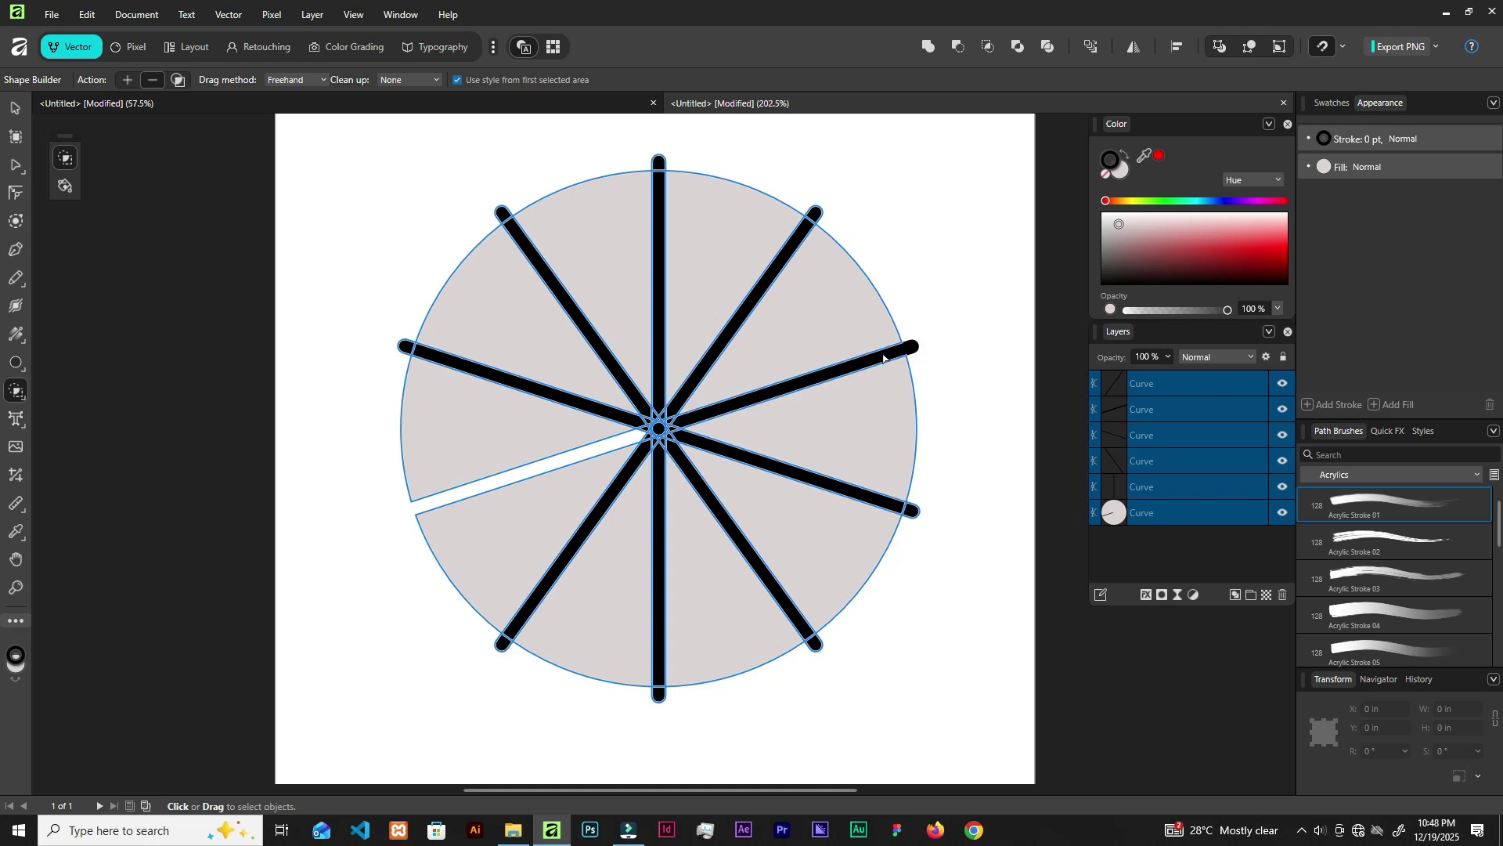
alt+click(914, 507)
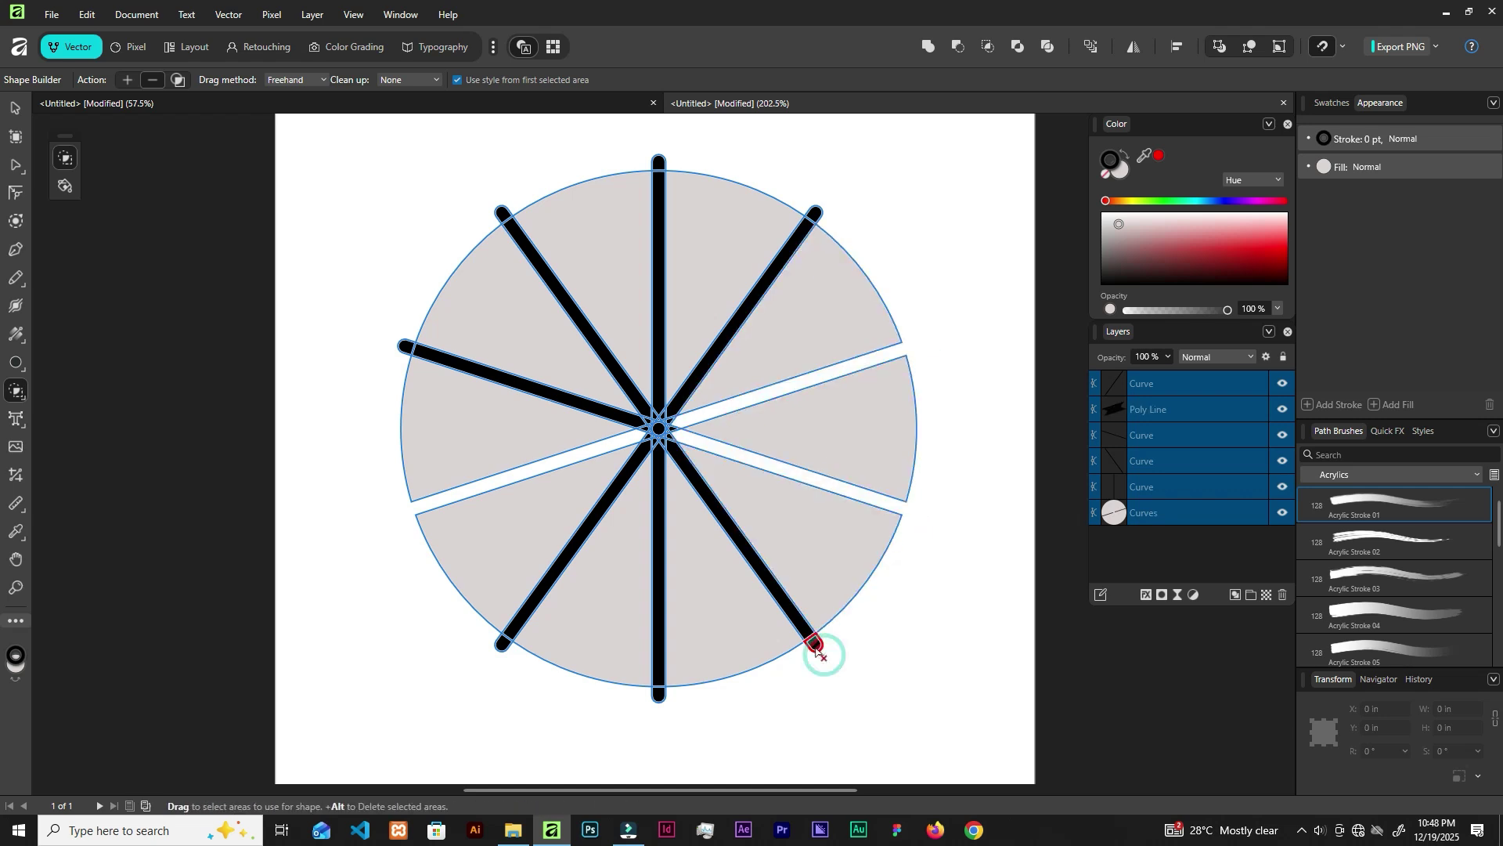
alt+click(789, 607)
alt+click(660, 689)
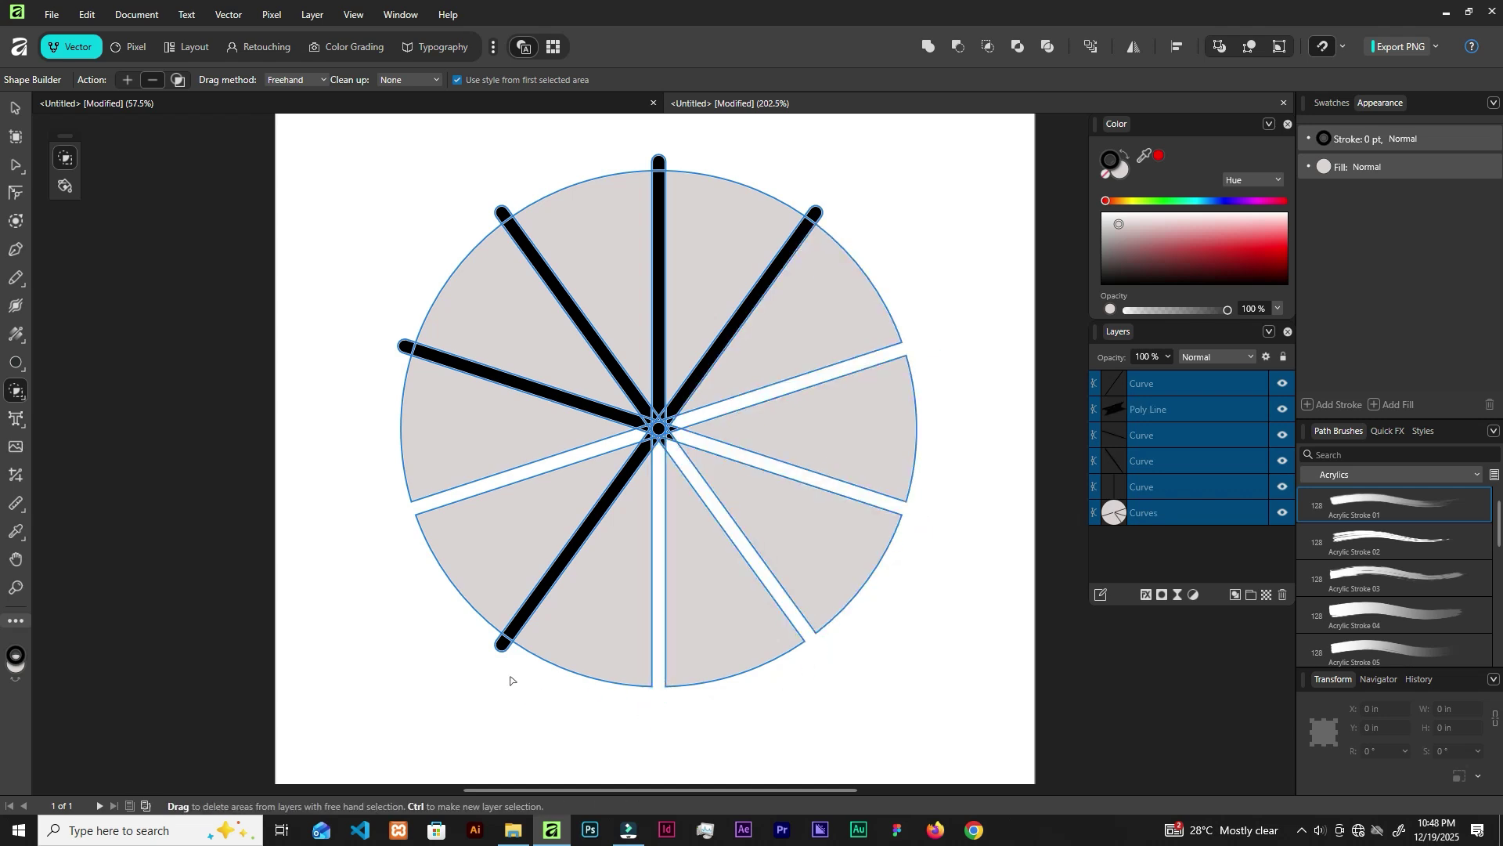
alt+click(495, 656)
- Delete the four remaining spokes across the circle's upper half, including their protruding ends, with the Shape Builder
scroll(637, 157, up, 2)
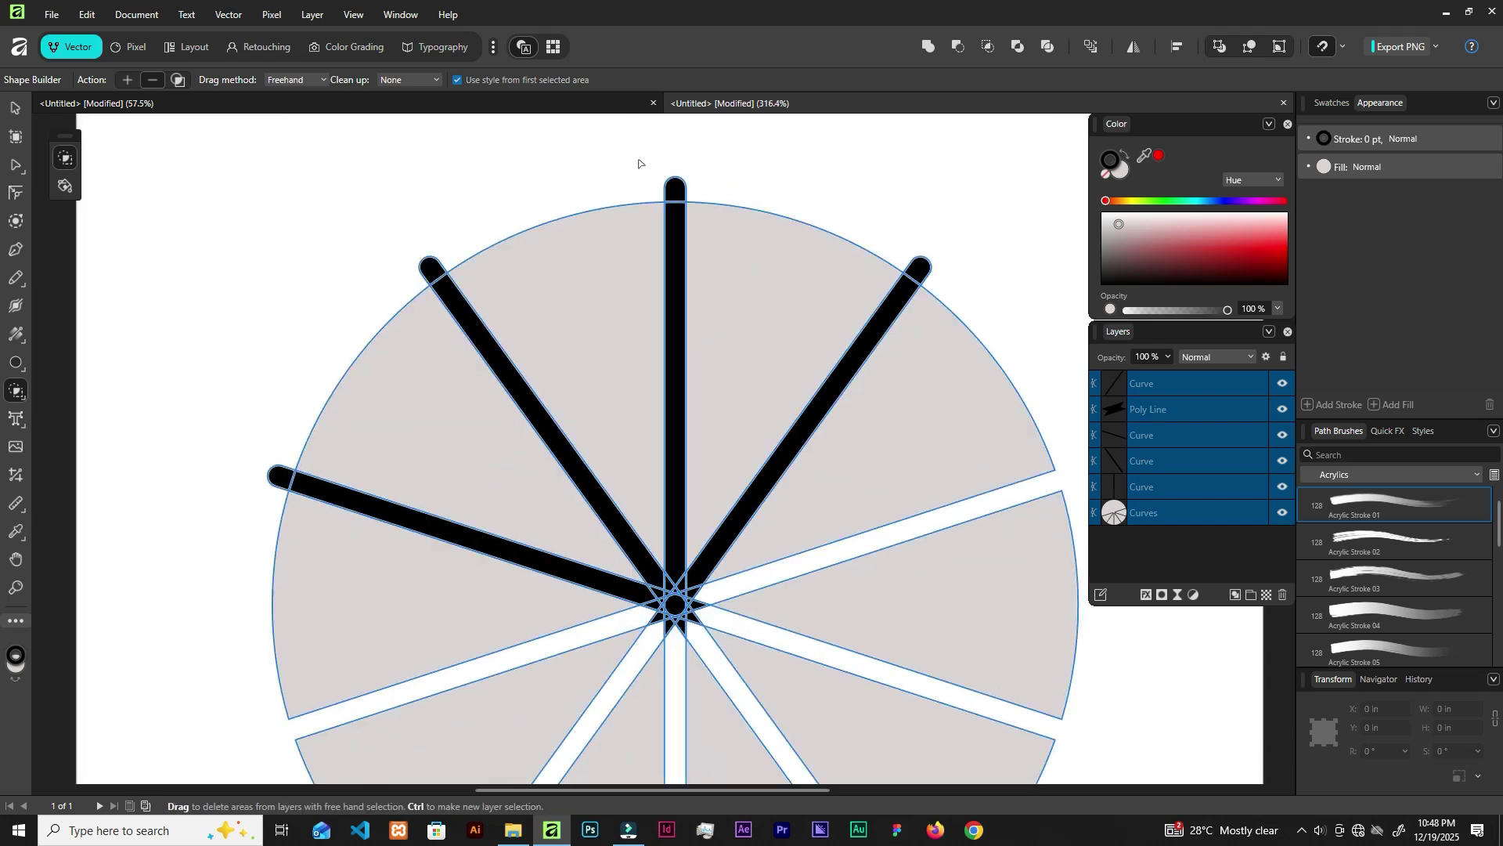
alt+click(920, 269)
alt+click(675, 188)
alt+click(426, 266)
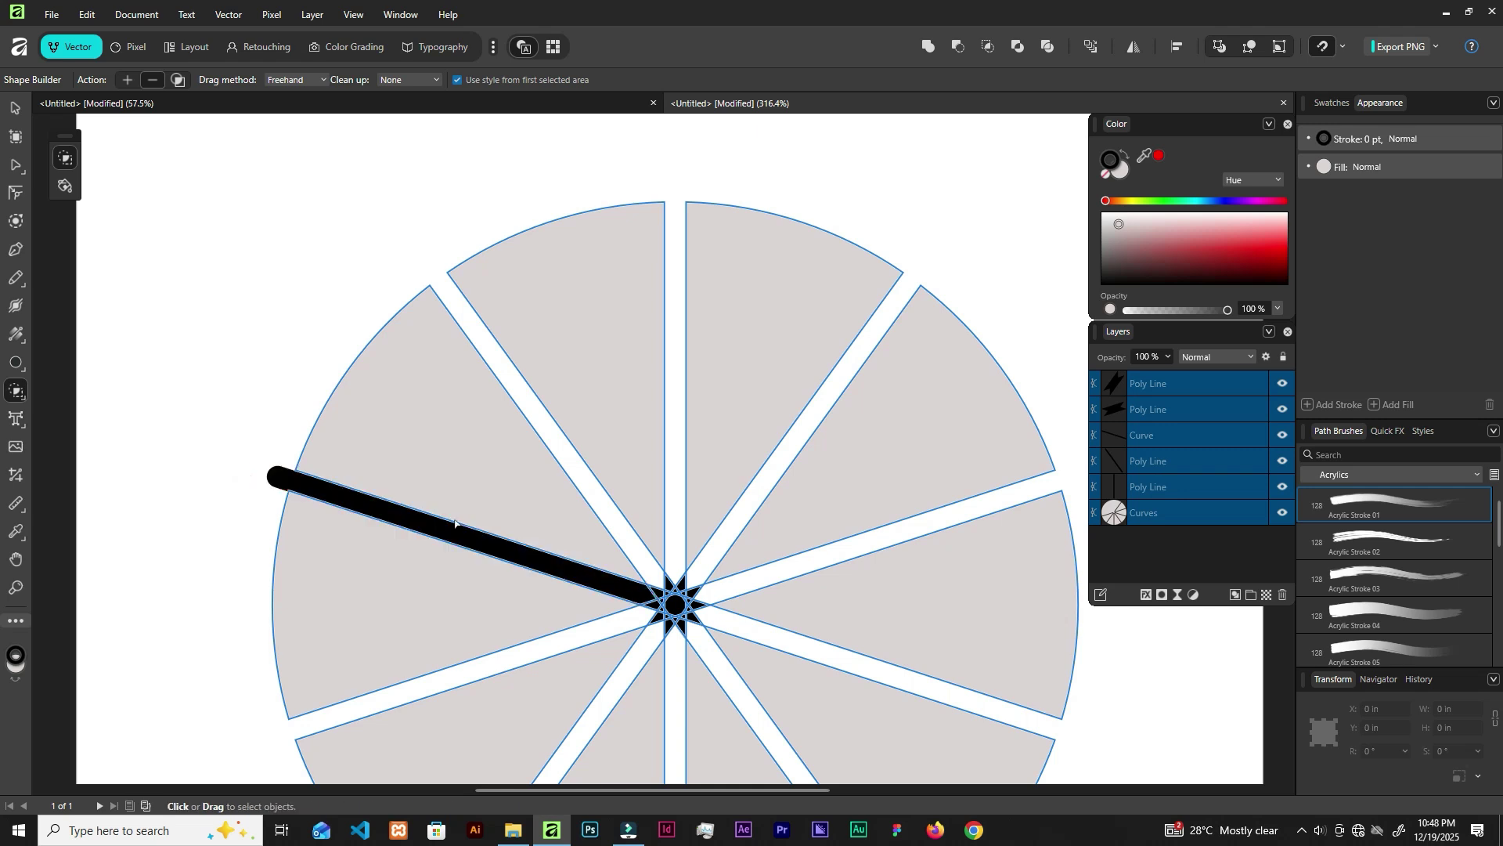
alt+click(275, 476)
- Delete the black star-shaped remnants at the circle's centre with the Shape Builder, leaving only the ten wedges
scroll(685, 607, up, 3)
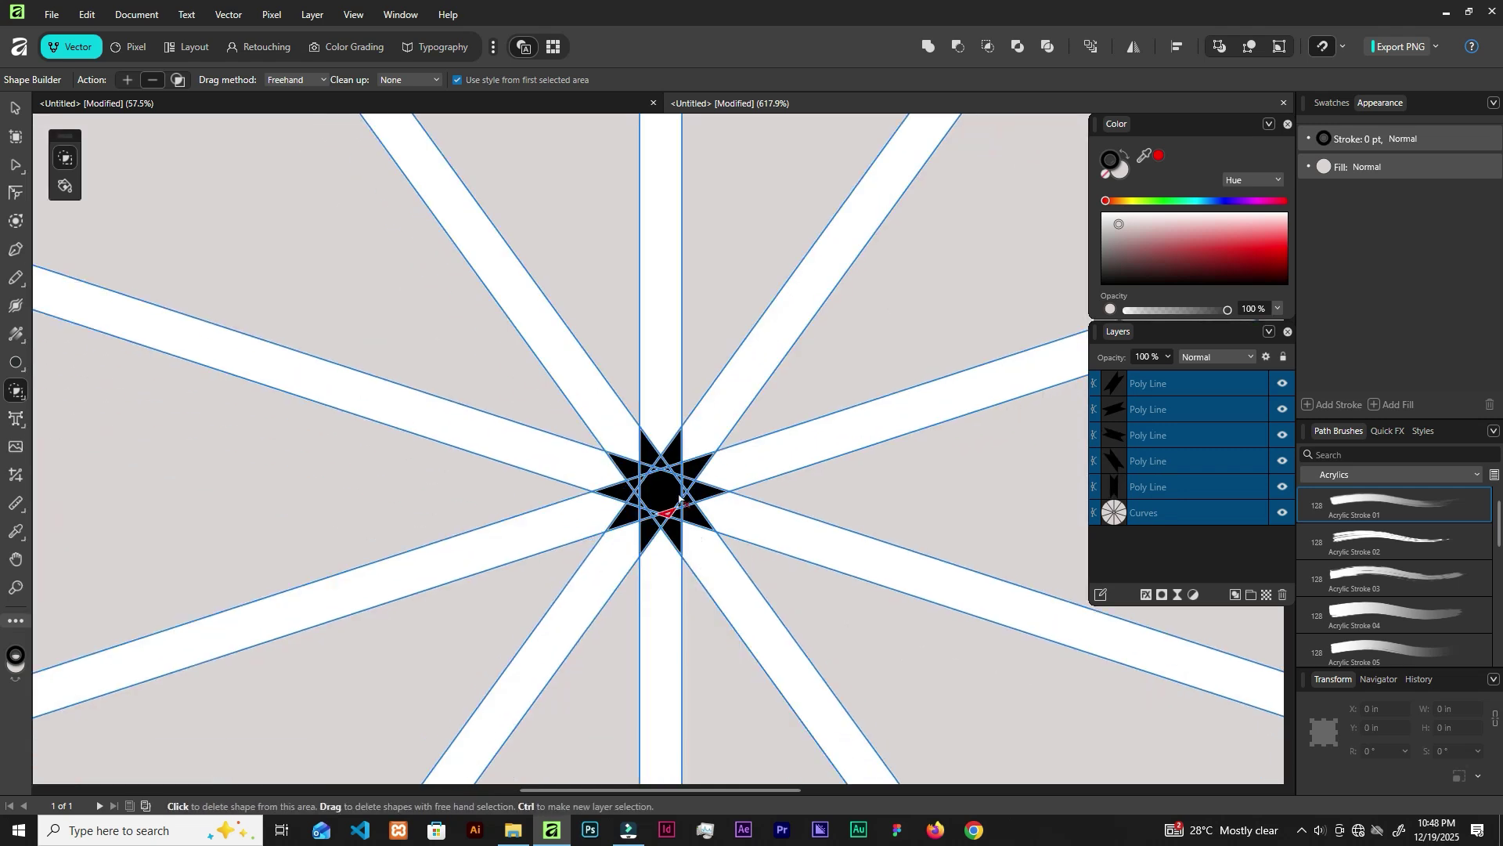
mouse_move(695, 439)
mouse_down()
mouse_move(647, 453)
mouse_move(624, 487)
mouse_move(628, 510)
mouse_move(658, 461)
mouse_move(679, 466)
mouse_move(700, 490)
mouse_move(685, 524)
mouse_move(660, 532)
mouse_move(638, 512)
mouse_move(639, 478)
mouse_move(675, 507)
mouse_move(674, 476)
mouse_move(658, 518)
mouse_move(689, 474)
mouse_move(663, 476)
mouse_move(660, 448)
mouse_move(657, 493)
mouse_up()
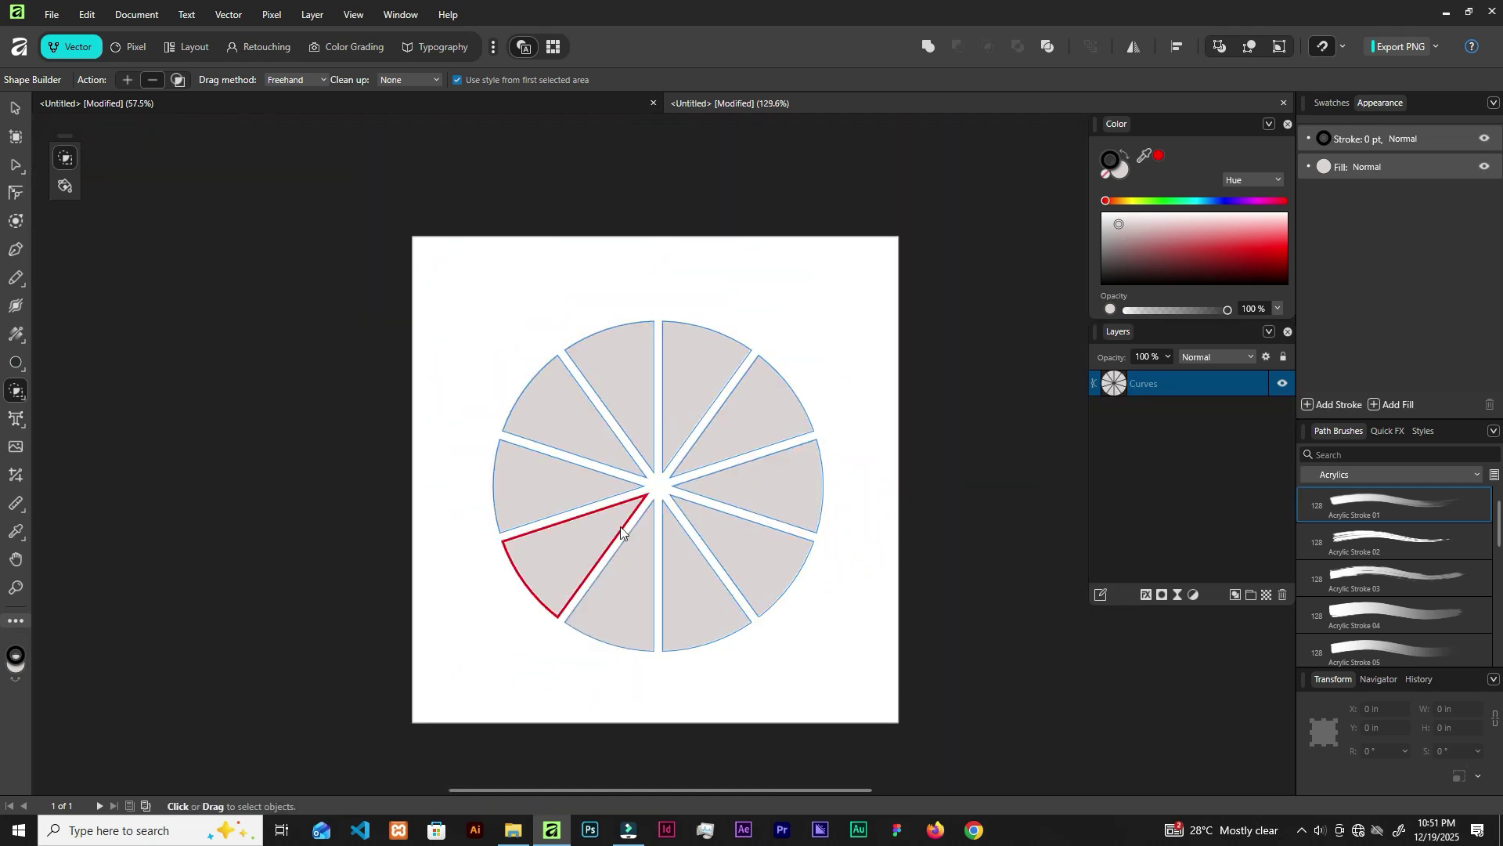
scroll(640, 514, up, 2)
scroll(647, 493, down, 1)
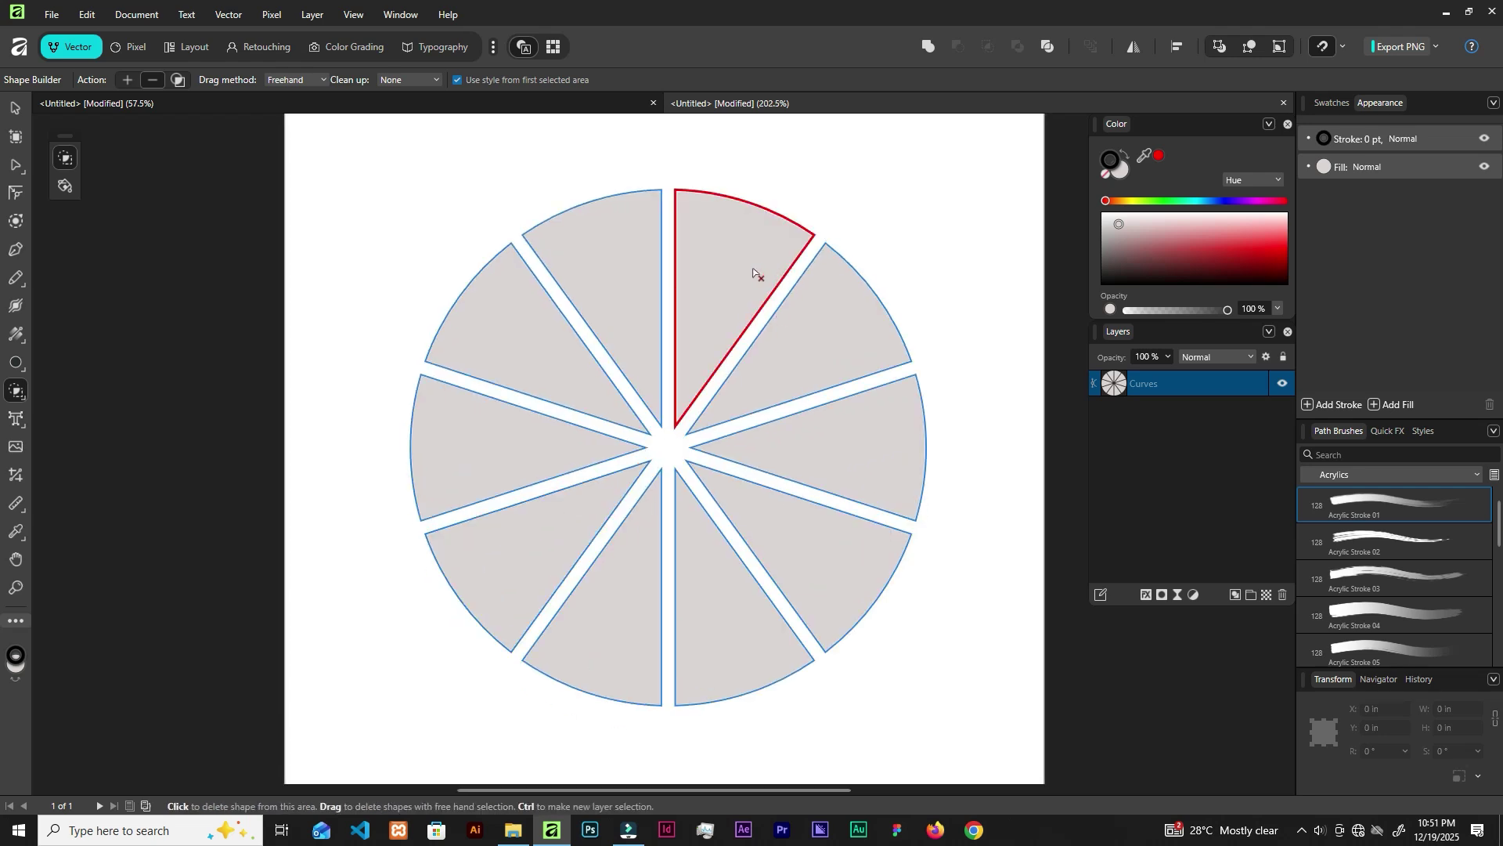
- Try rasterizing the segmented circle's layer and return it to vector curves
click(15, 107)
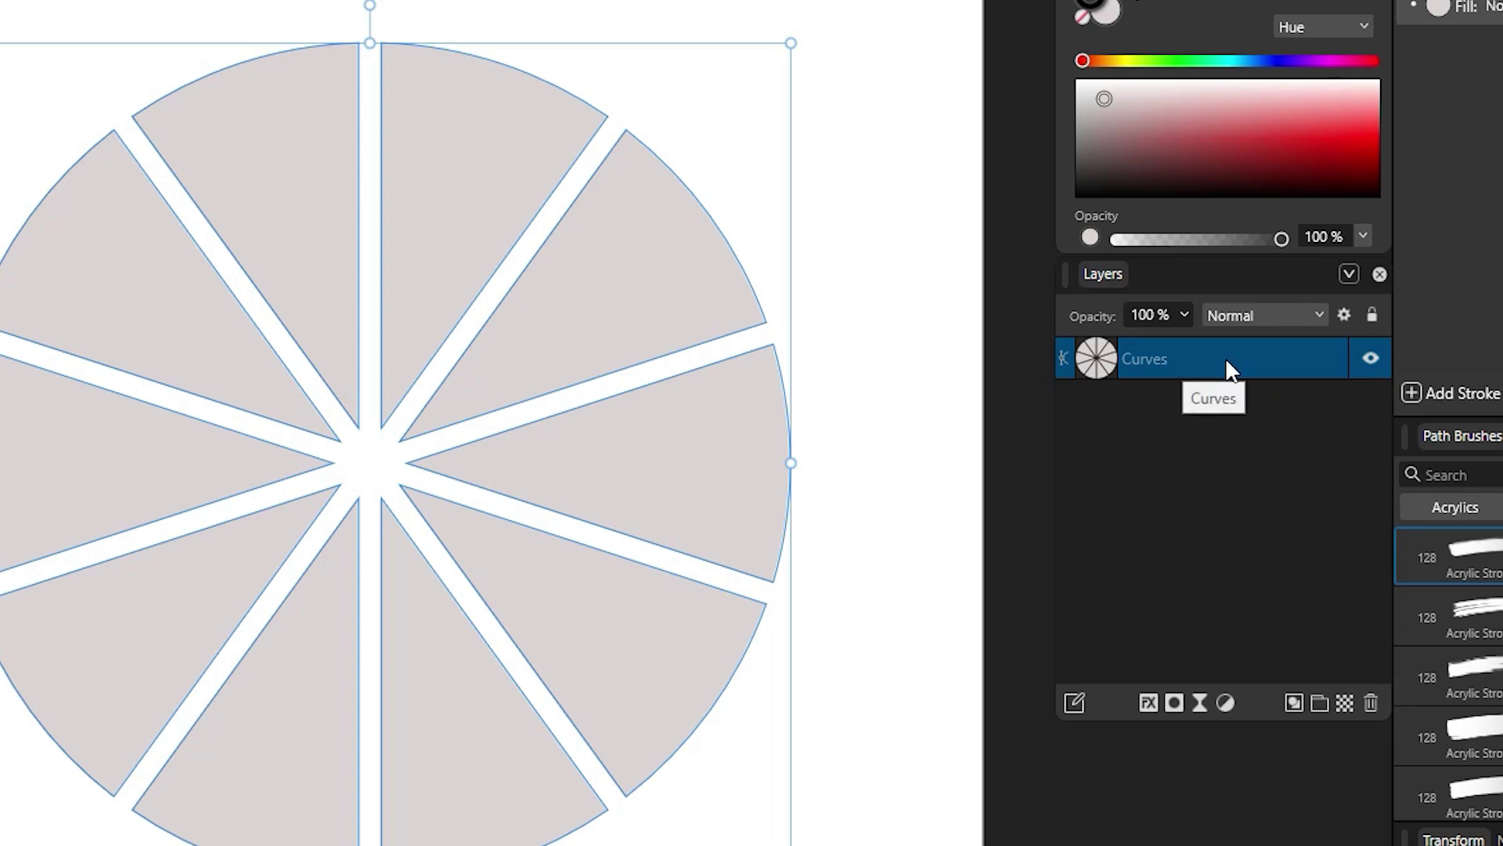
right_click(1224, 357)
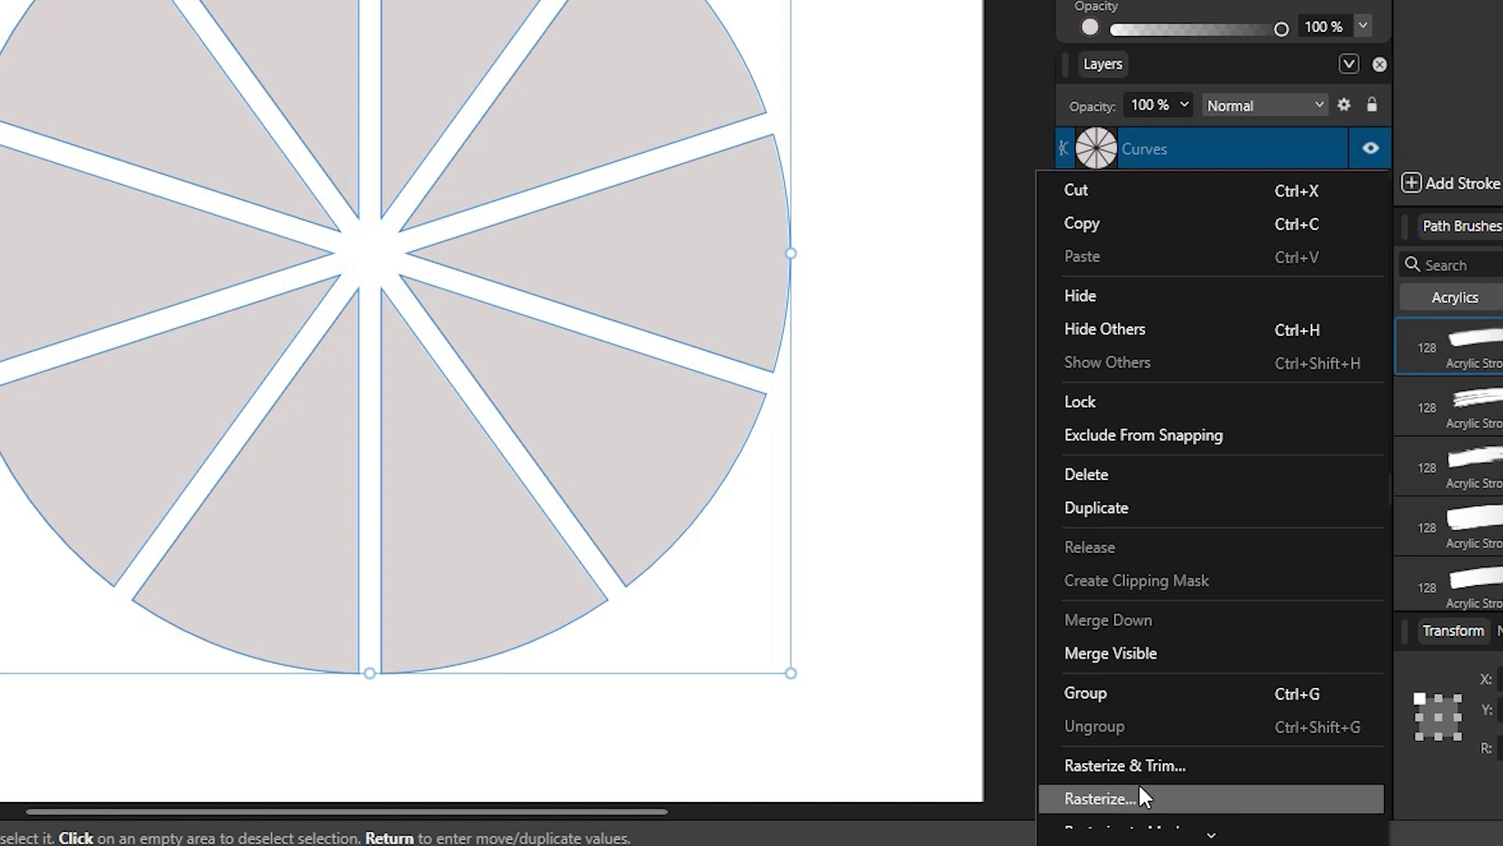
scroll(1140, 788, down, 1)
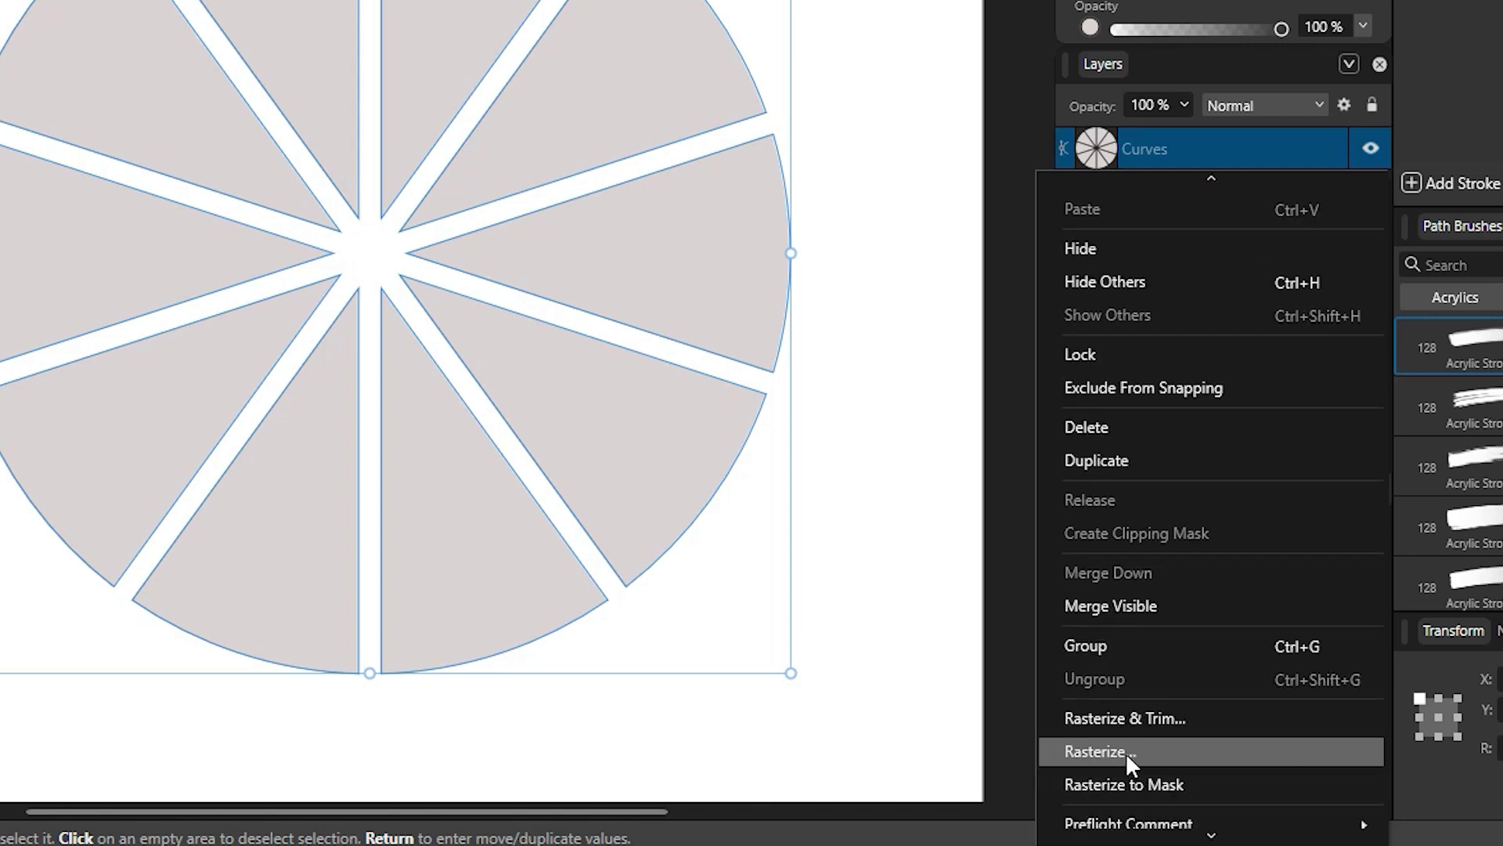
scroll(1126, 753, down, 1)
click(1120, 687)
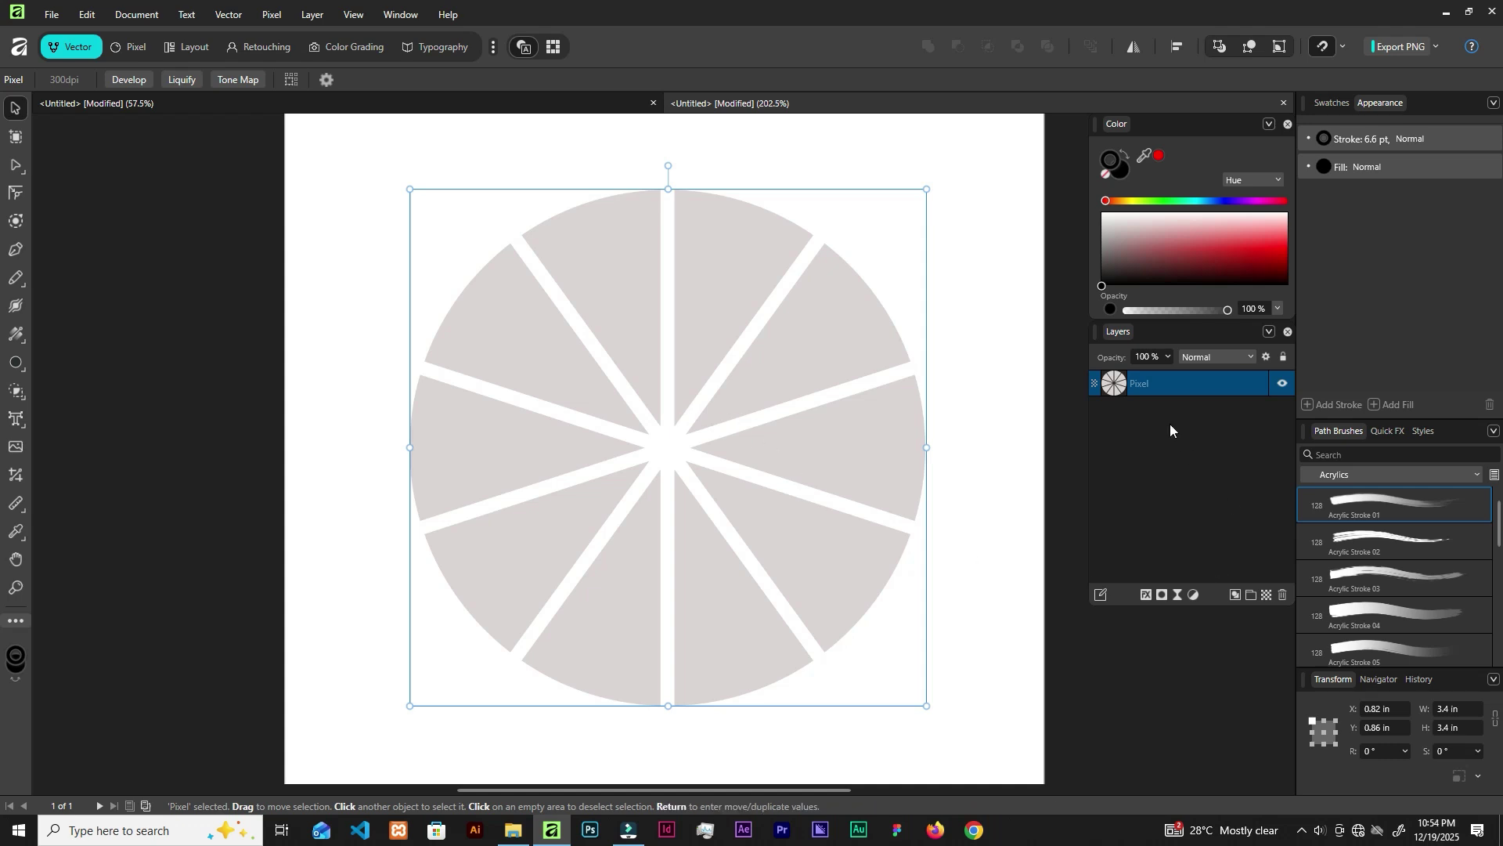
key(ctrl+Return)
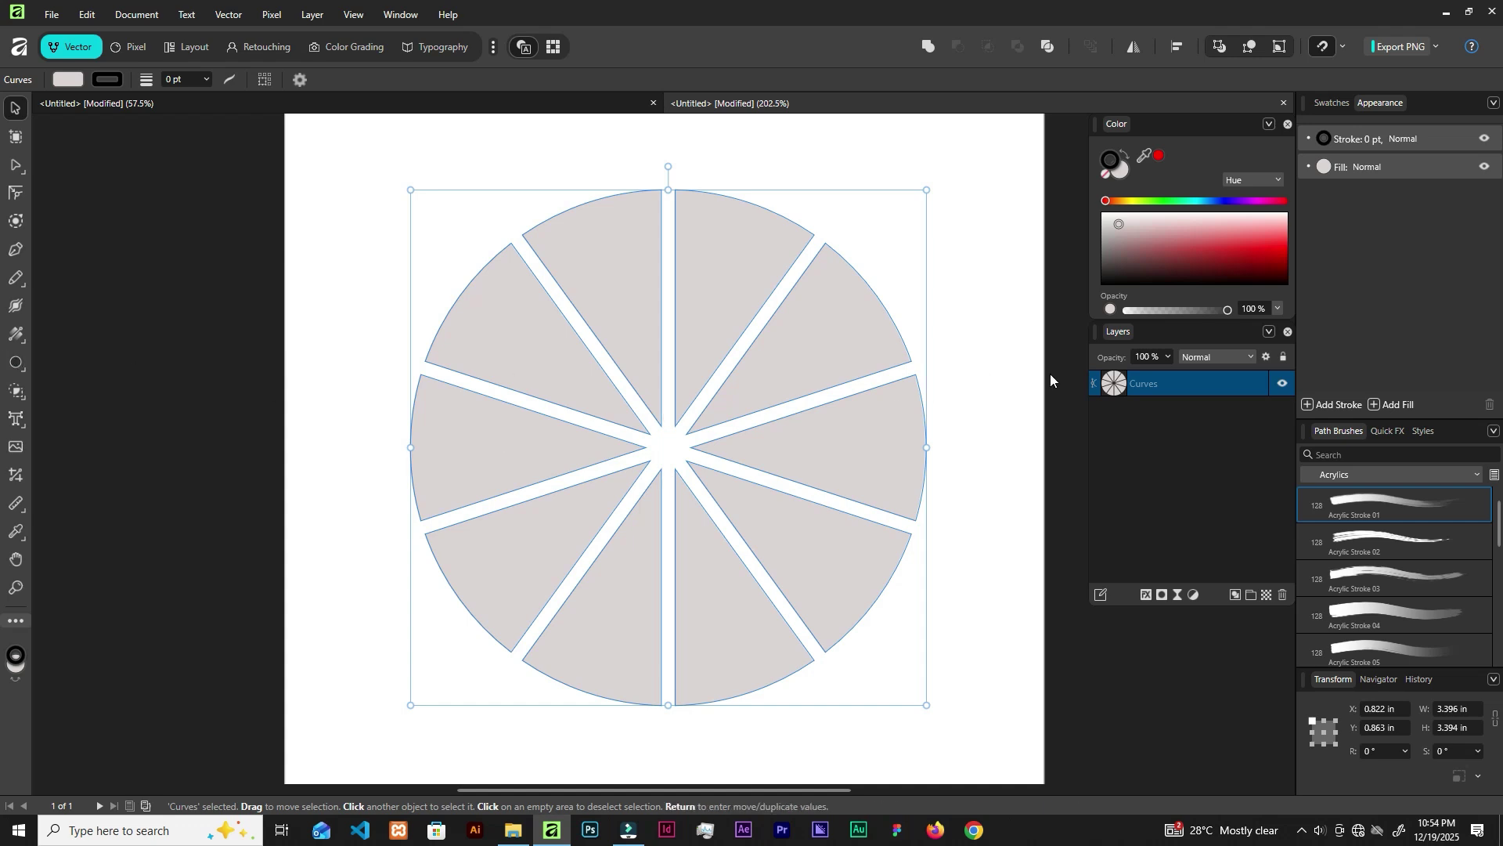
- Centre the ten-wedge shape horizontally and vertically on the spread
click(17, 362)
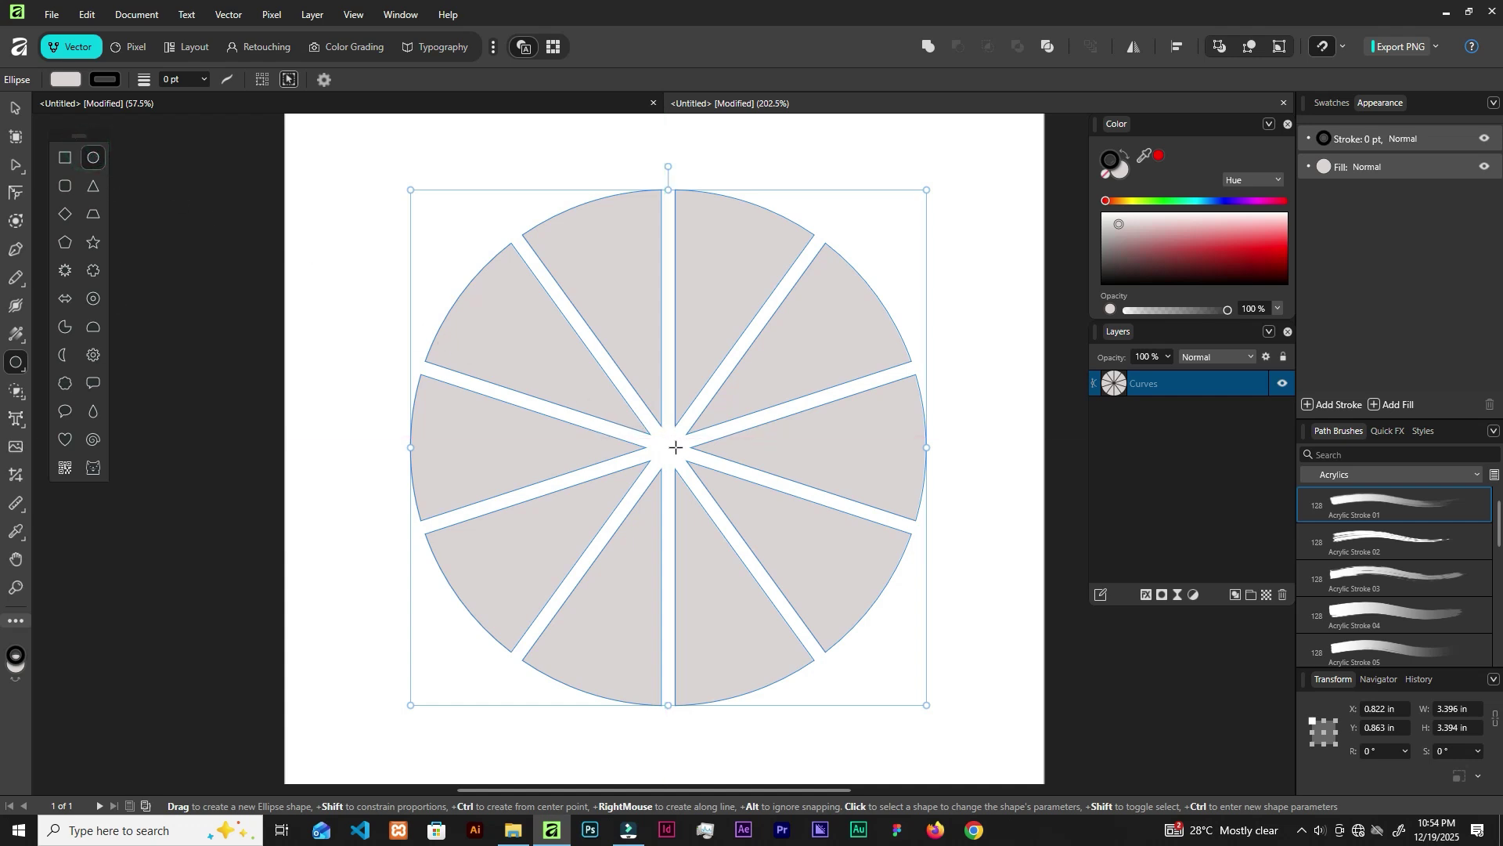
key(v)
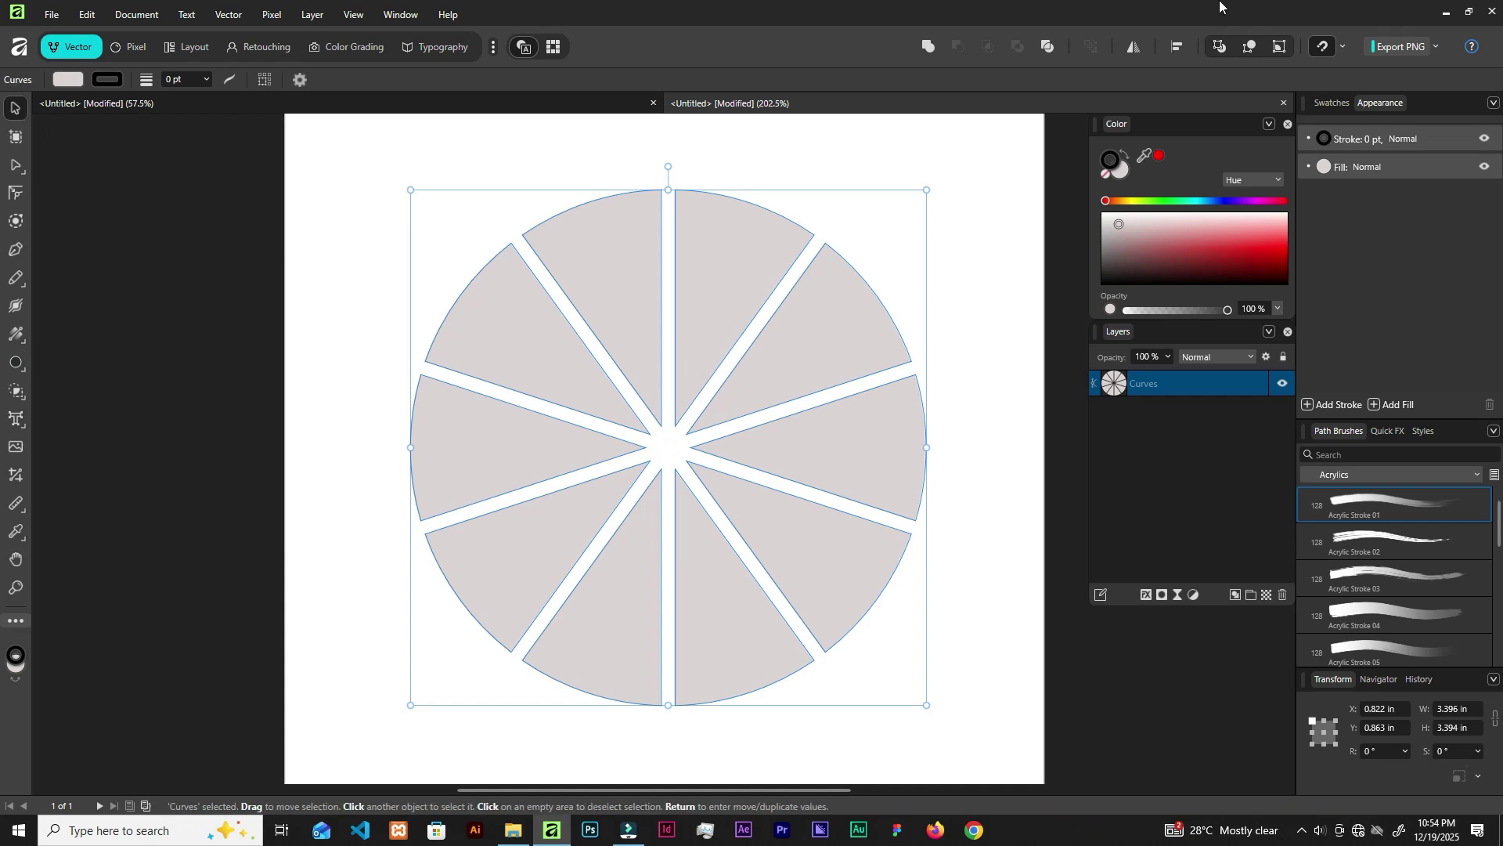
click(1179, 47)
click(1225, 99)
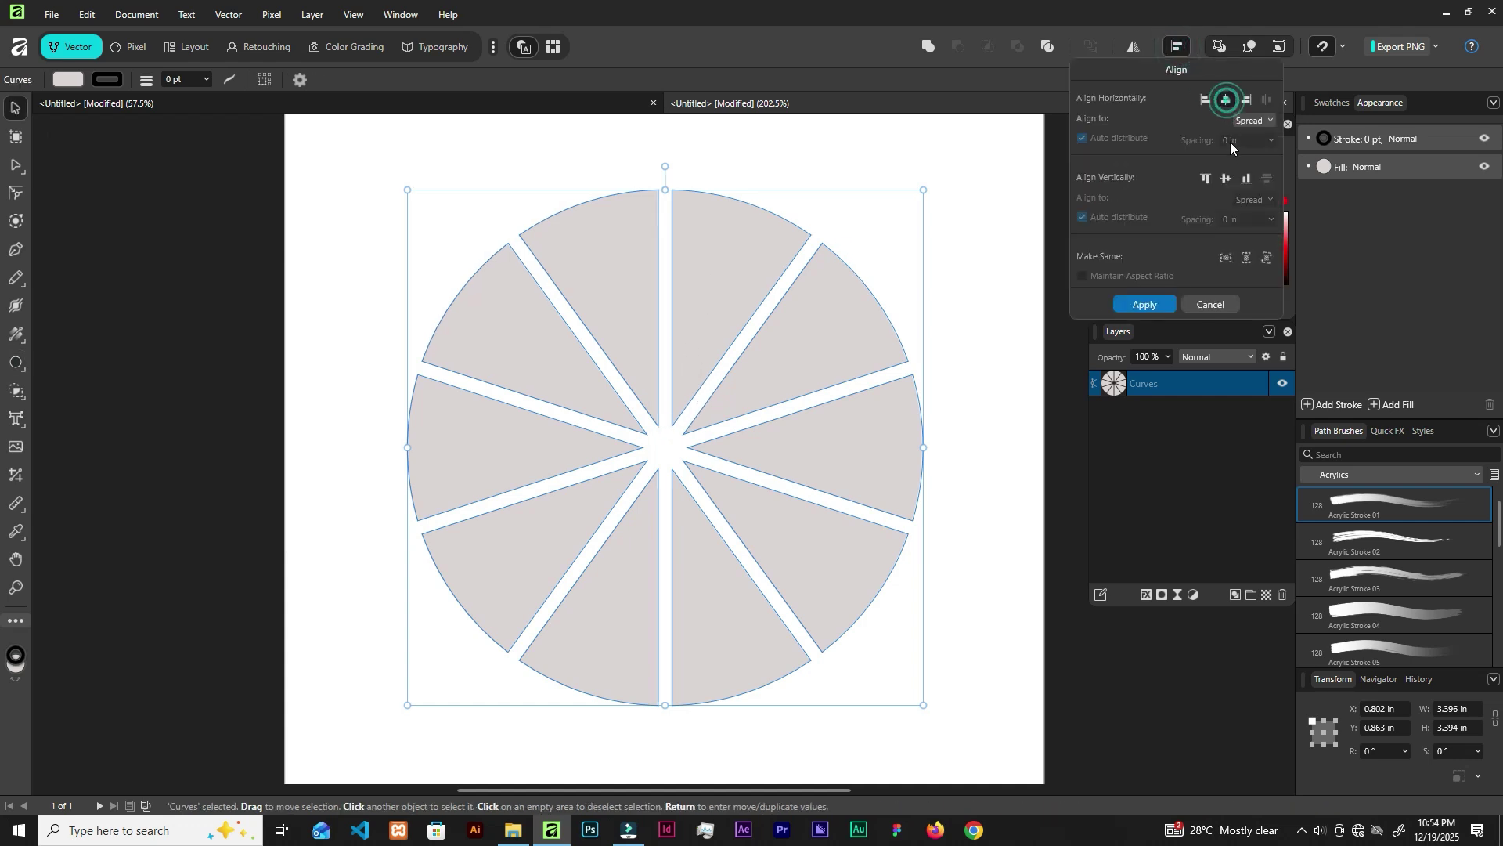
click(1226, 179)
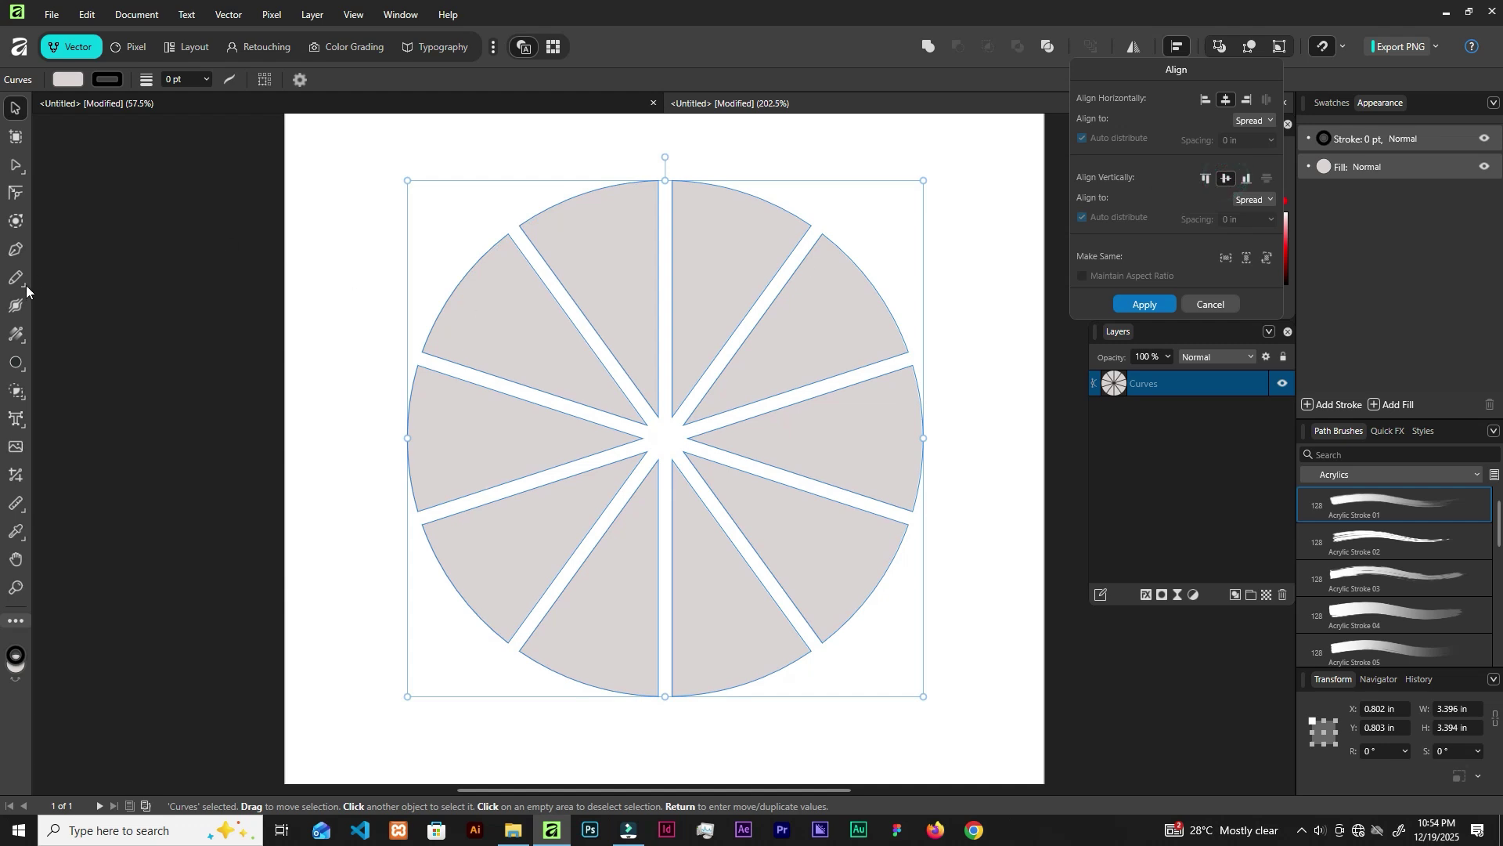
- Draw a circle about 1.43 in wide from the wedges' common centre and remove its stroke
click(15, 362)
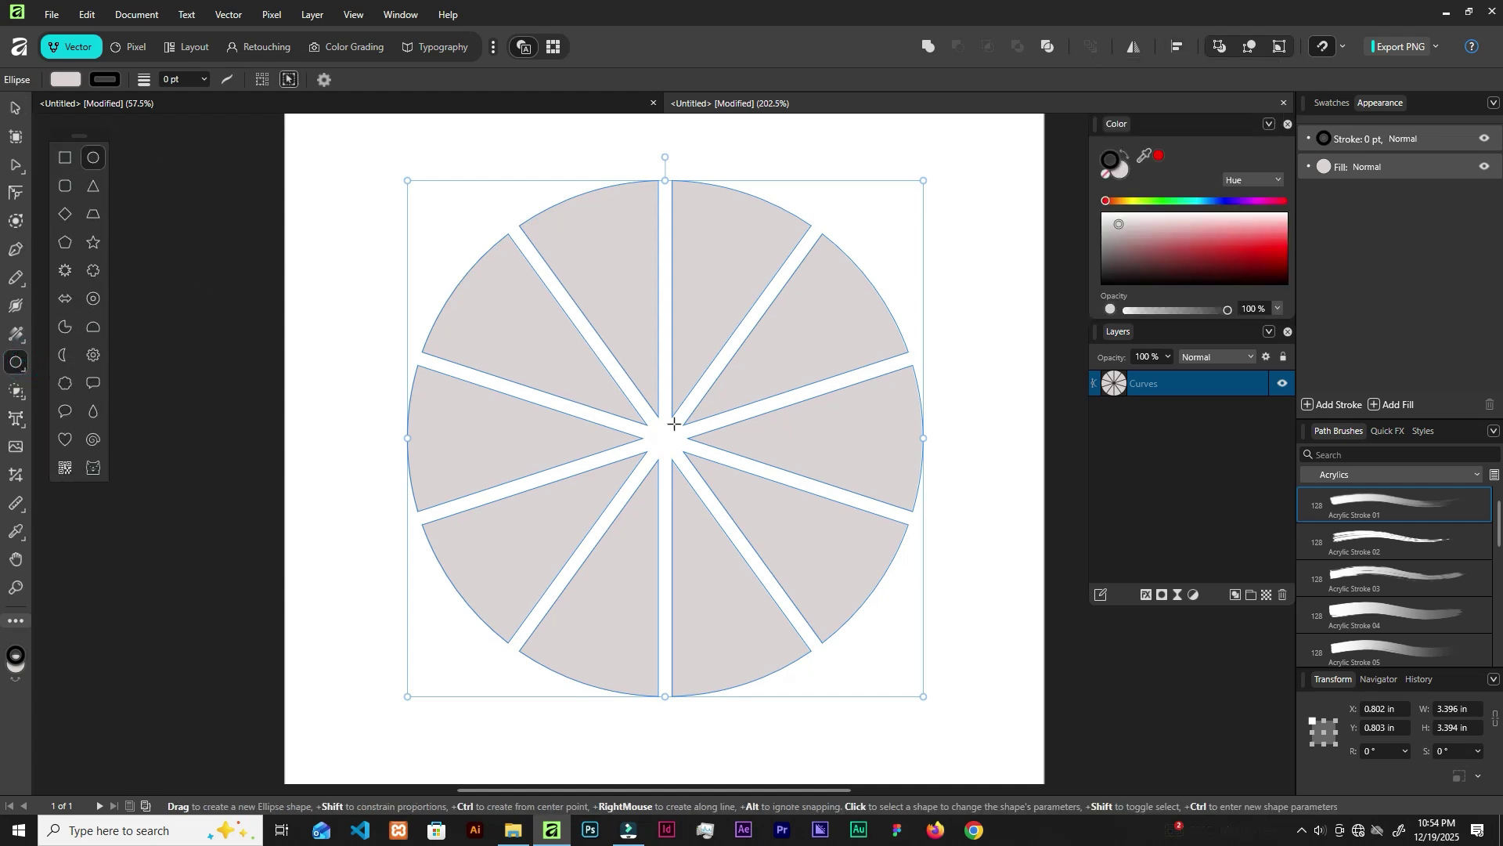
drag(666, 437, 822, 507)
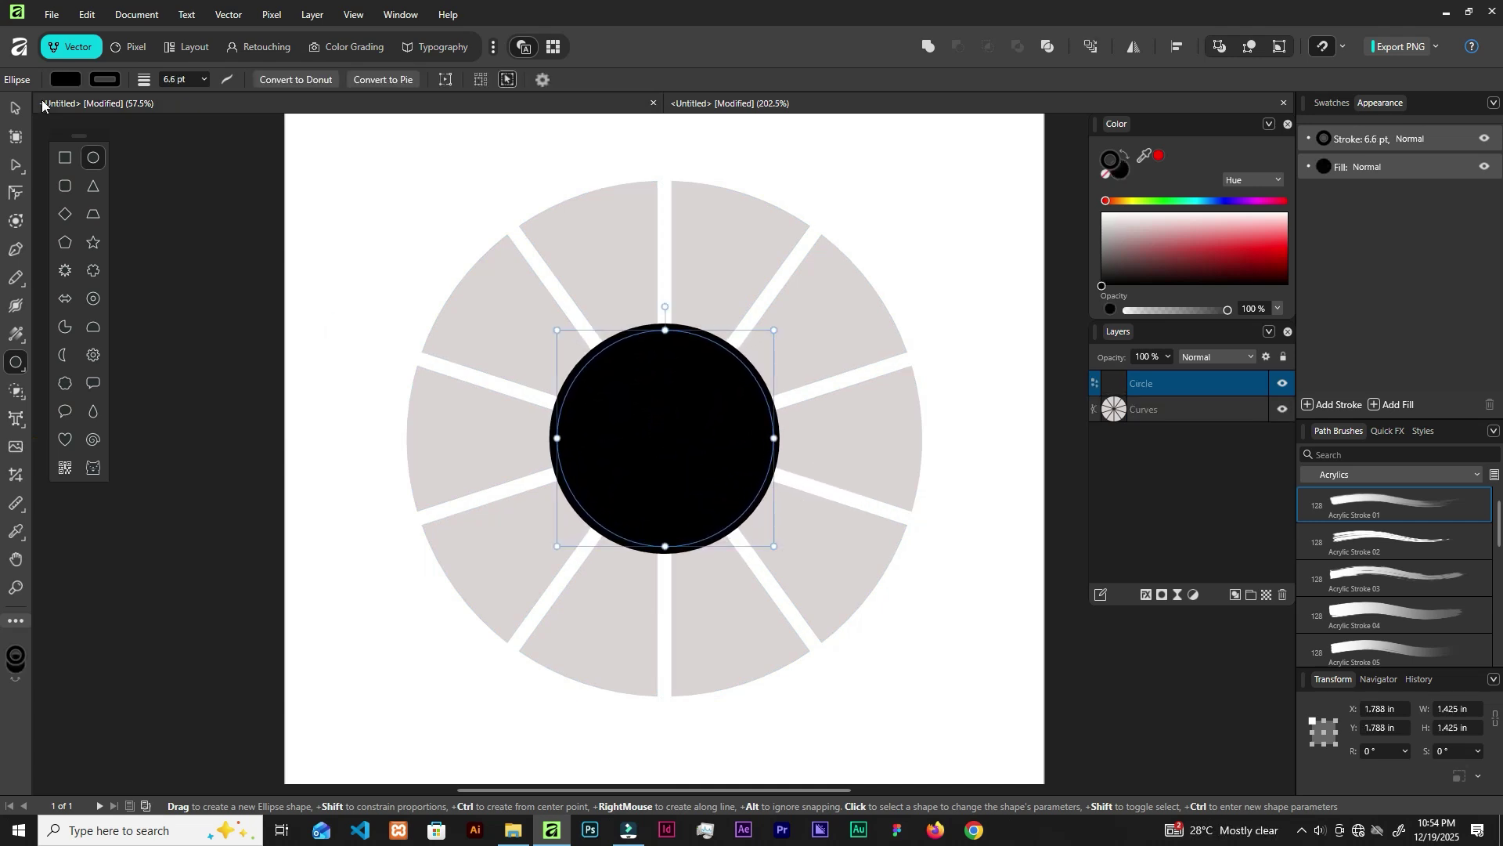
click(69, 79)
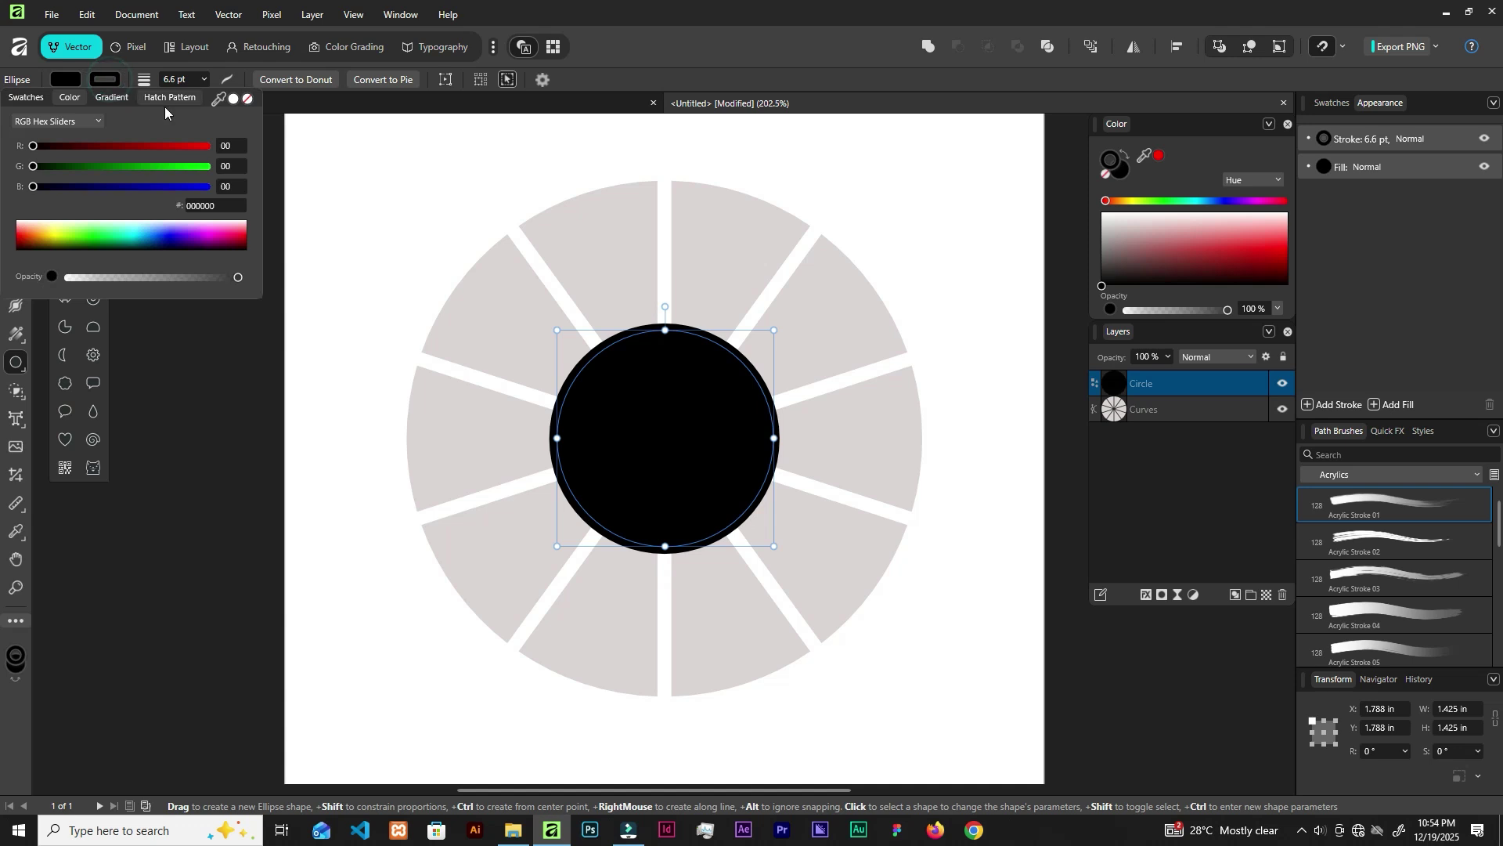
click(247, 98)
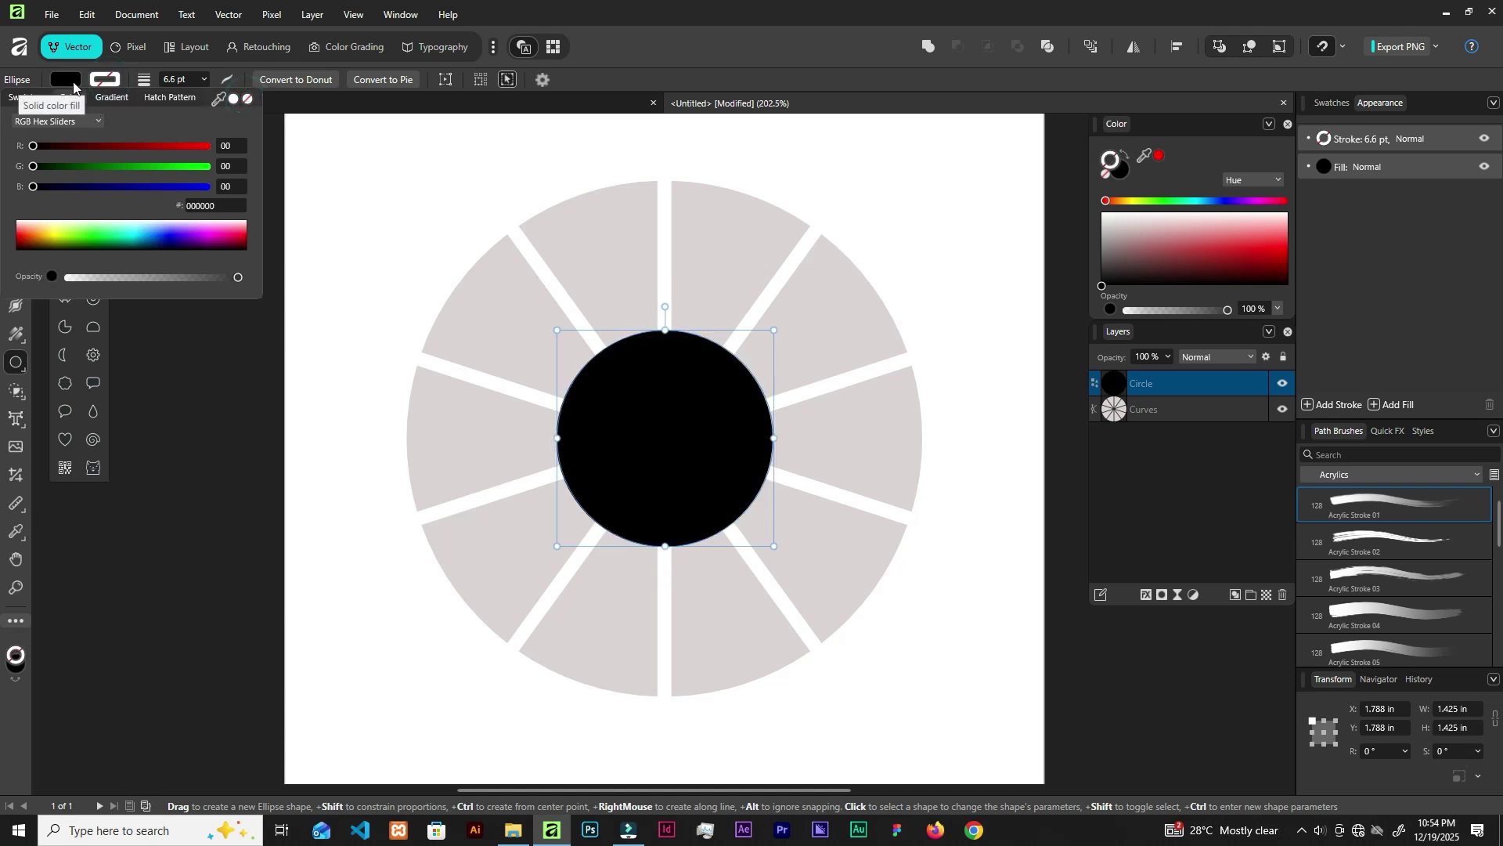
- Cut the black central circle out of the wedges with the Shape Builder to leave a segmented ring
key(v)
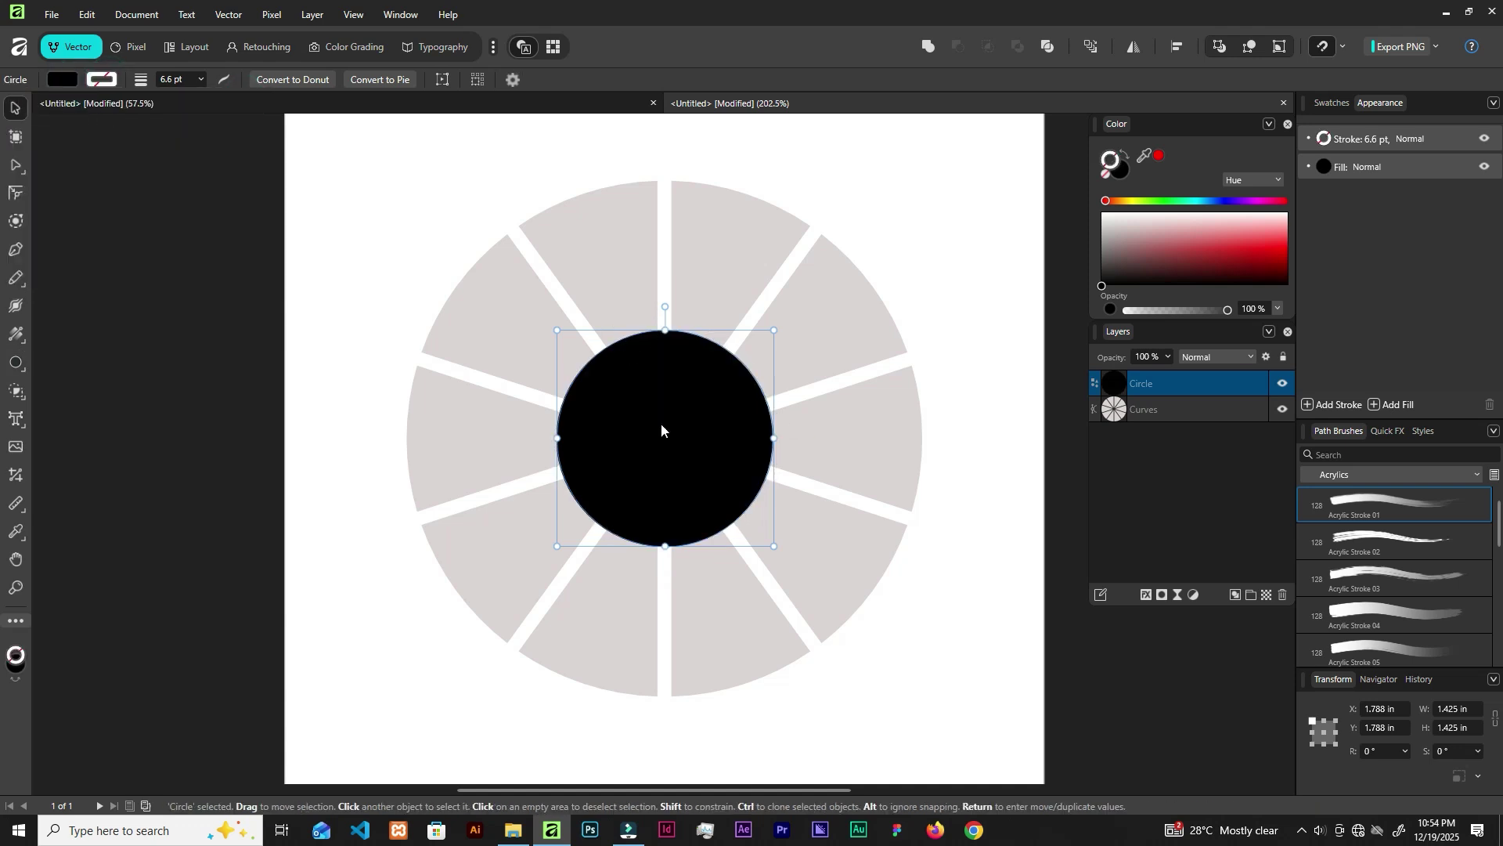
shift+click(719, 244)
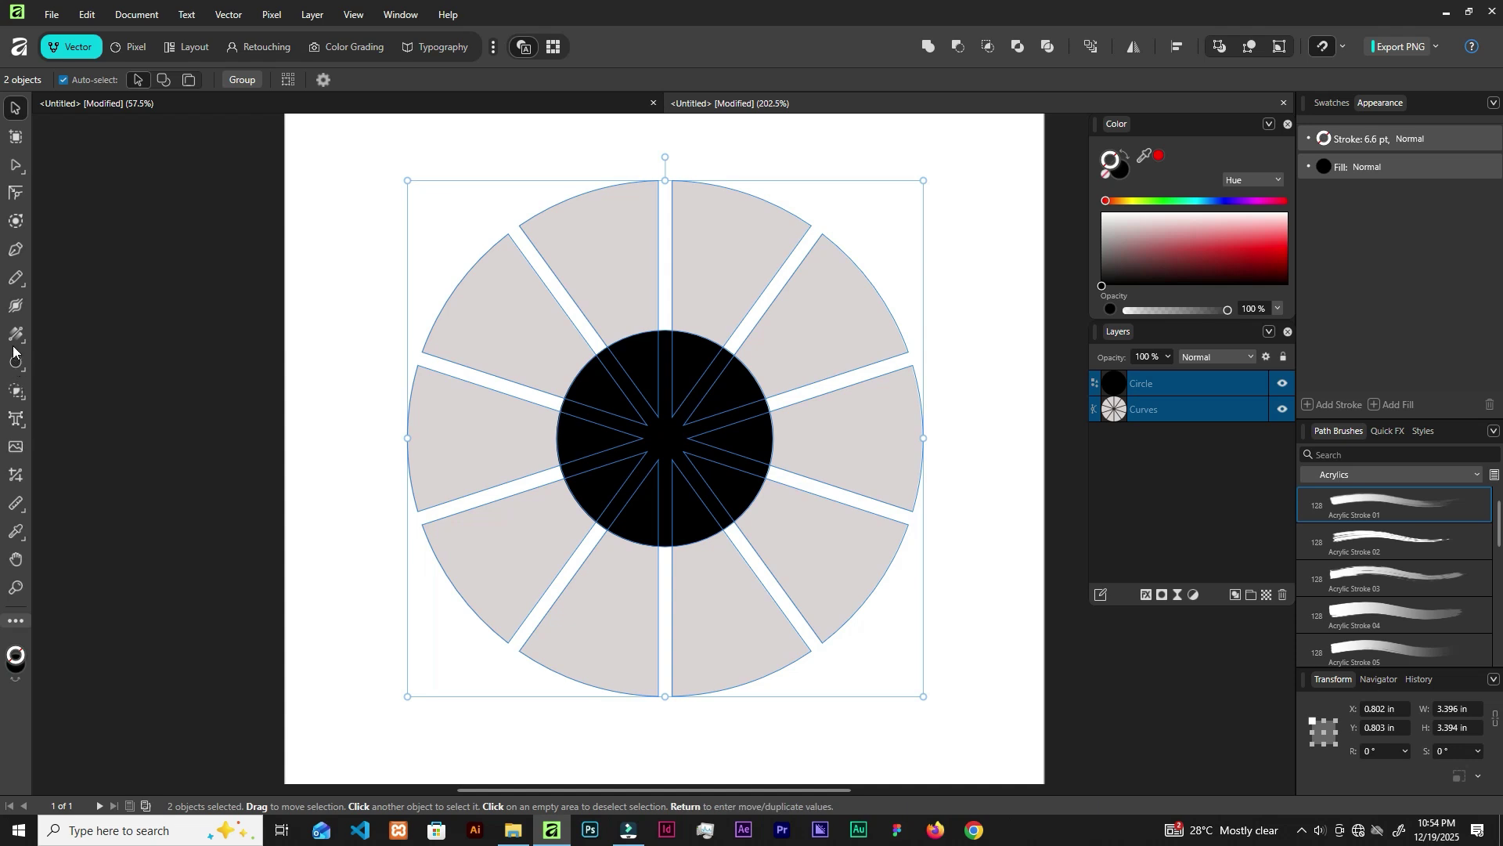
click(17, 393)
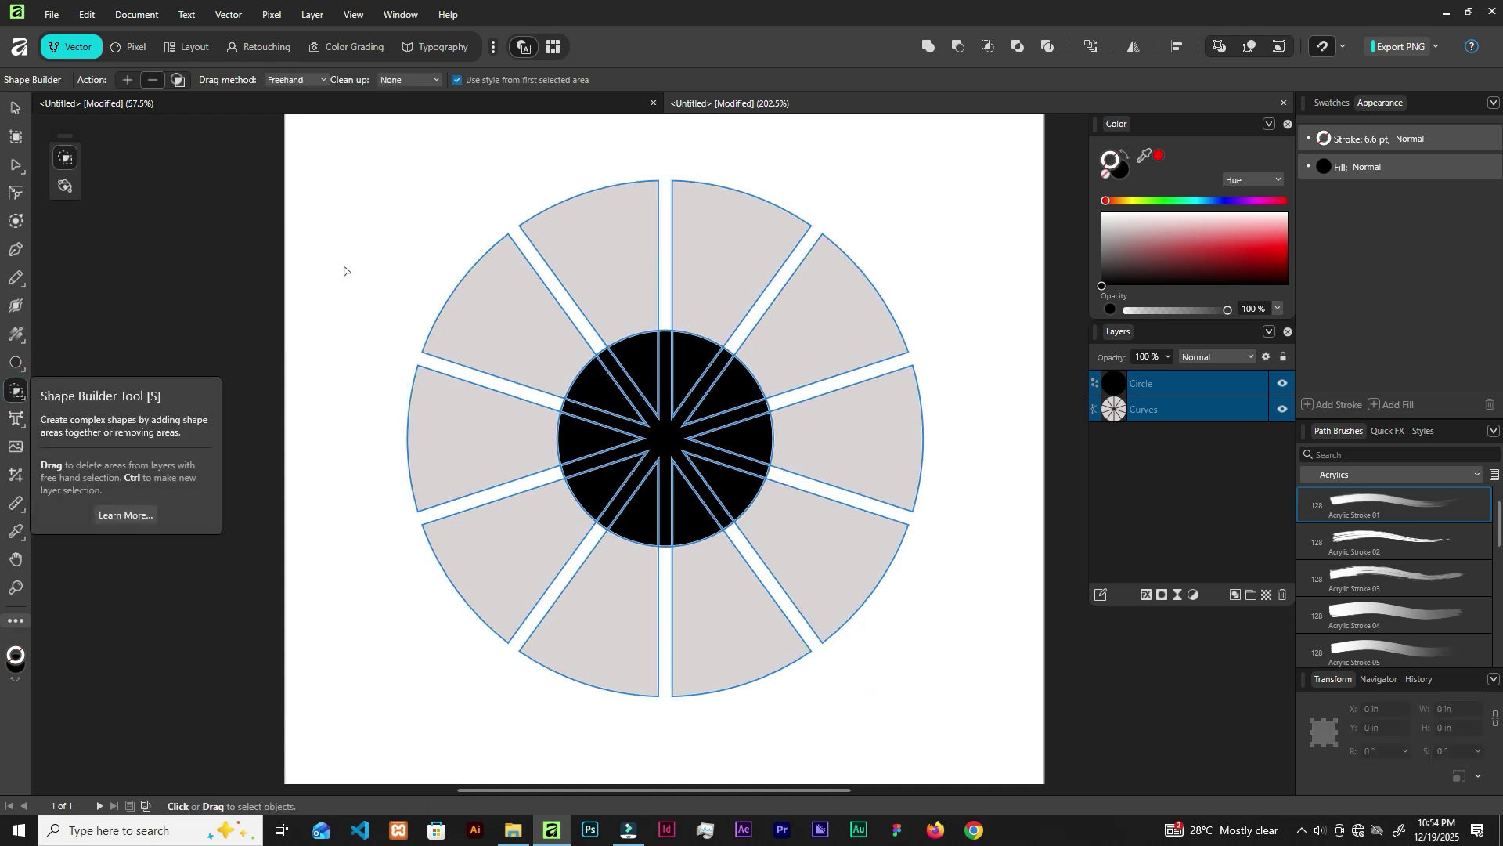
mouse_move(714, 430)
mouse_down()
mouse_move(689, 365)
mouse_move(650, 364)
mouse_move(599, 409)
mouse_move(597, 467)
mouse_move(658, 499)
mouse_move(720, 481)
mouse_move(736, 443)
mouse_up()
key(v)
click(852, 229)
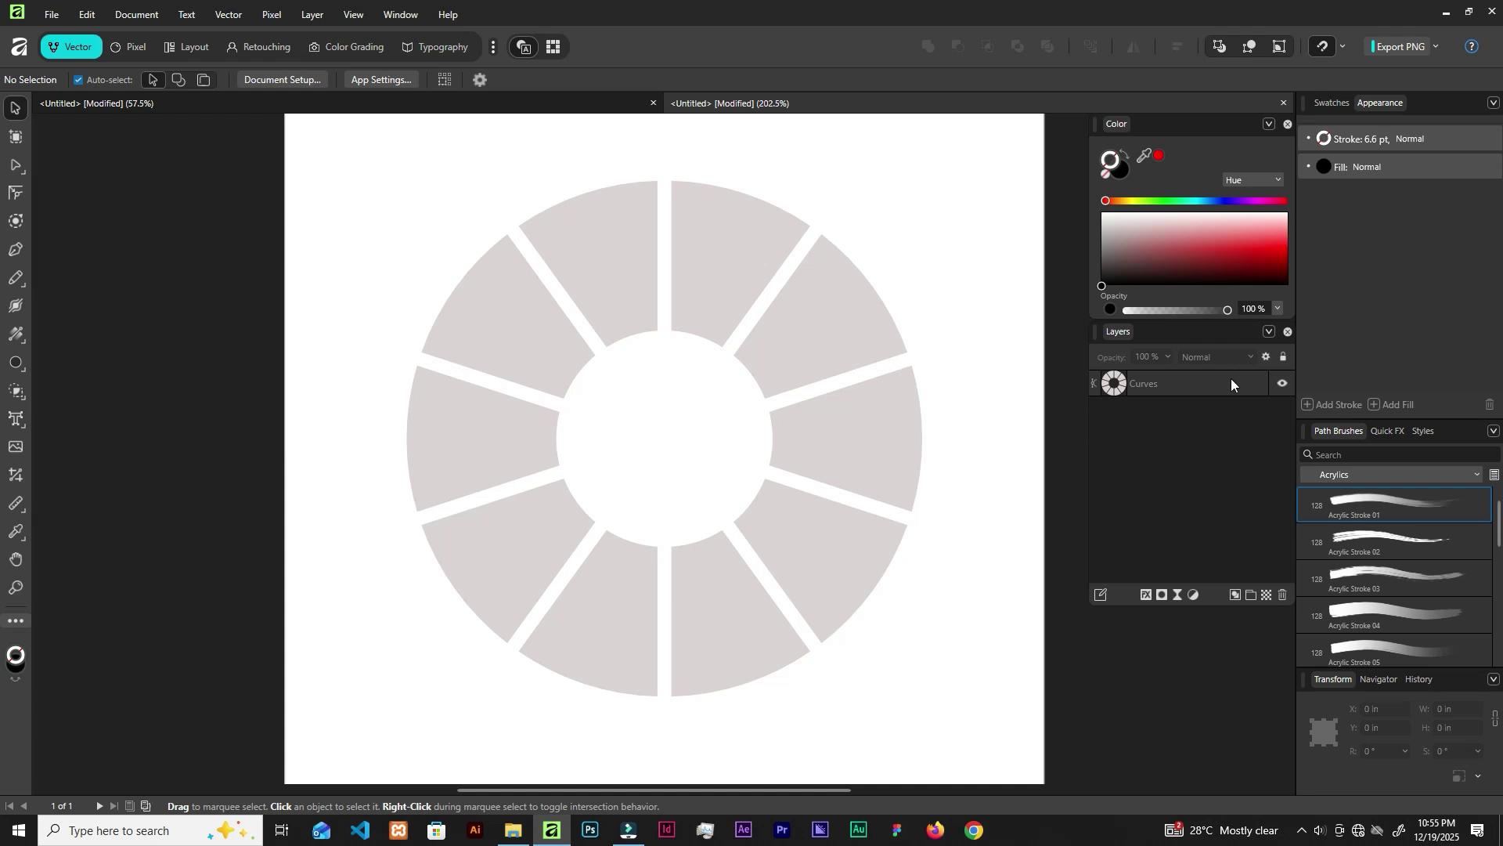
- Rasterize the segmented ring's curves layer
click(1199, 386)
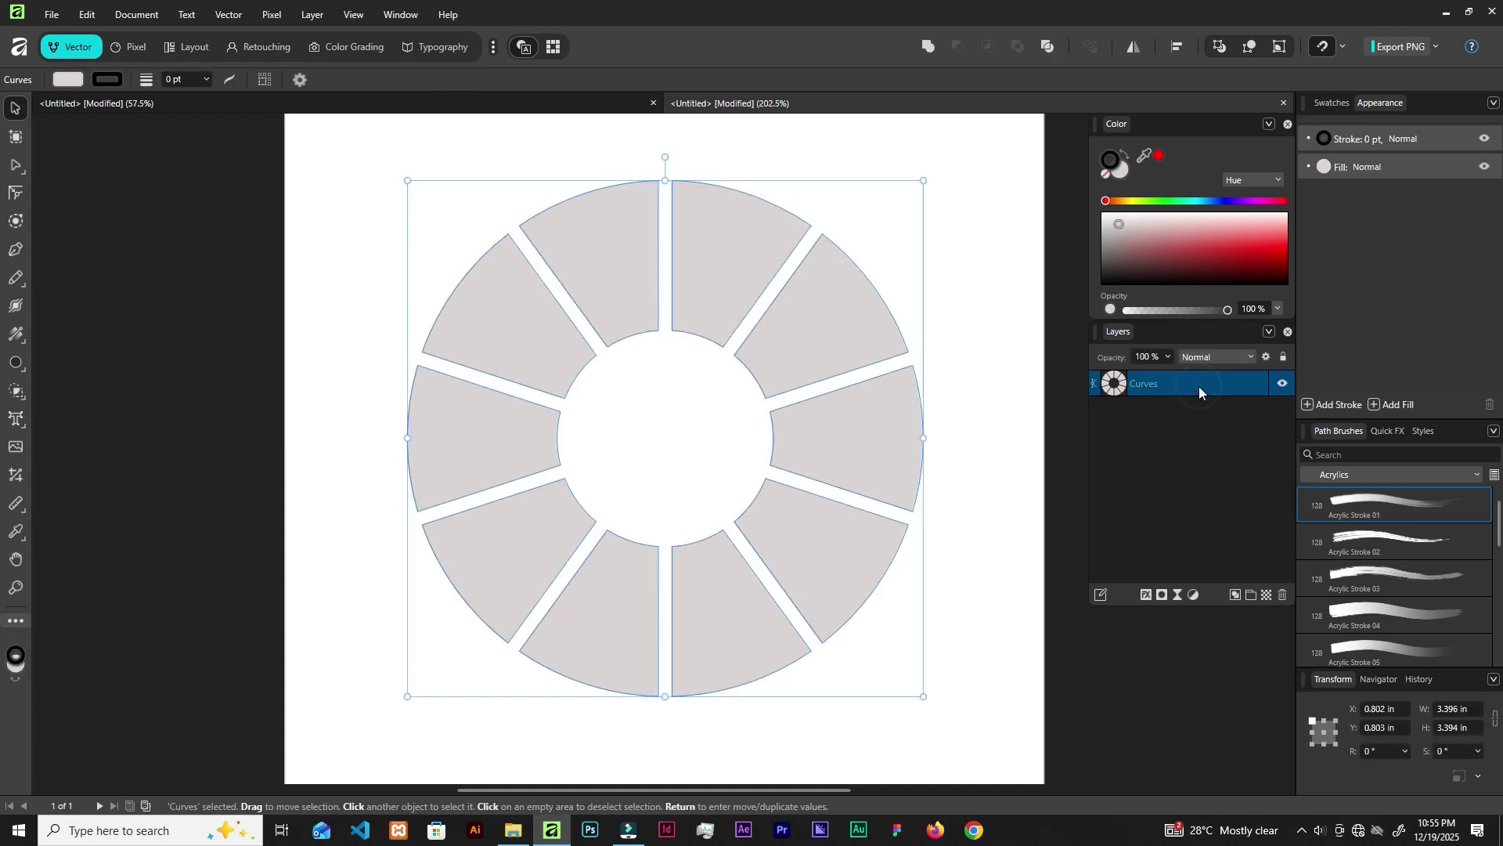
right_click(1200, 386)
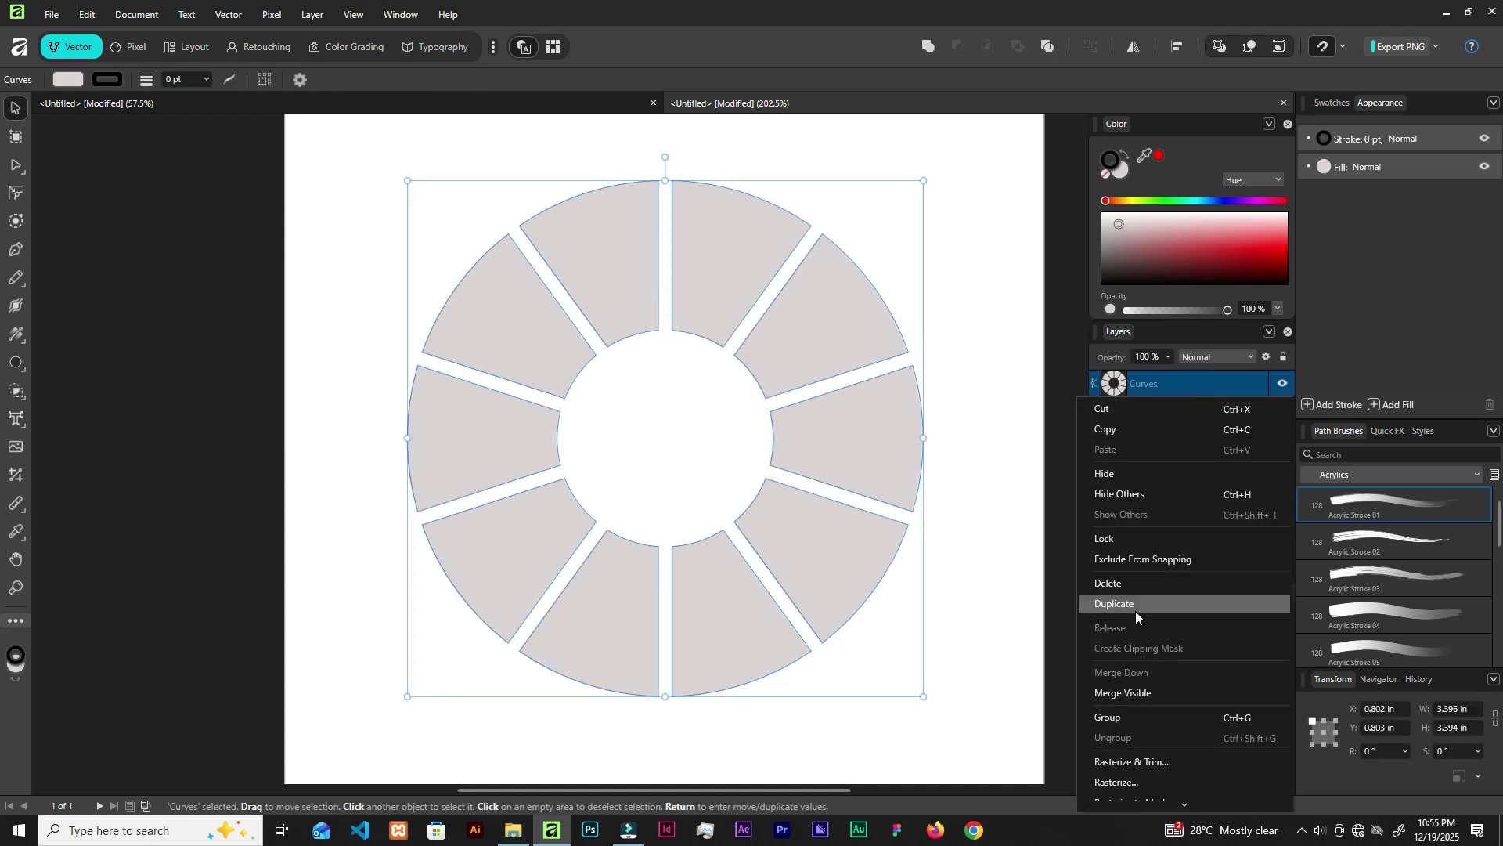
scroll(1110, 764, down, 3)
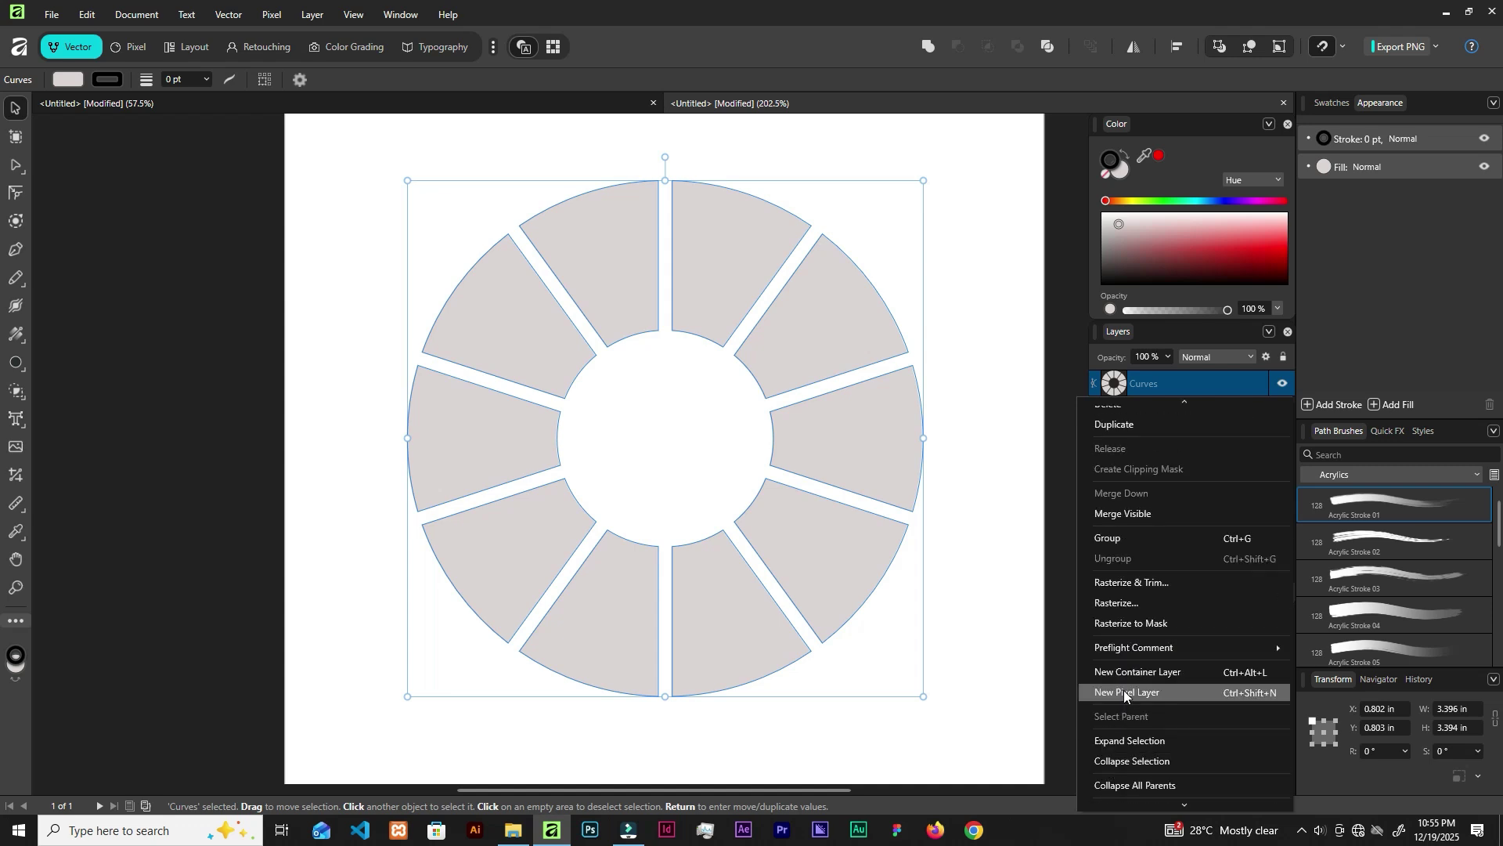
click(1122, 603)
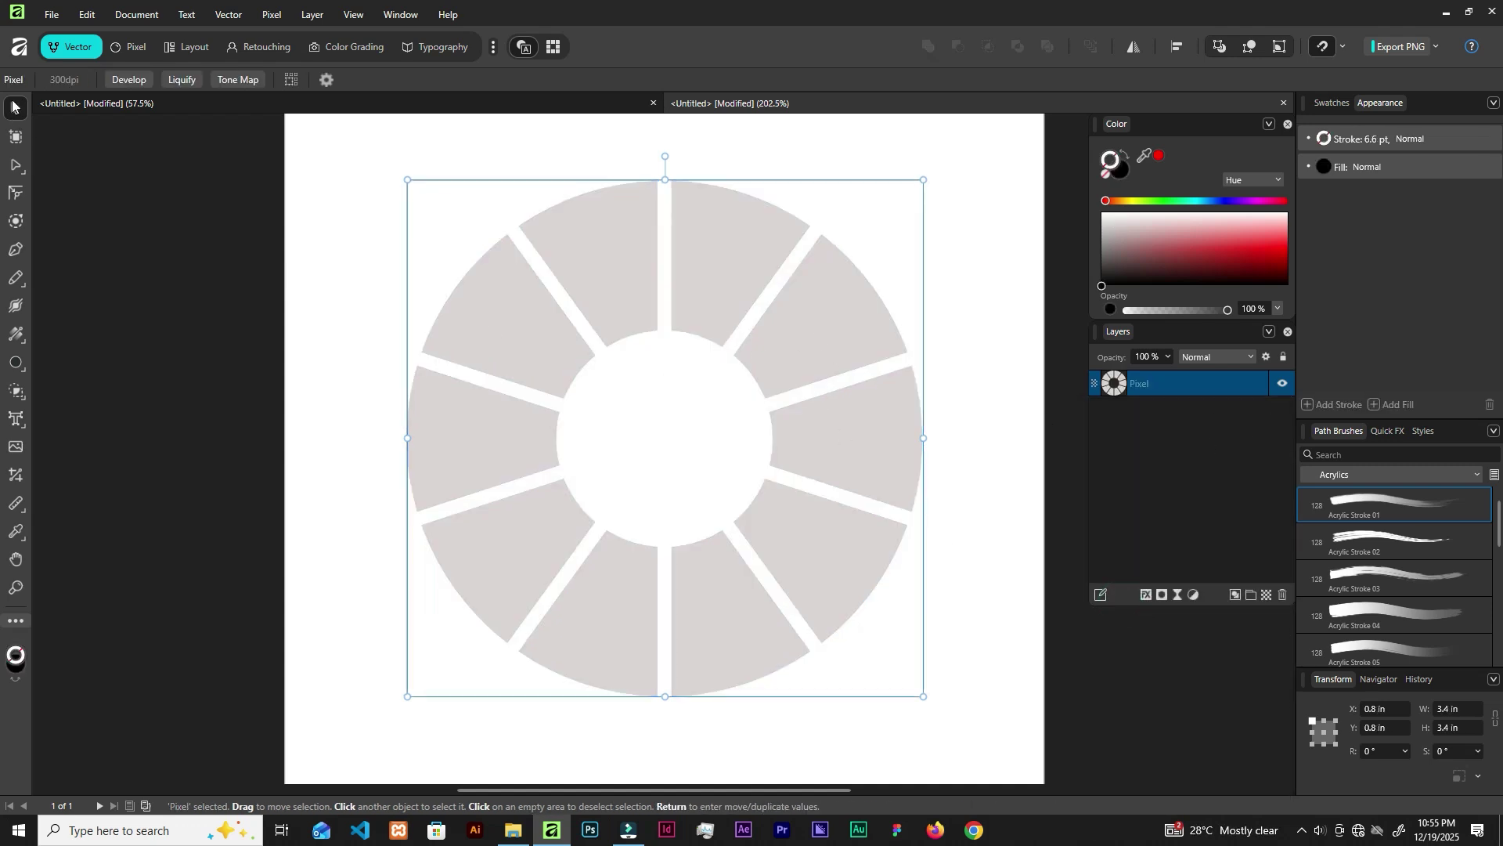
- Switch to the Pixel workspace and set up the Selection Brush with a width of 70 px
click(135, 47)
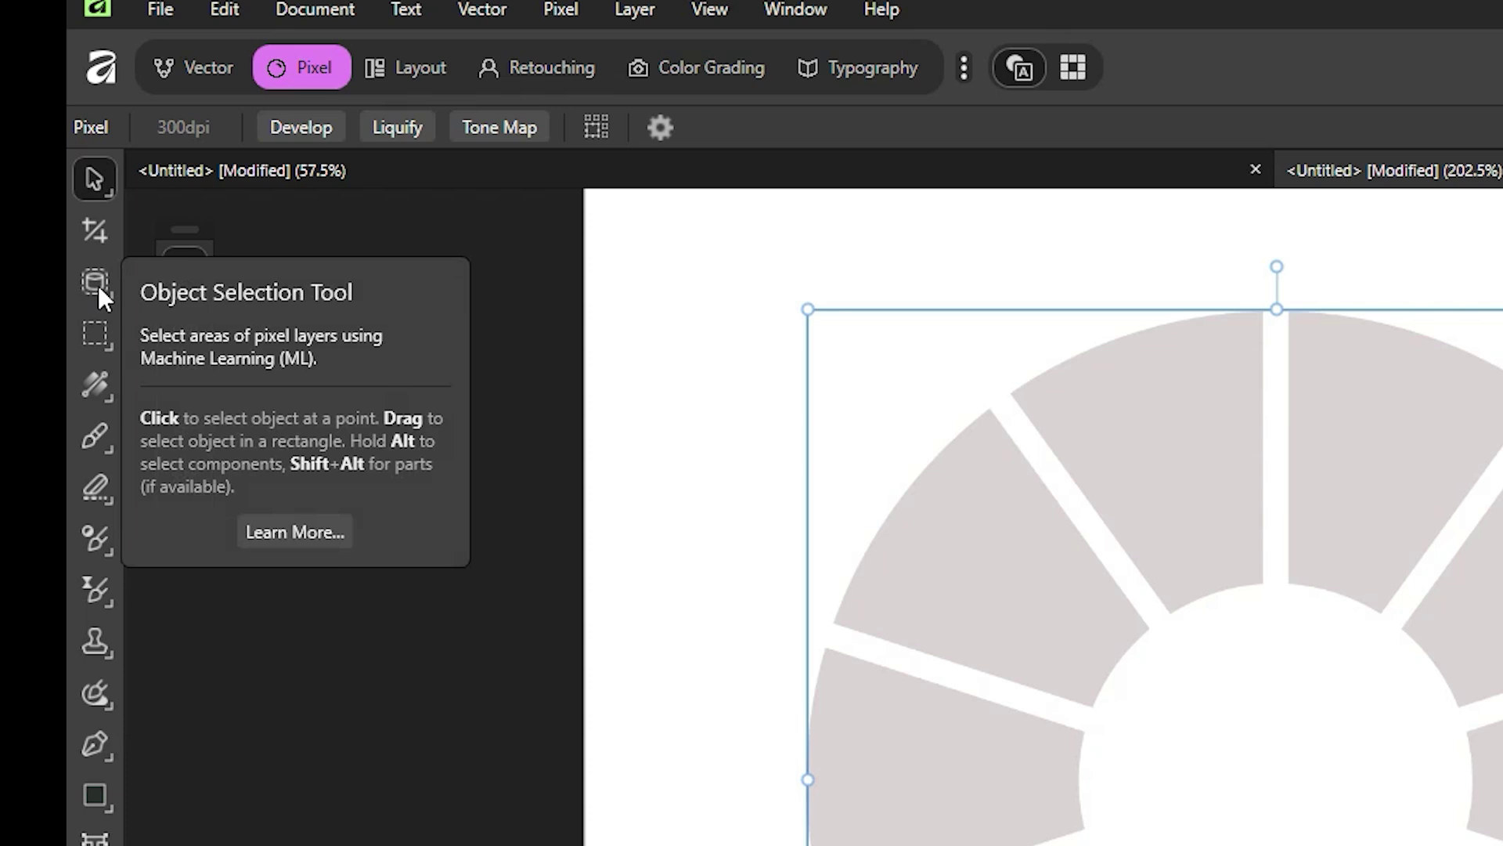
click(95, 282)
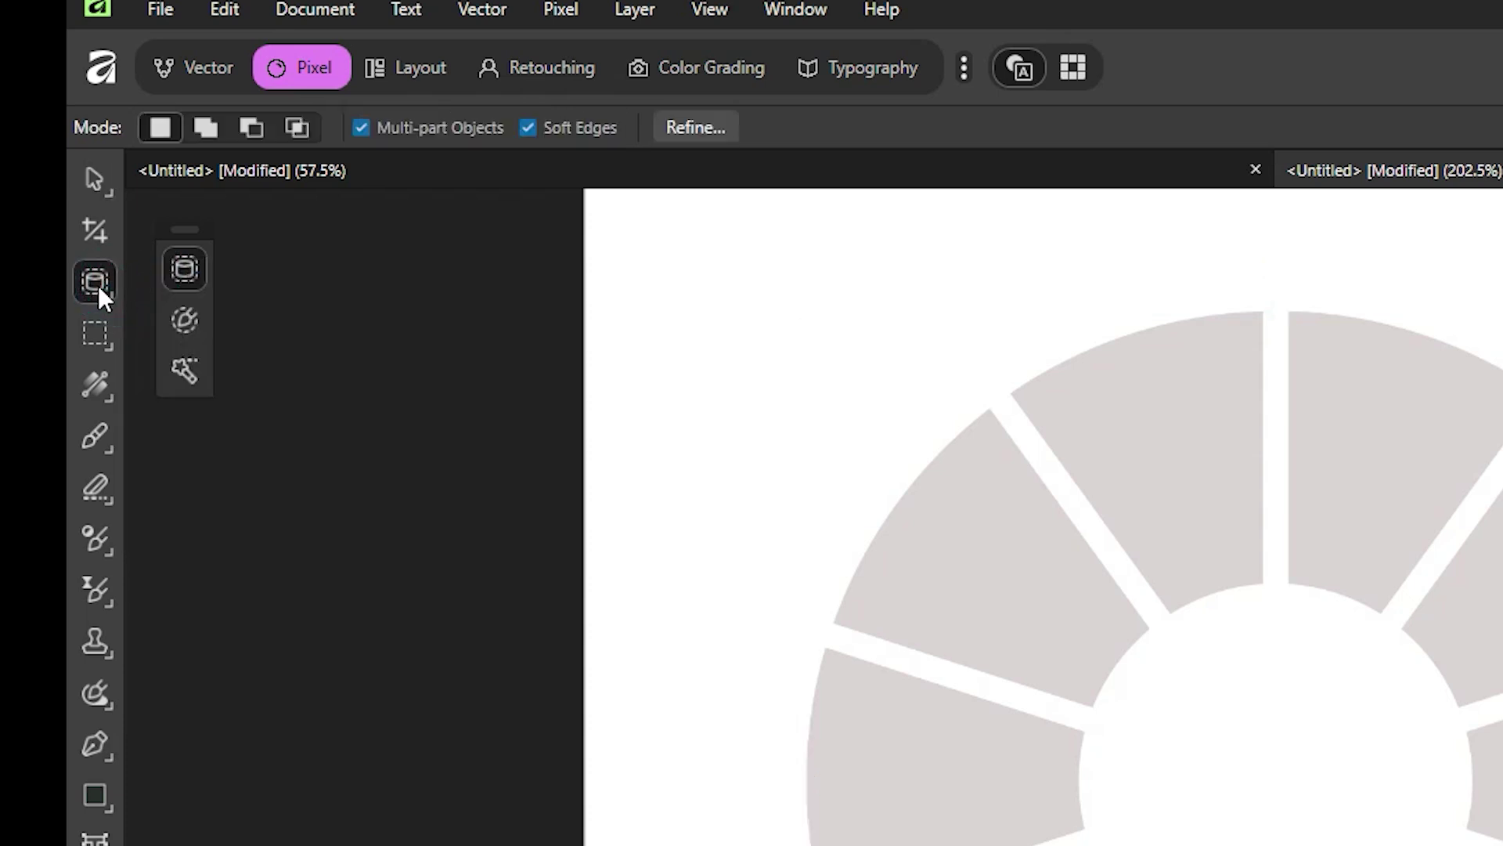
click(182, 325)
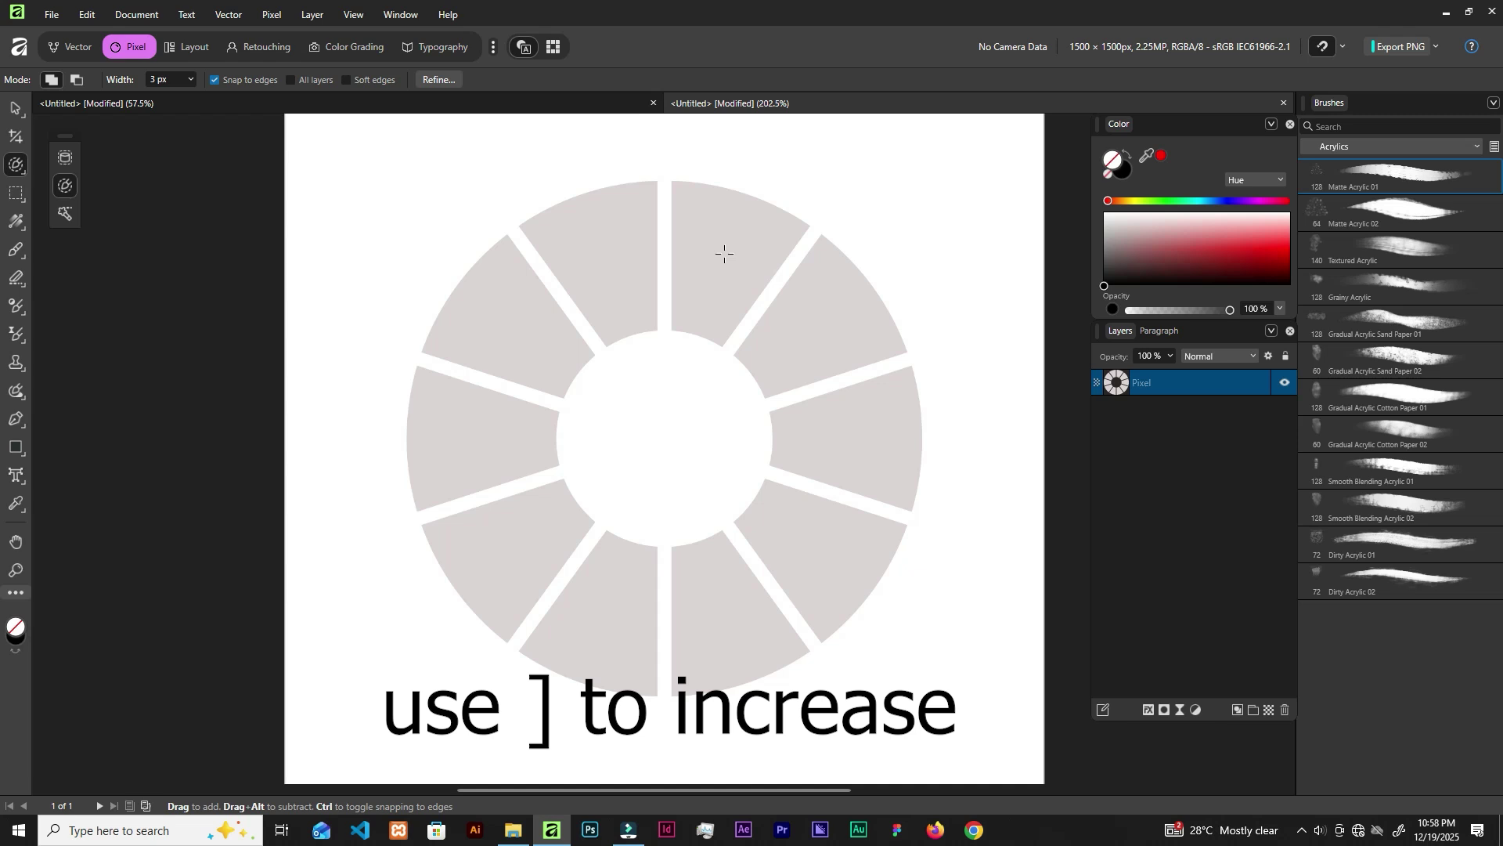
key(bracketright)
key(bracketright)
key(bracketright)
key(bracketright)
key(bracketright)
key(bracketright)
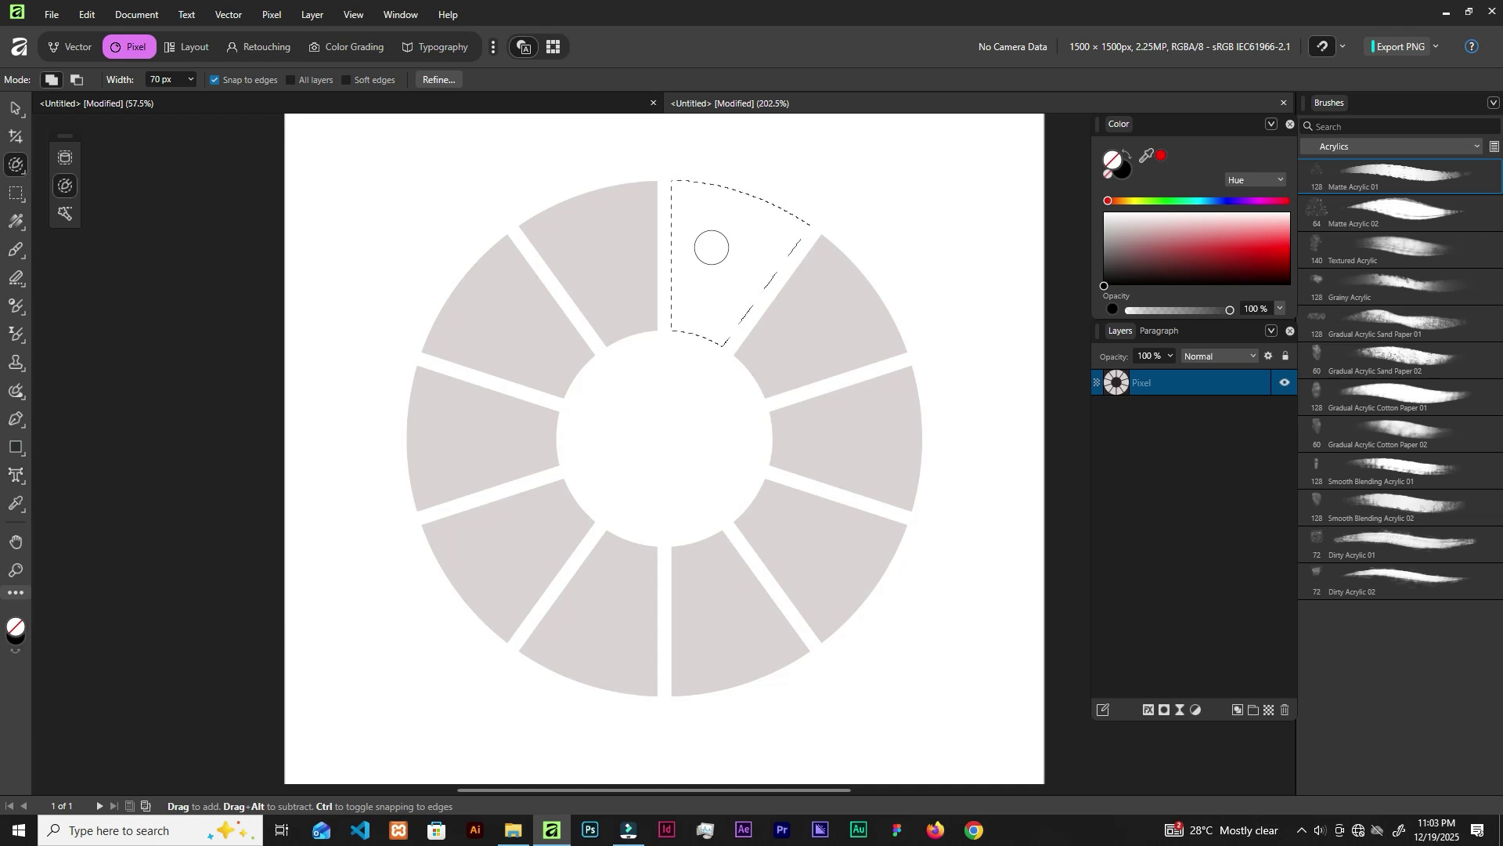
- Place the cut-out first wedge, just clockwise of the ring's top gap, on its own layer and hide that layer
key(ctrl+j)
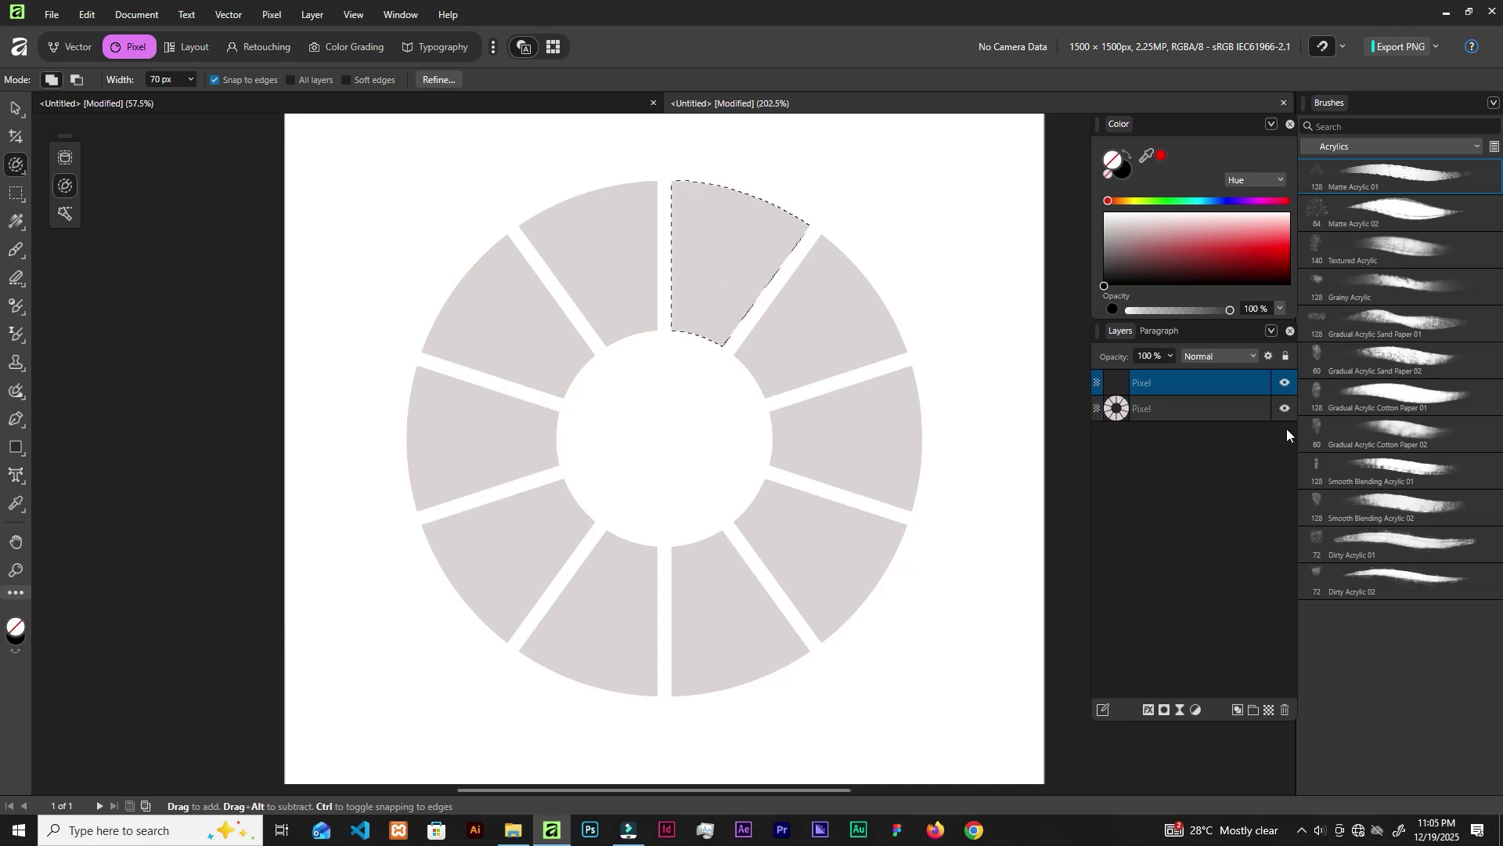
click(1286, 382)
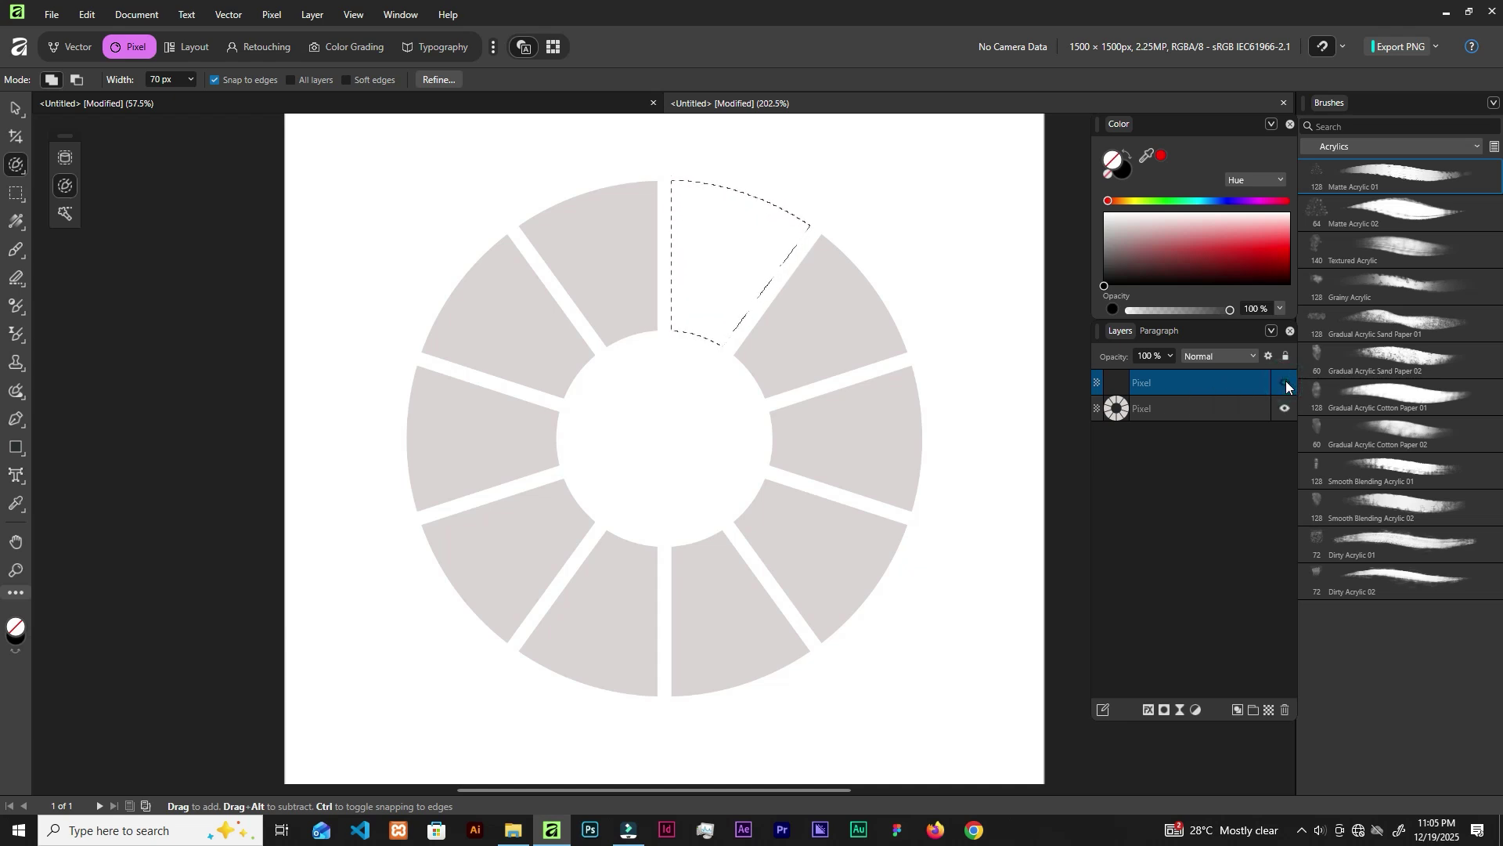
click(1285, 381)
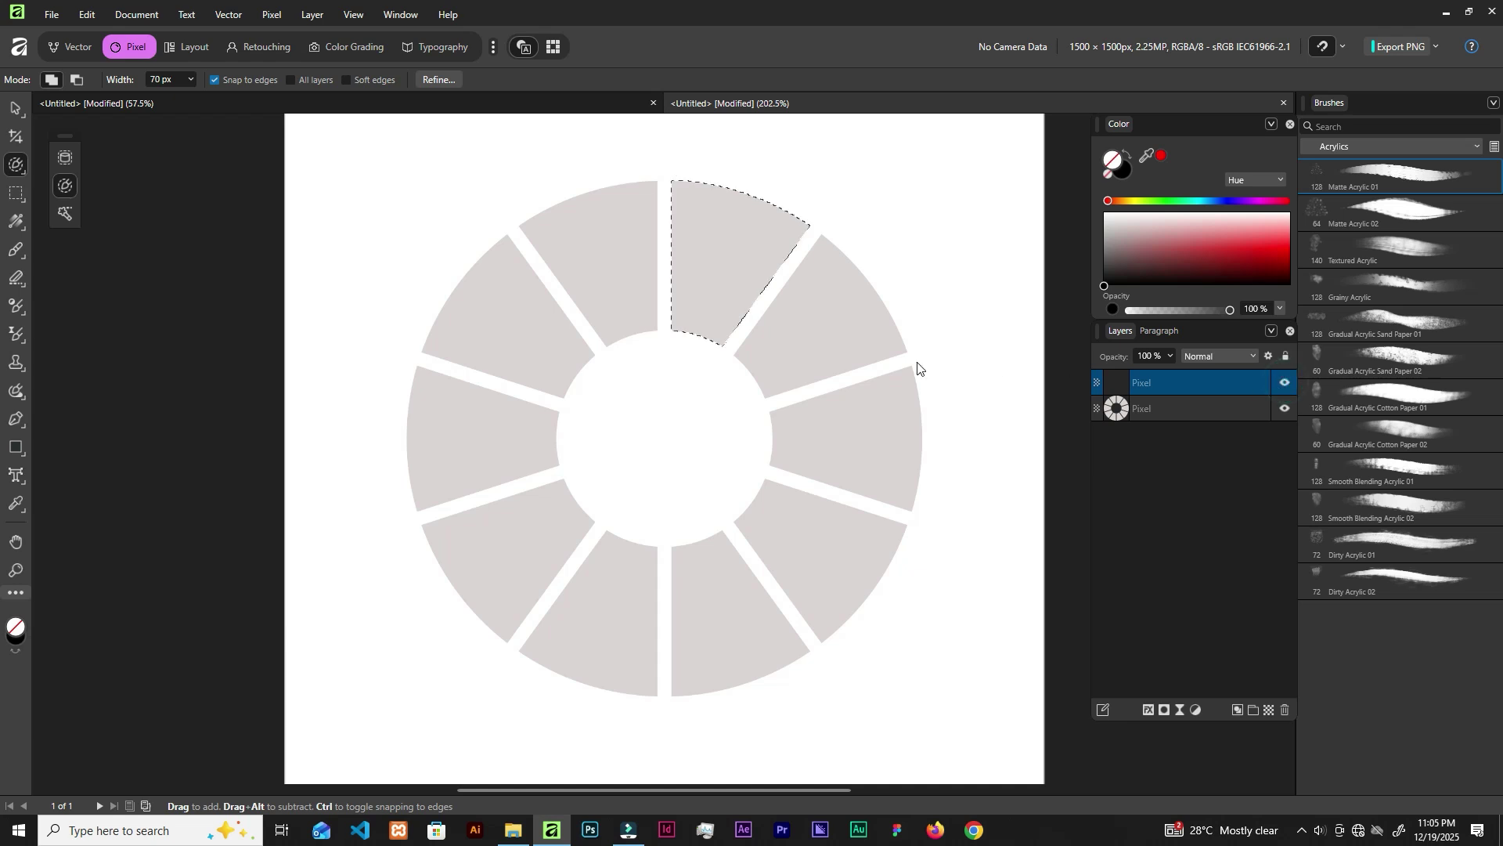
click(1205, 410)
click(1285, 382)
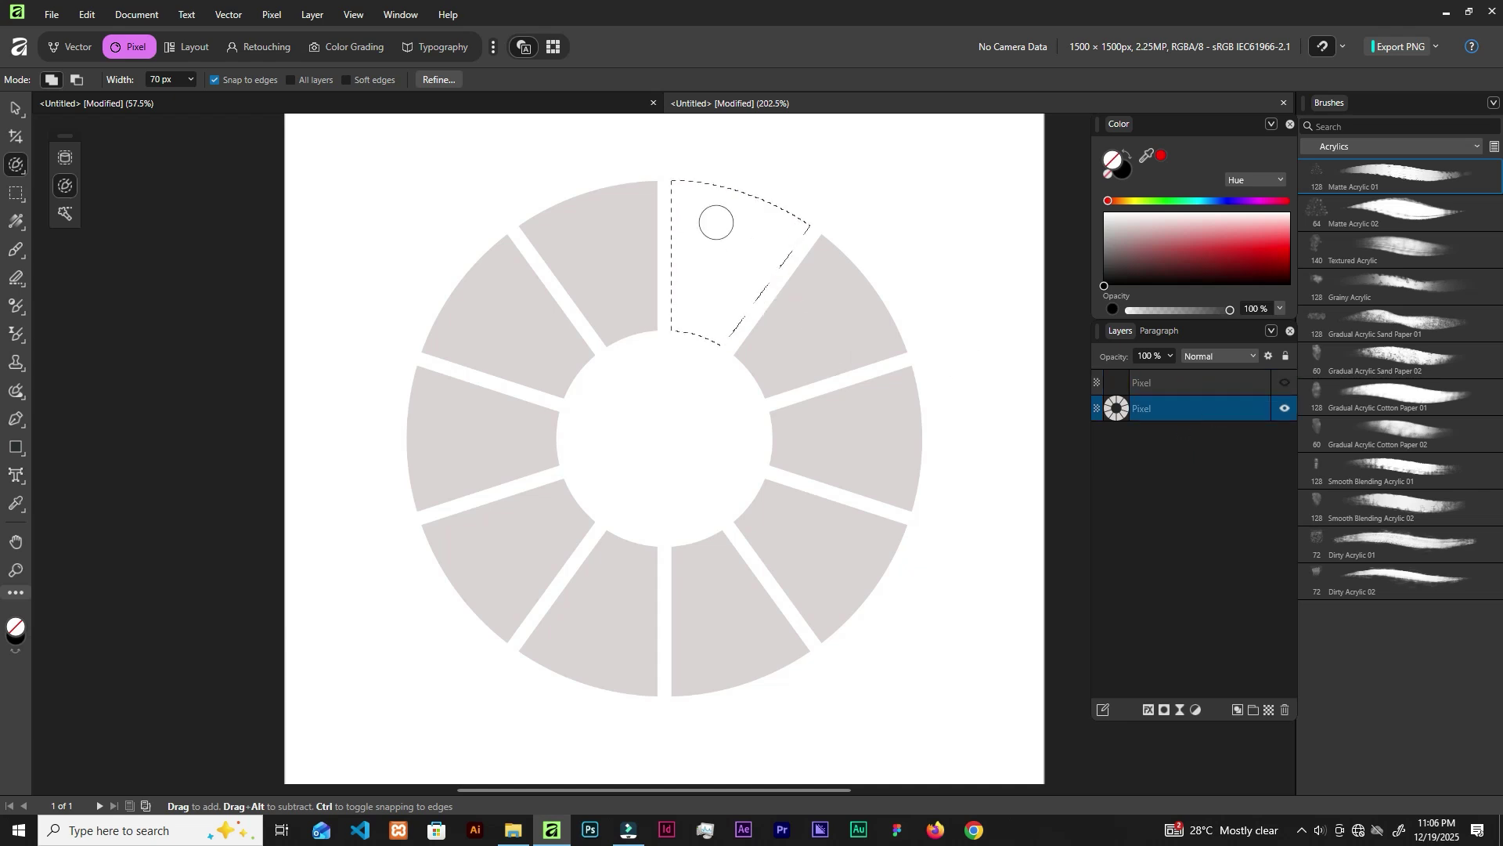
key(ctrl+d)
- Cut the second wedge clockwise from the ring, paste it onto its own layer and hide that layer
click(835, 316)
key(Delete)
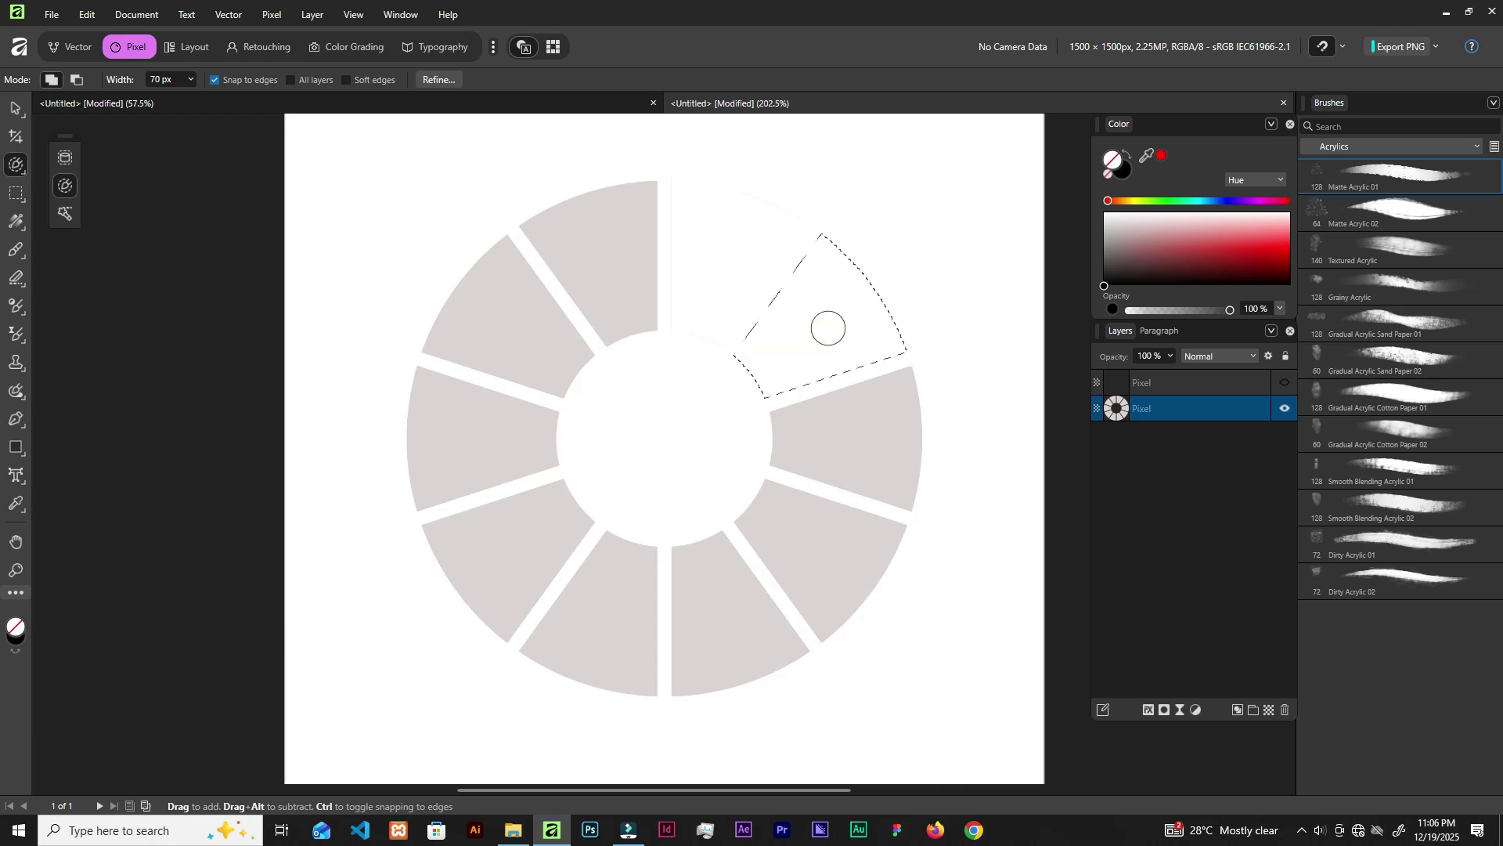
key(ctrl+v)
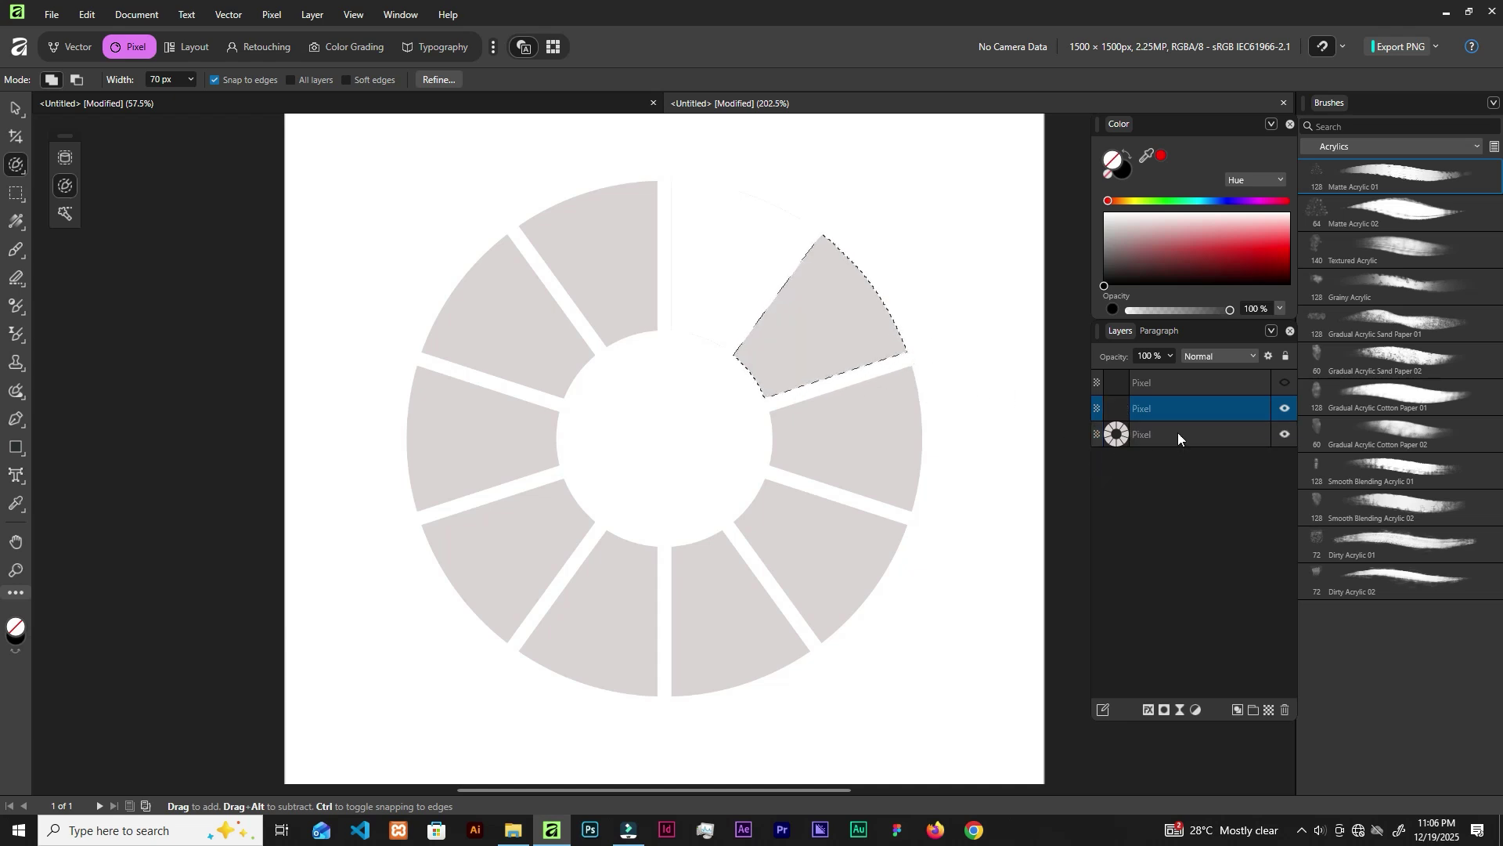
click(1189, 435)
click(1286, 408)
drag(879, 416, 839, 436)
key(ctrl+d)
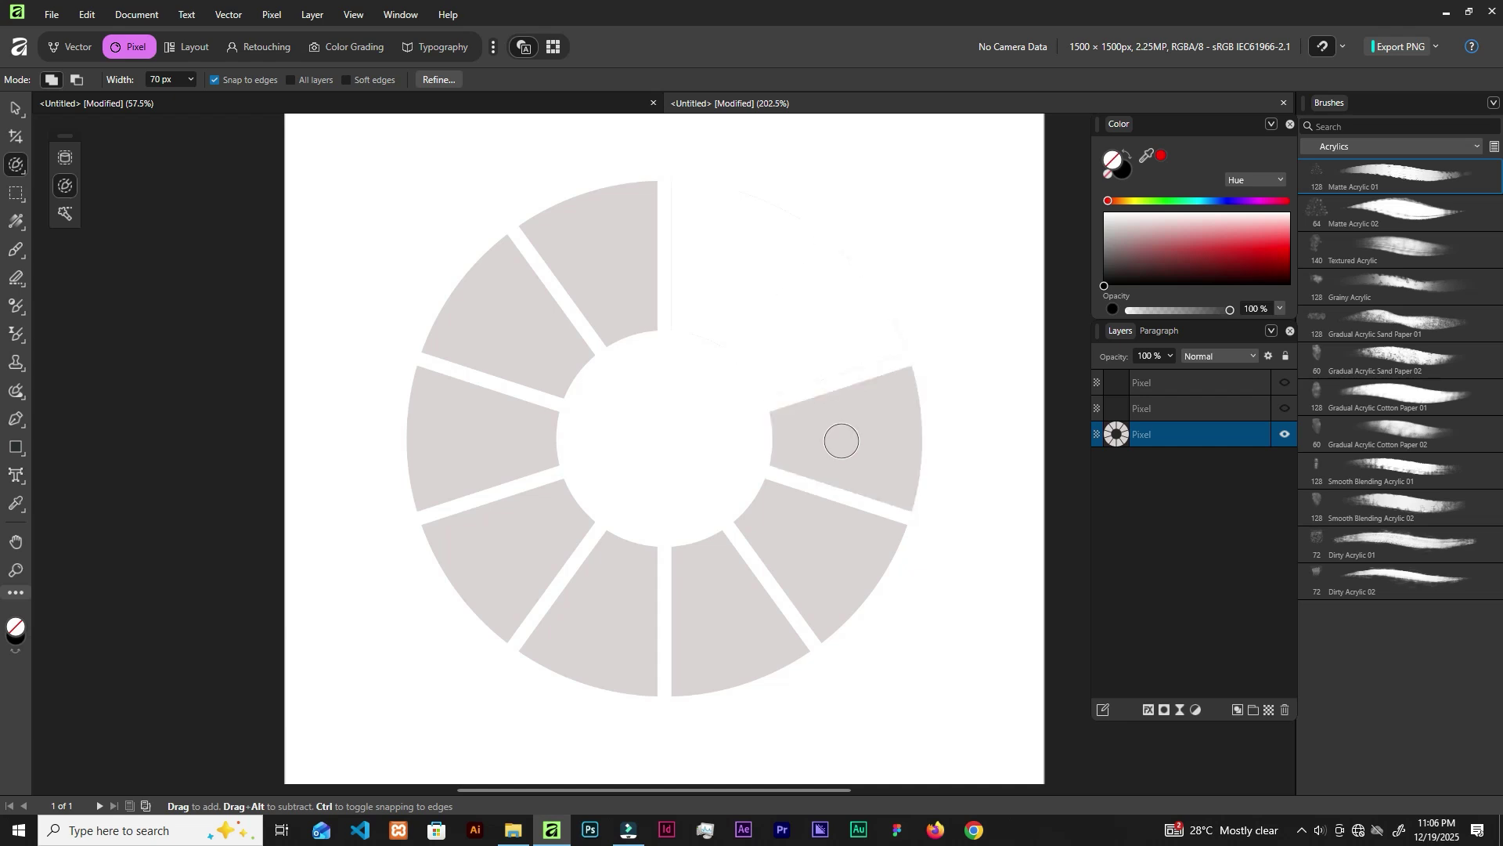
- Cut the third wedge clockwise from the ring, paste it onto its own layer and hide that layer
click(841, 440)
key(ctrl+x)
key(ctrl+v)
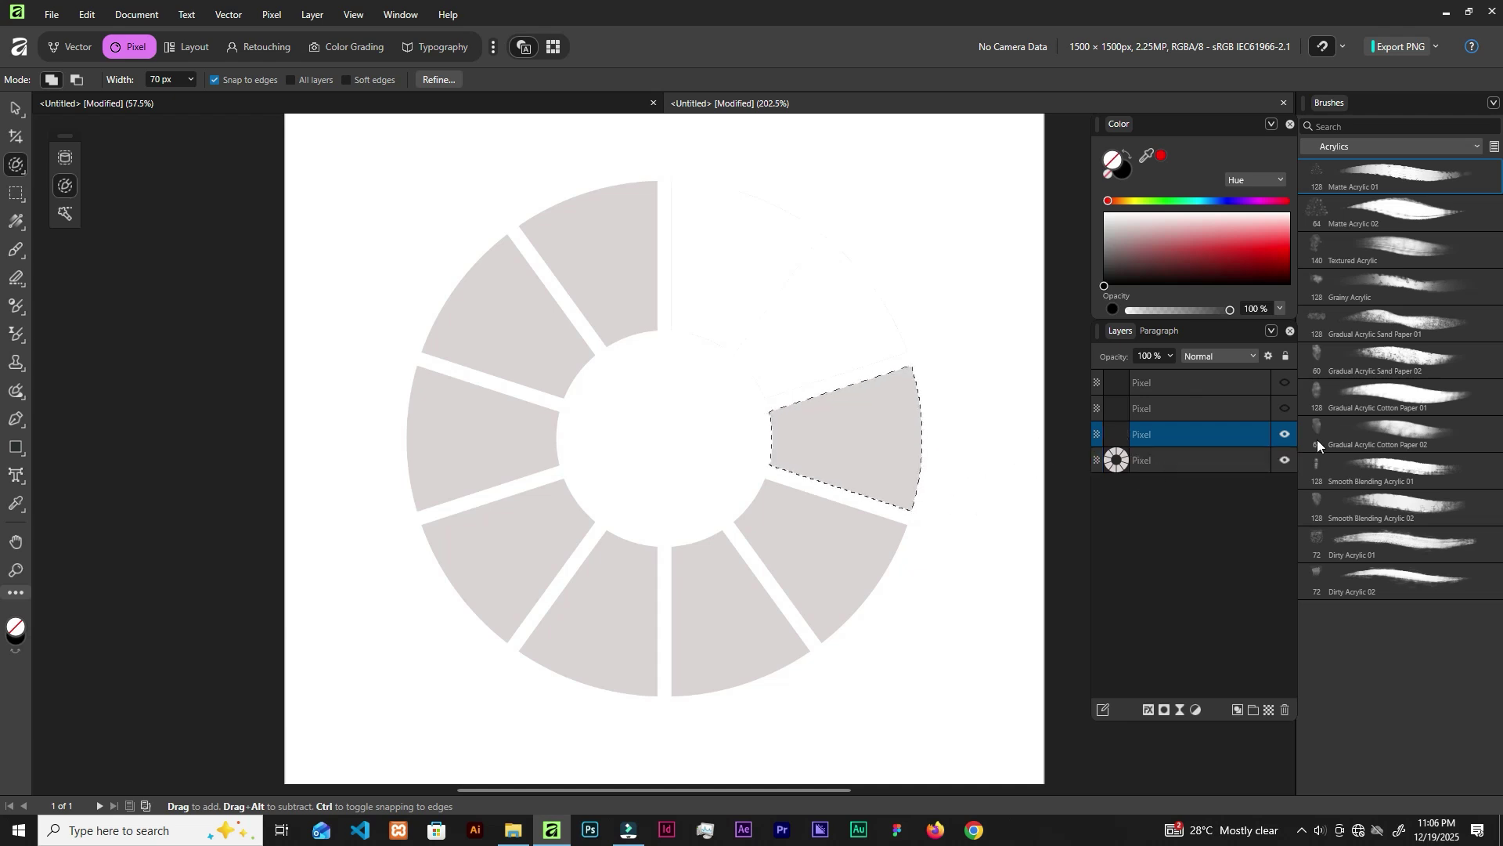
click(1281, 457)
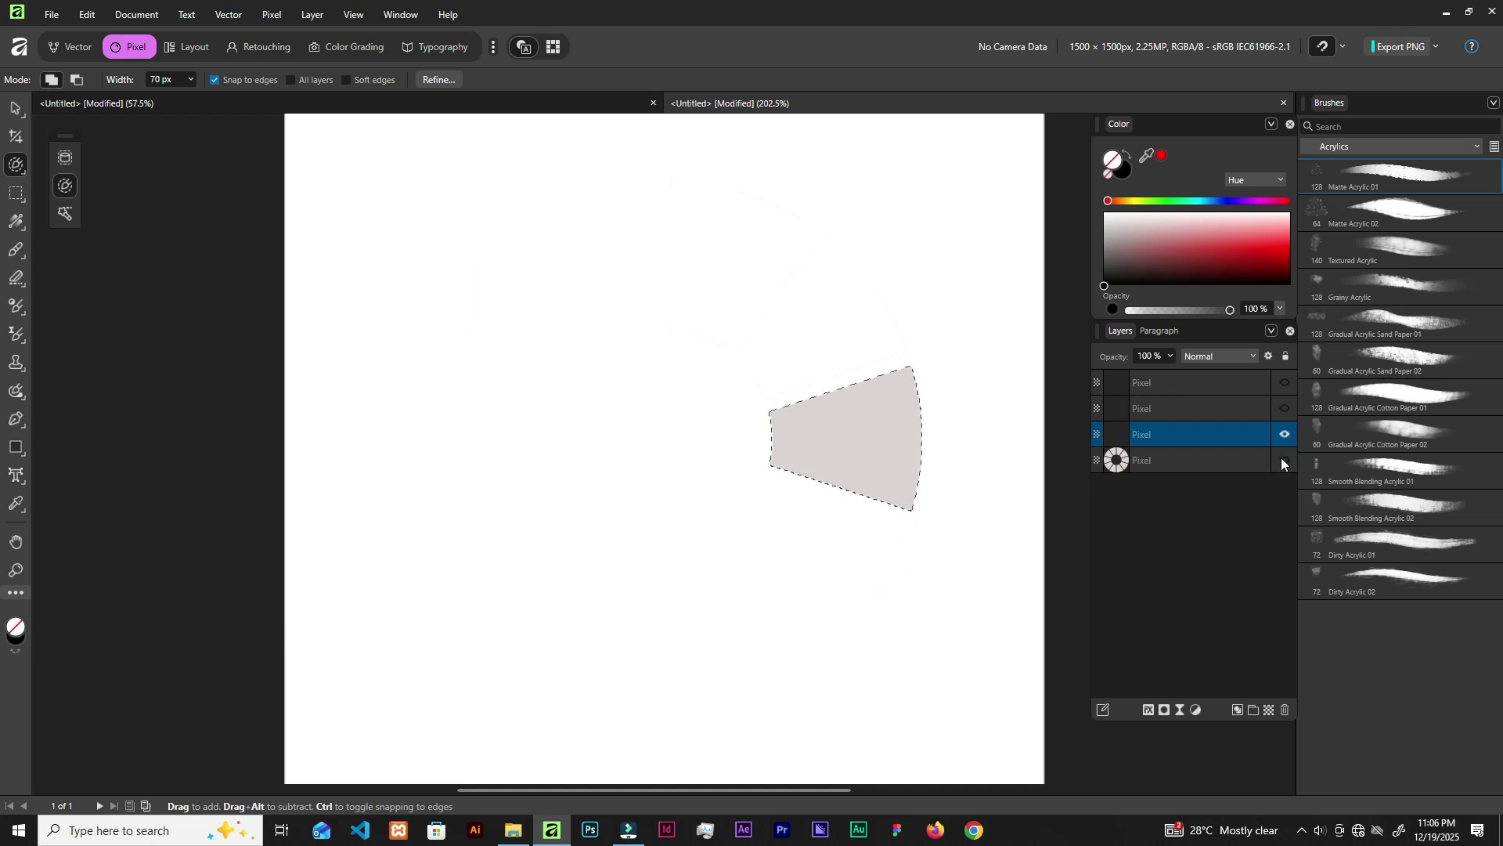
click(1281, 457)
click(1285, 435)
key(ctrl+d)
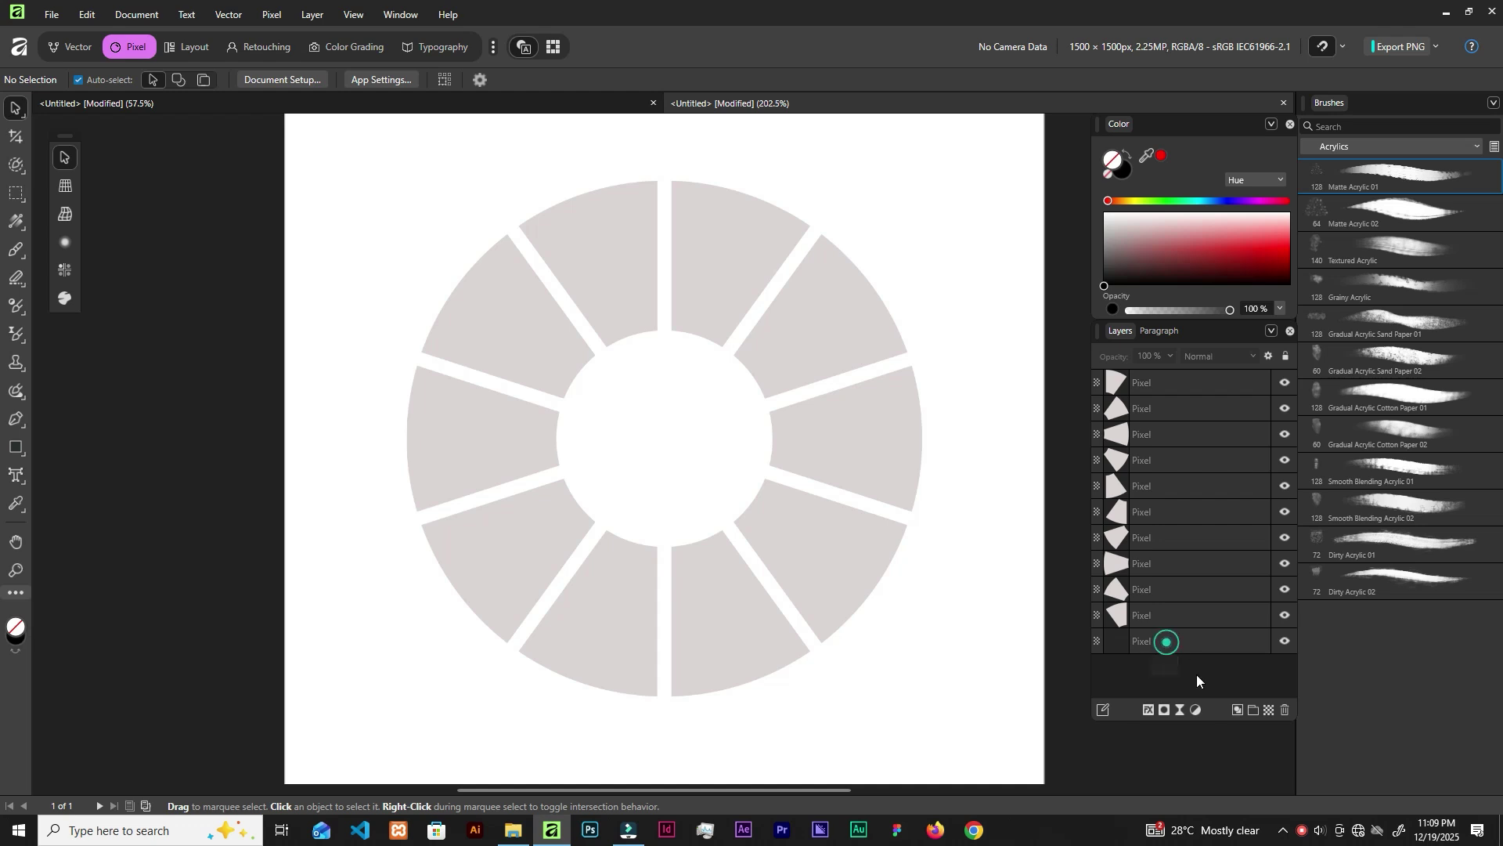
- Delete the empty bottom layer and place the portrait 47ccf0ed96bb9020a72ed72cf50b7b1b.jpg over the first wedge clockwise from the top
click(1284, 711)
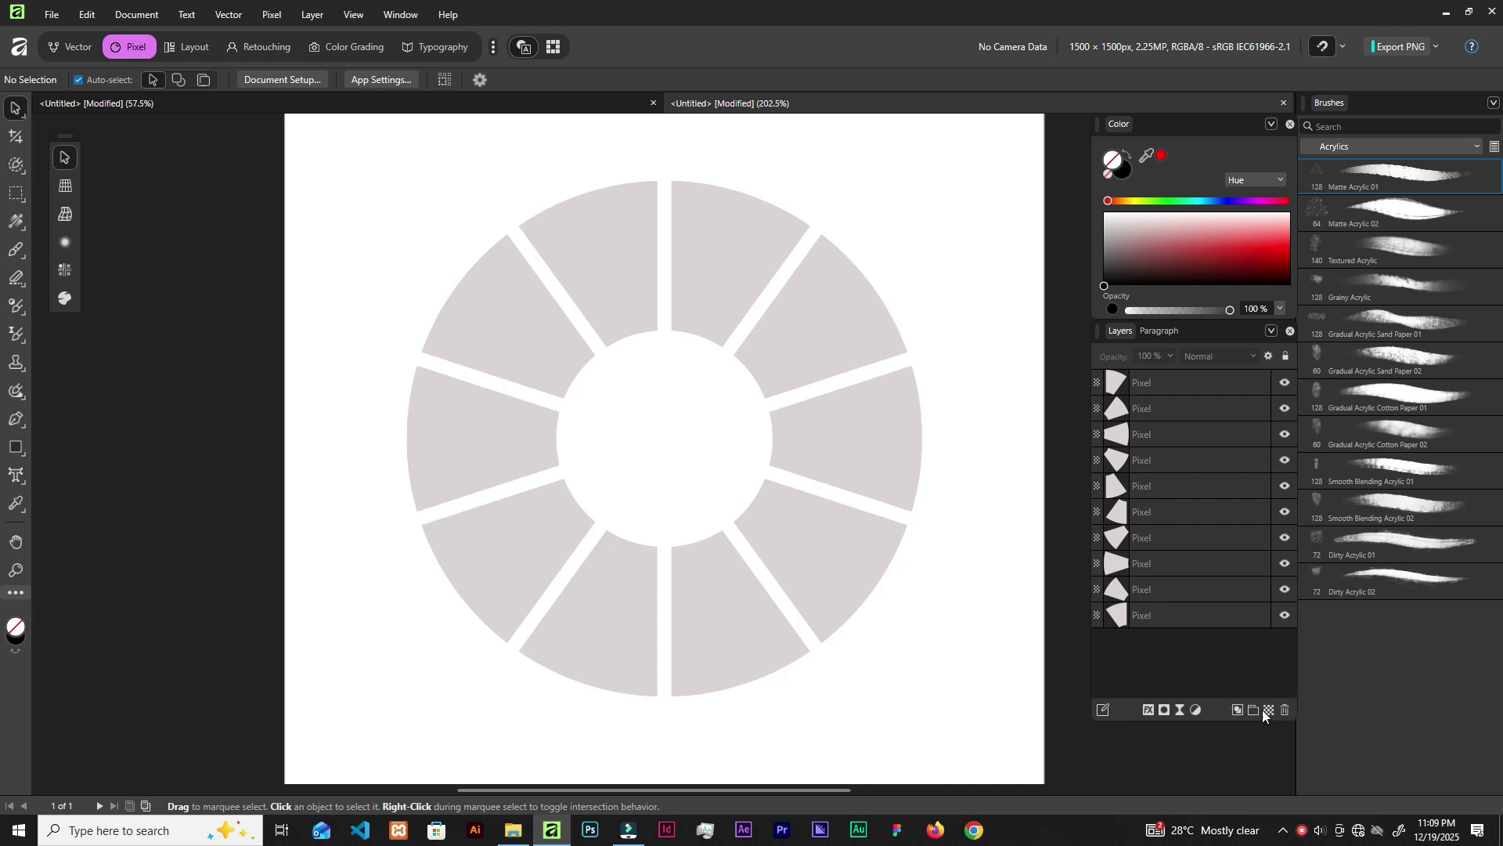
click(709, 255)
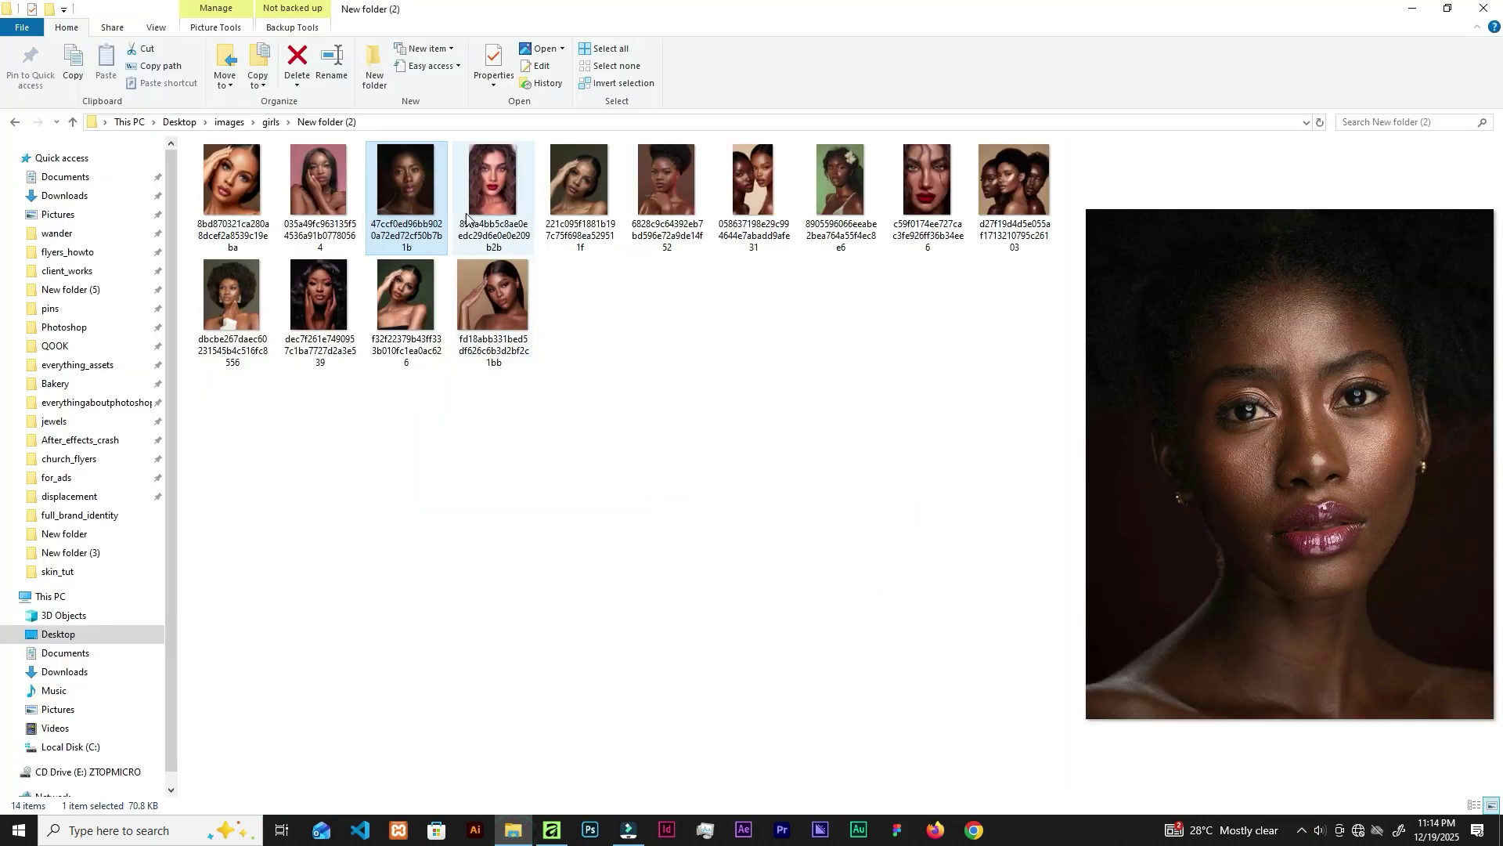
drag(406, 188, 717, 501)
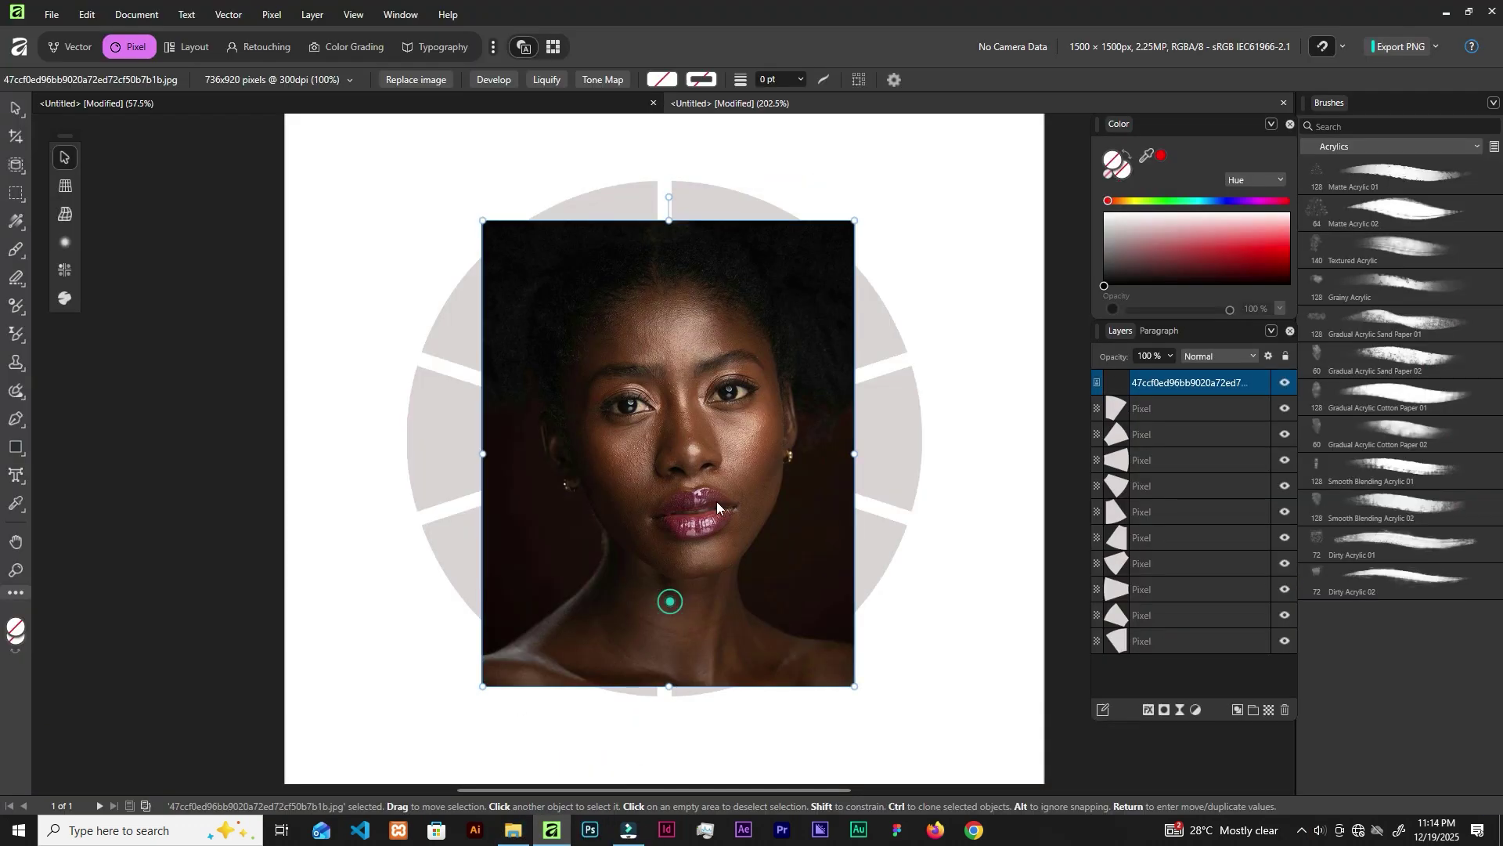
drag(746, 413, 726, 404)
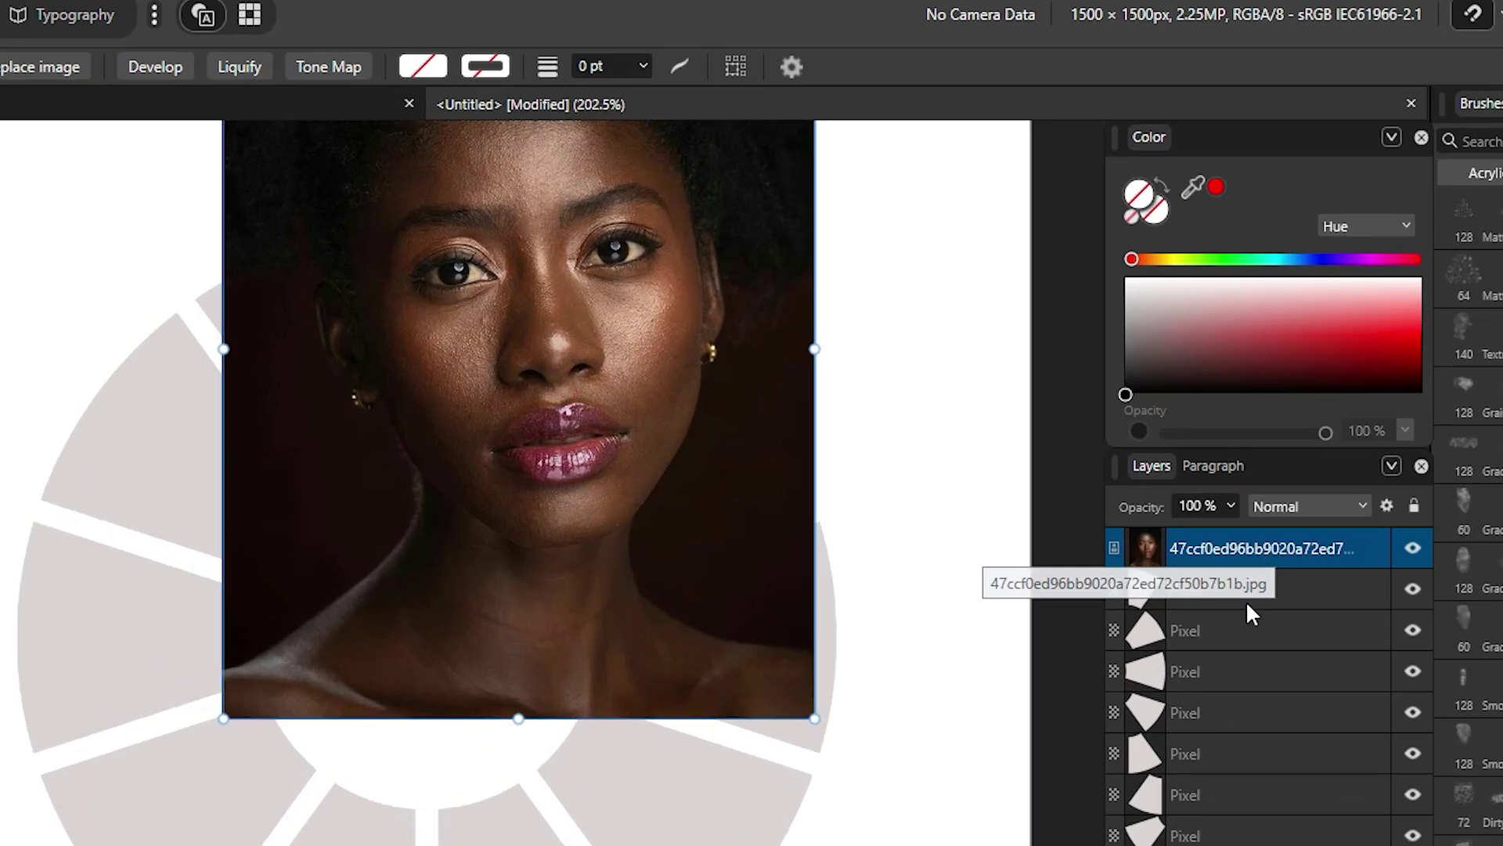
- Clip the close-up portrait inside the first wedge's layer and scale it down so the face fits the wedge
drag(1232, 541, 1235, 581)
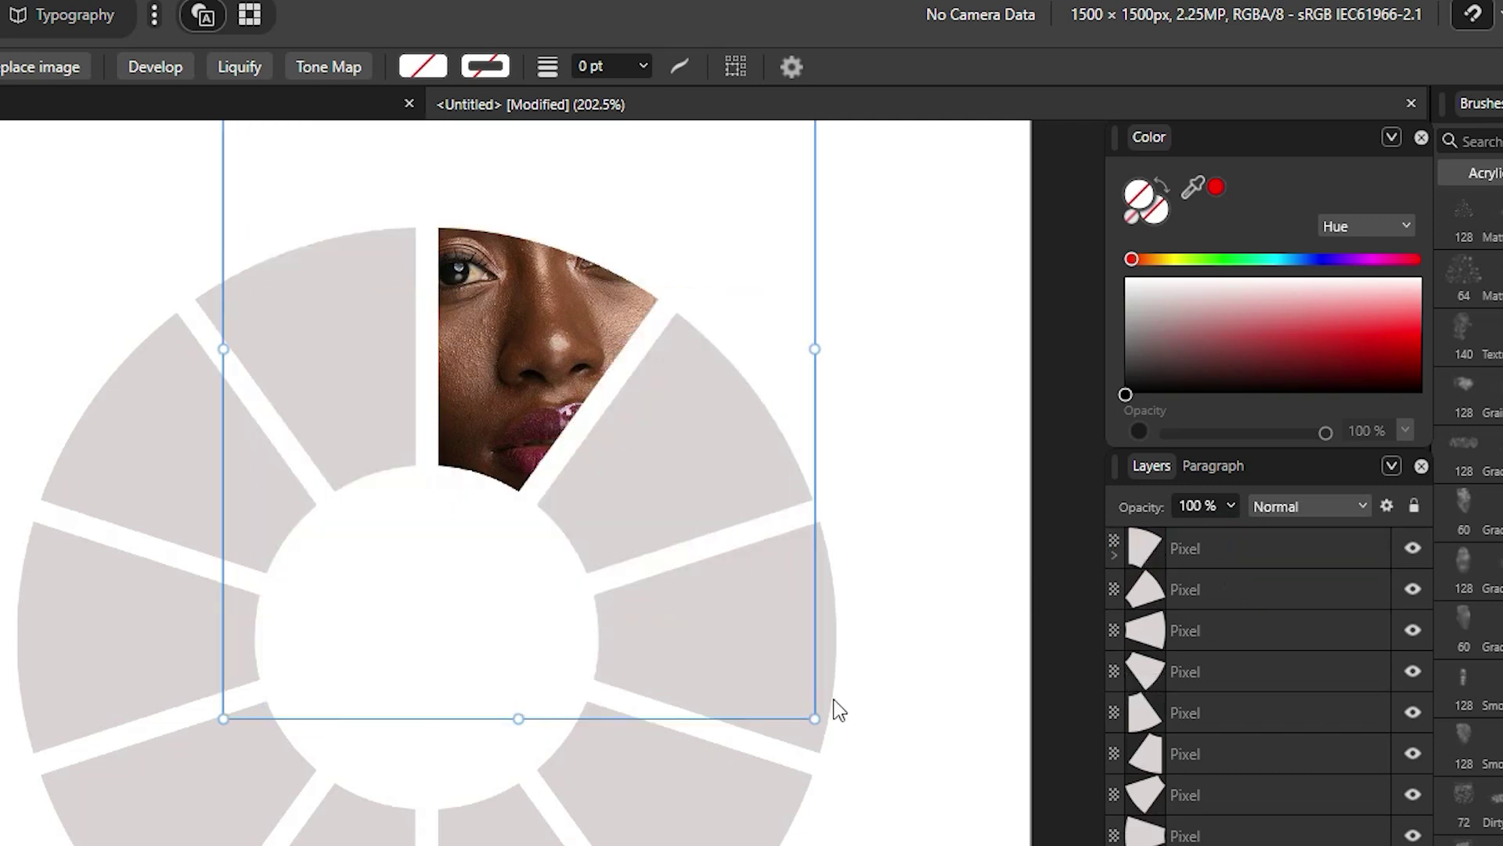
drag(817, 719, 587, 453)
drag(514, 537, 513, 491)
drag(510, 446, 541, 489)
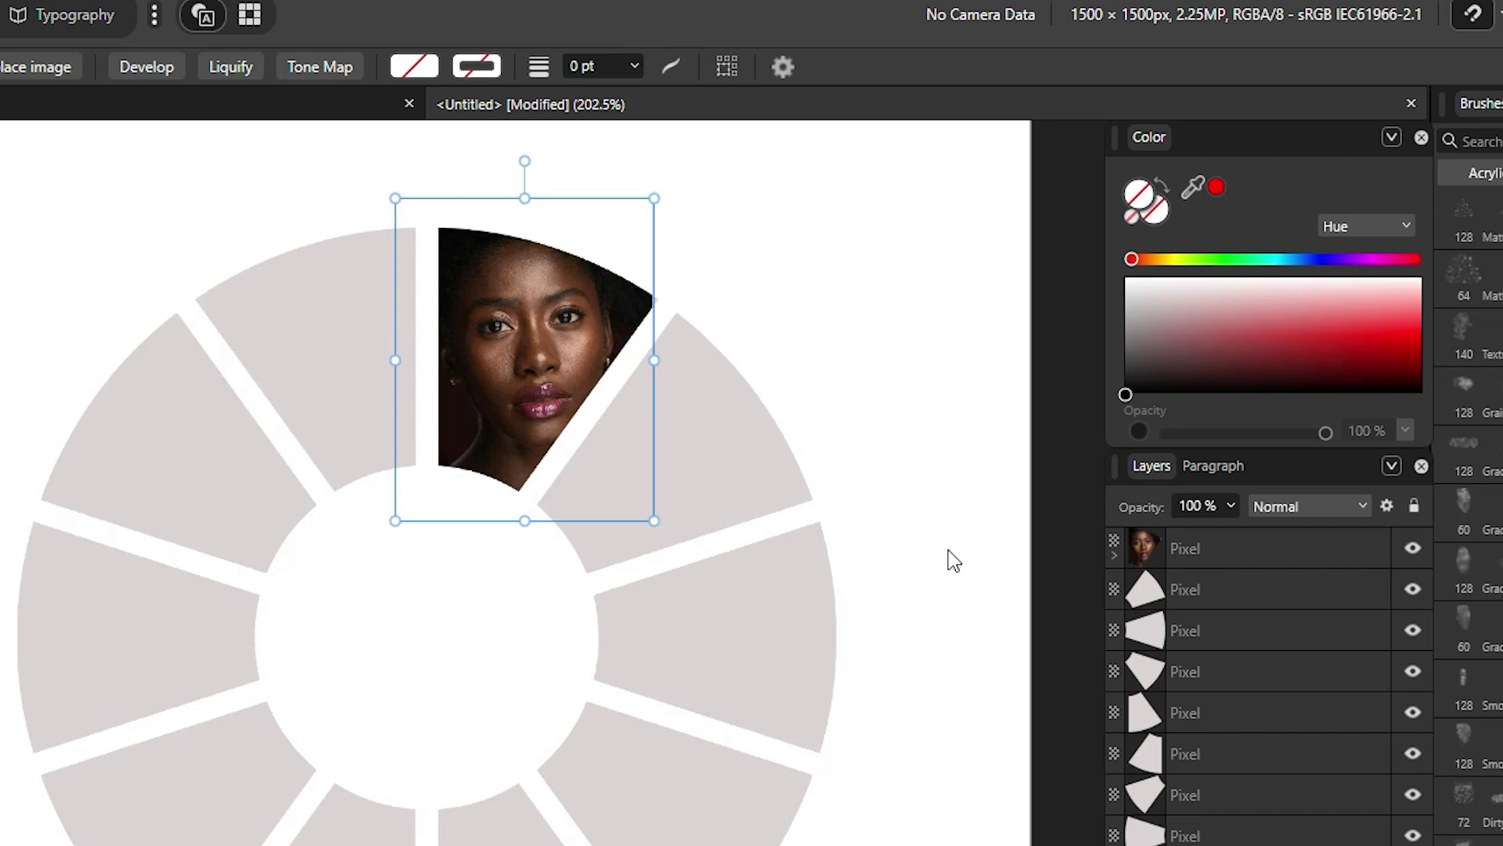
- Place the portrait 6828c9c64392eb7bd596e72a9de14f52.jpg clipped inside the second wedge clockwise and scale it down to fit
click(1256, 590)
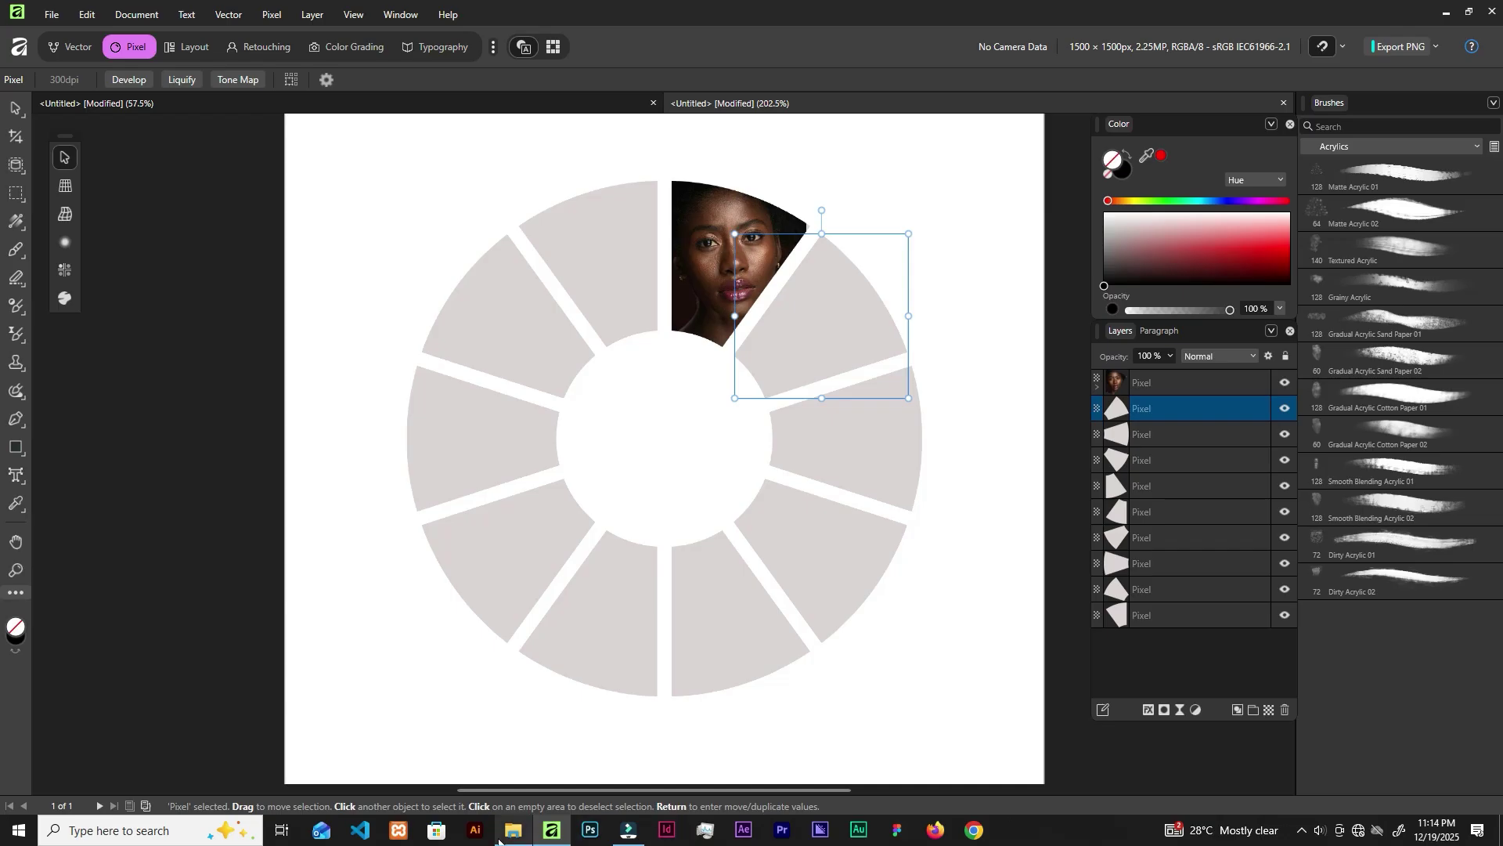
click(513, 830)
click(664, 186)
drag(557, 807, 850, 318)
drag(668, 319, 723, 313)
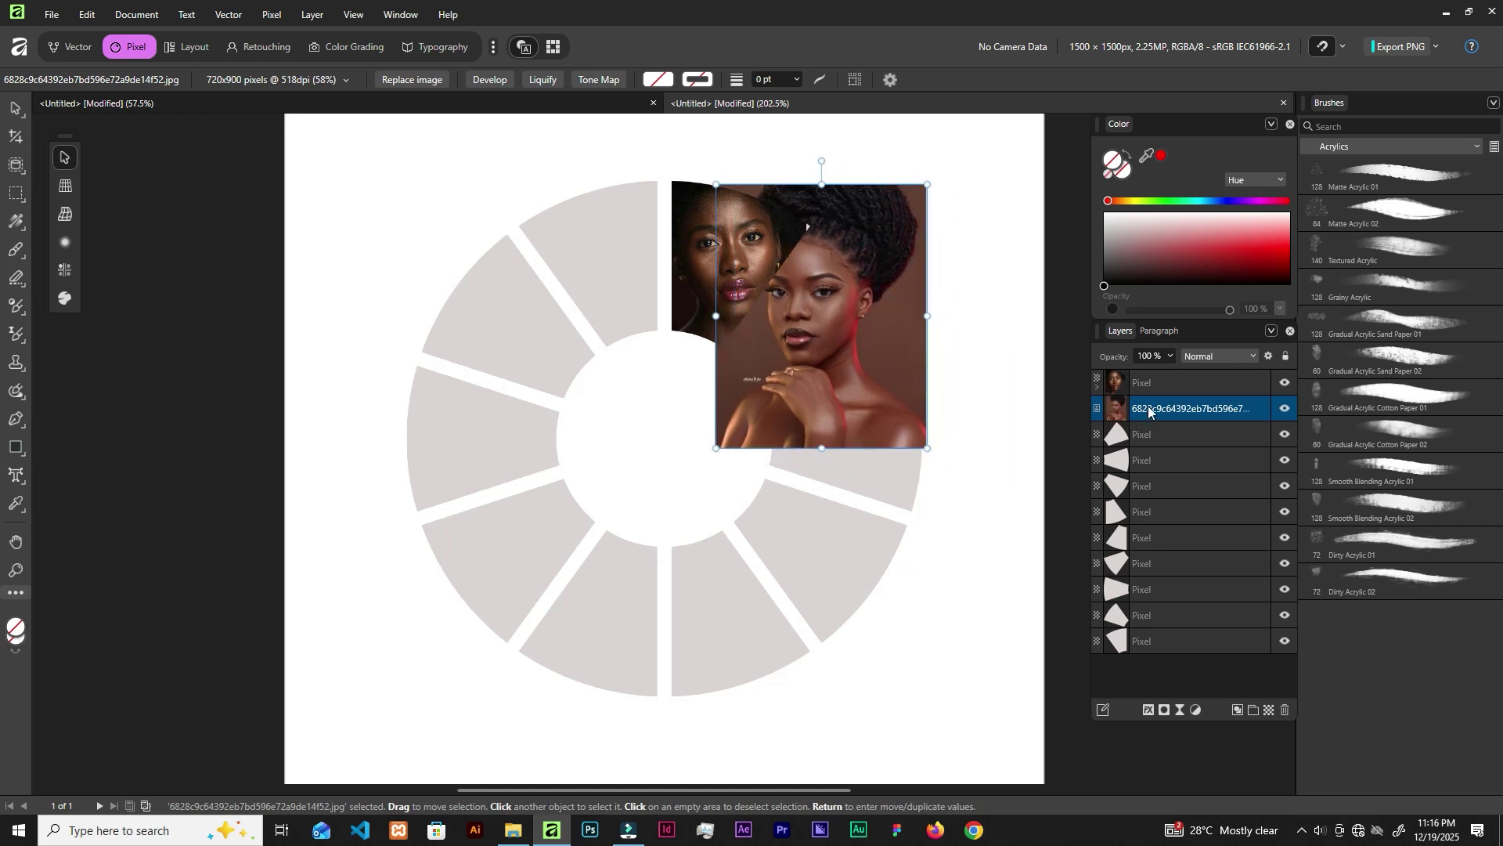
drag(1141, 407, 1169, 433)
drag(715, 447, 754, 396)
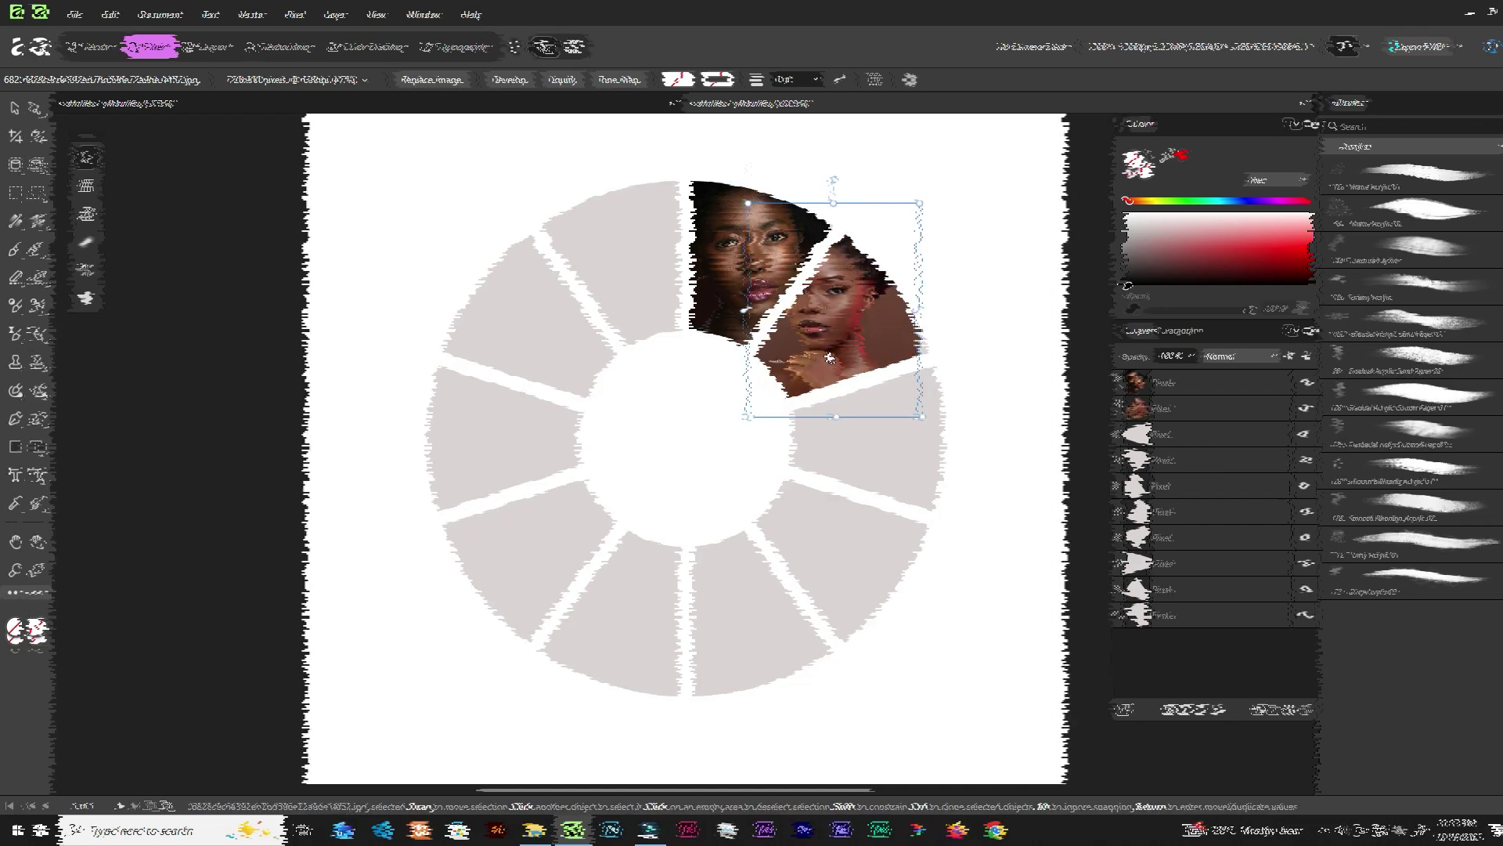